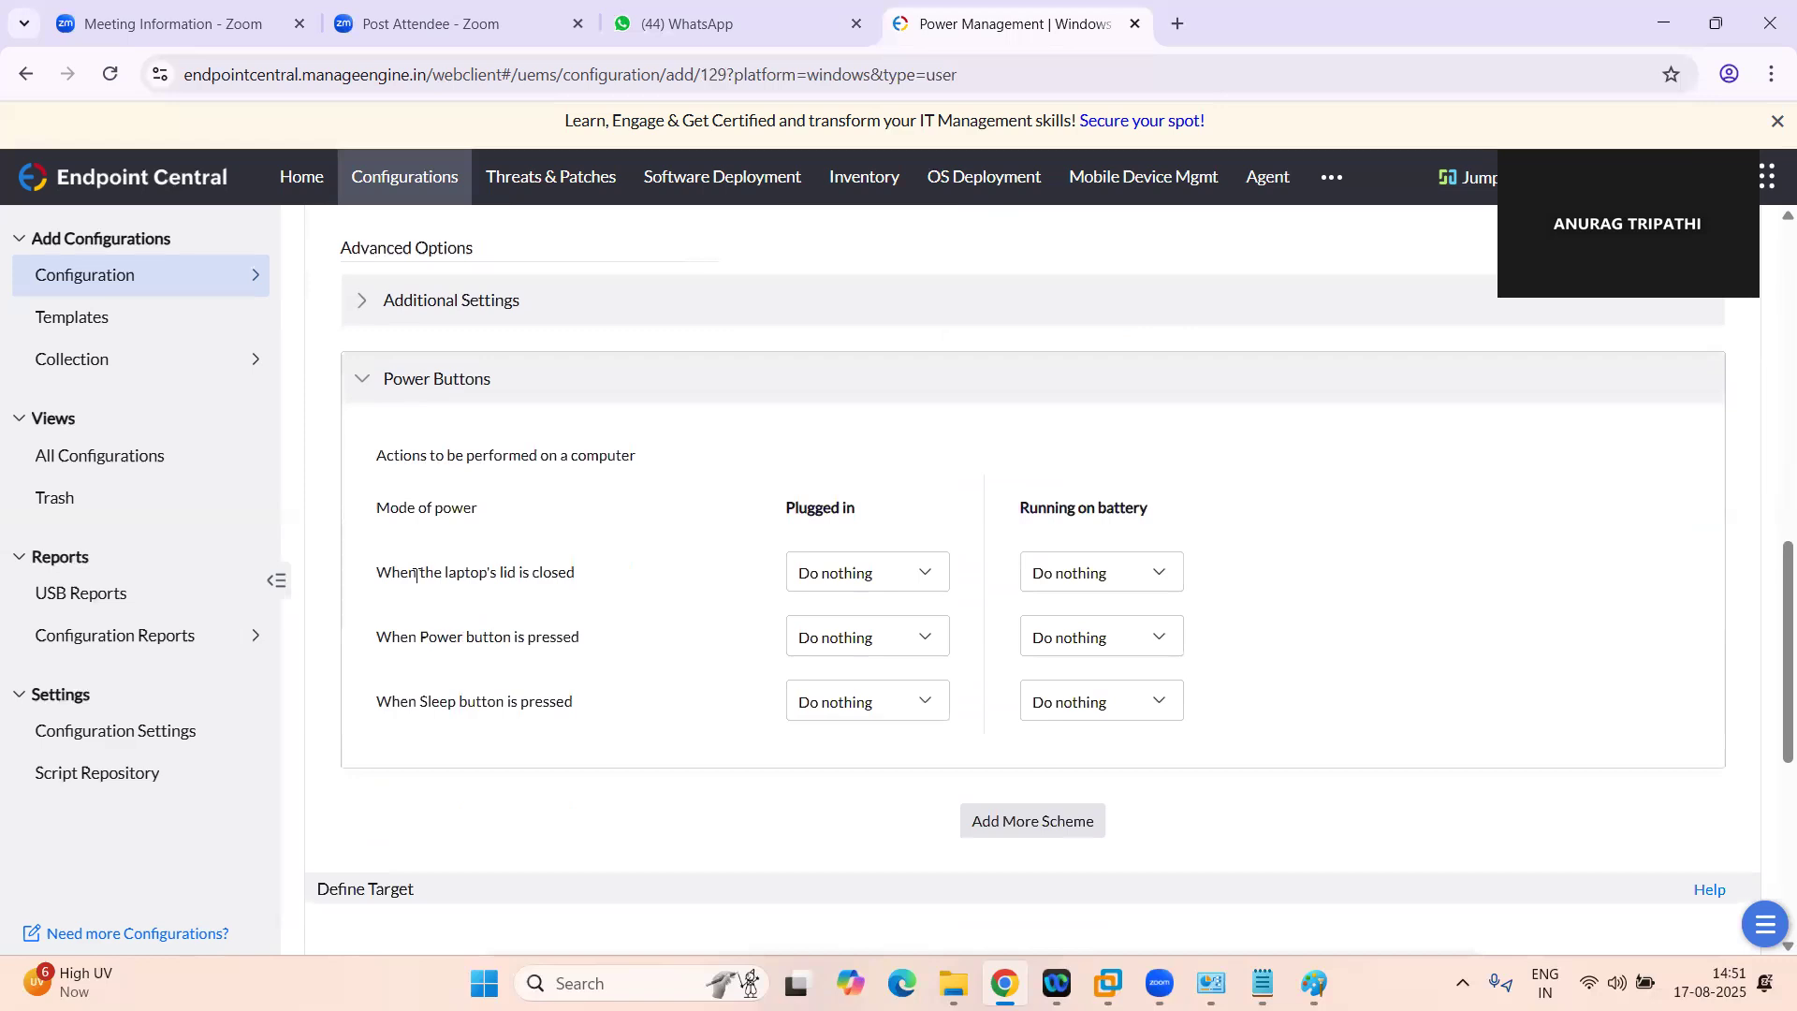
Review the plugged-in actions available for closing the laptop's lid, and return to the list of Windows configurations
scroll(704, 583, up, 1)
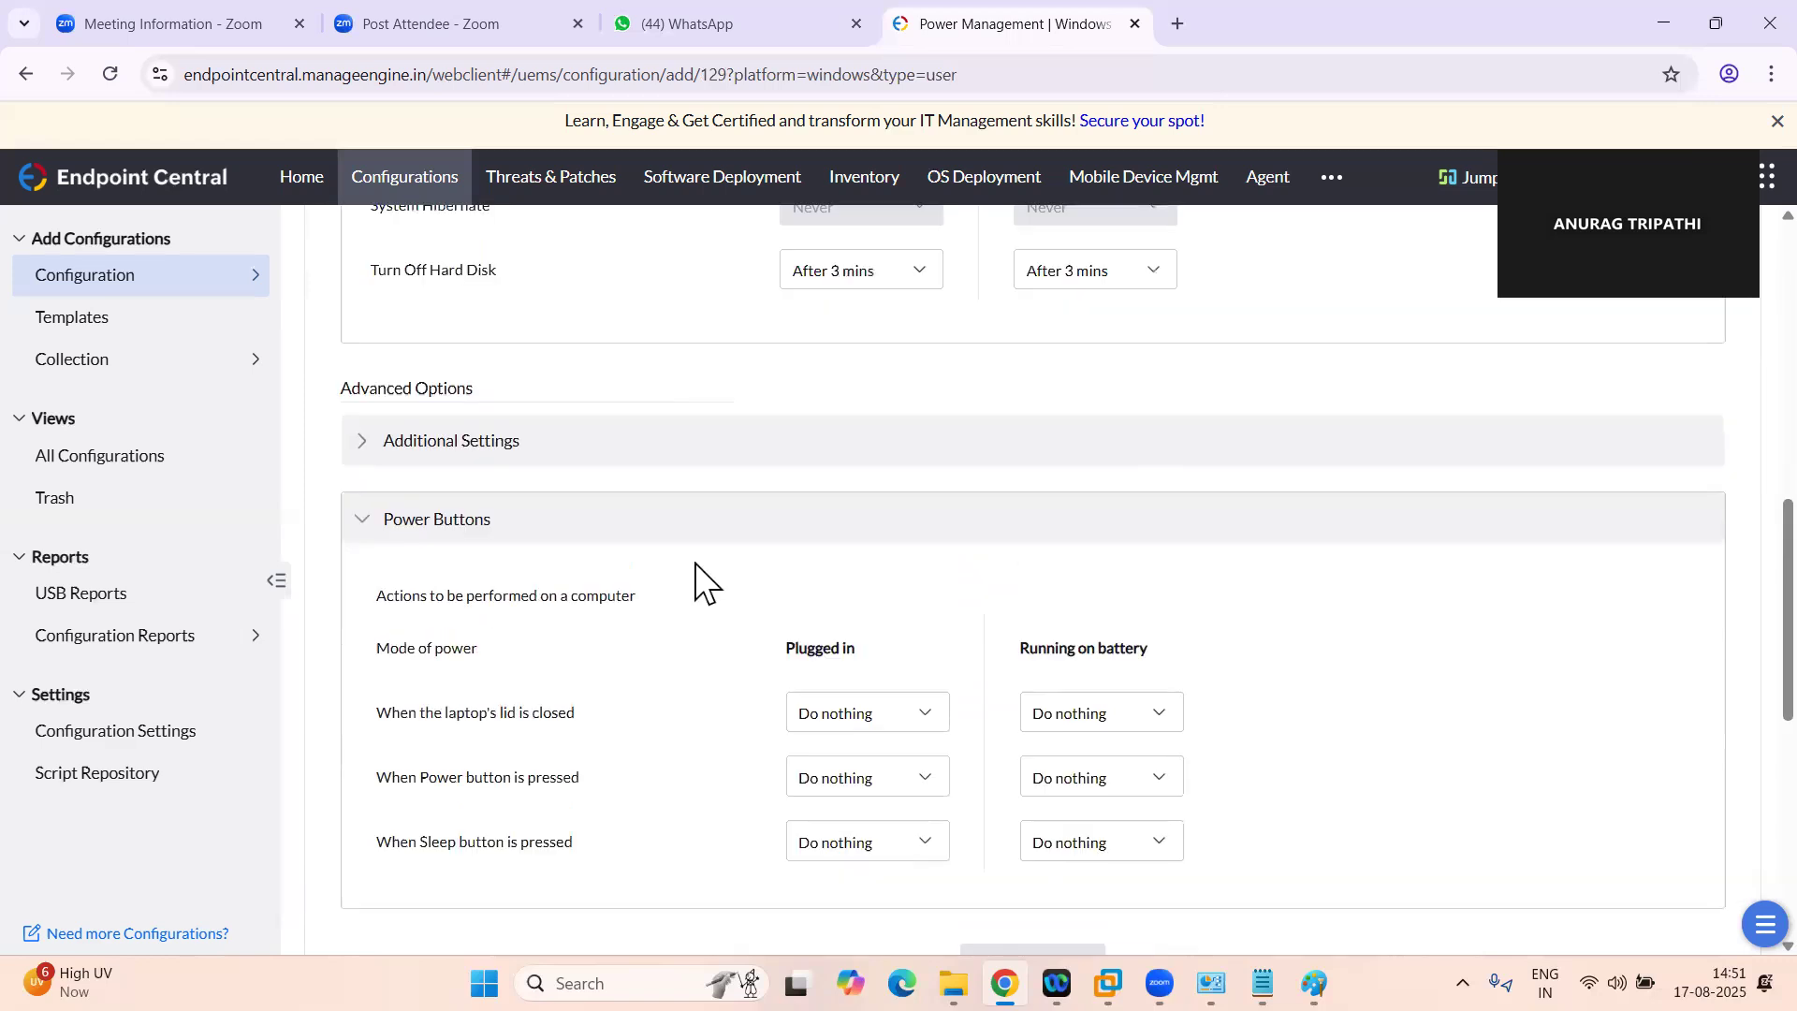
scroll(696, 566, up, 1)
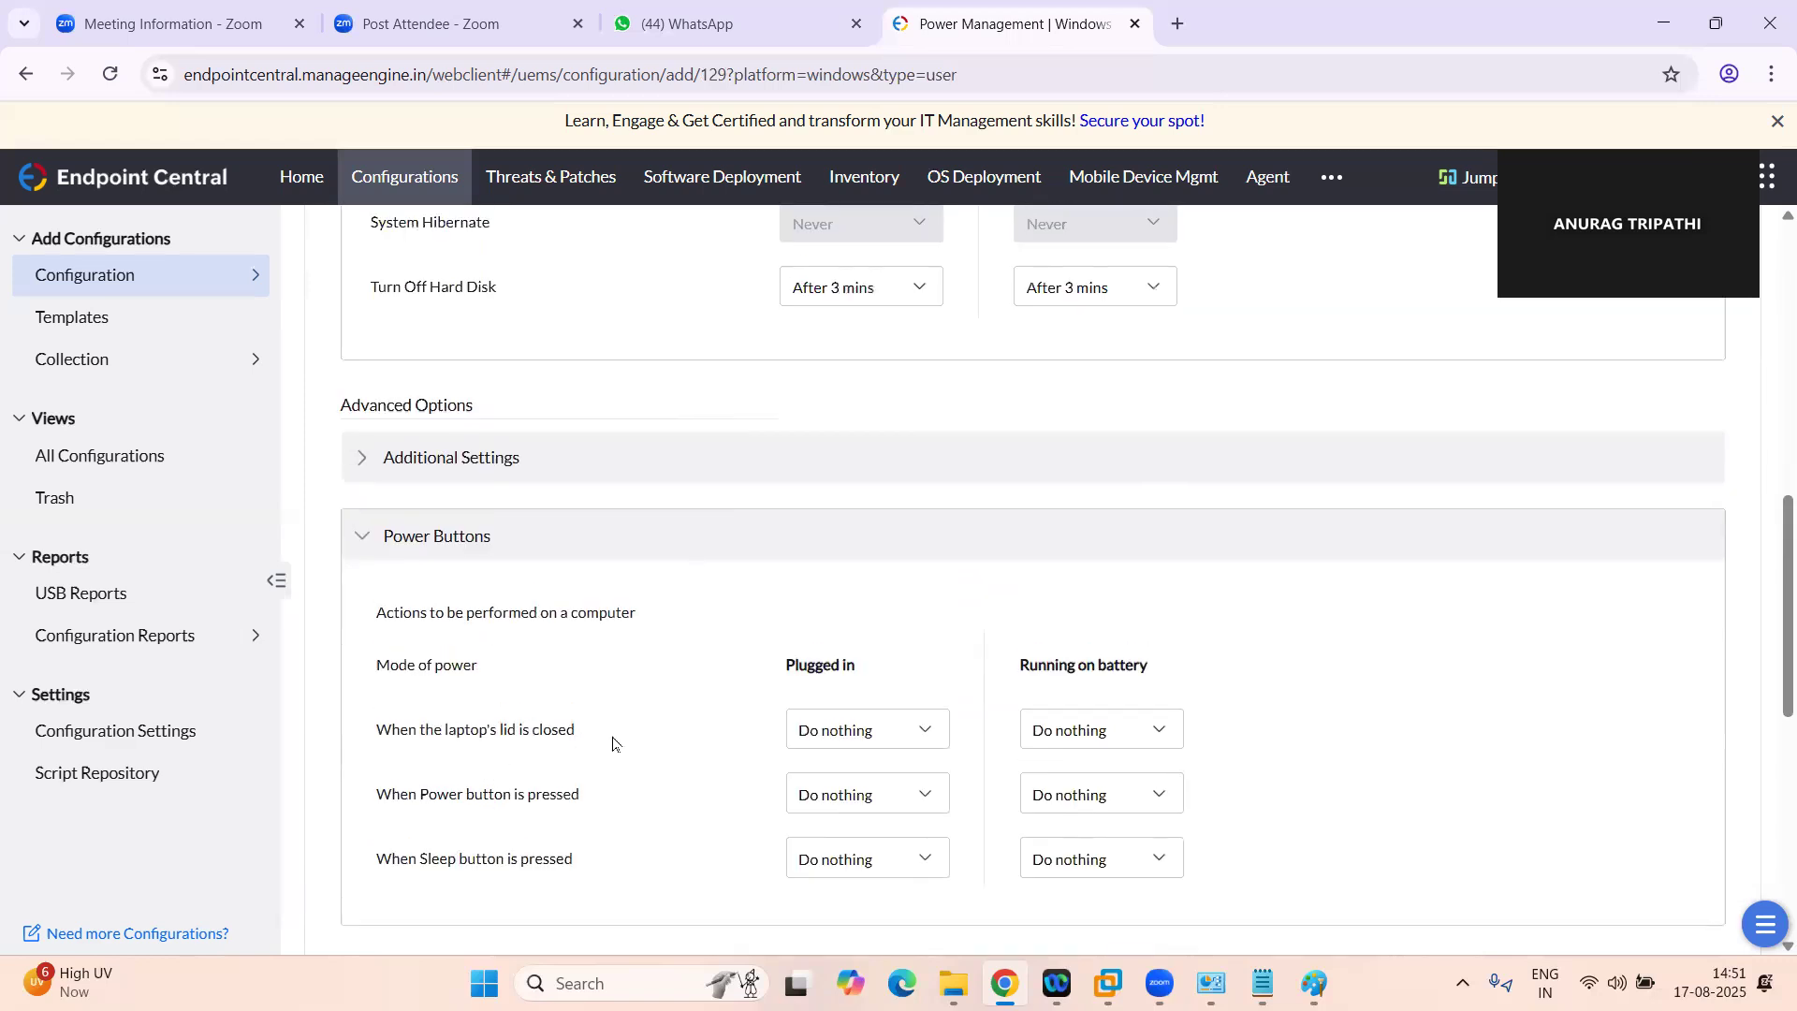
click(925, 739)
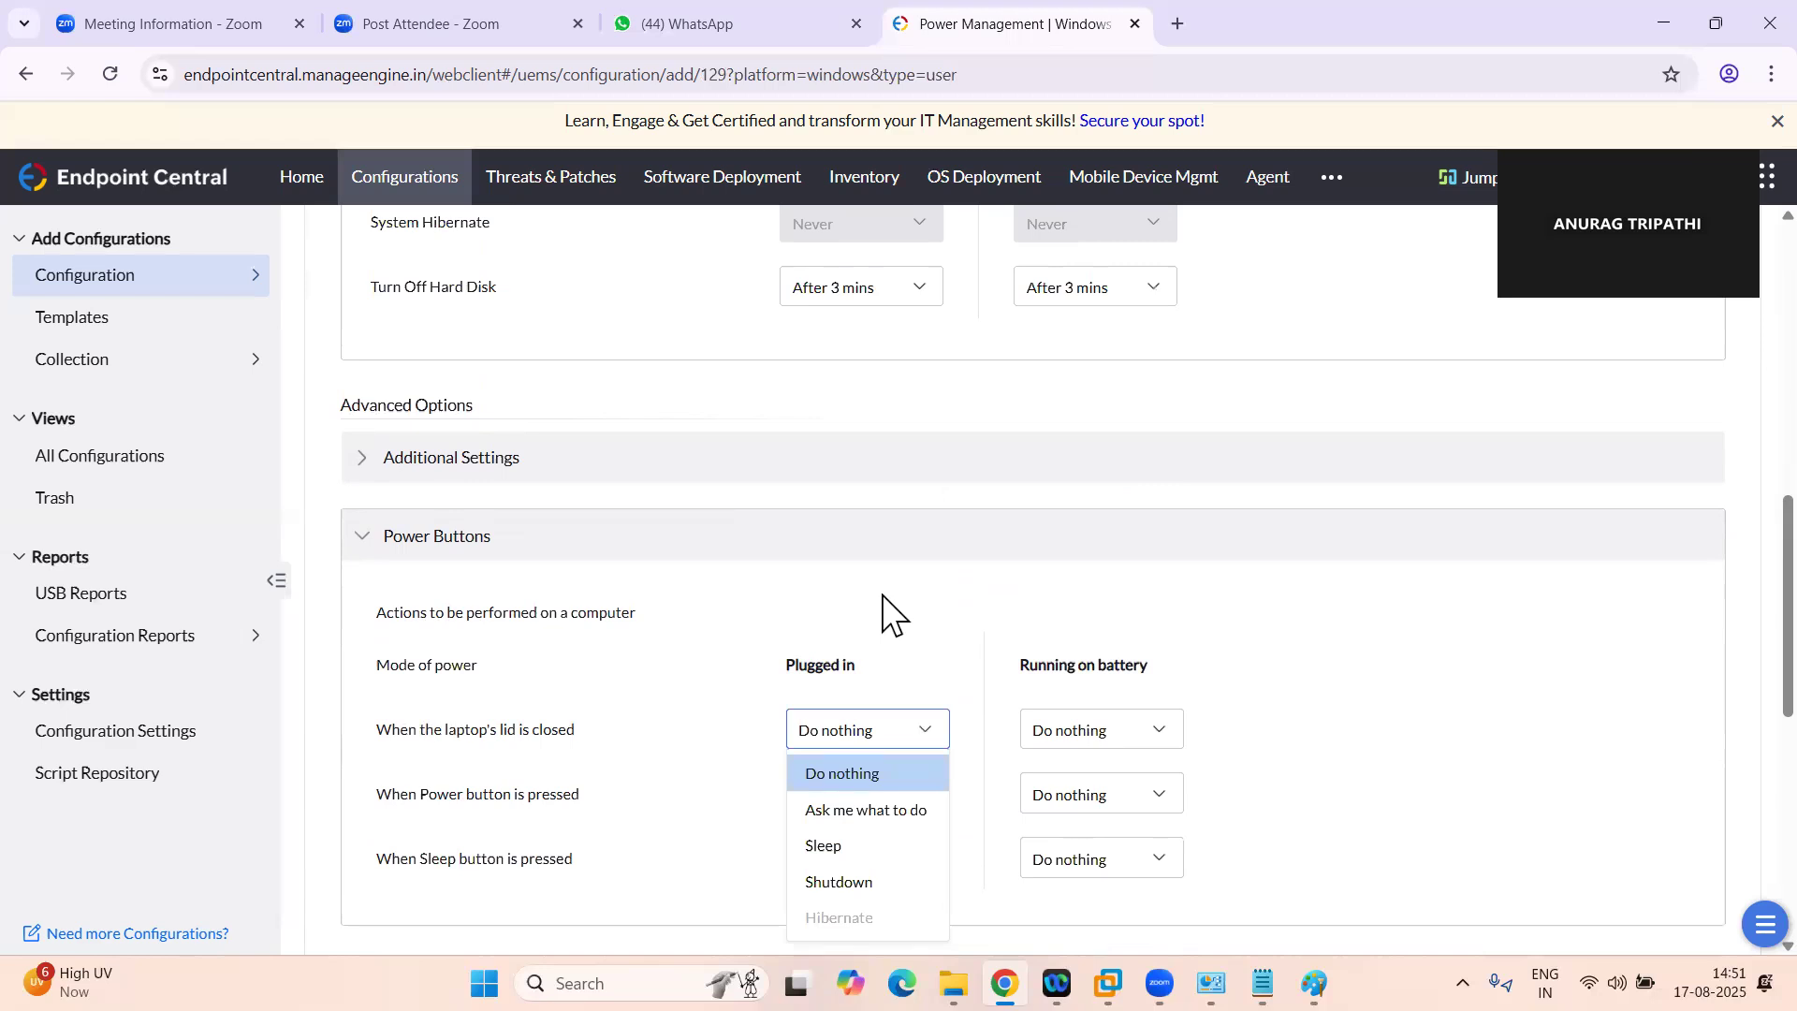
click(86, 283)
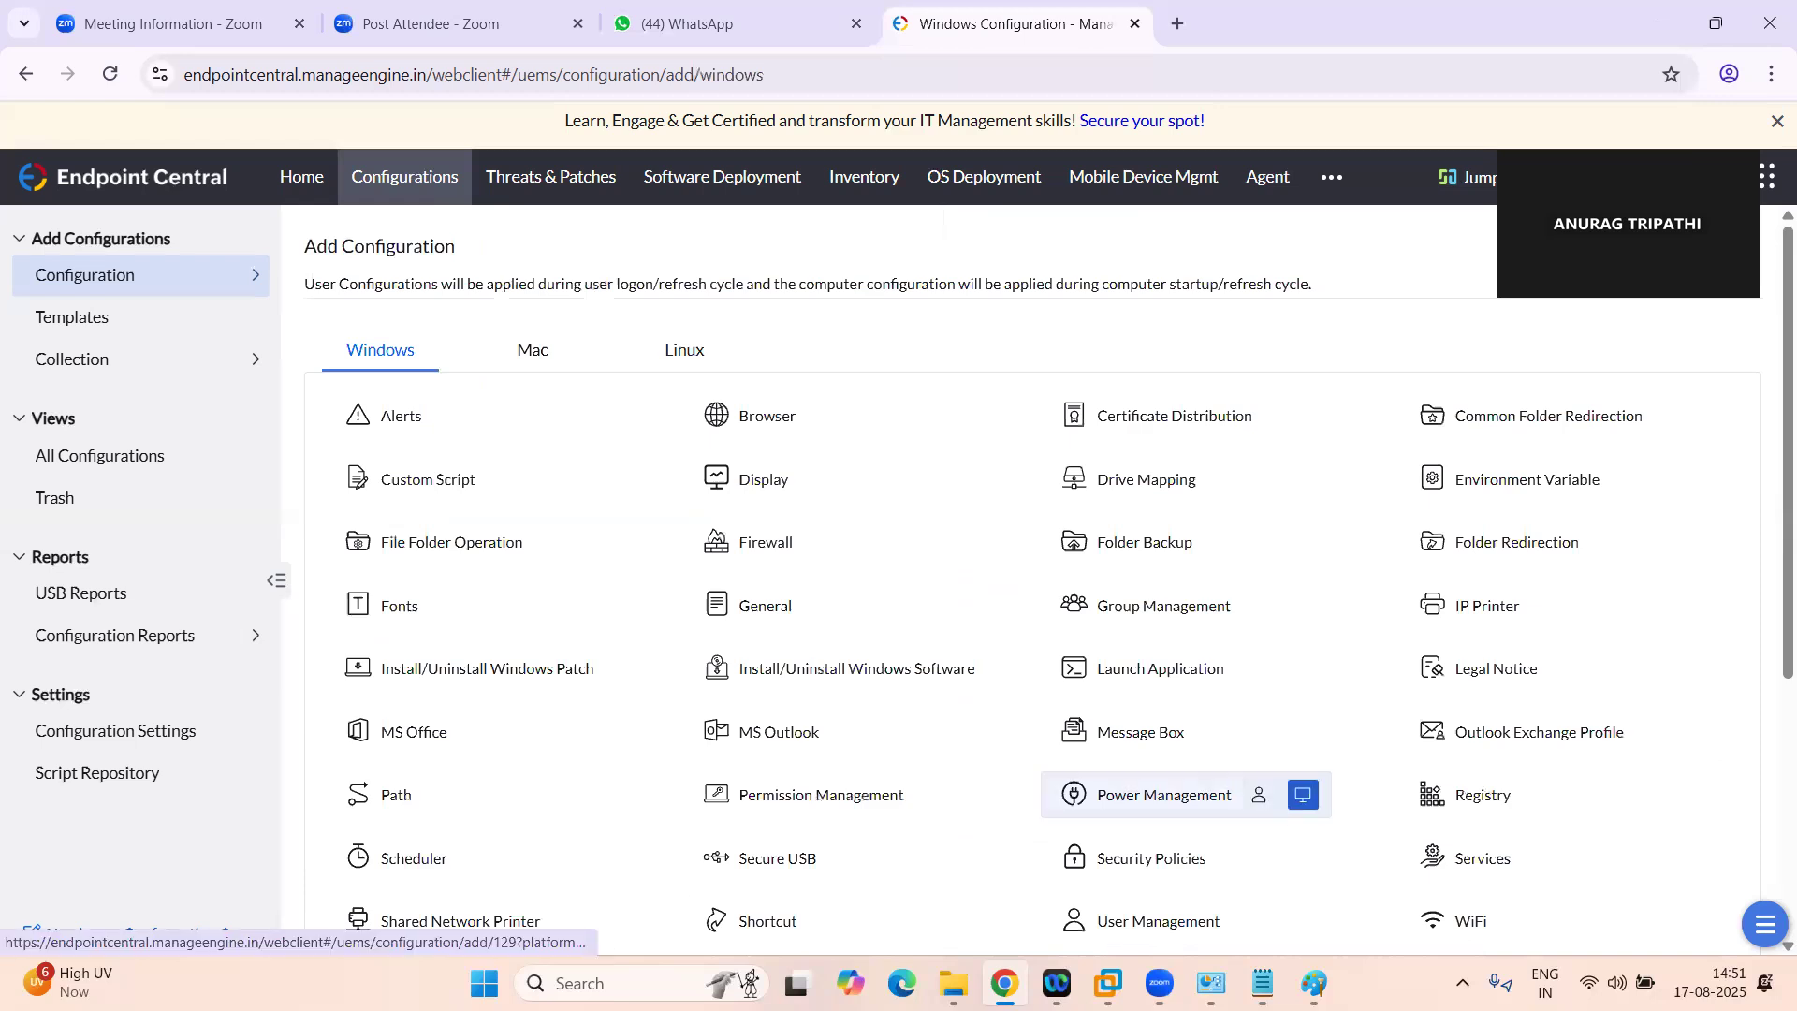
Search Windows for the power options, open Edit power plan and bring up its advanced power settings
click(608, 984)
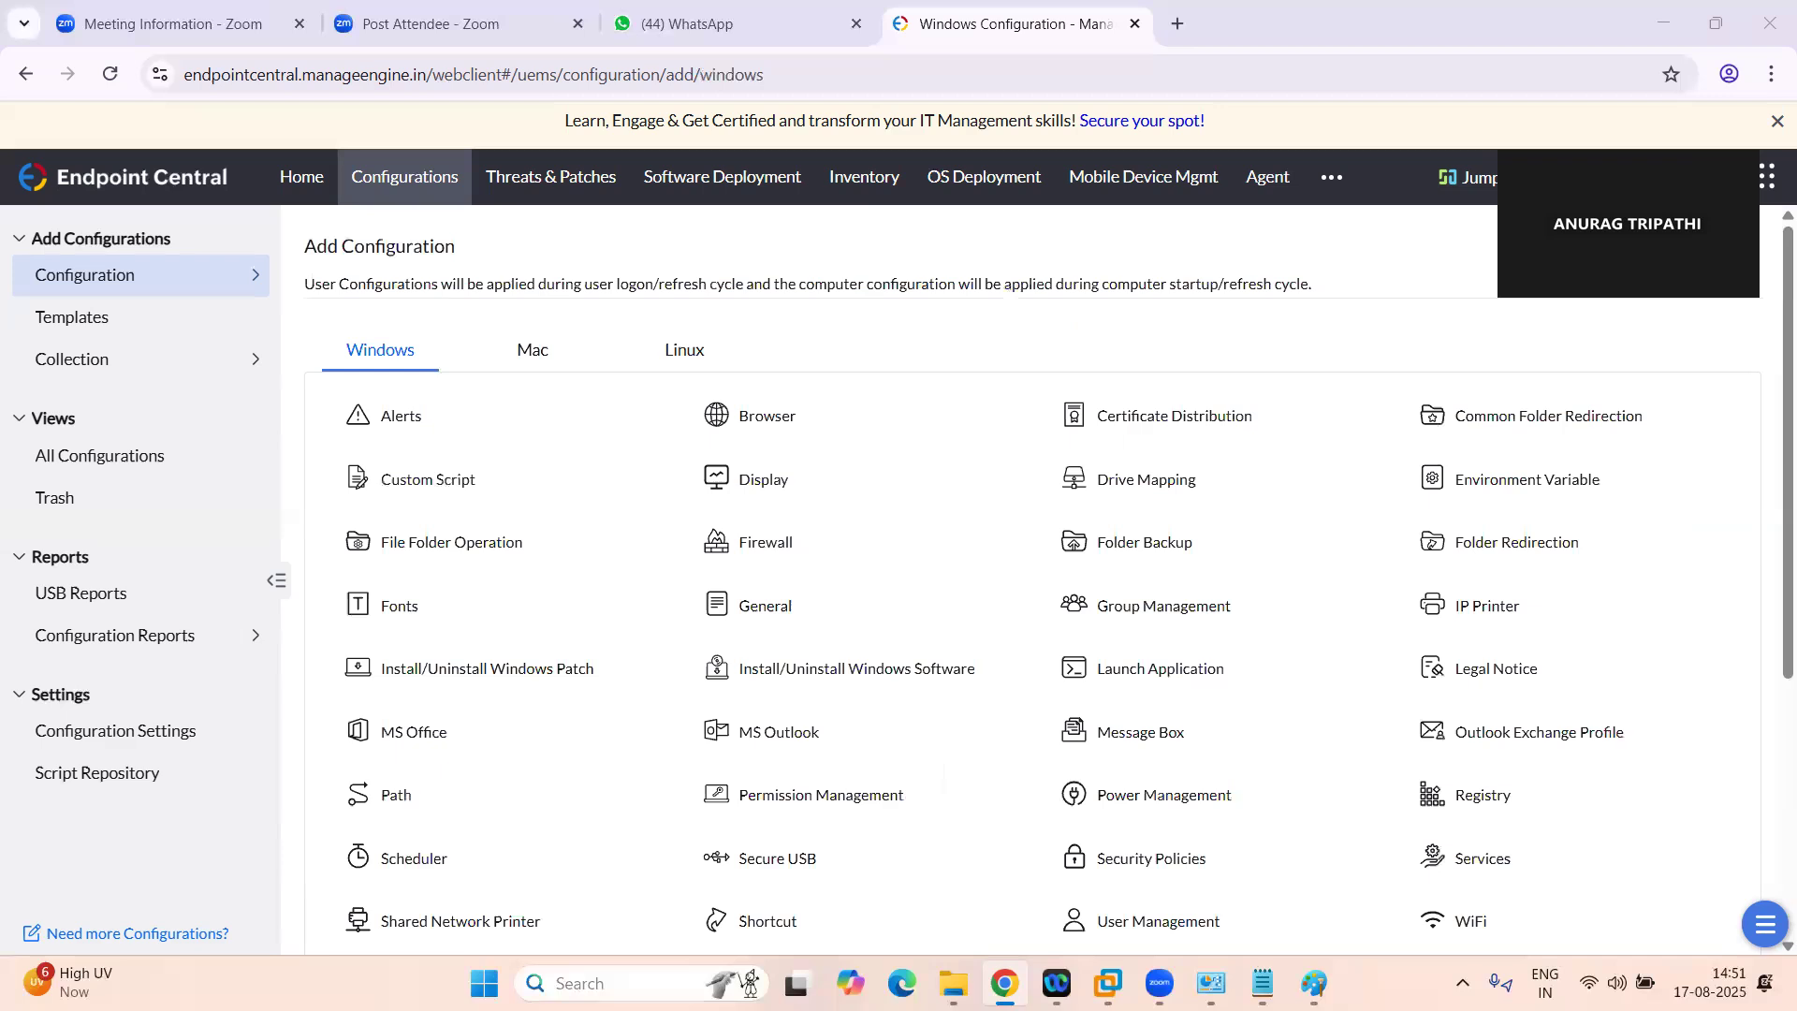
text(power)
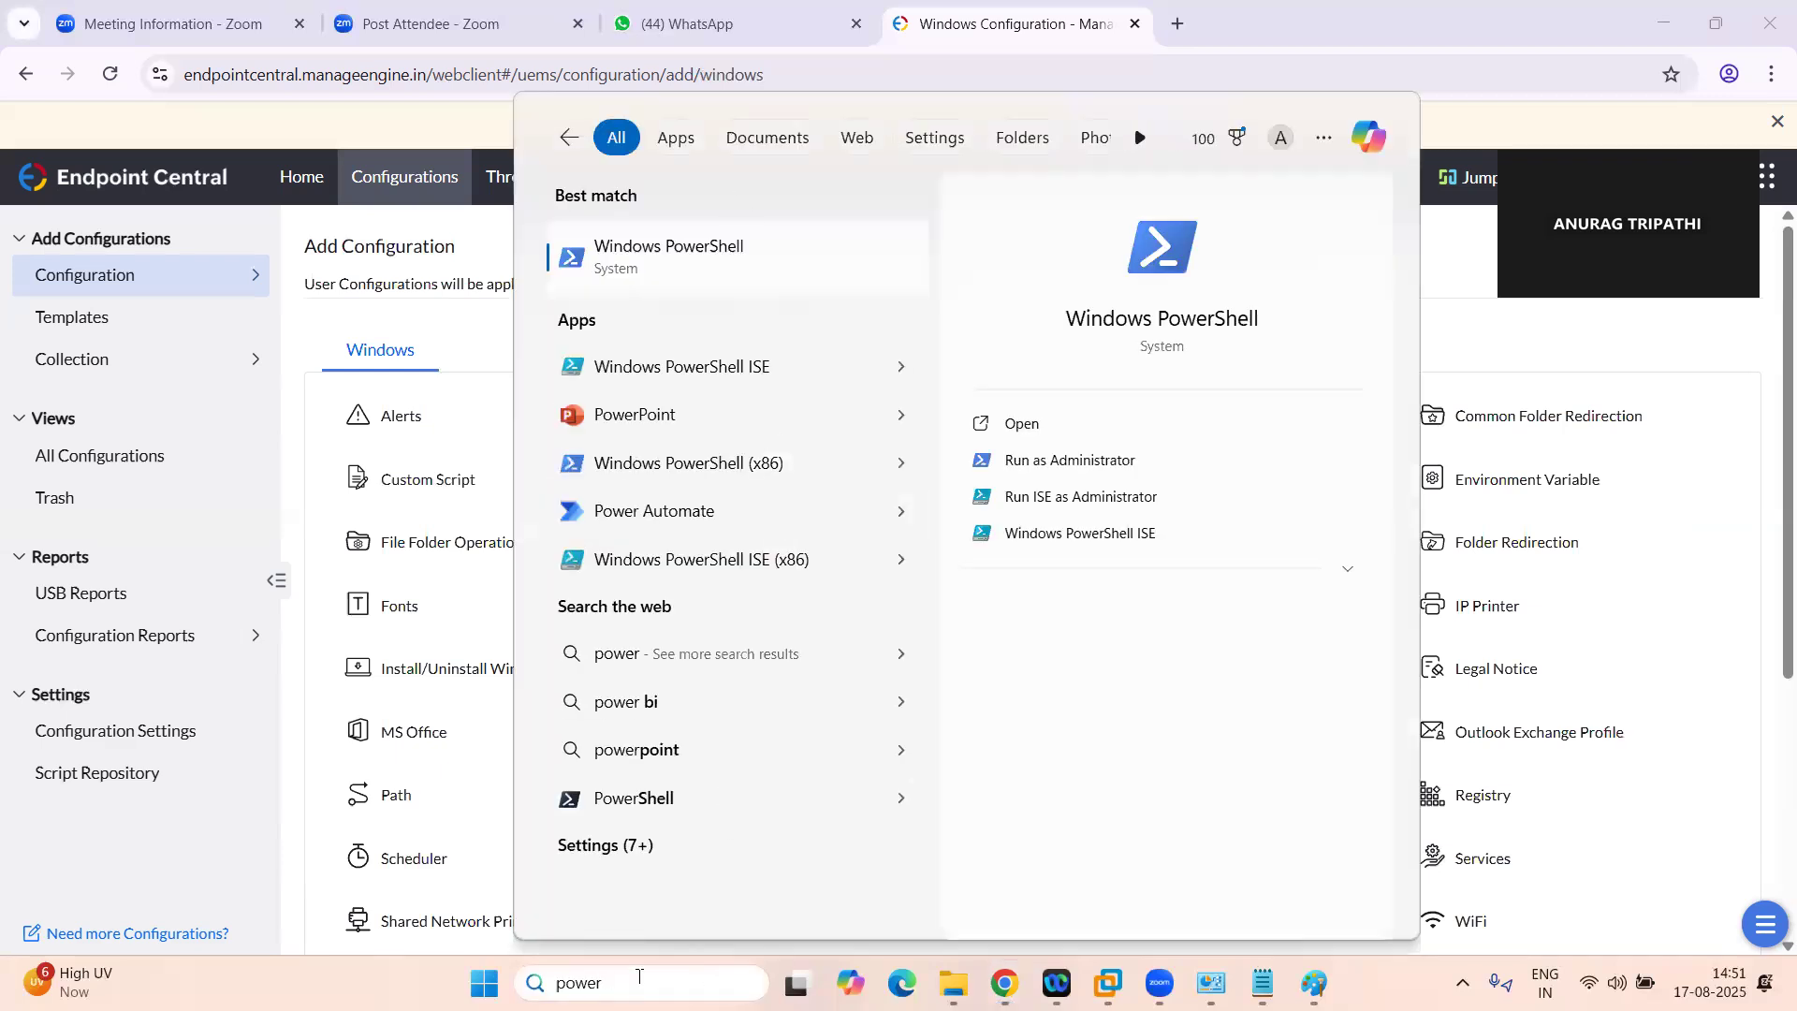
text( op)
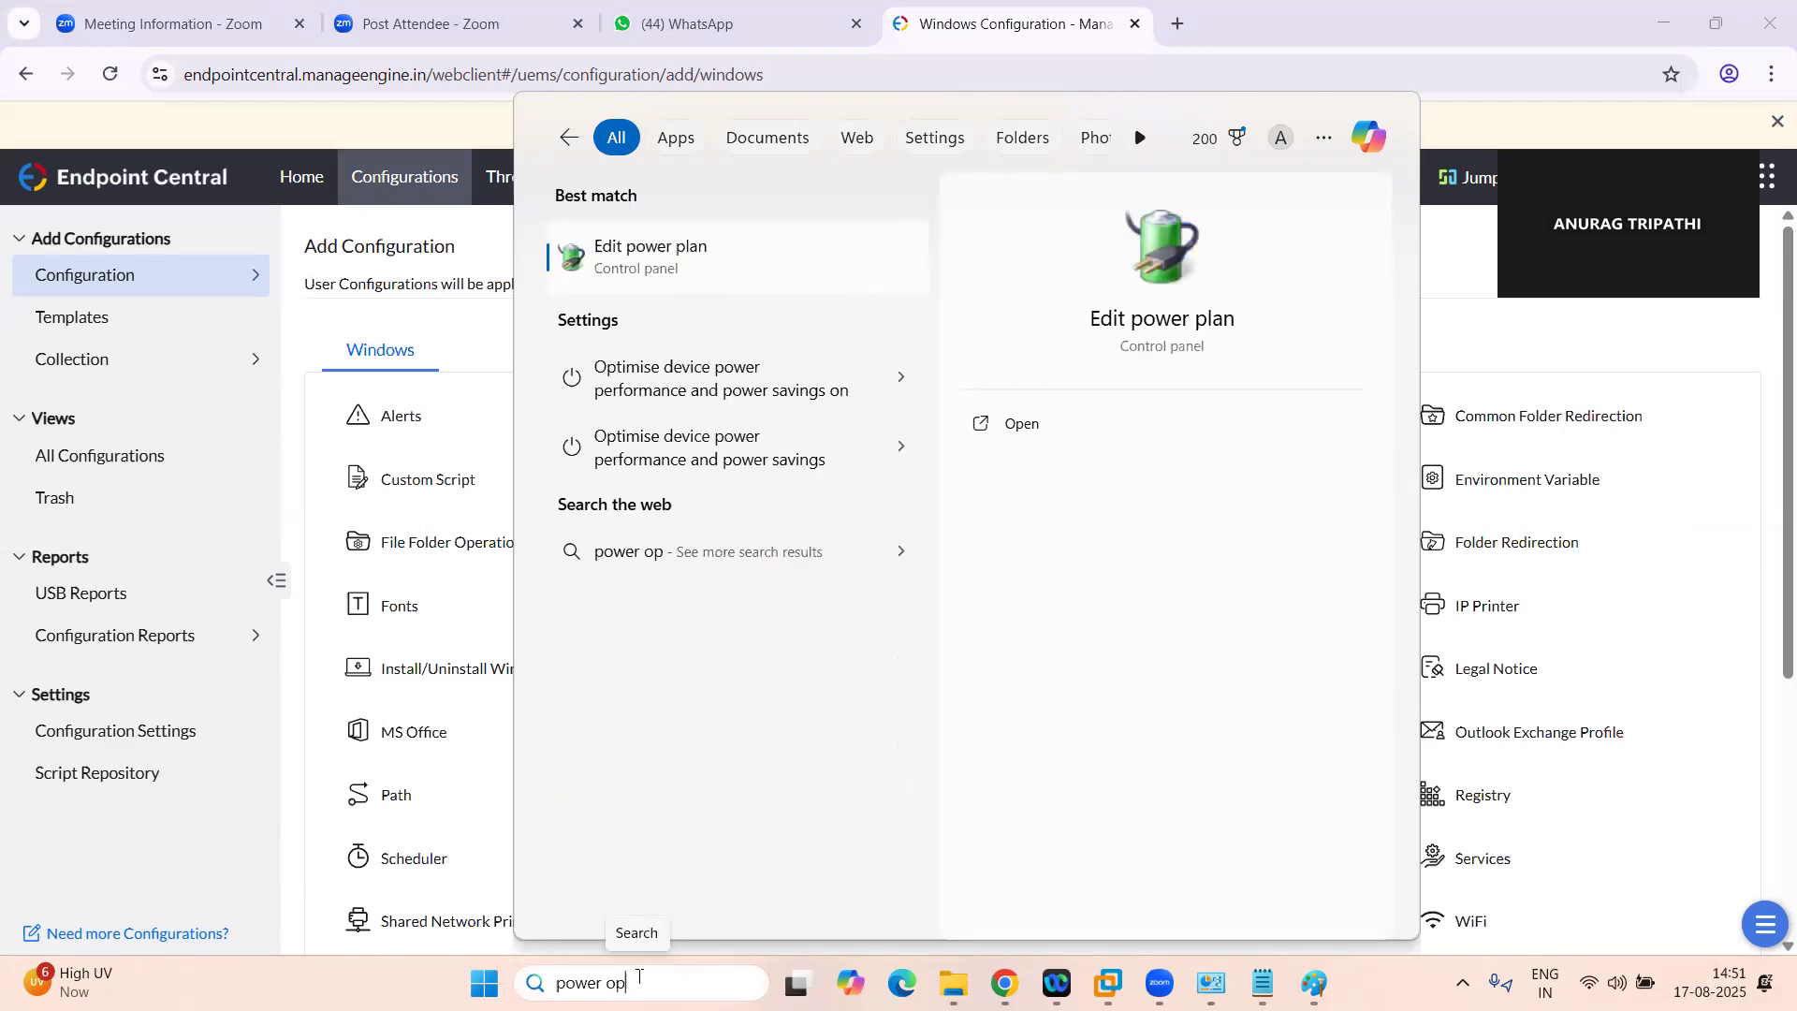
text(ti)
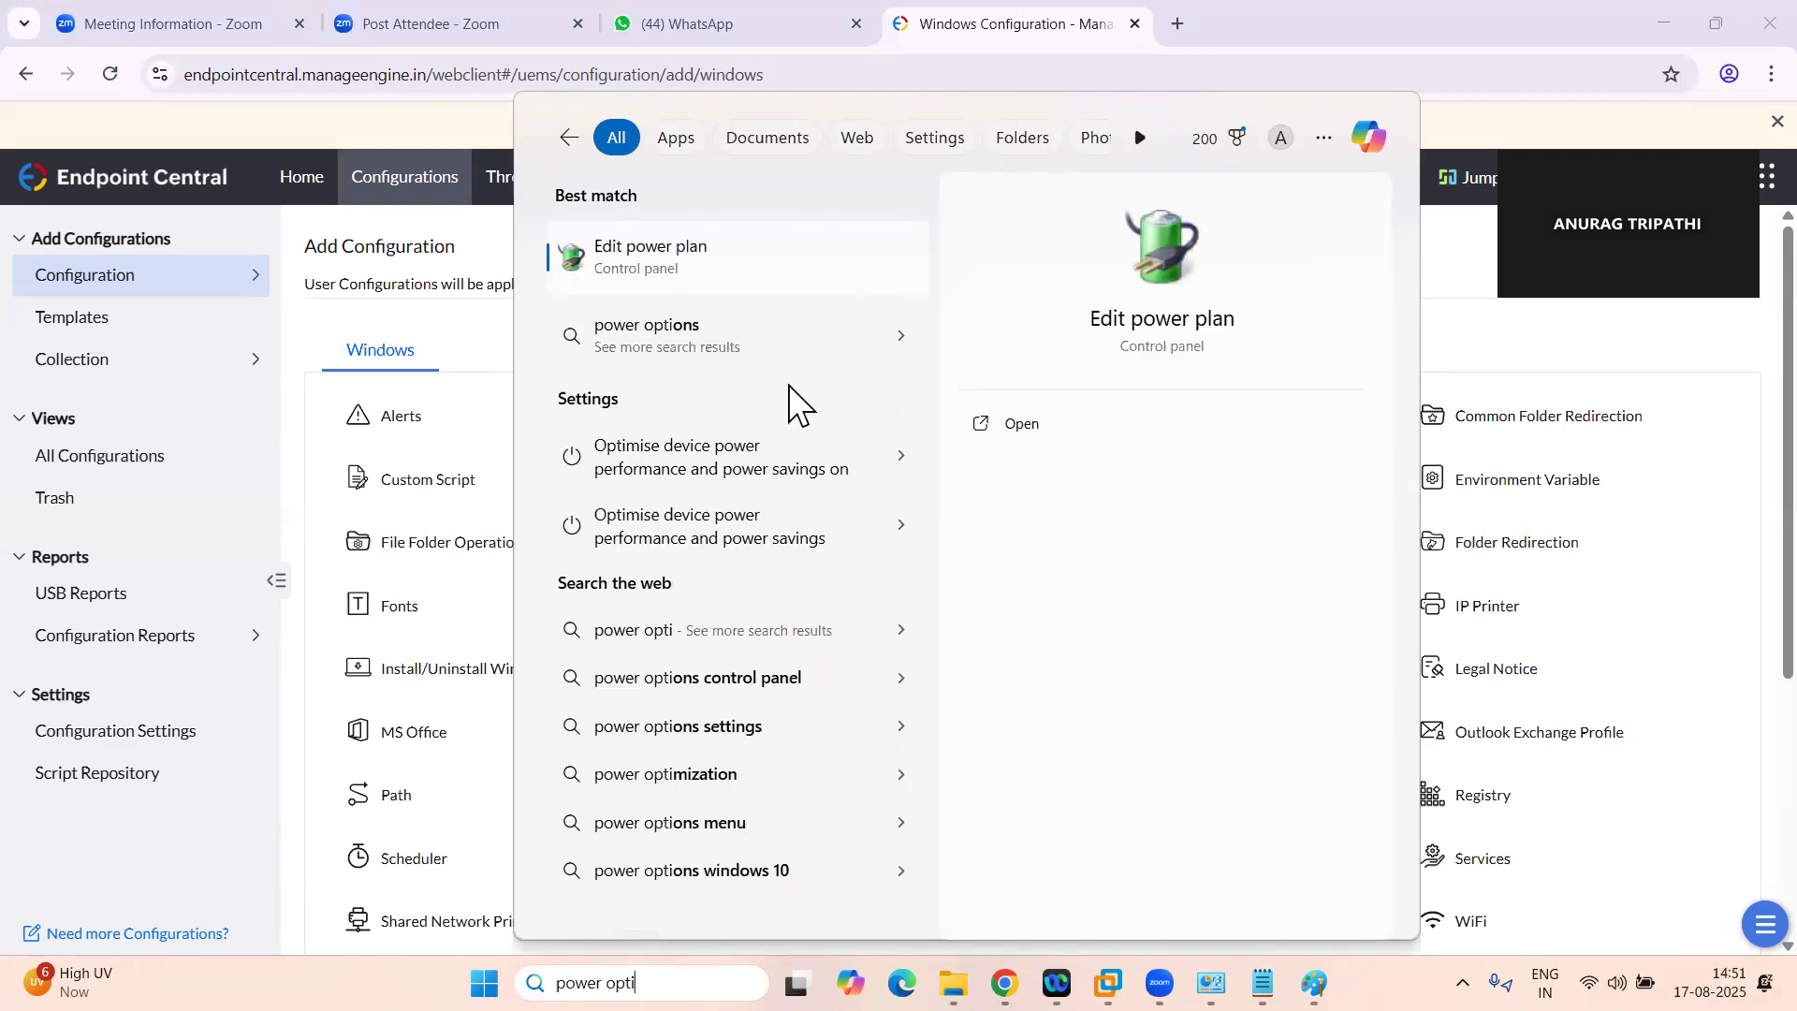
click(659, 254)
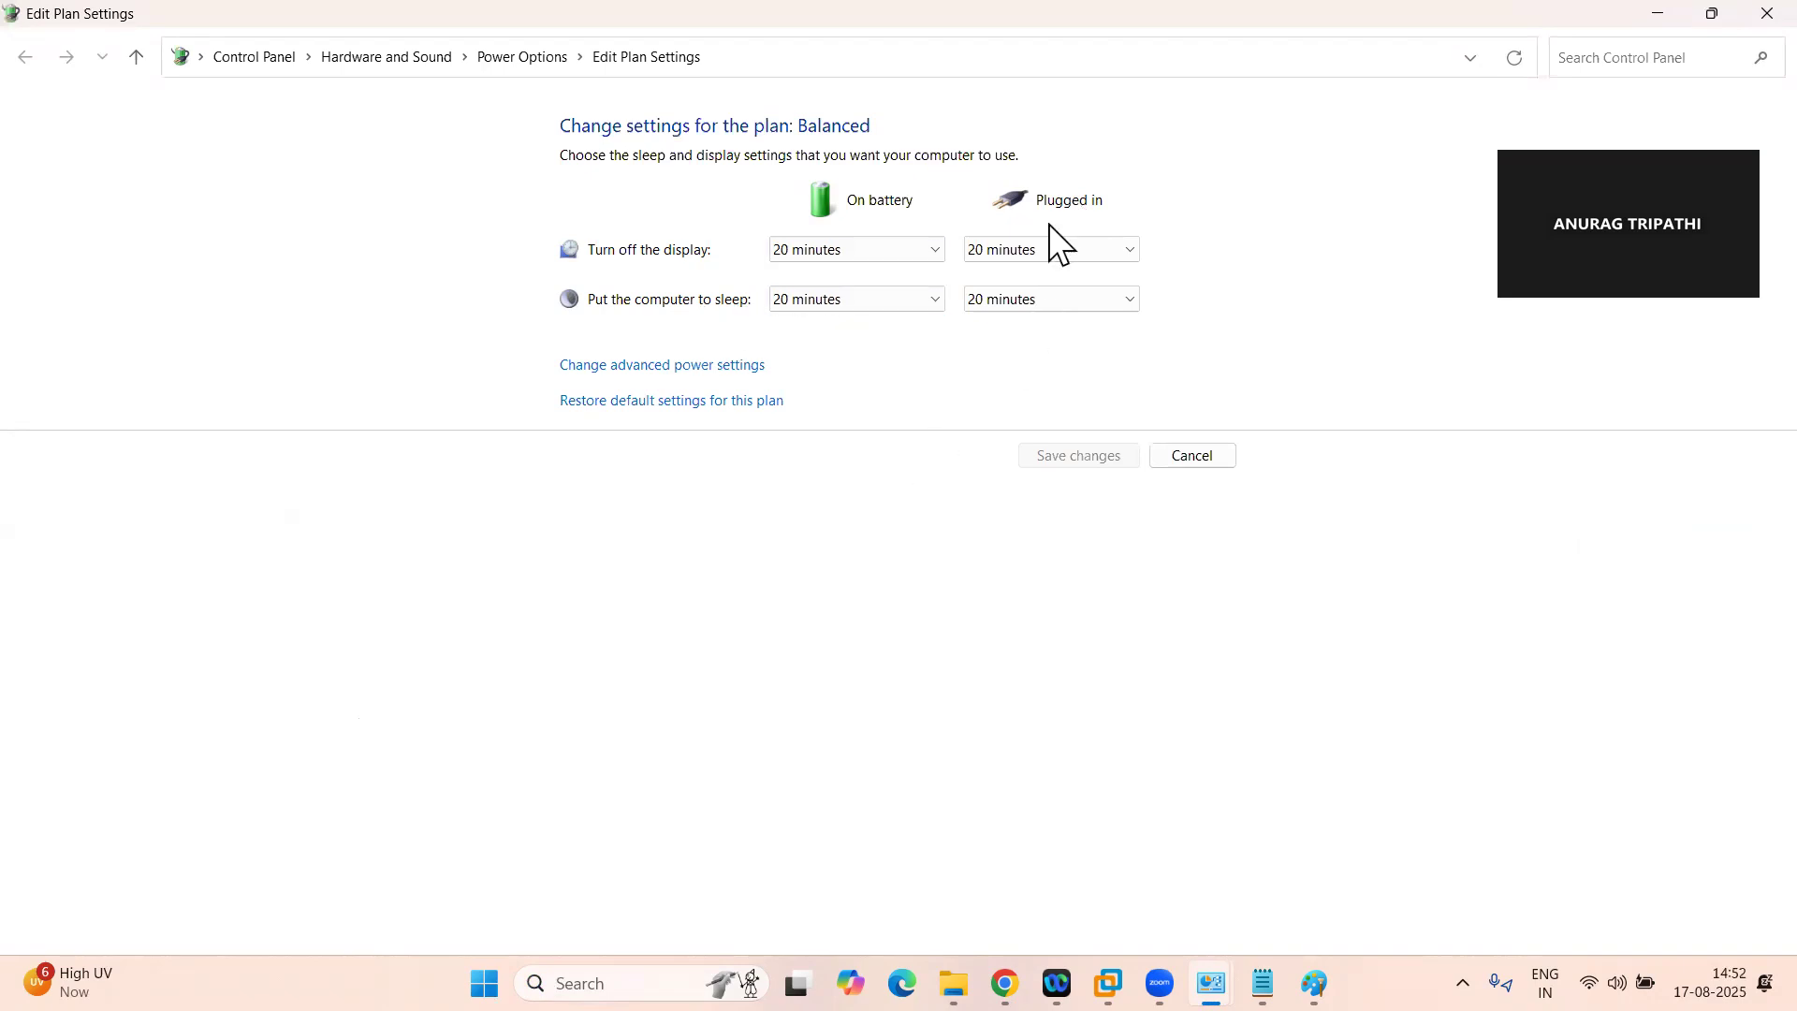
click(666, 367)
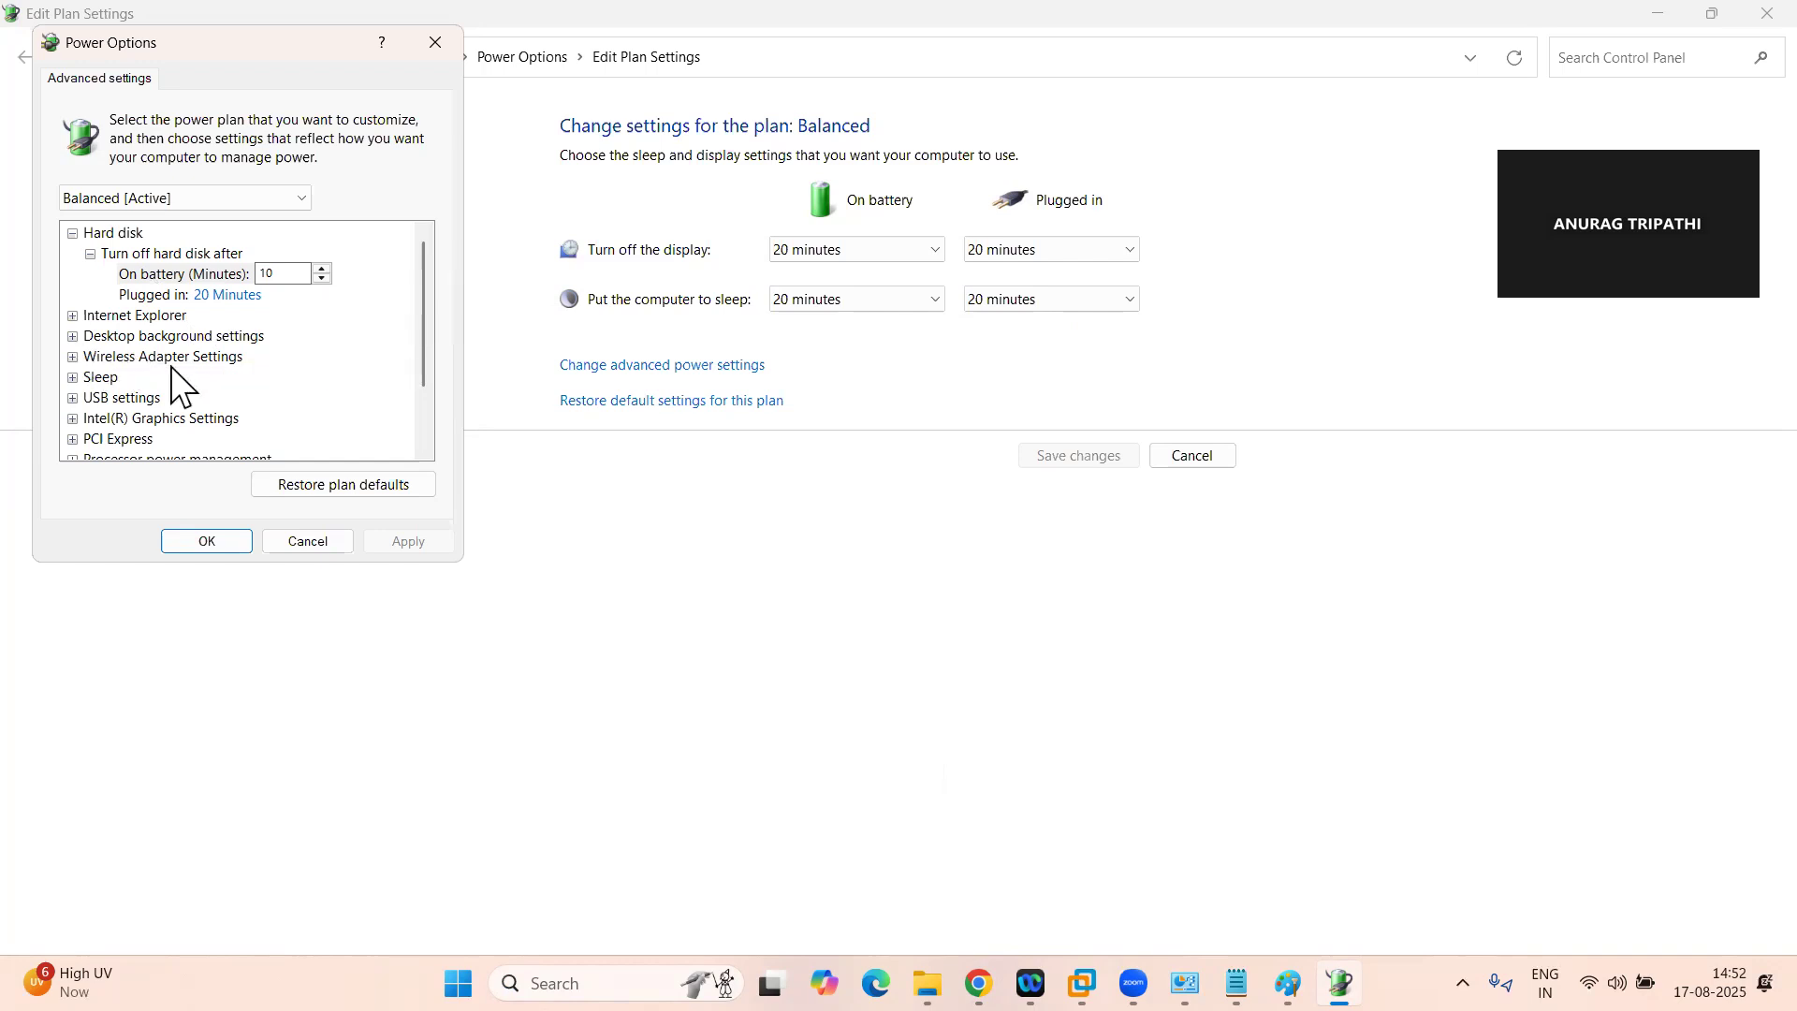
Examine the Balanced plan's desktop background slide show and USB selective suspend settings
click(73, 336)
click(90, 357)
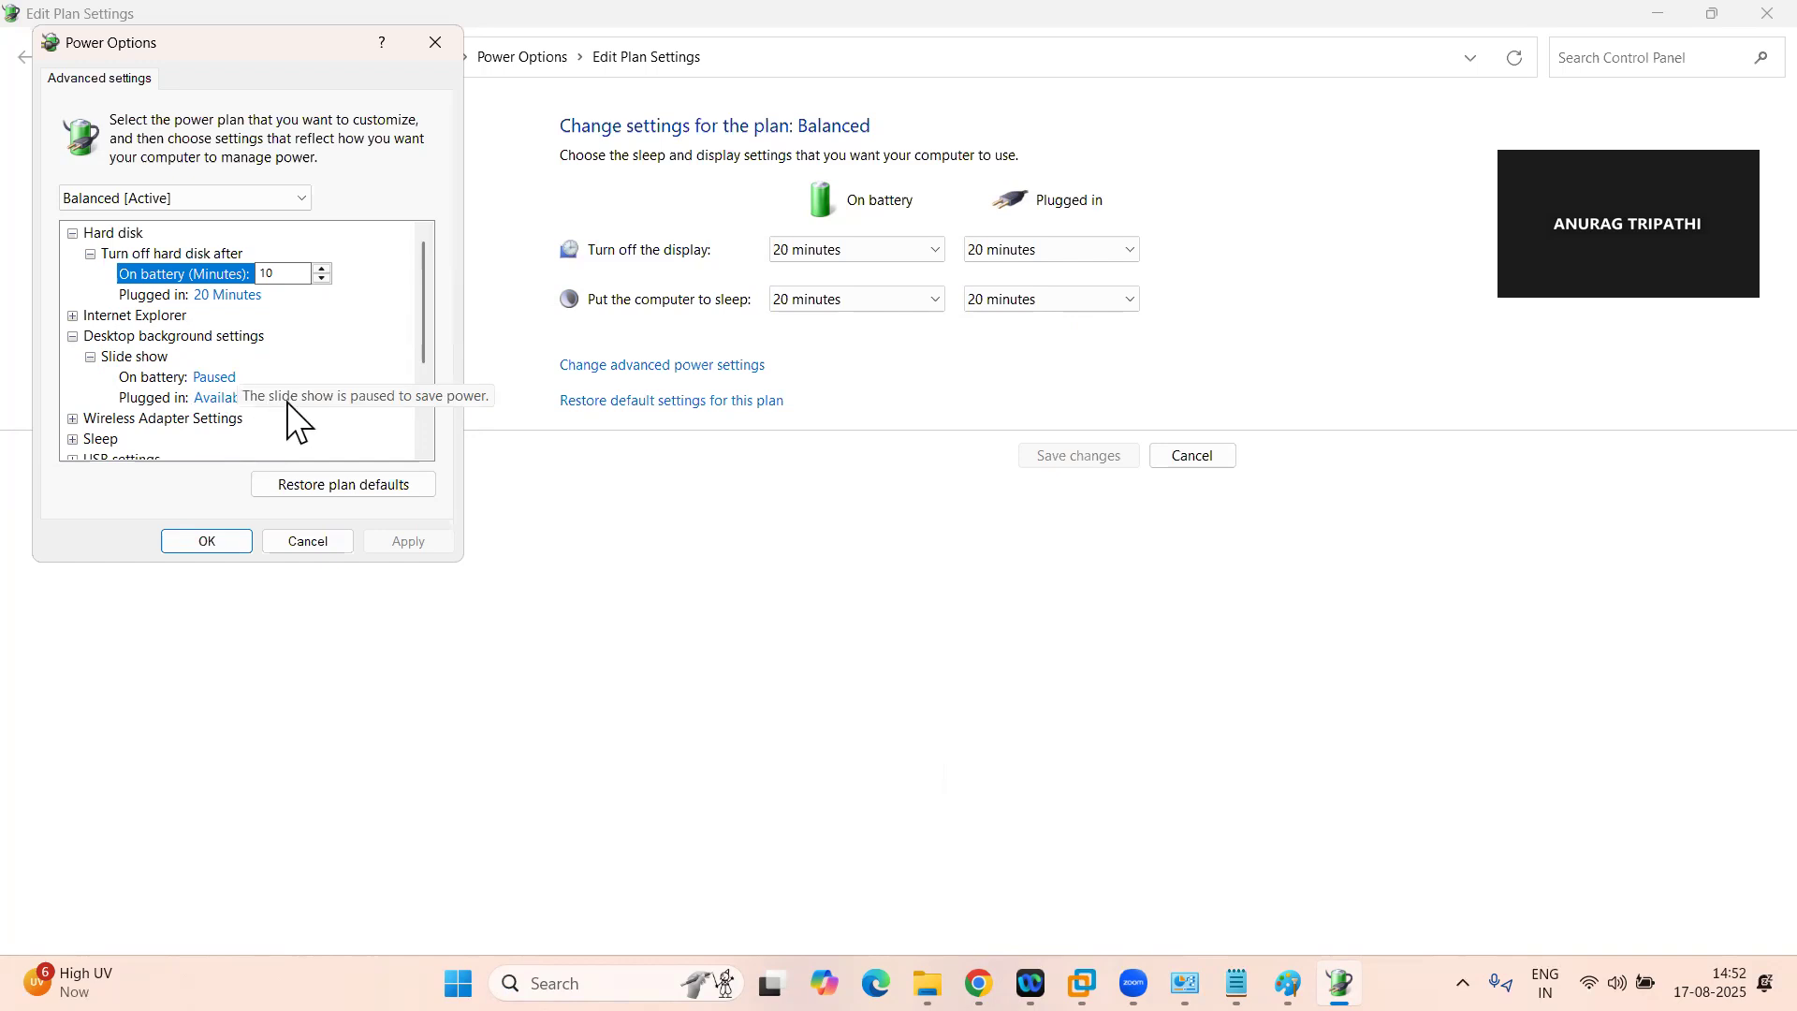
scroll(240, 401, down, 3)
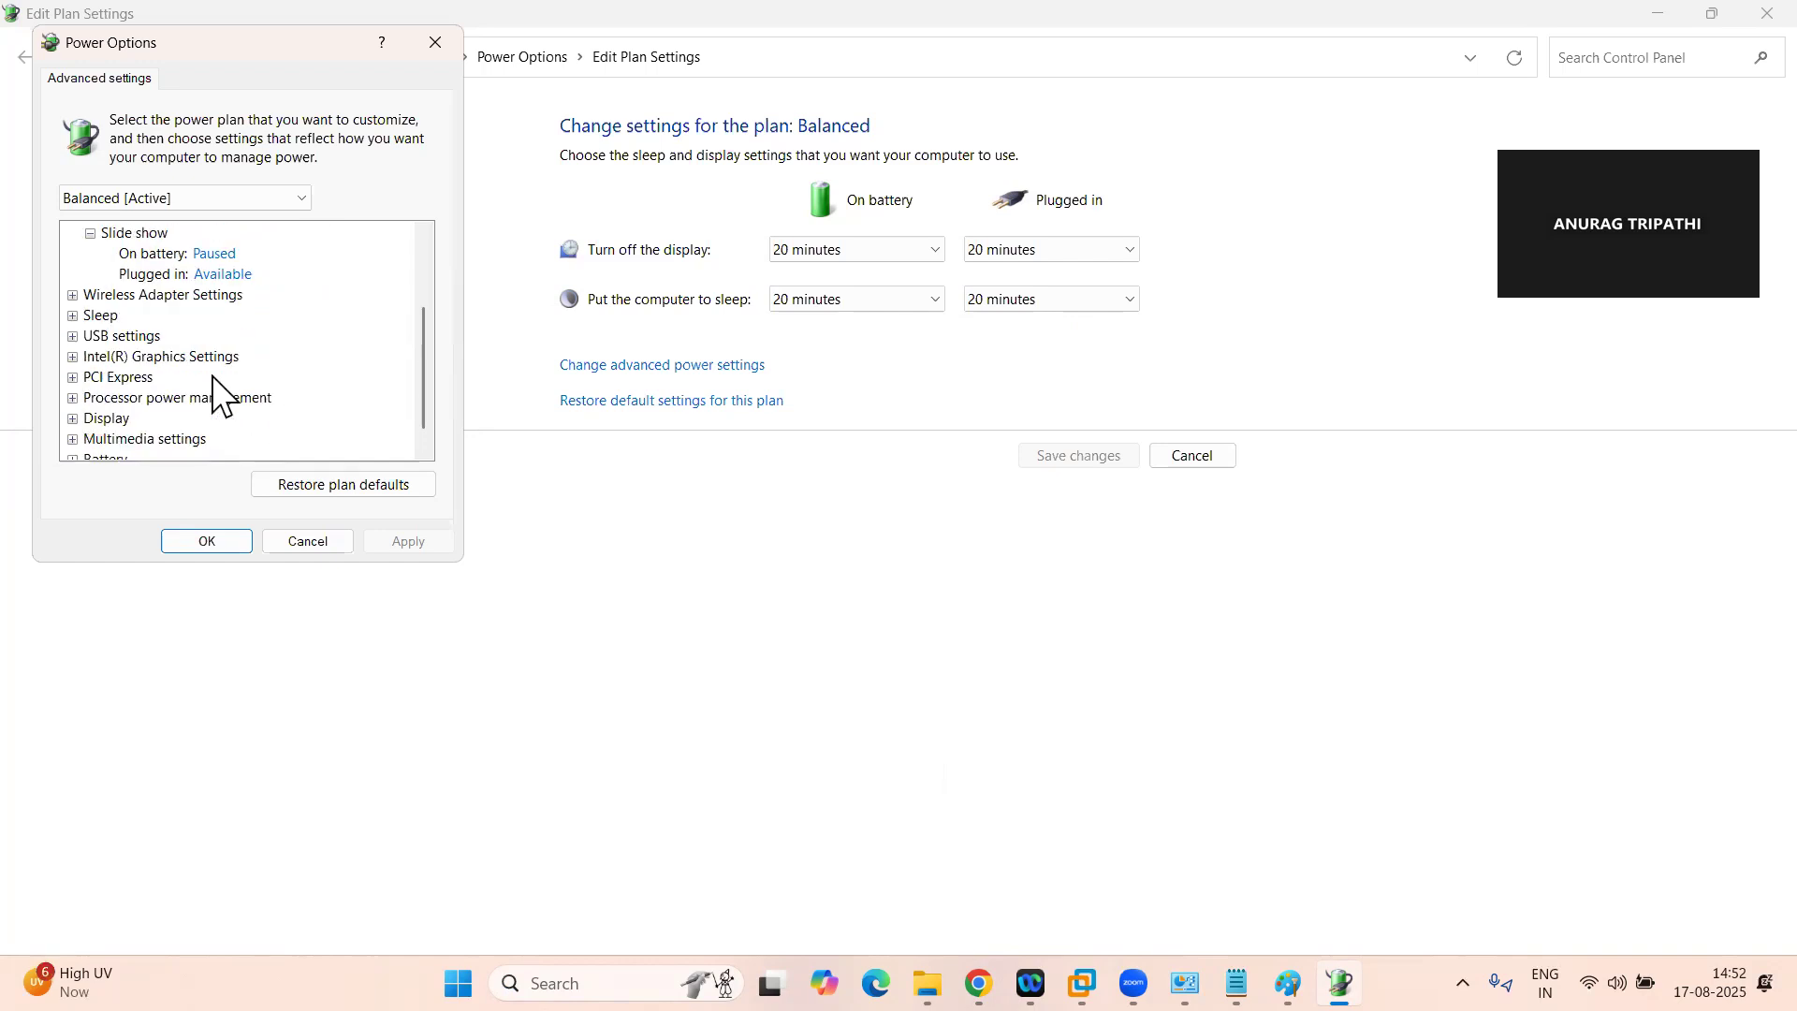
click(74, 315)
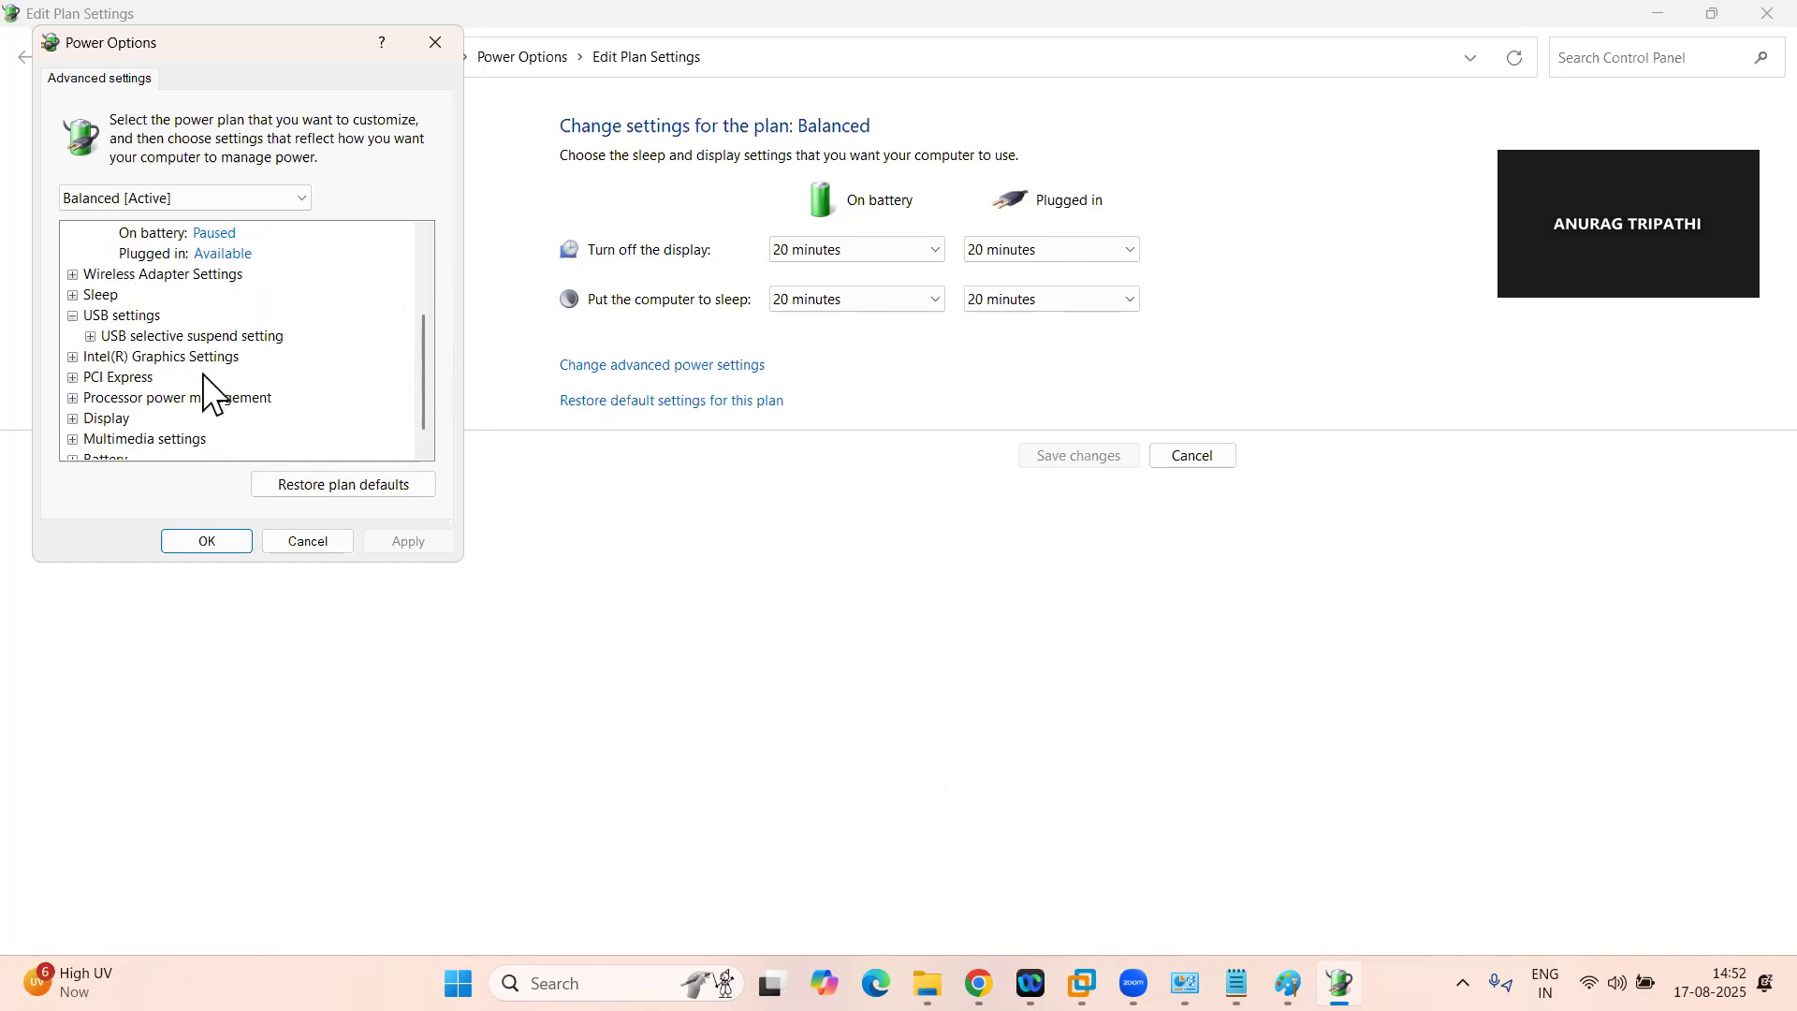
click(89, 335)
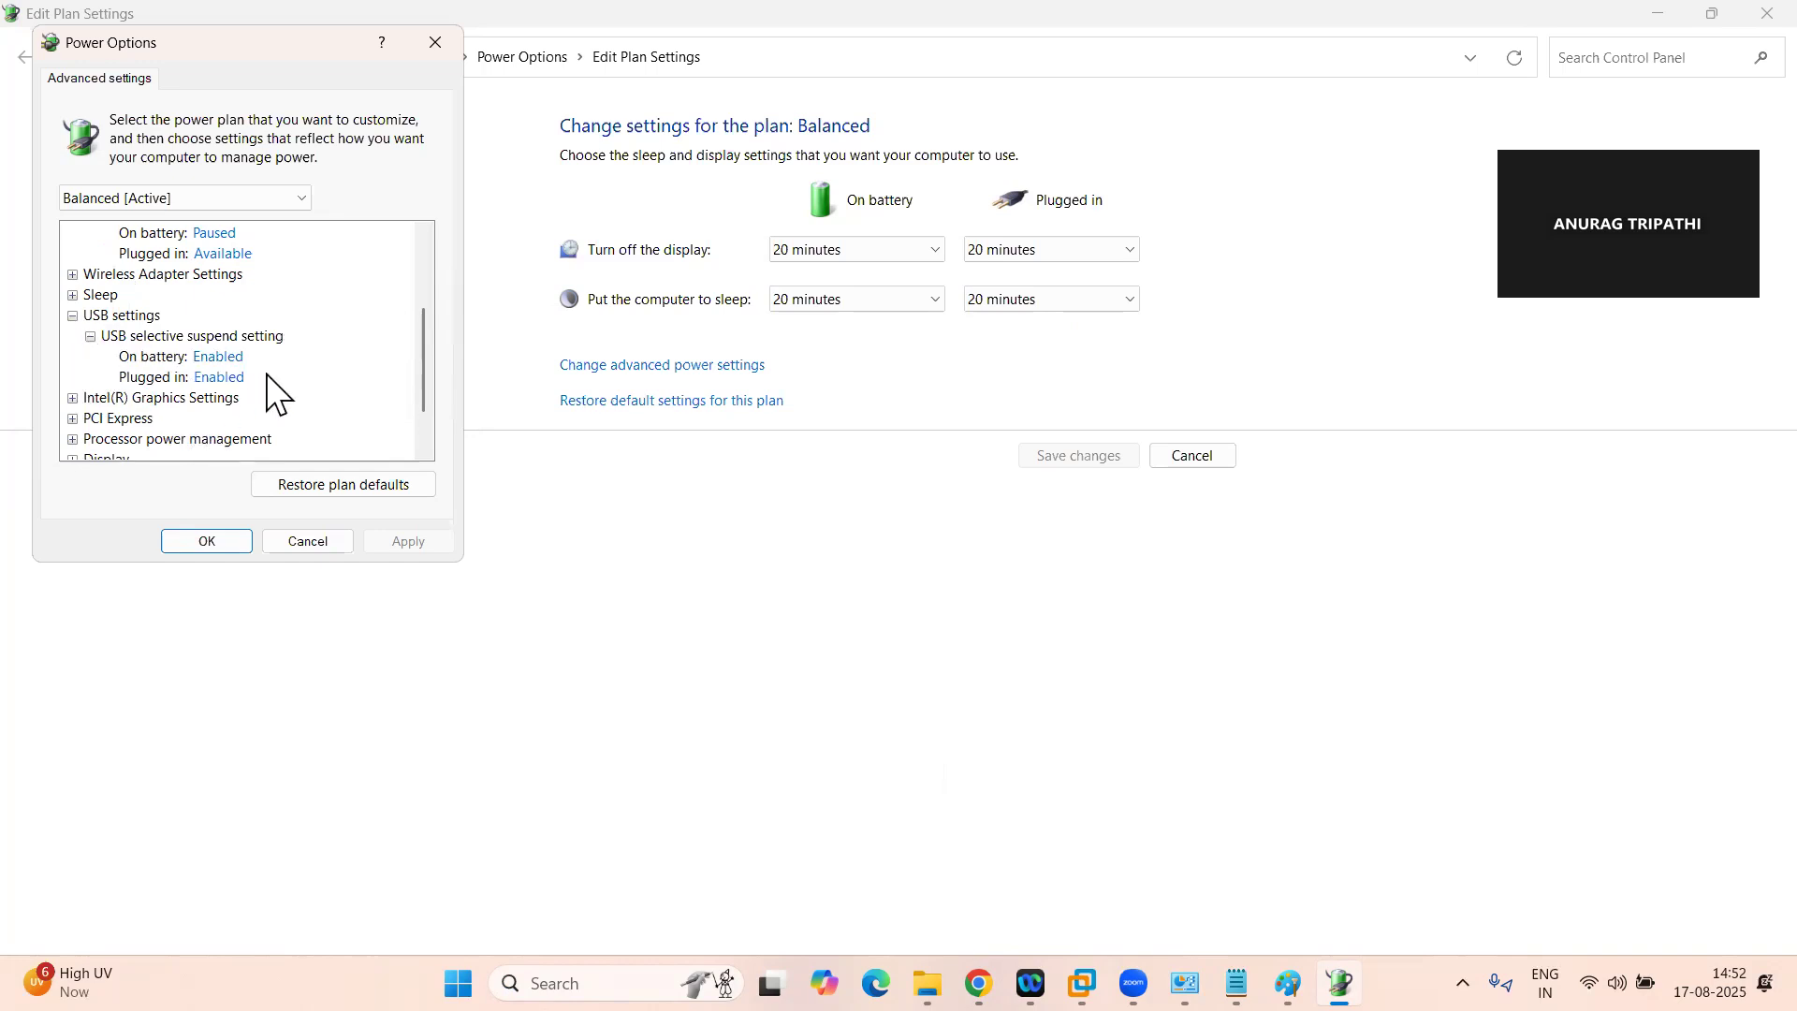
Examine the plan's display turn-off and battery settings, and close the power plan windows without changing anything
scroll(309, 393, down, 1)
click(73, 397)
click(91, 419)
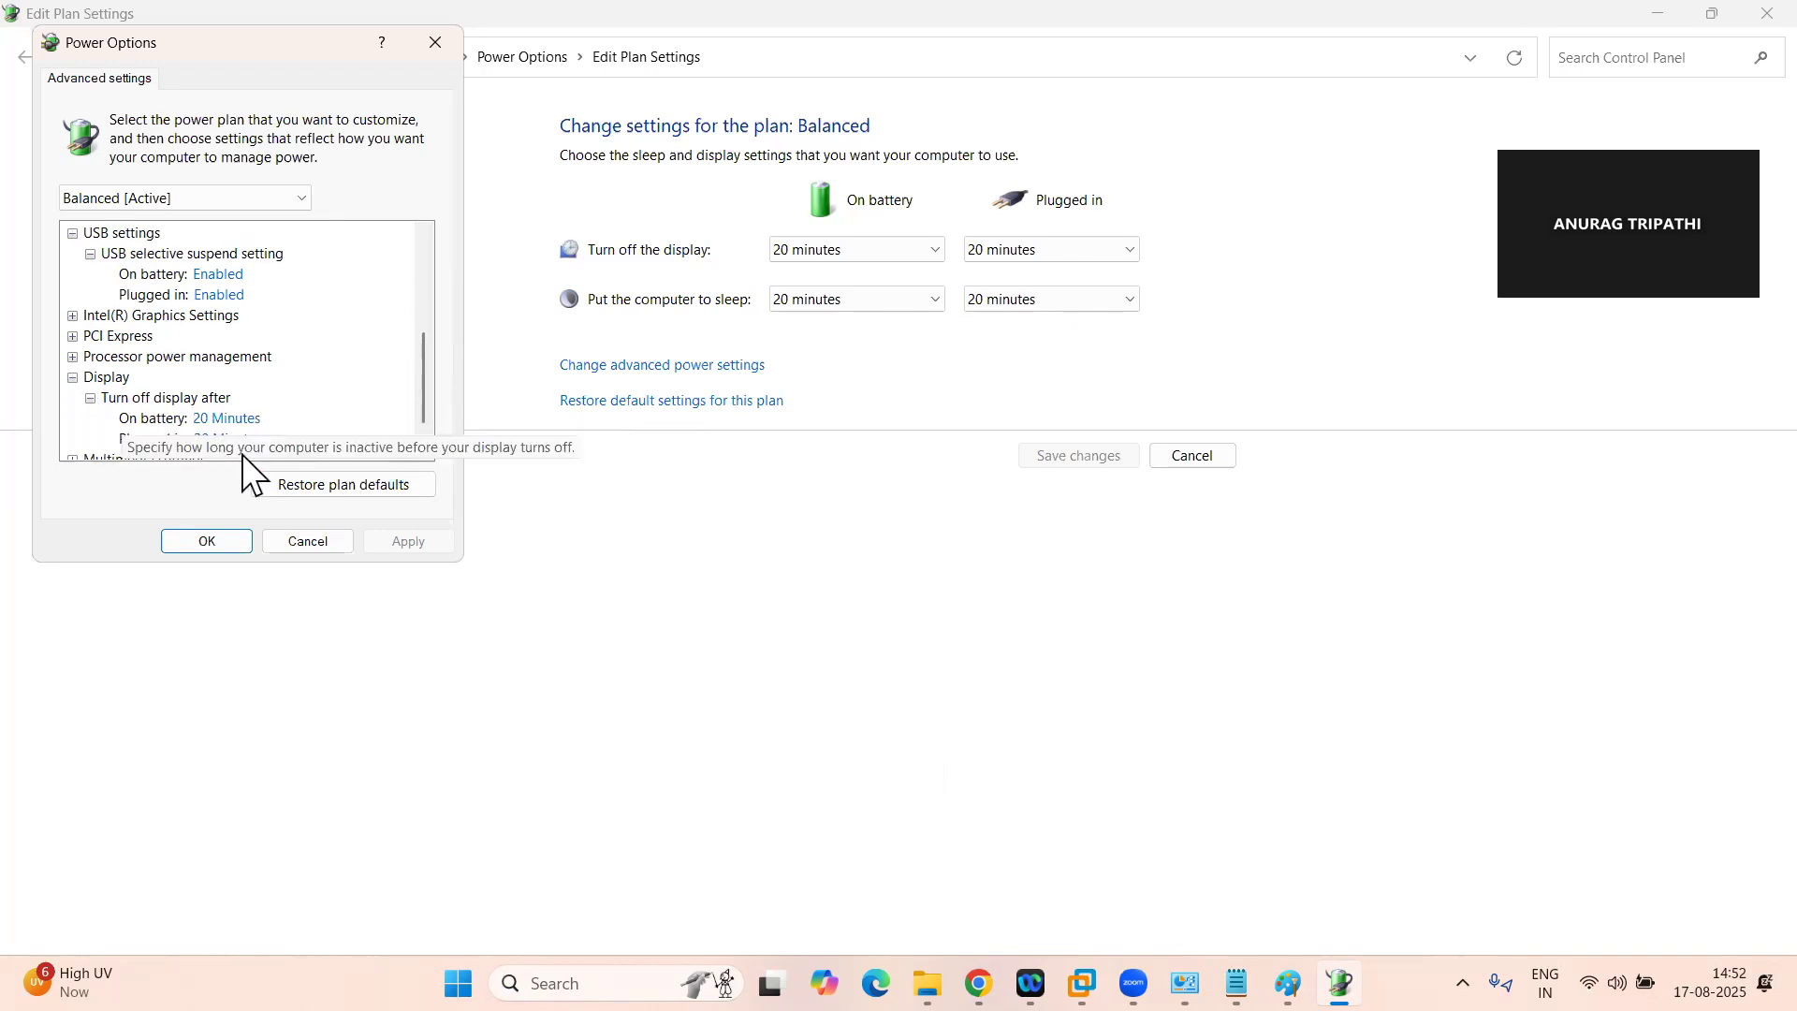
scroll(241, 453, down, 1)
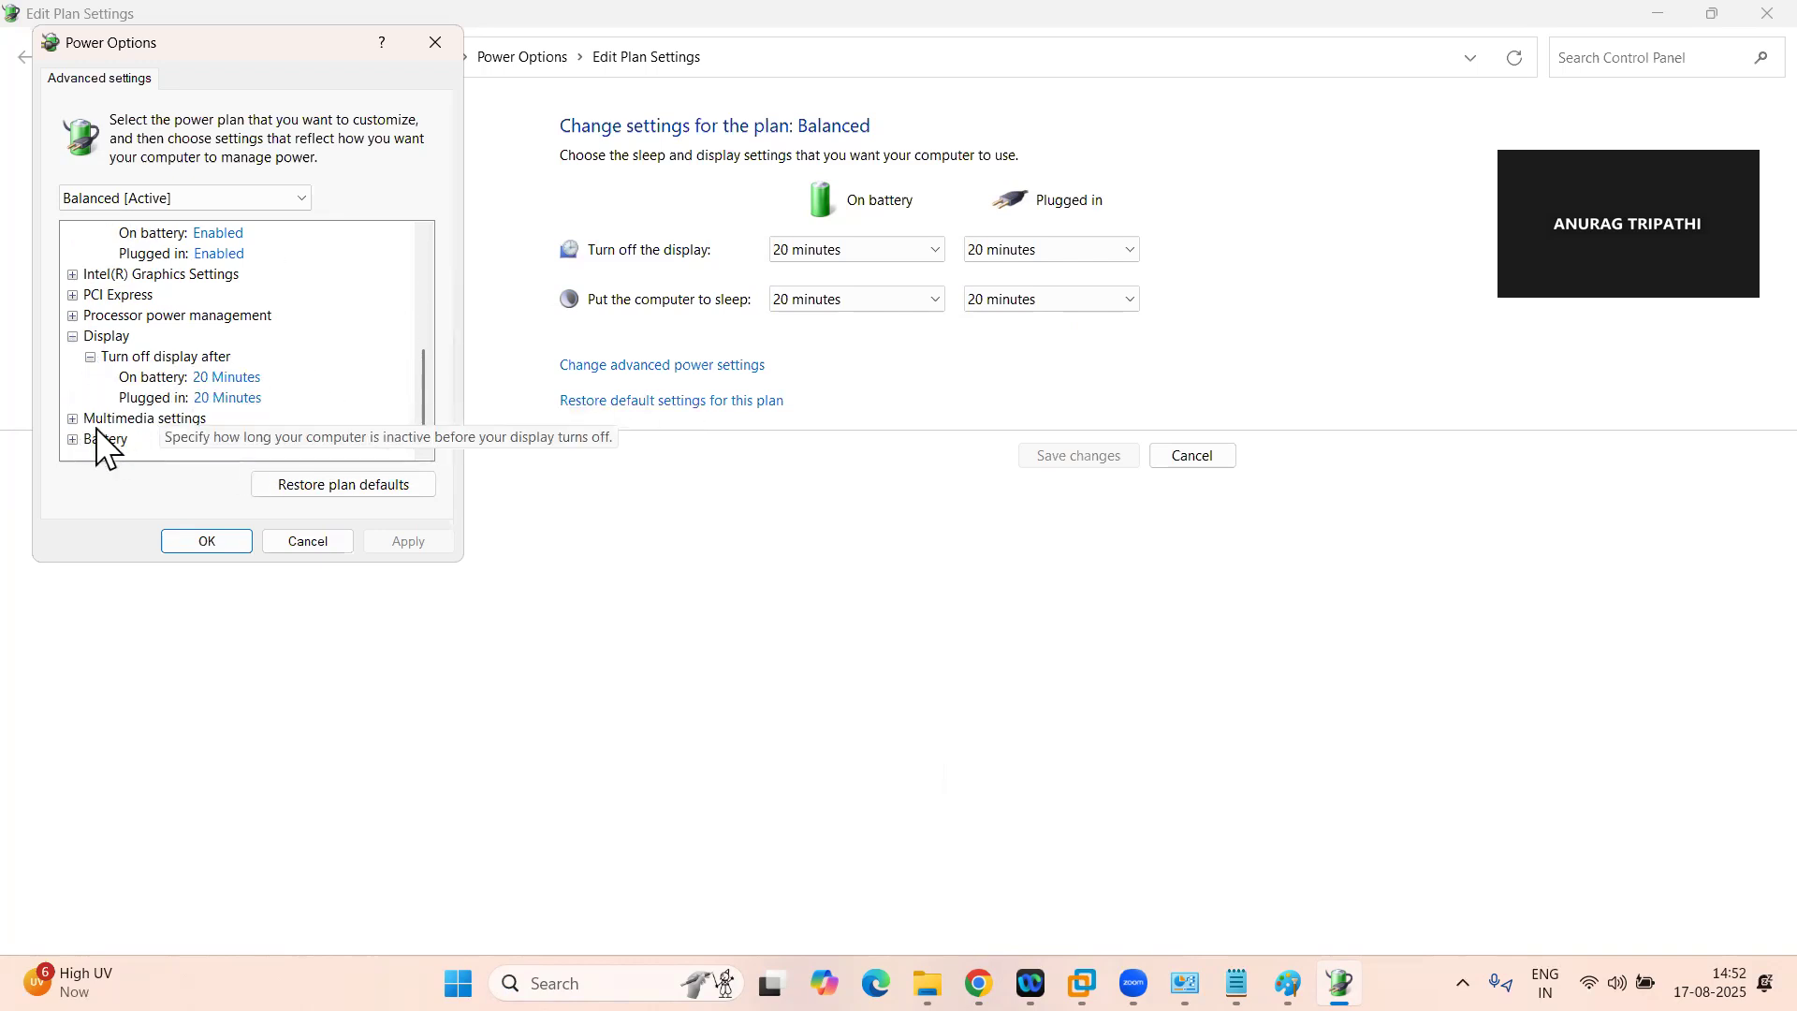
click(73, 440)
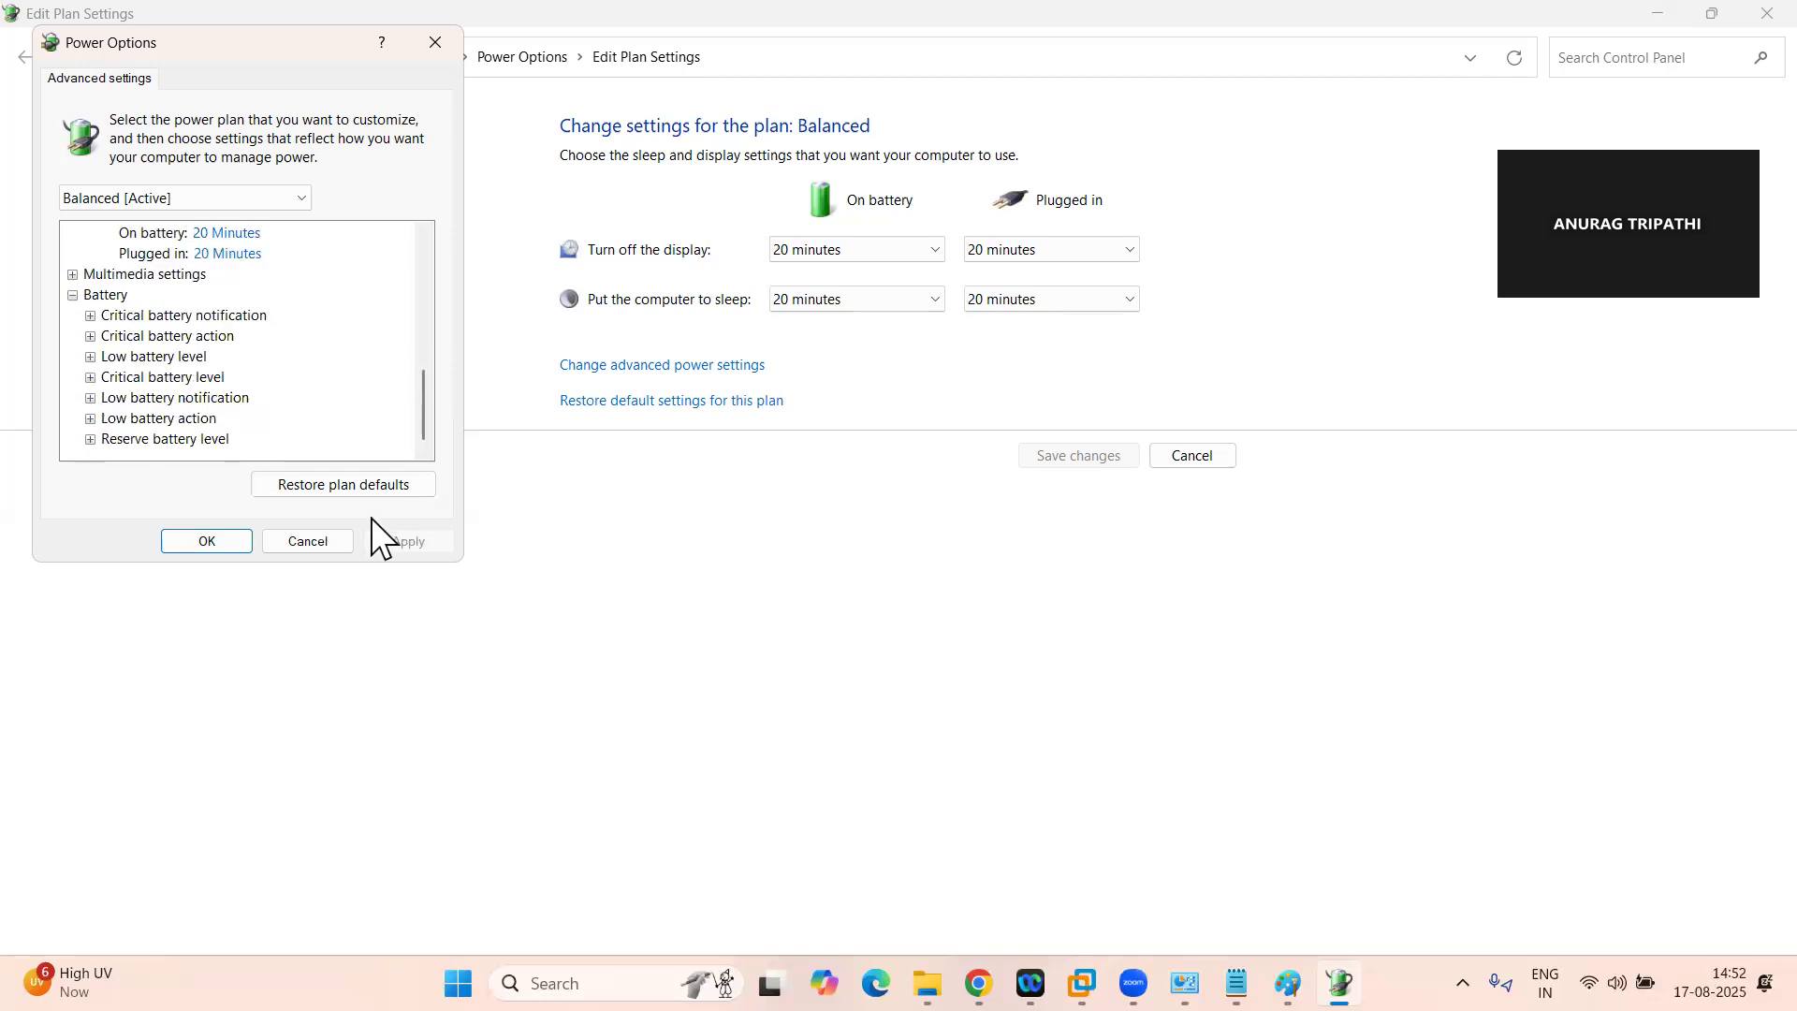
click(323, 541)
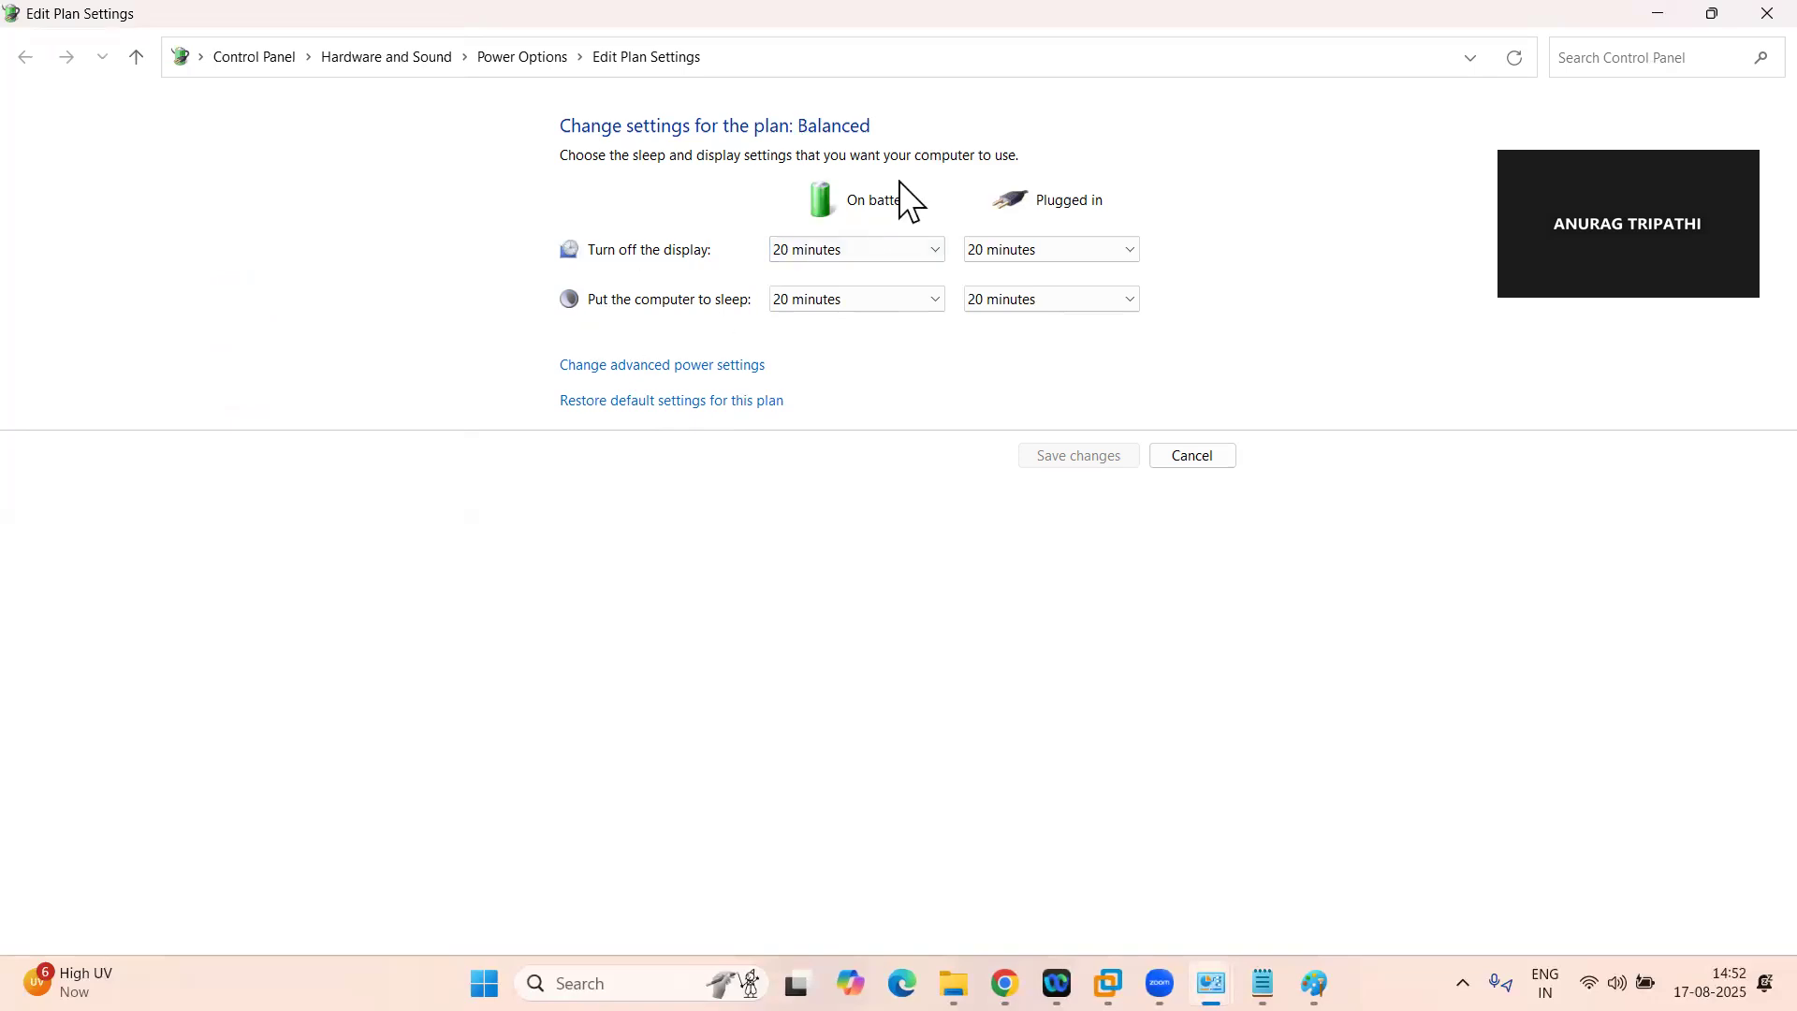
click(1732, 11)
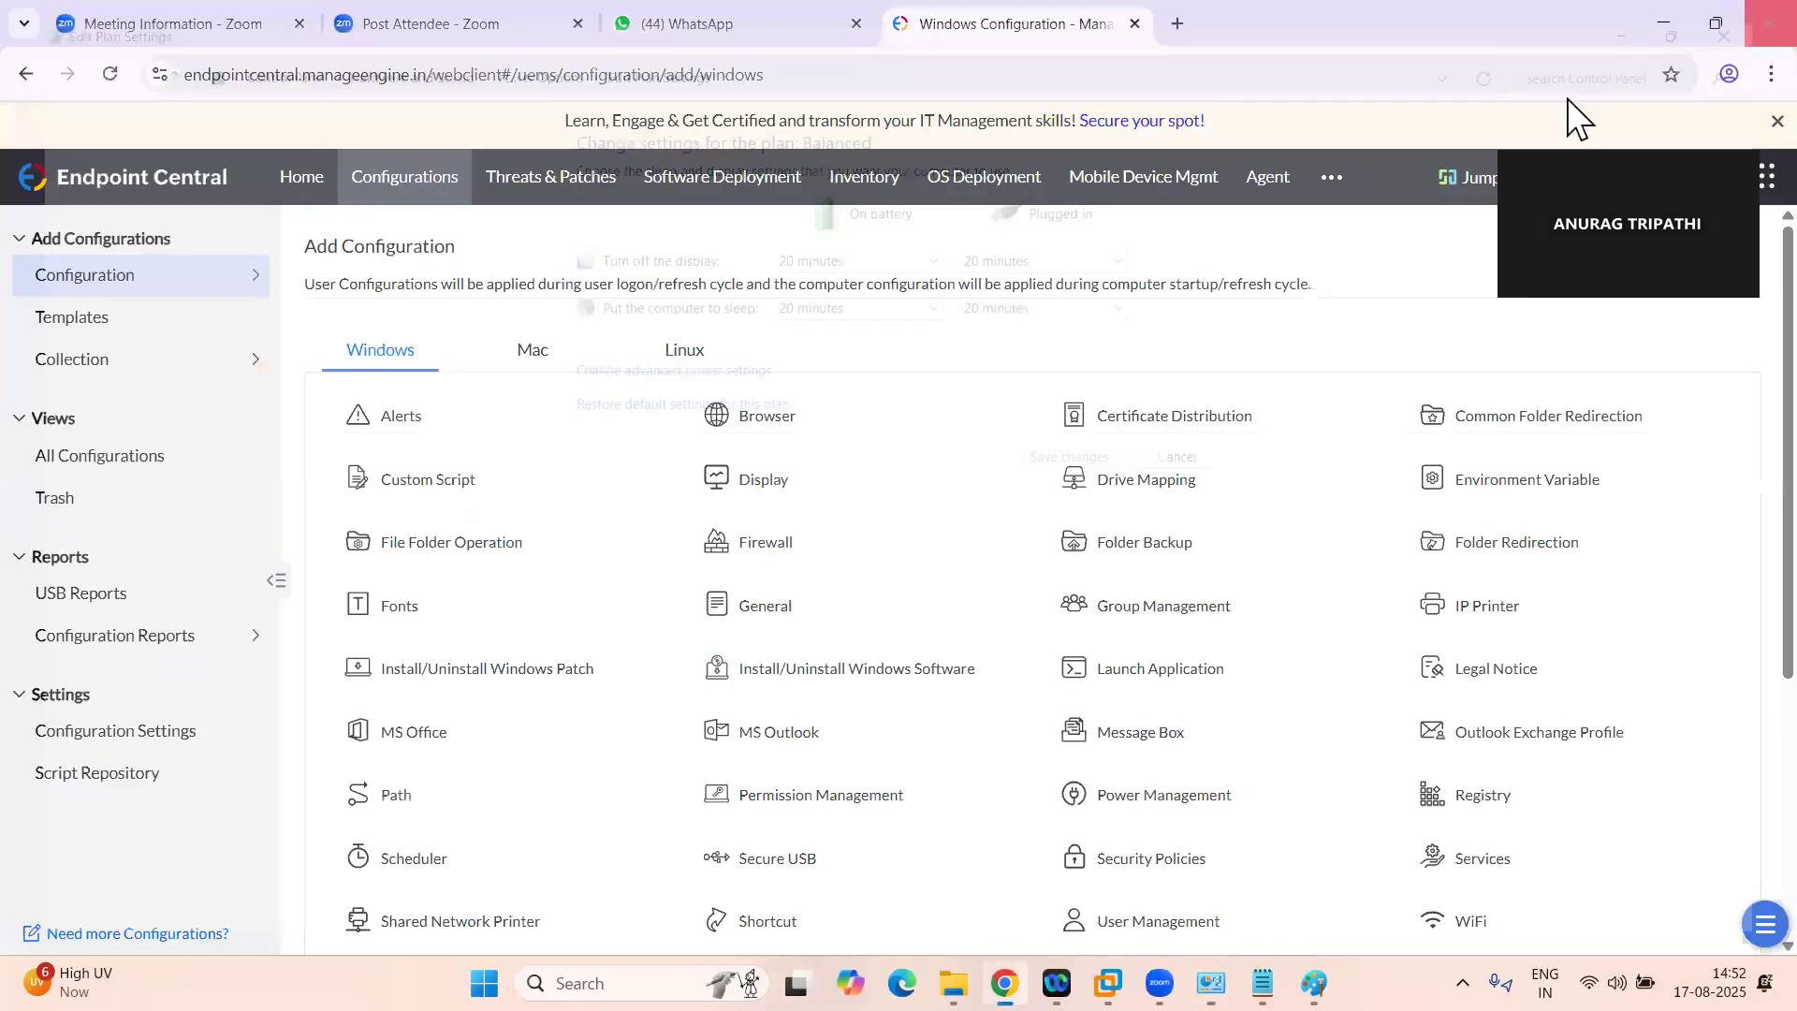
Start a new Power Management configuration for Windows computers in Endpoint Central and look over its scheme settings
mouse_move(1203, 799)
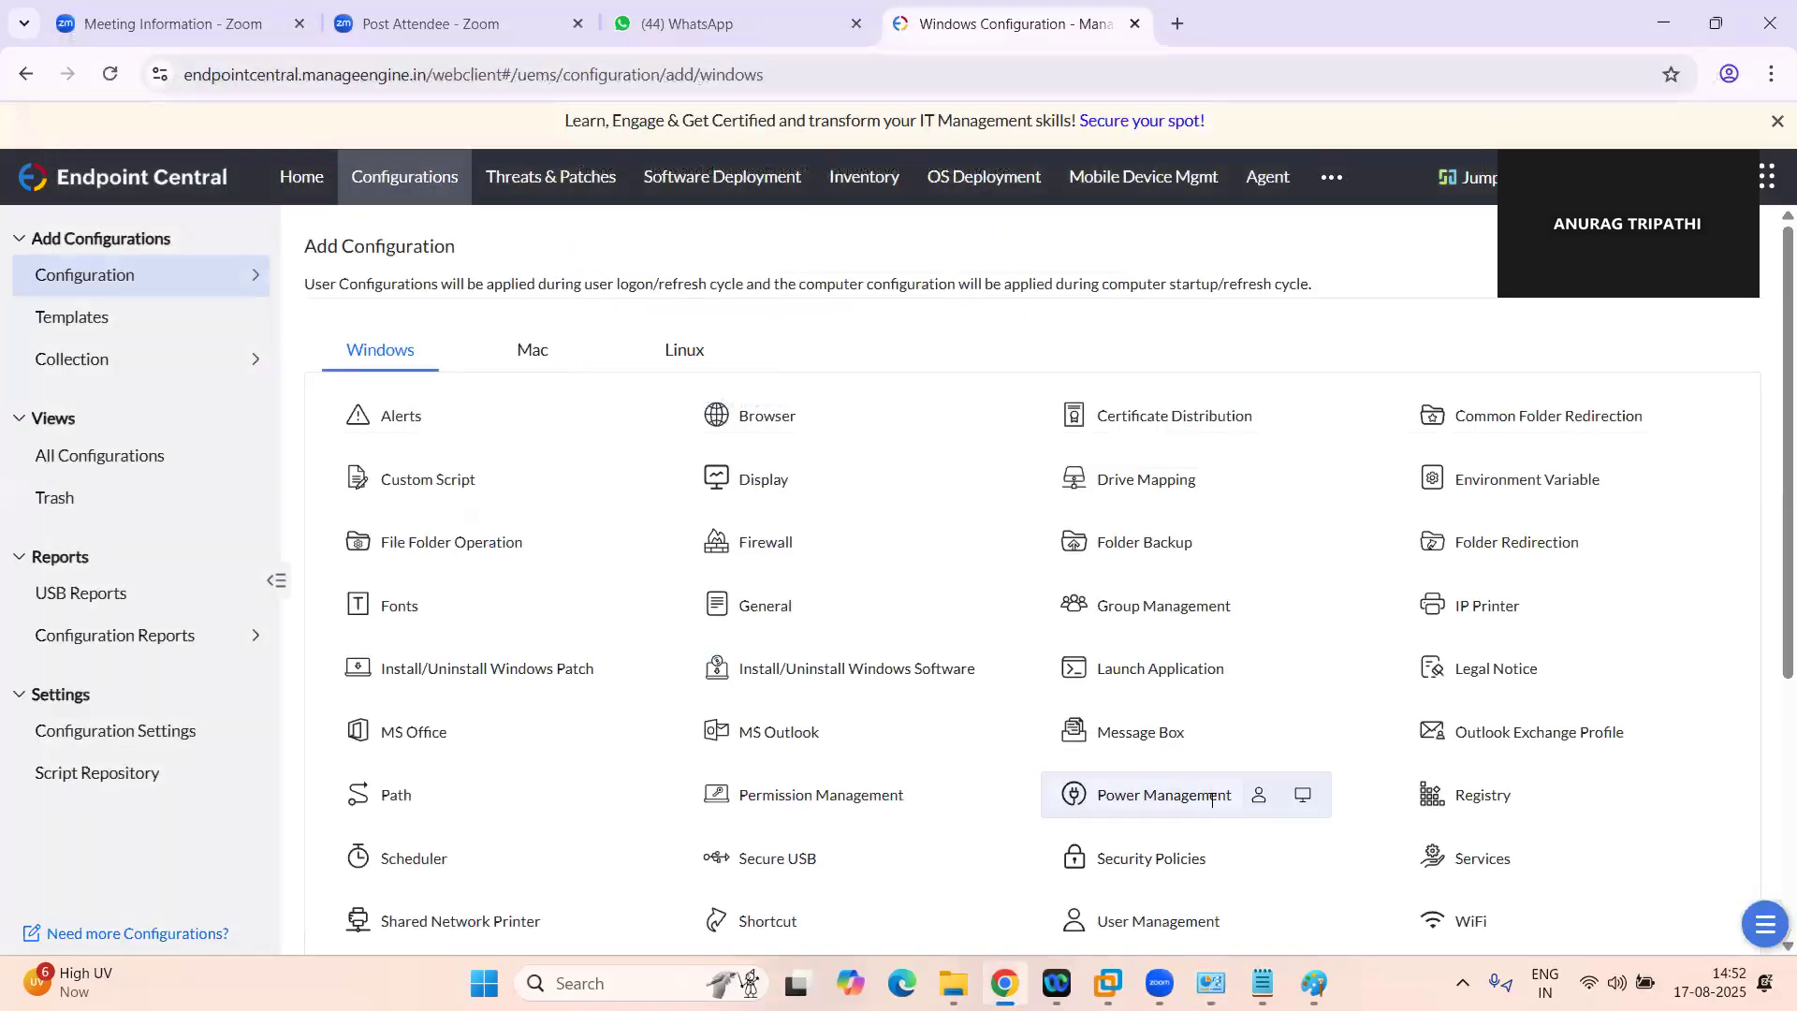
click(1303, 796)
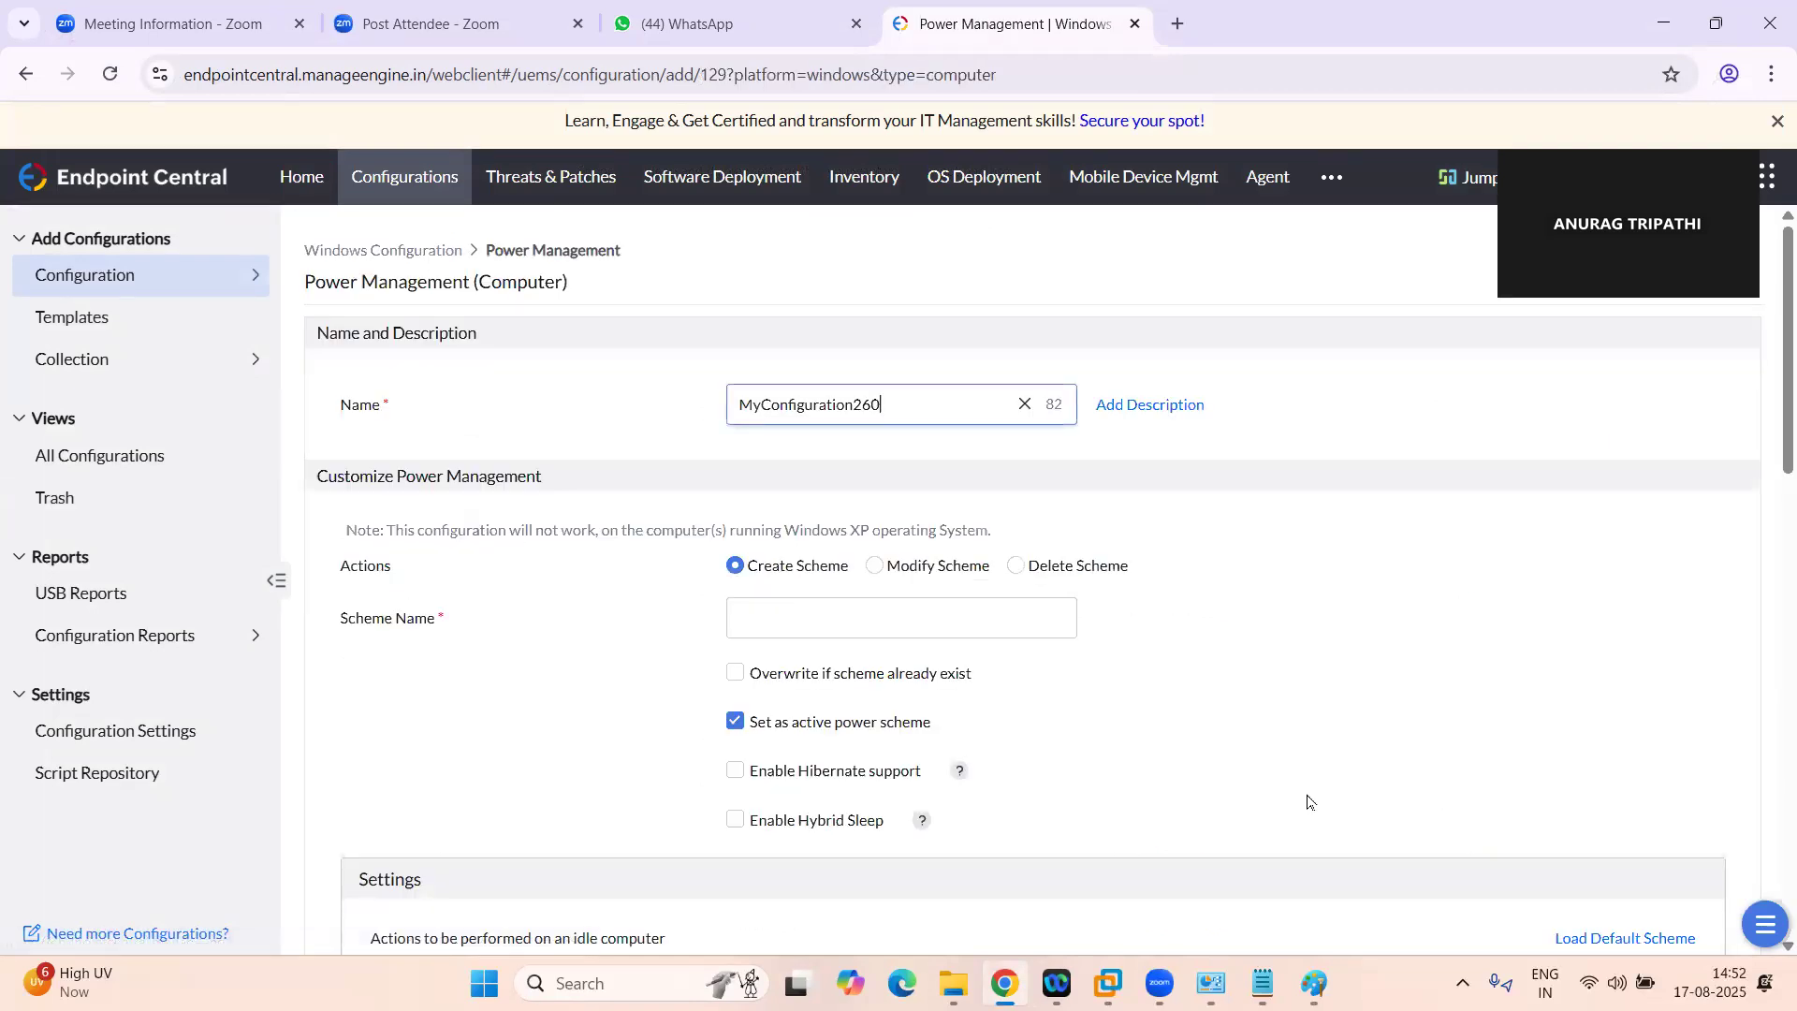
scroll(1088, 726, down, 8)
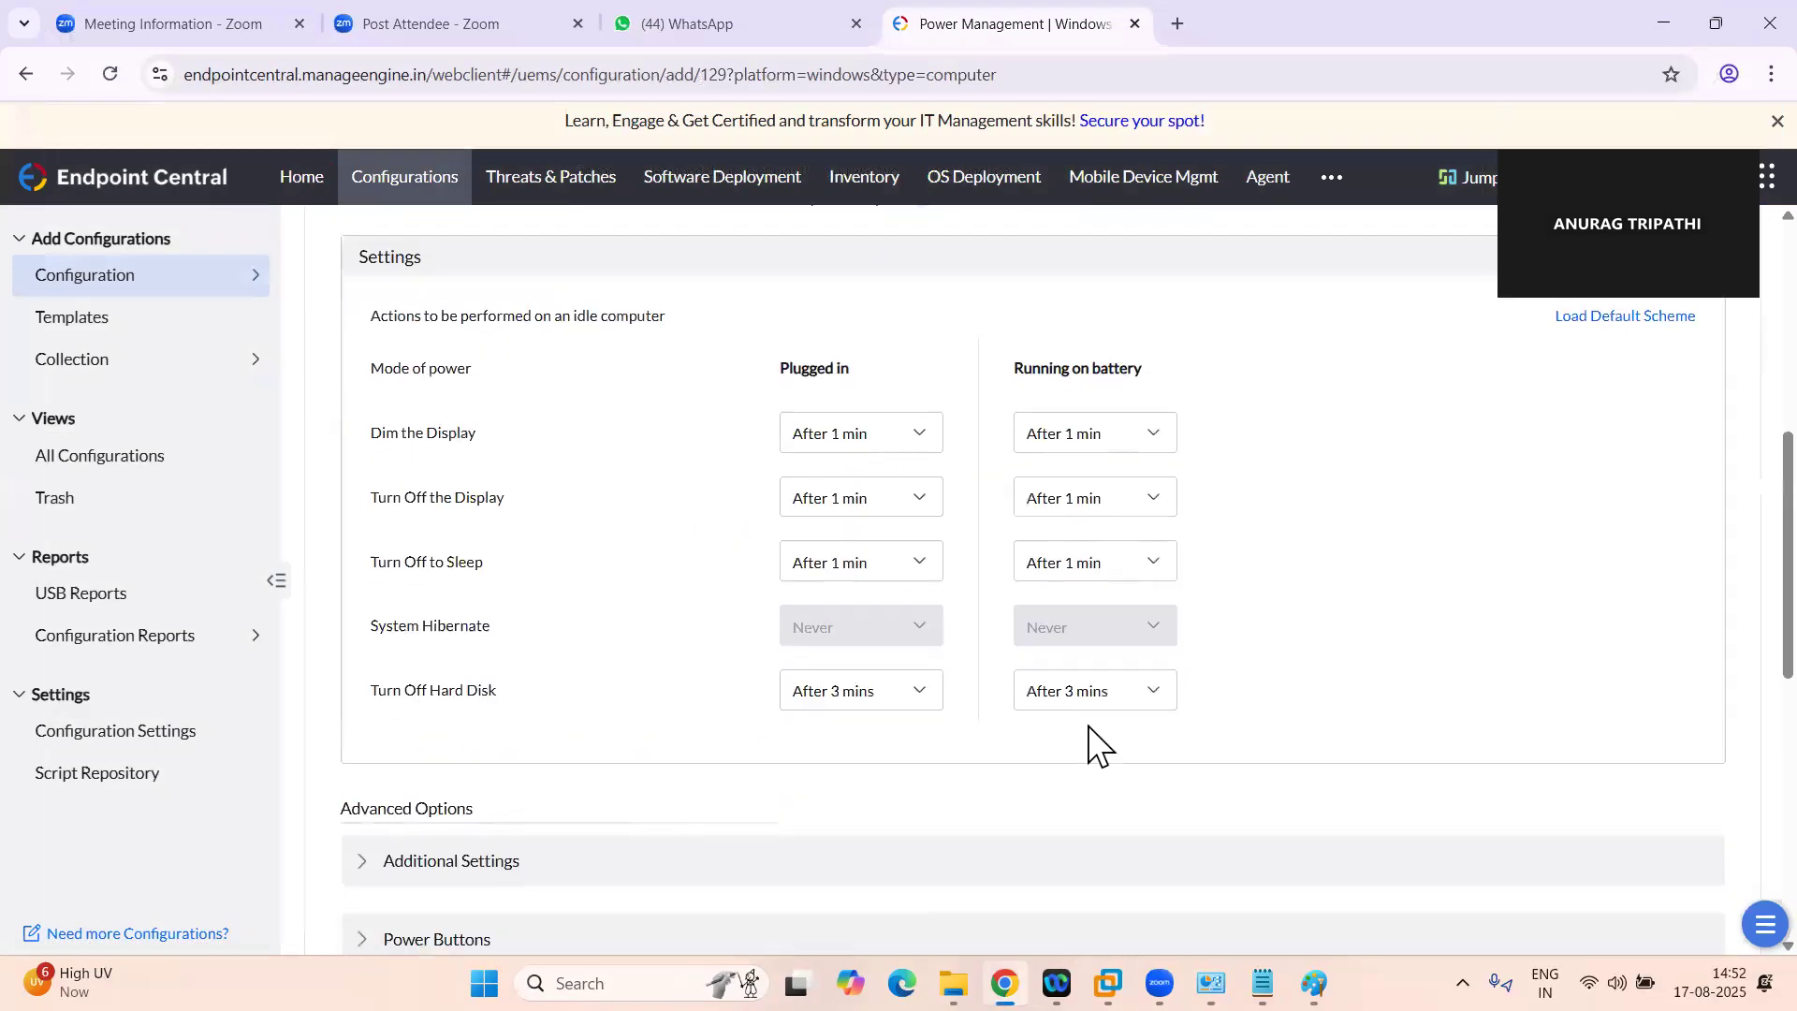
scroll(1088, 727, up, 6)
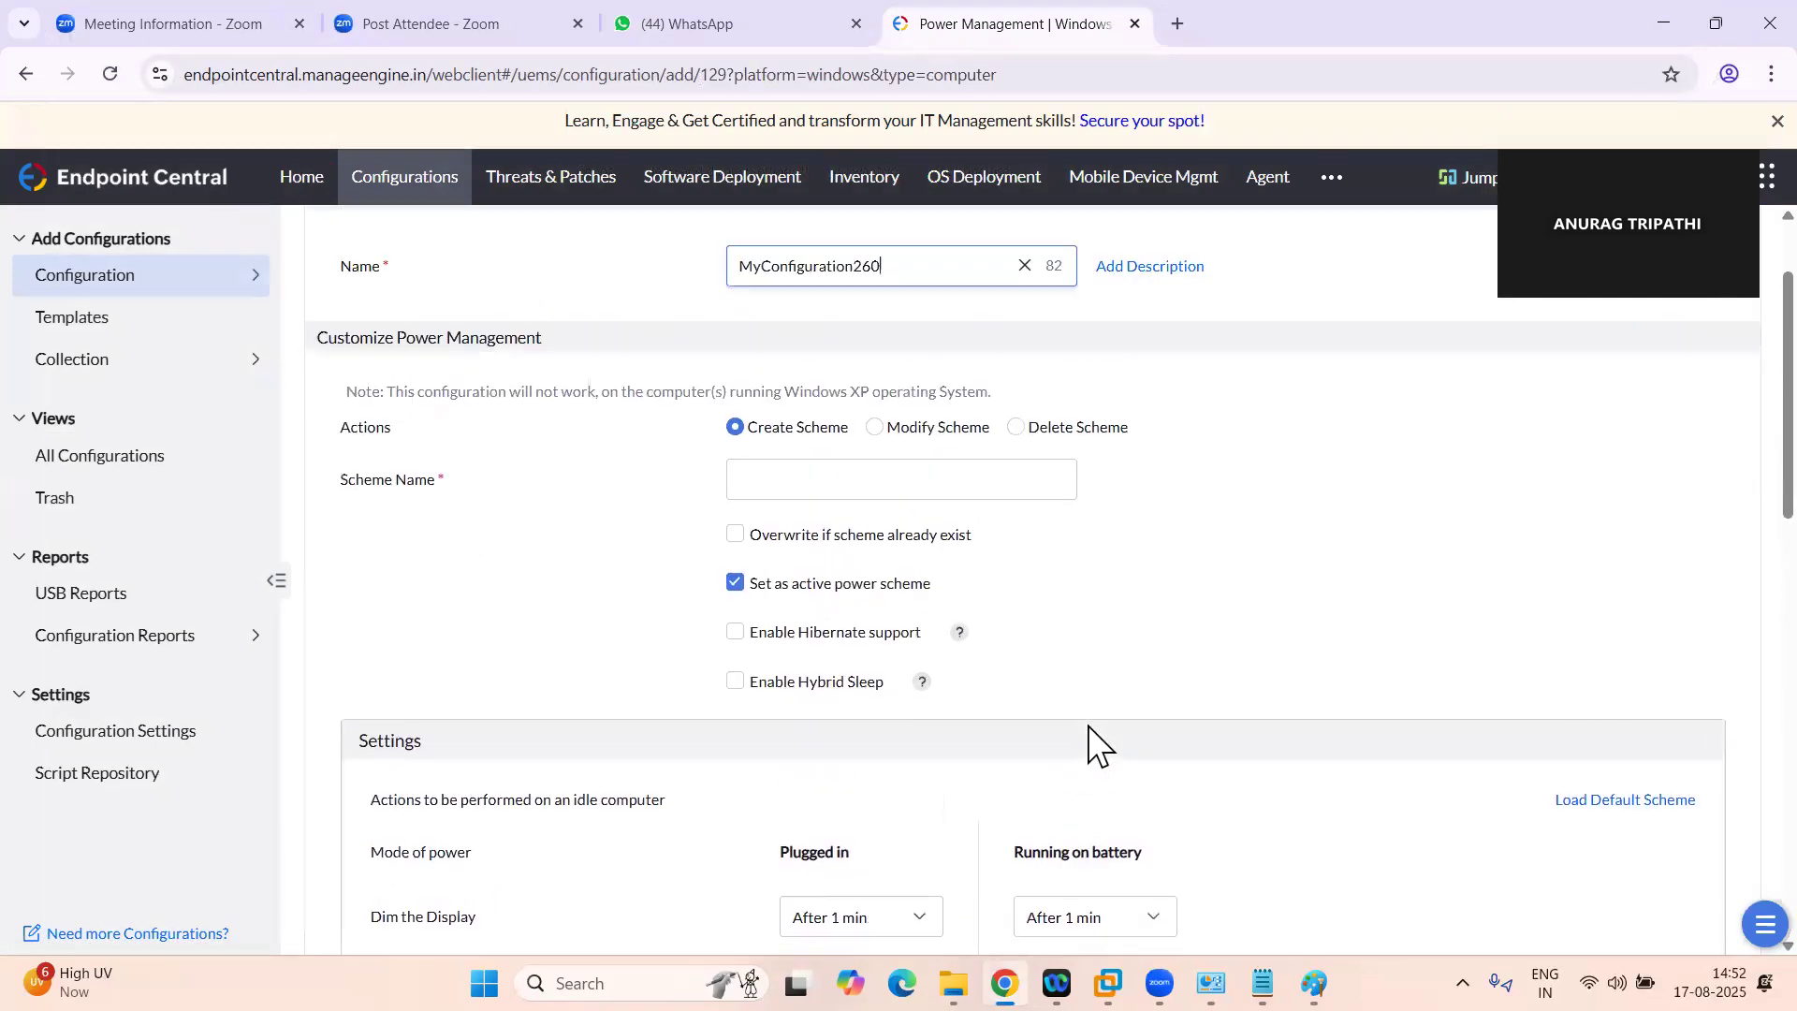
scroll(1088, 727, down, 3)
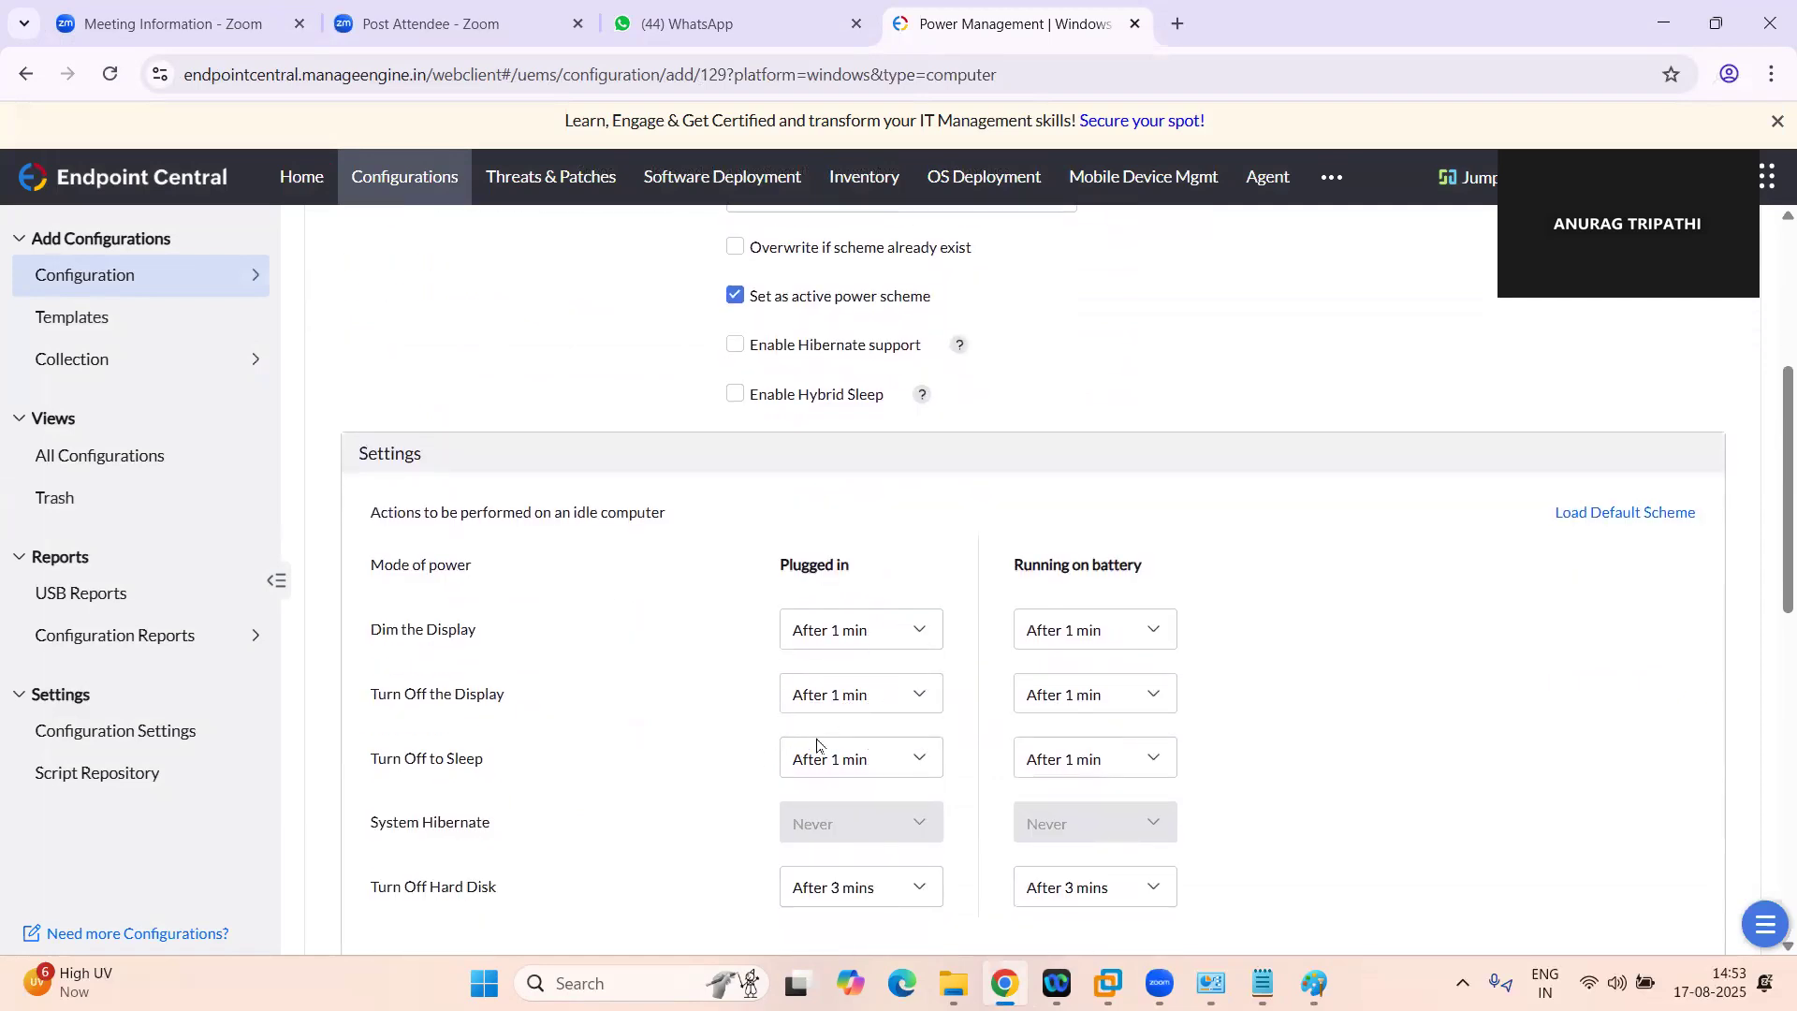
scroll(875, 595, up, 2)
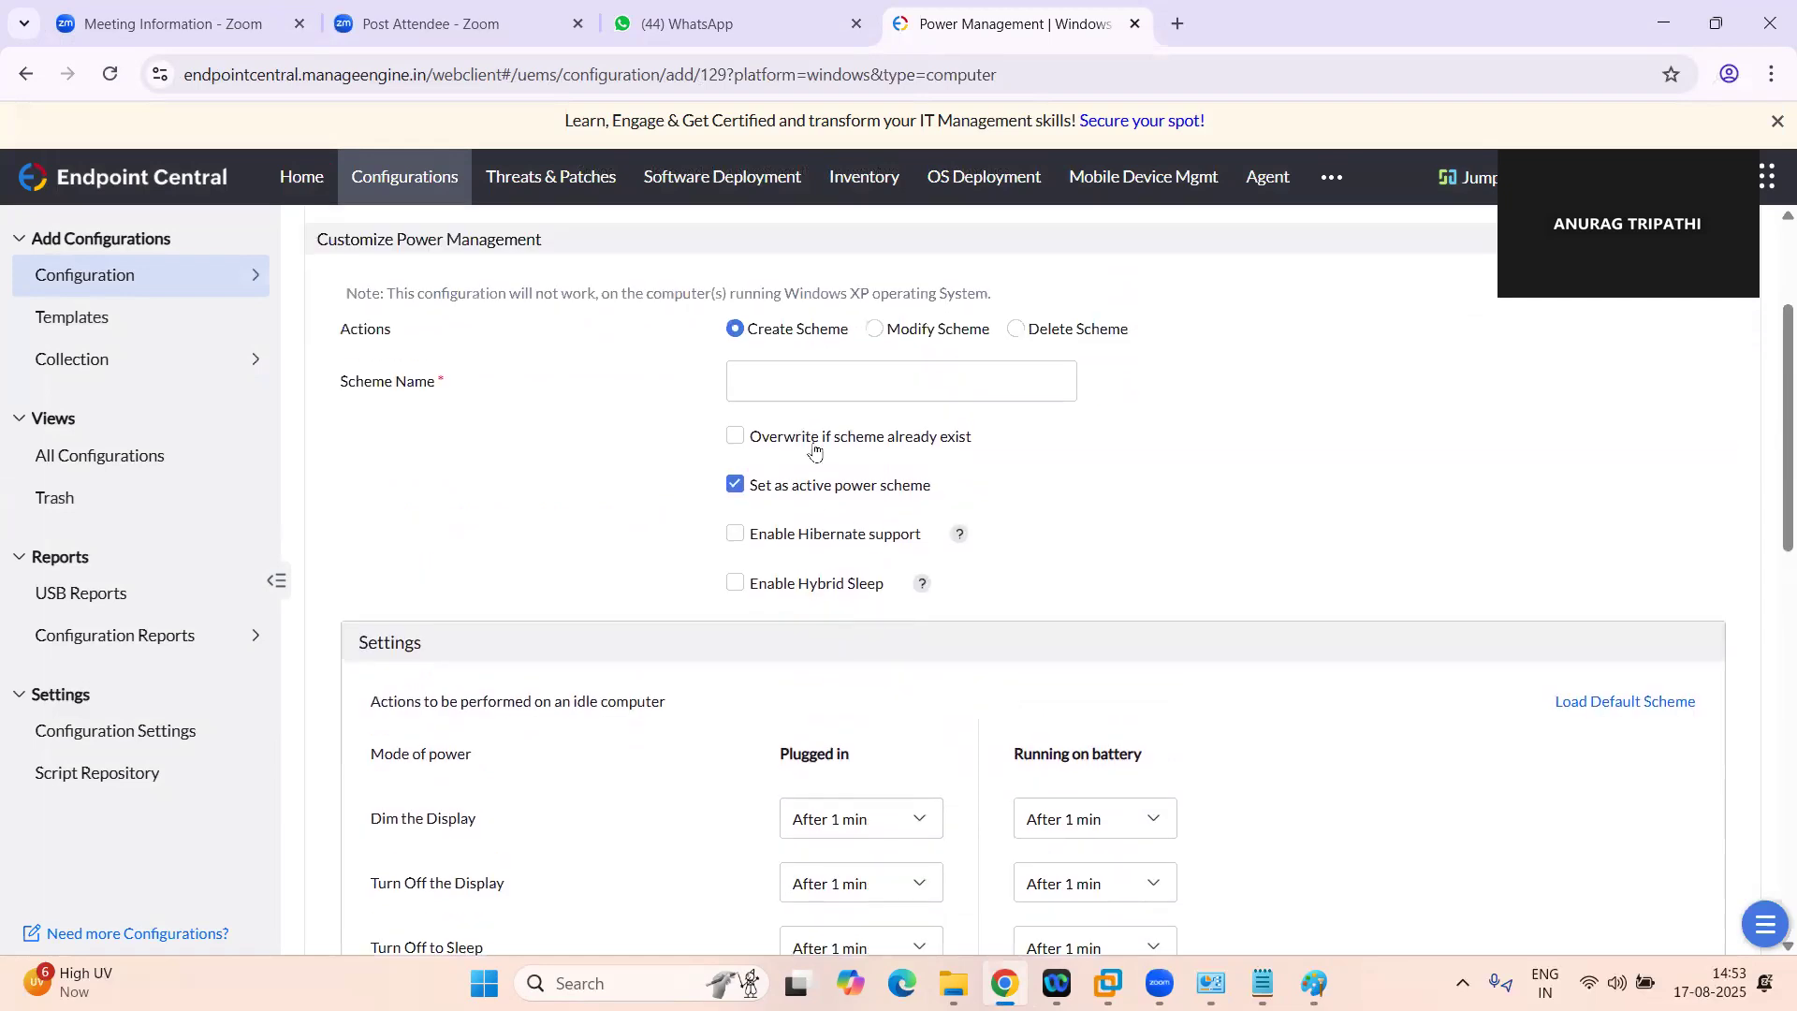
Name the new power scheme Powermanagement
click(791, 387)
text(Powermanager)
key(BackSpace)
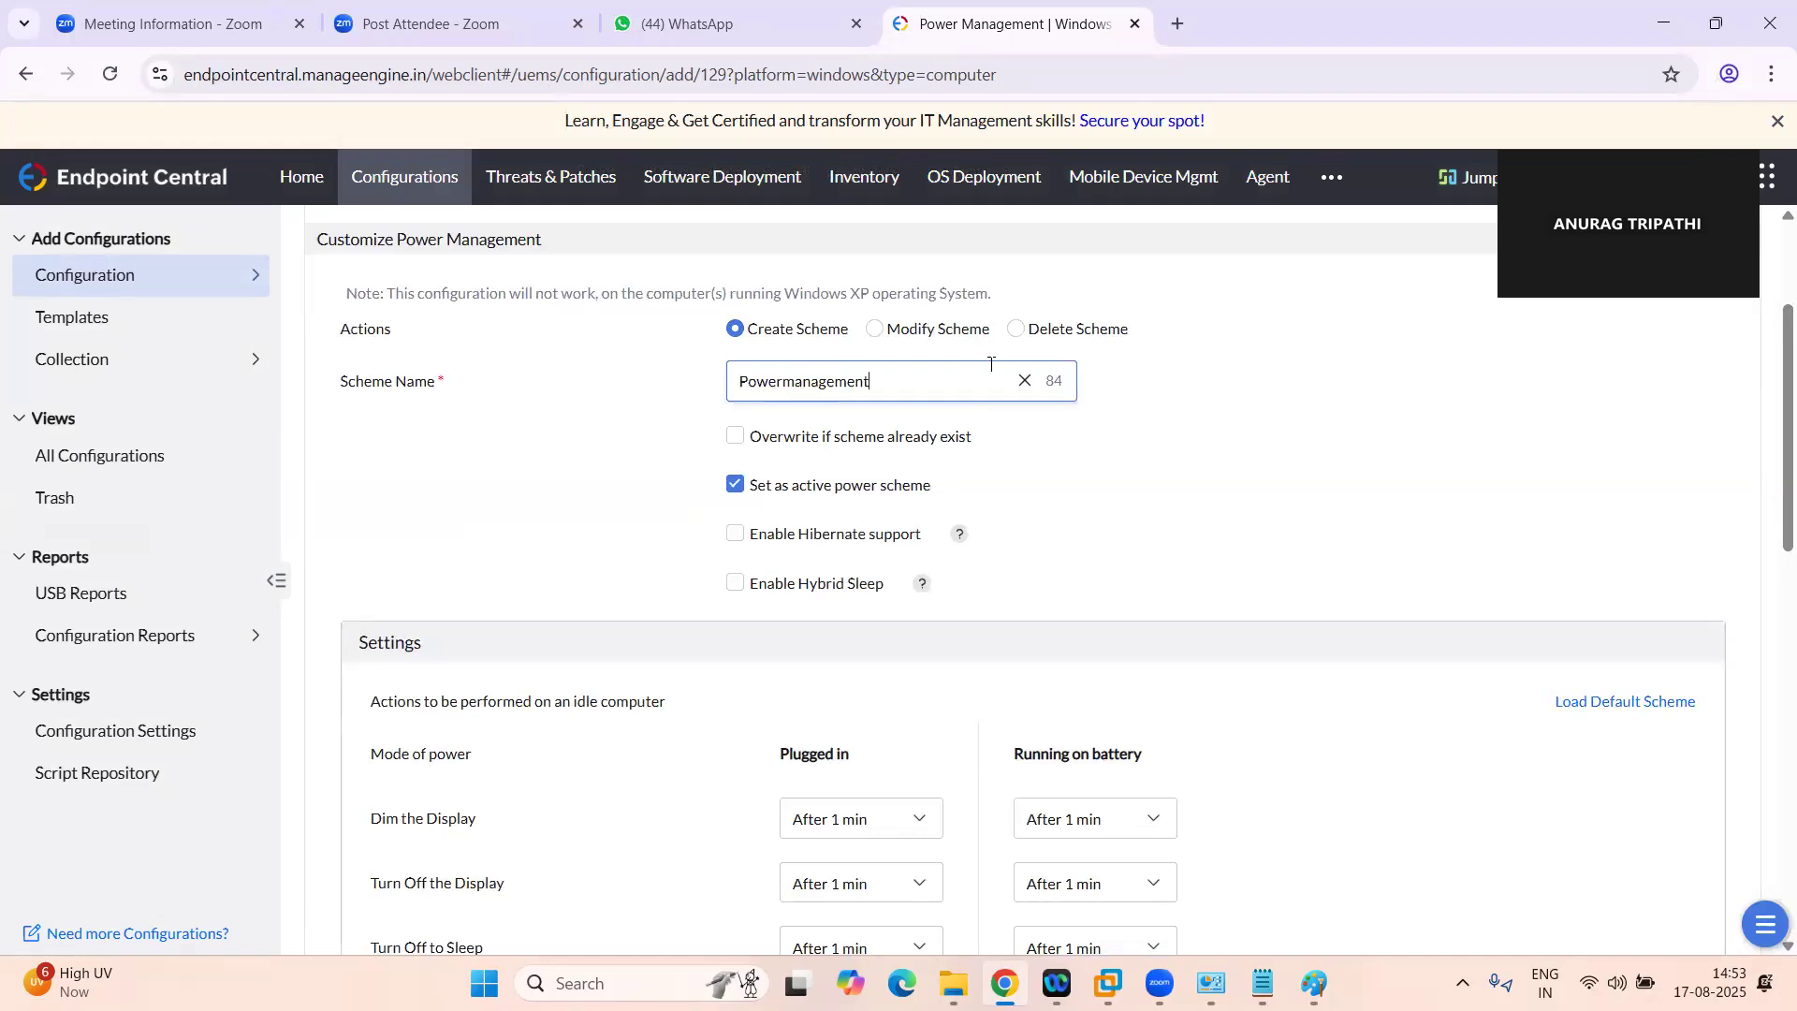
click(1212, 412)
scroll(1132, 462, down, 1)
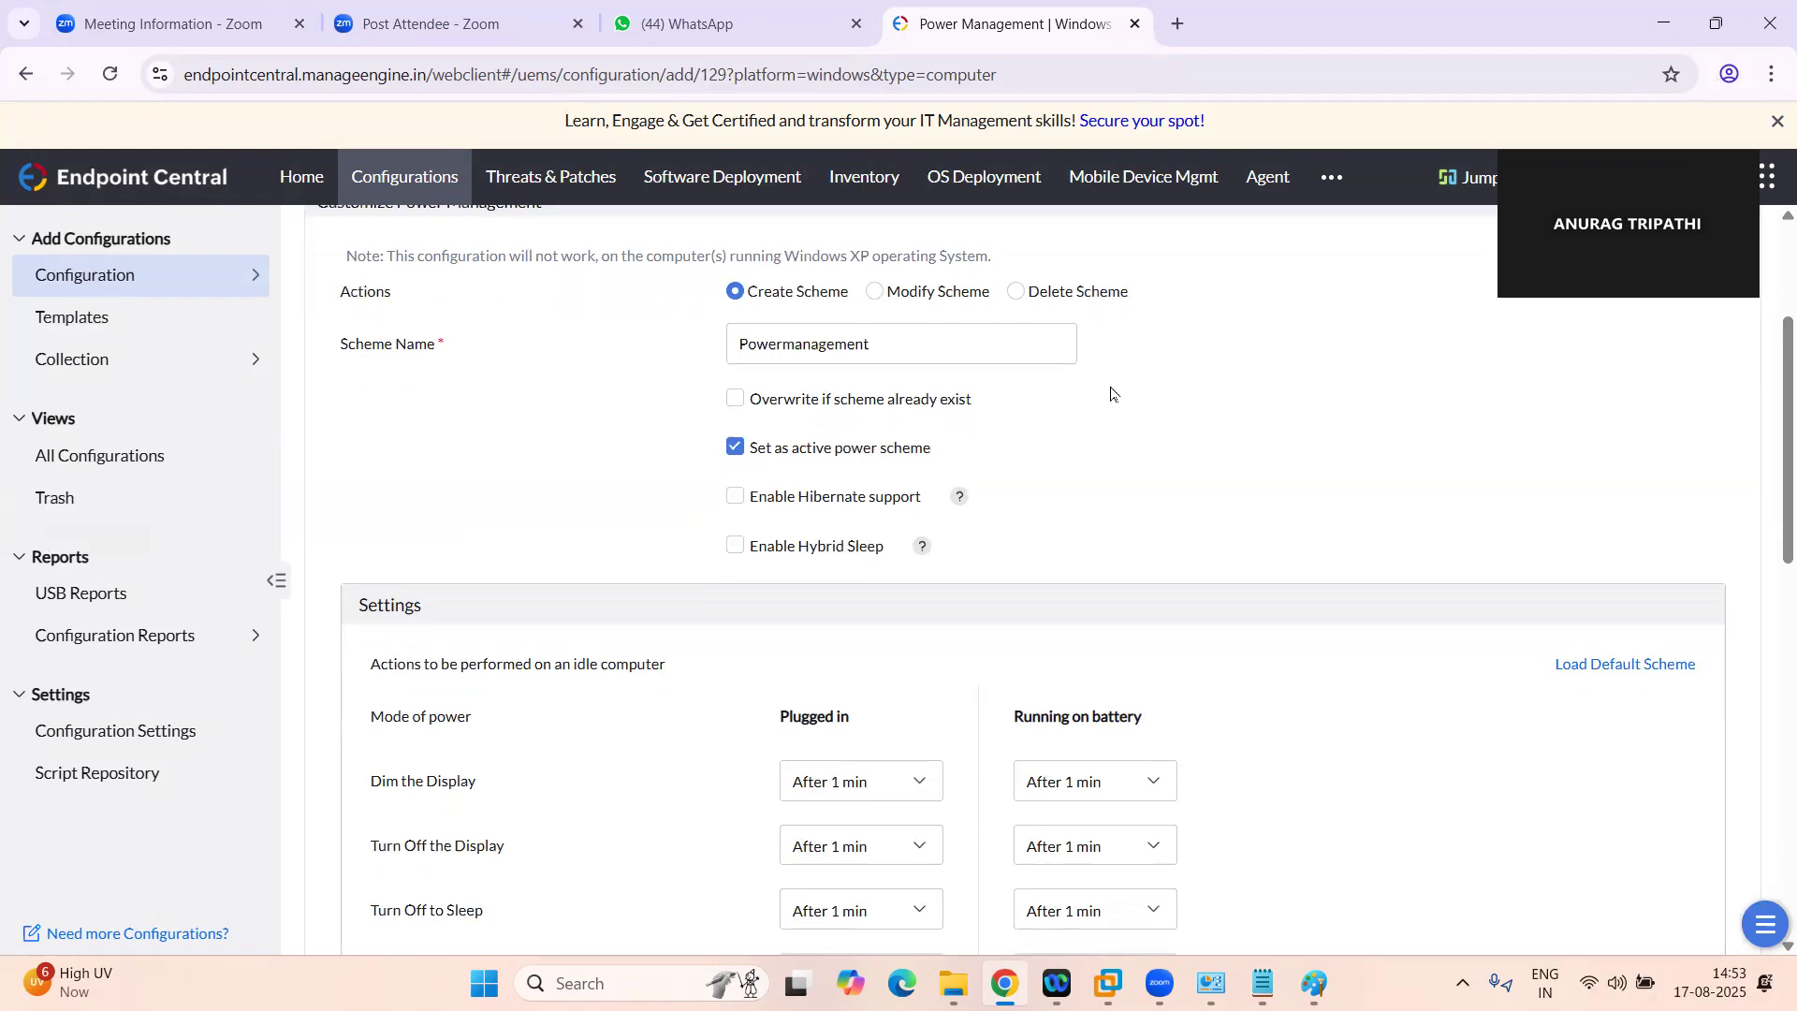
click(881, 327)
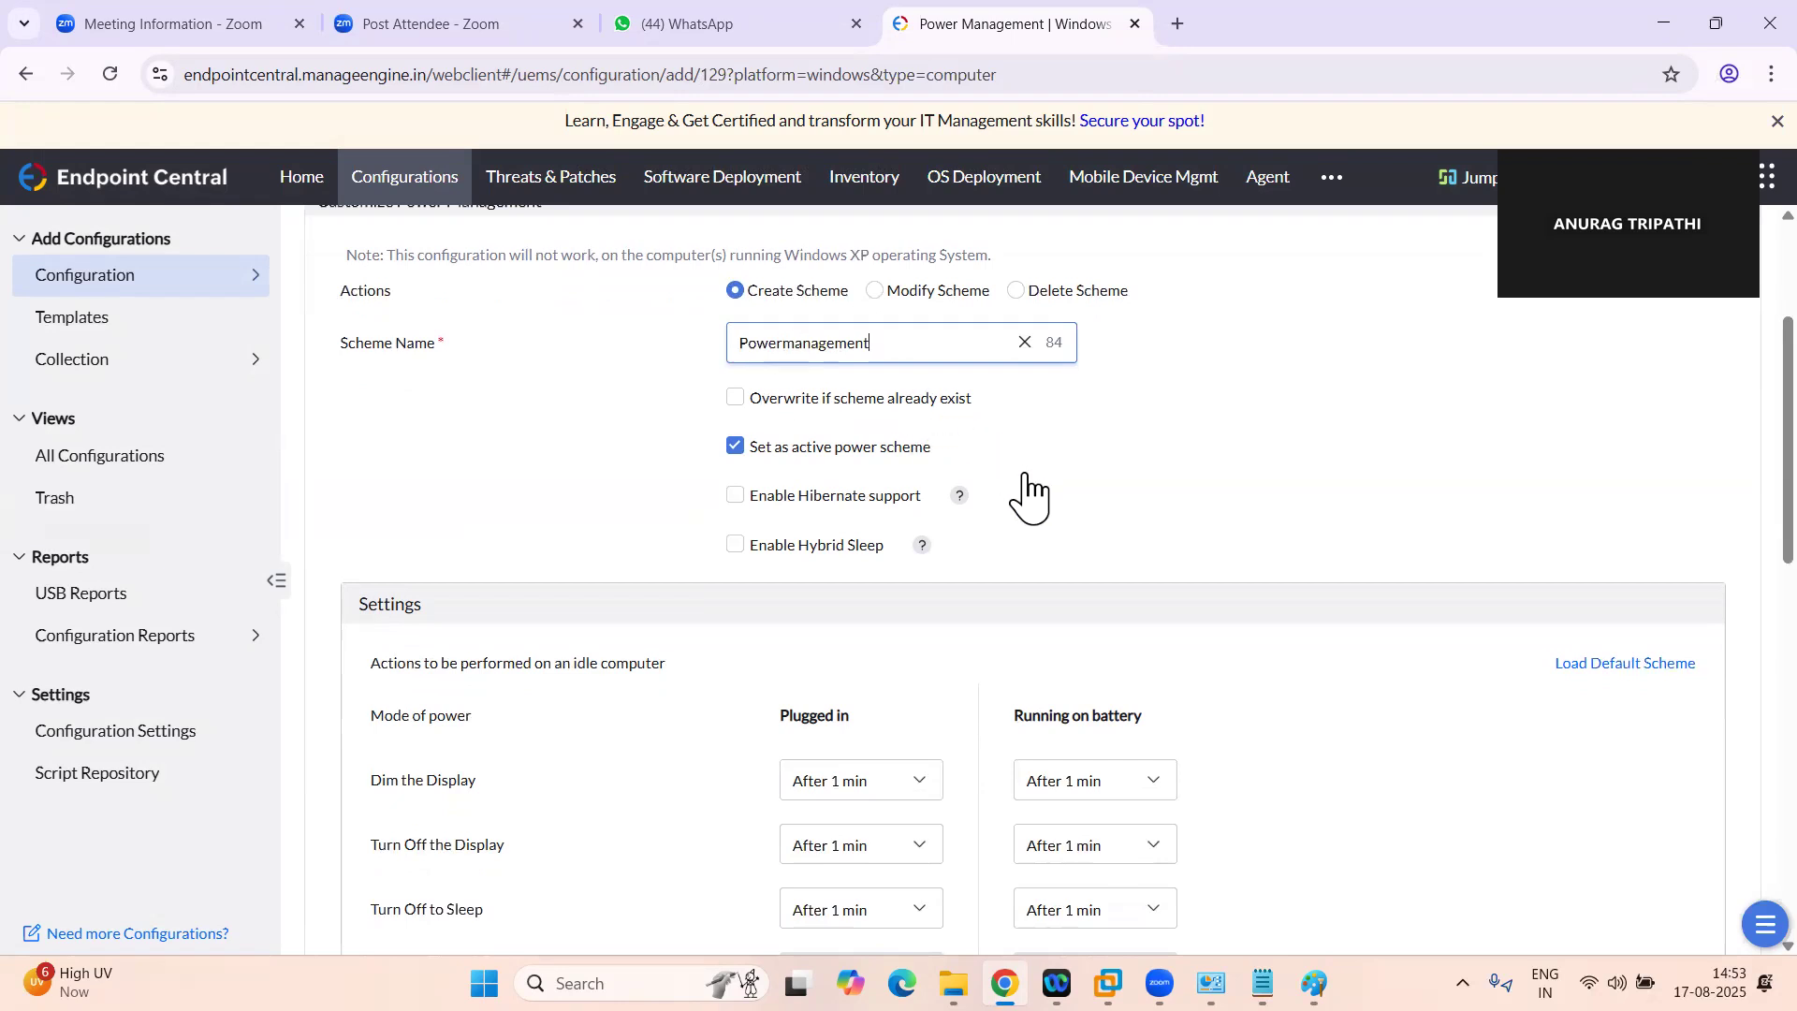
Set Dim the Display to After 10 mins for both plugged-in and battery operation
scroll(1027, 475, down, 2)
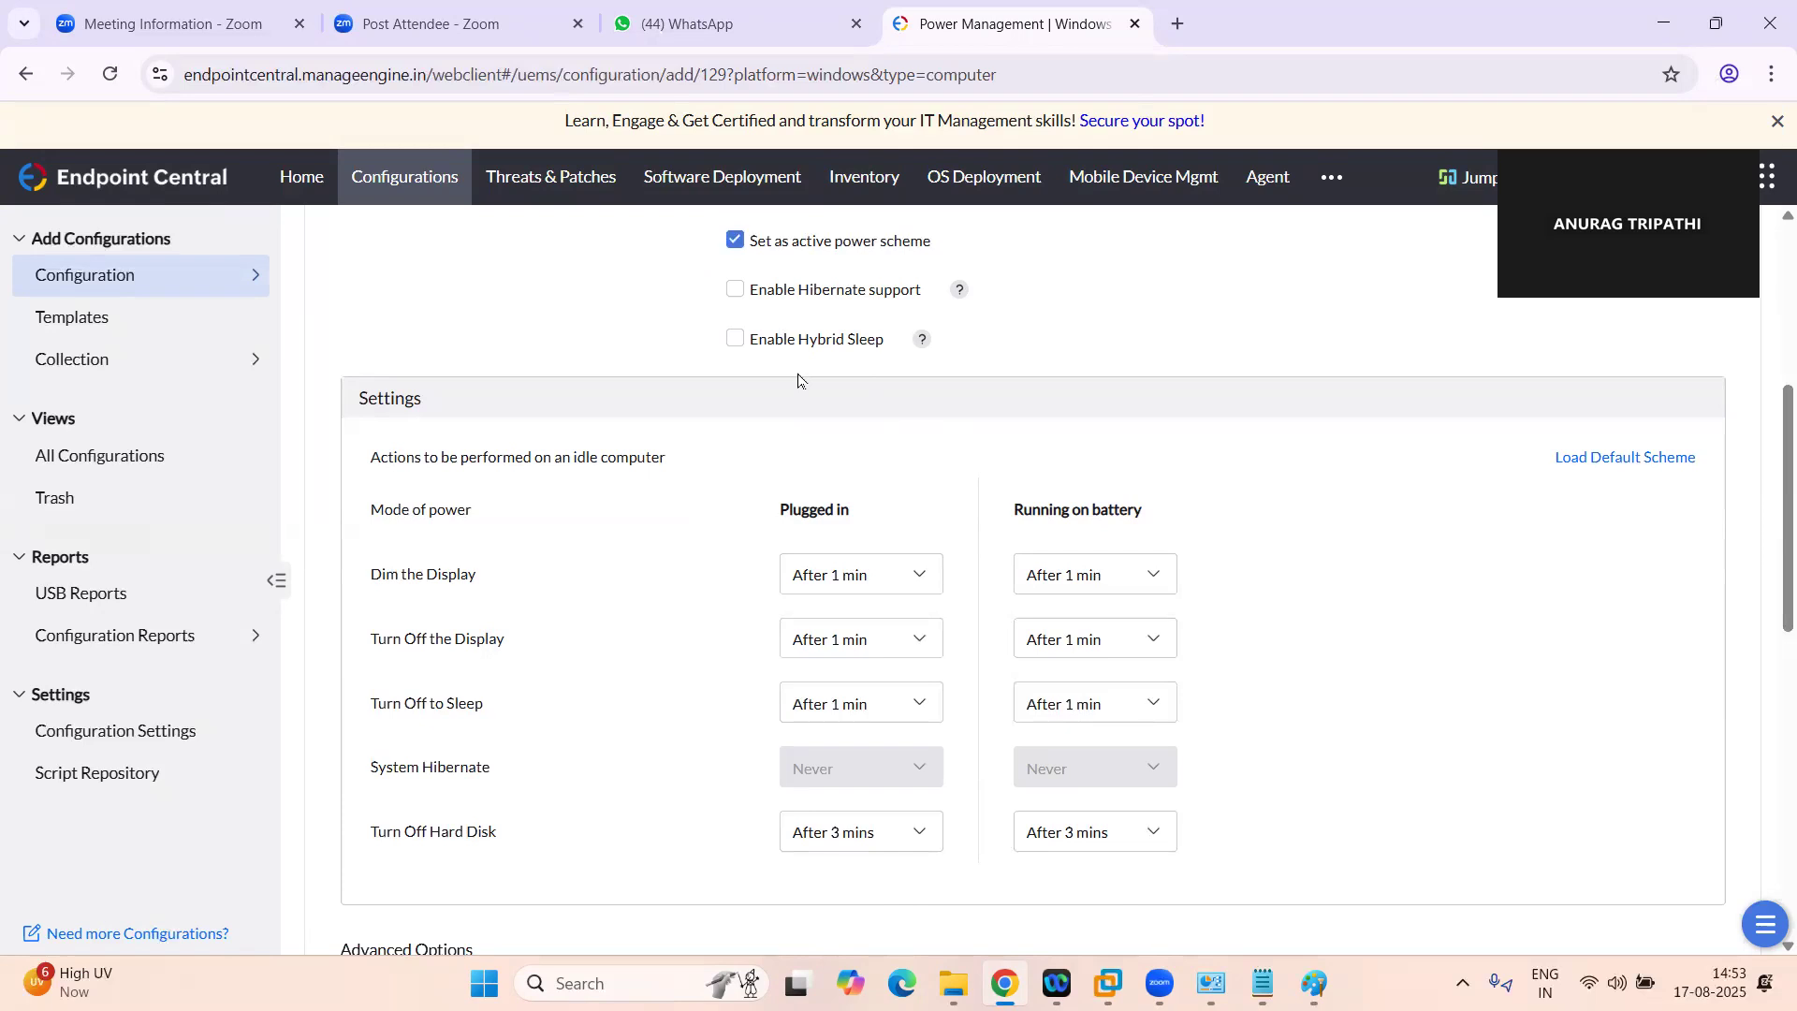
scroll(798, 382, down, 1)
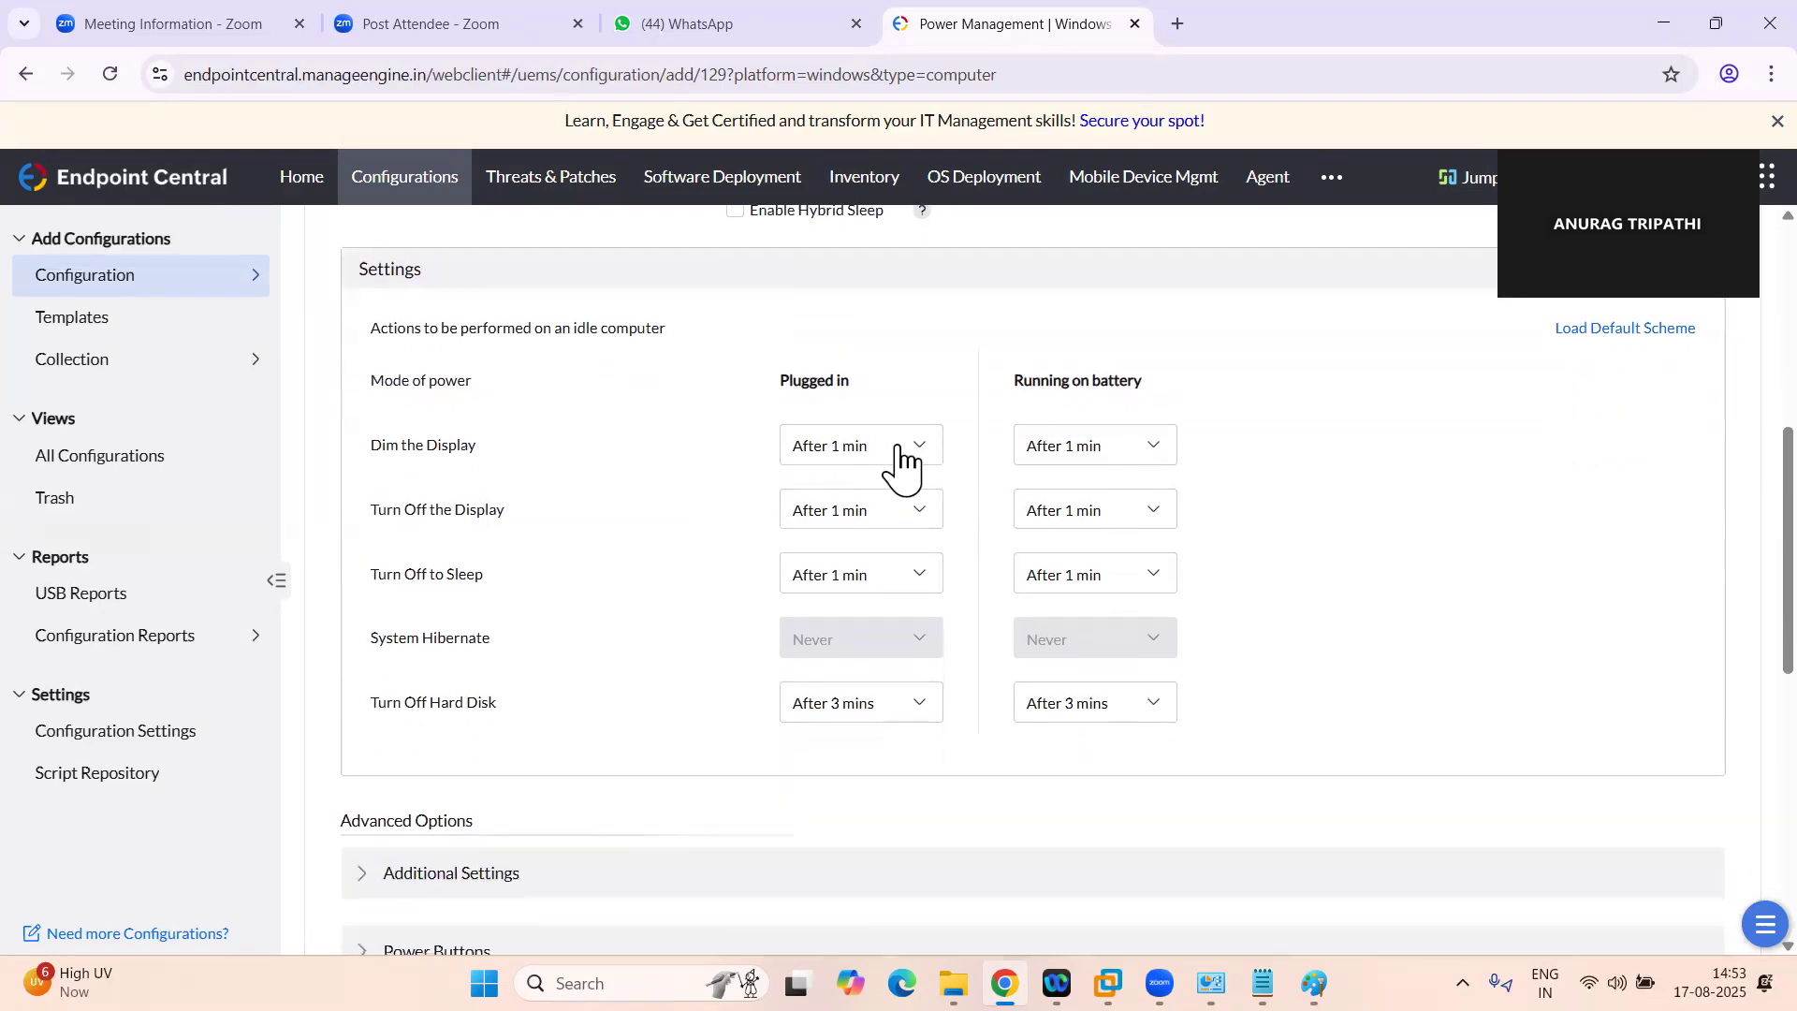
click(915, 449)
click(917, 449)
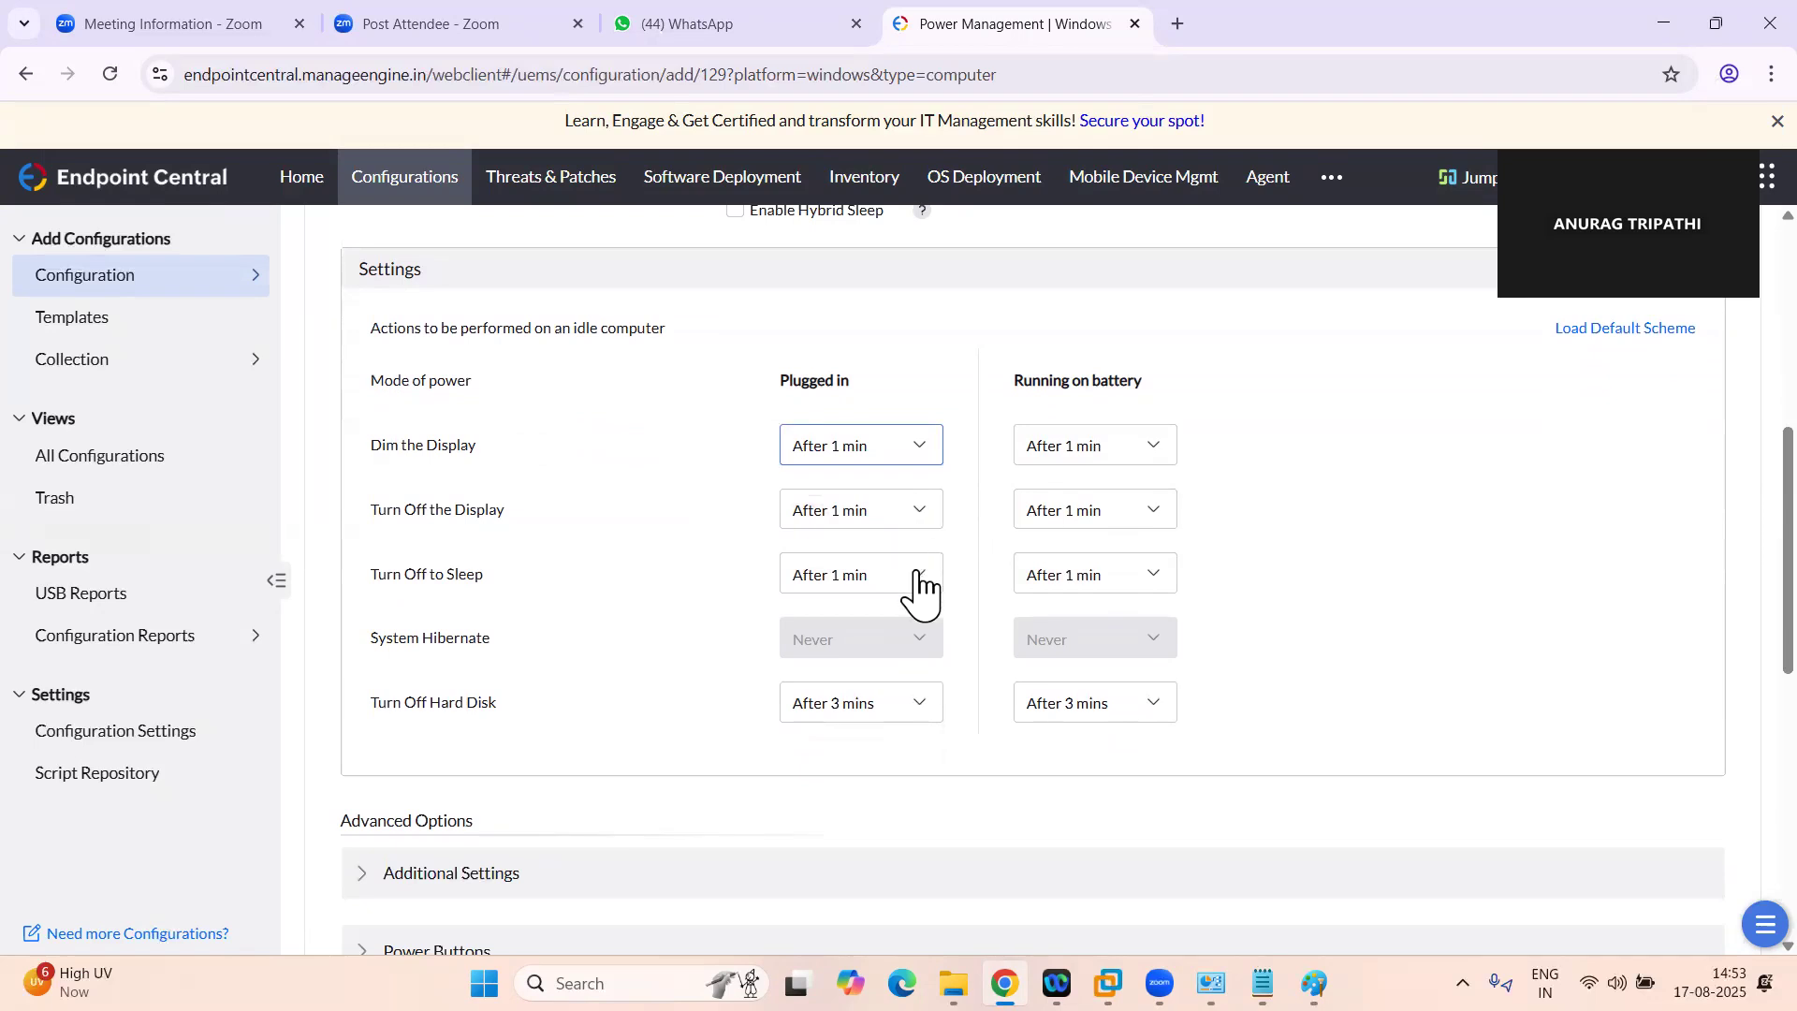
click(904, 449)
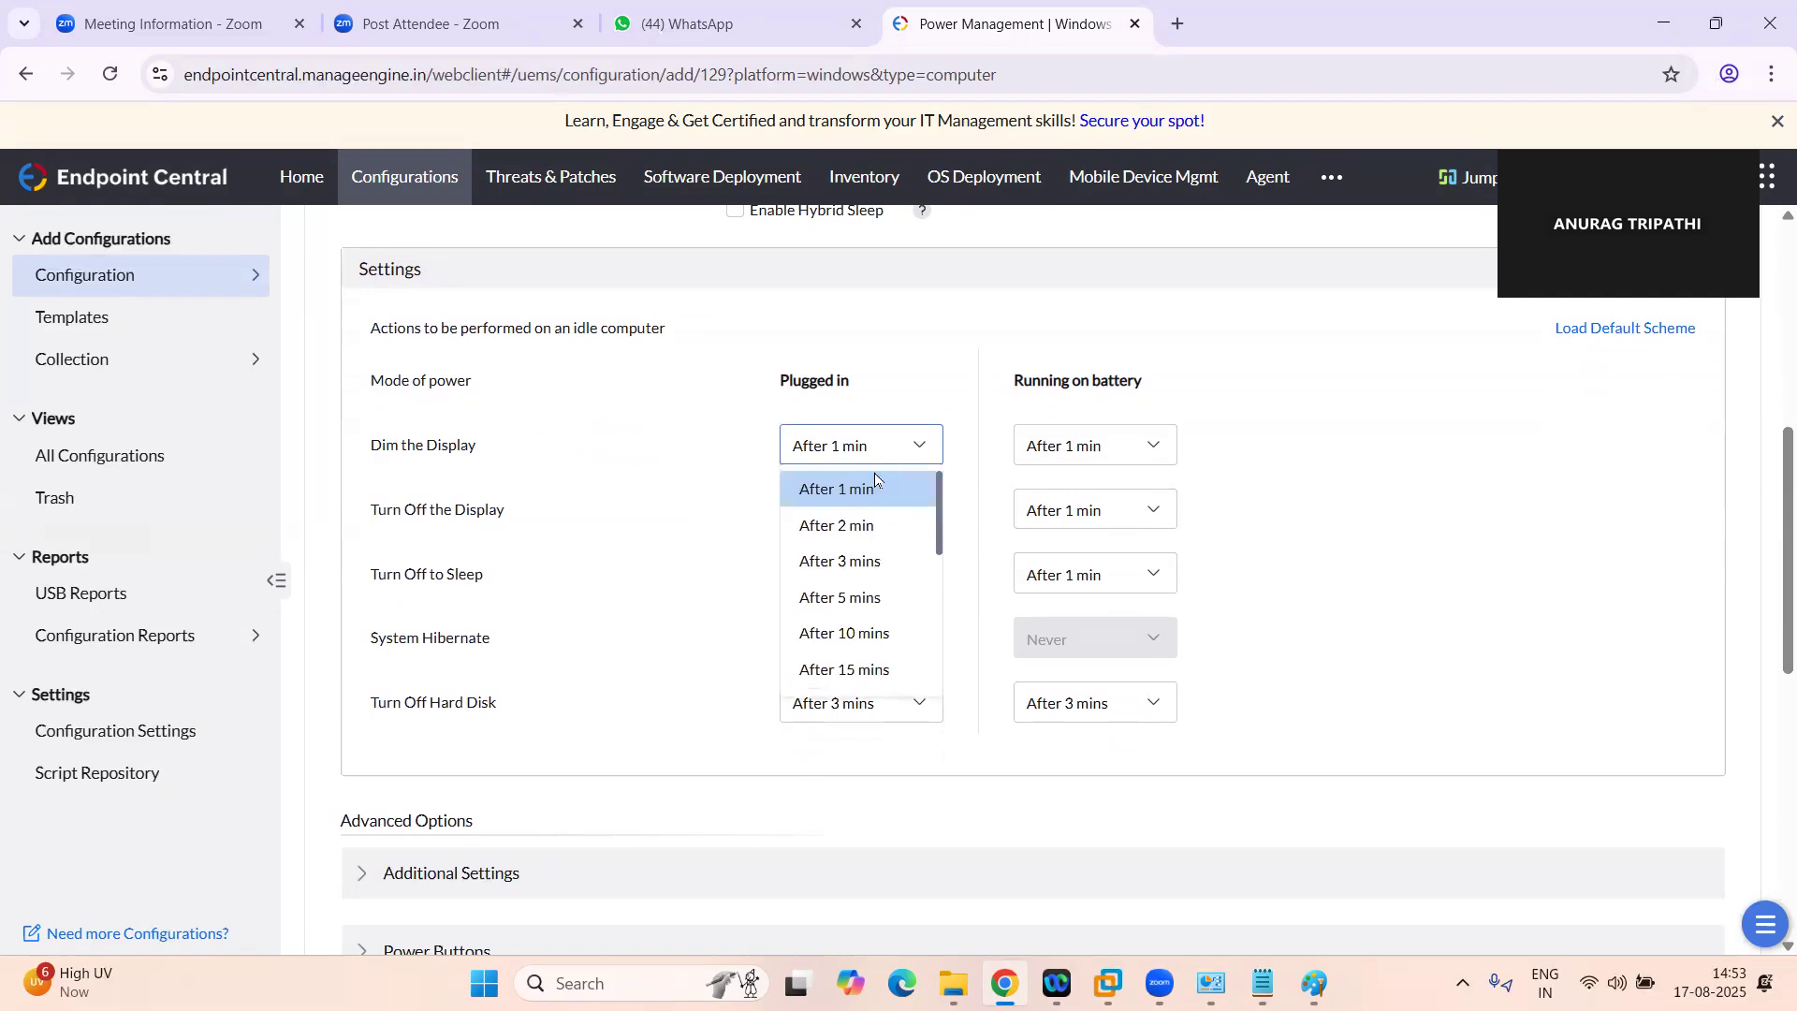
click(854, 632)
click(1089, 448)
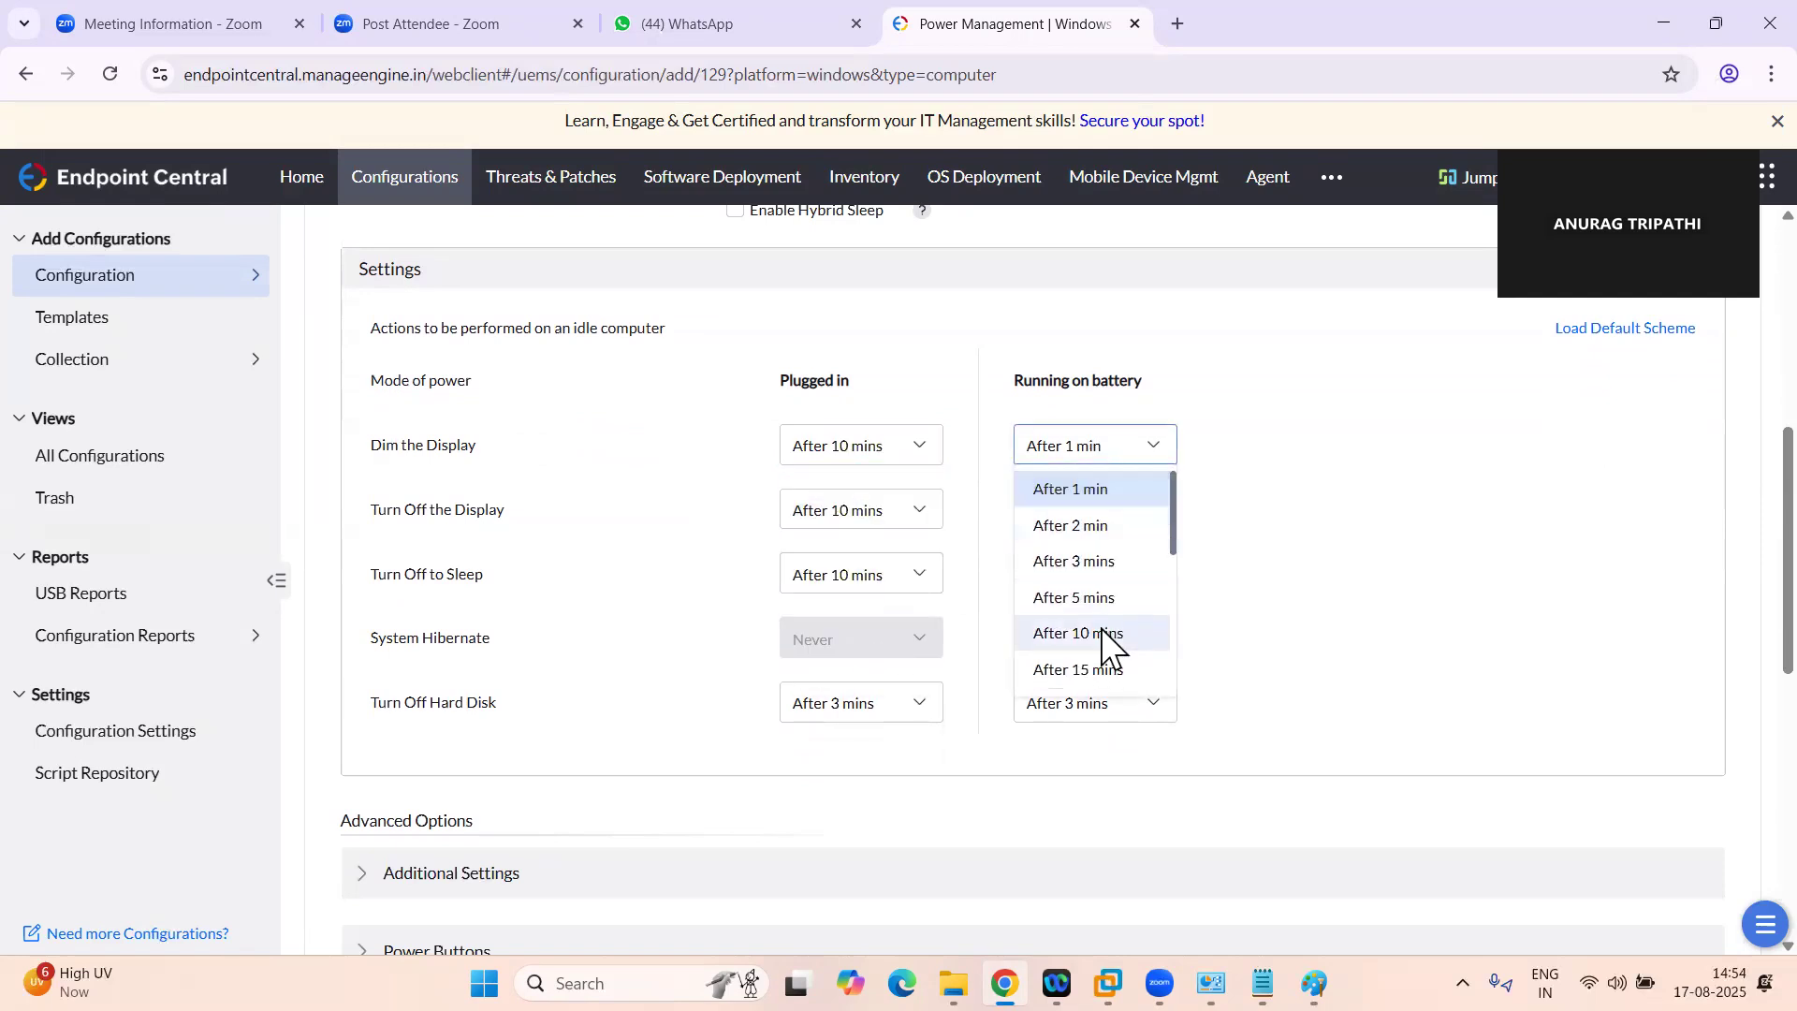
click(1105, 630)
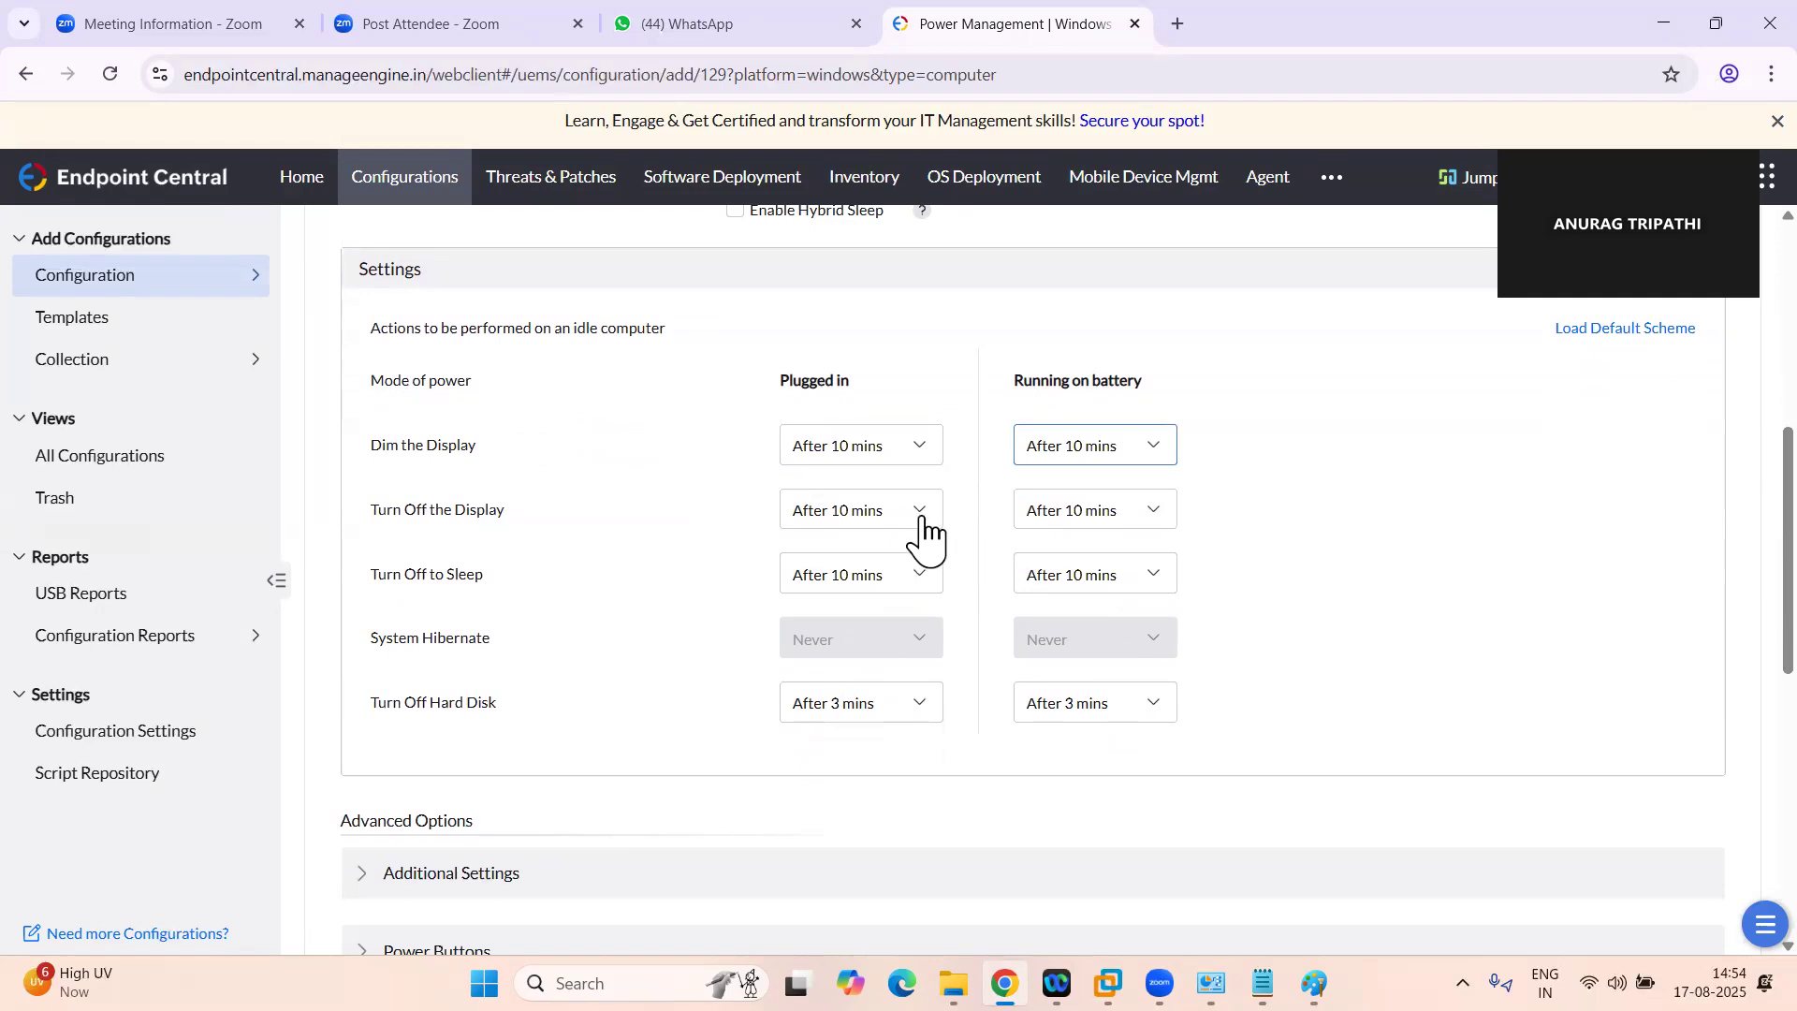
Set Dim the Display to After 1 min for both plugged-in and battery operation
click(916, 588)
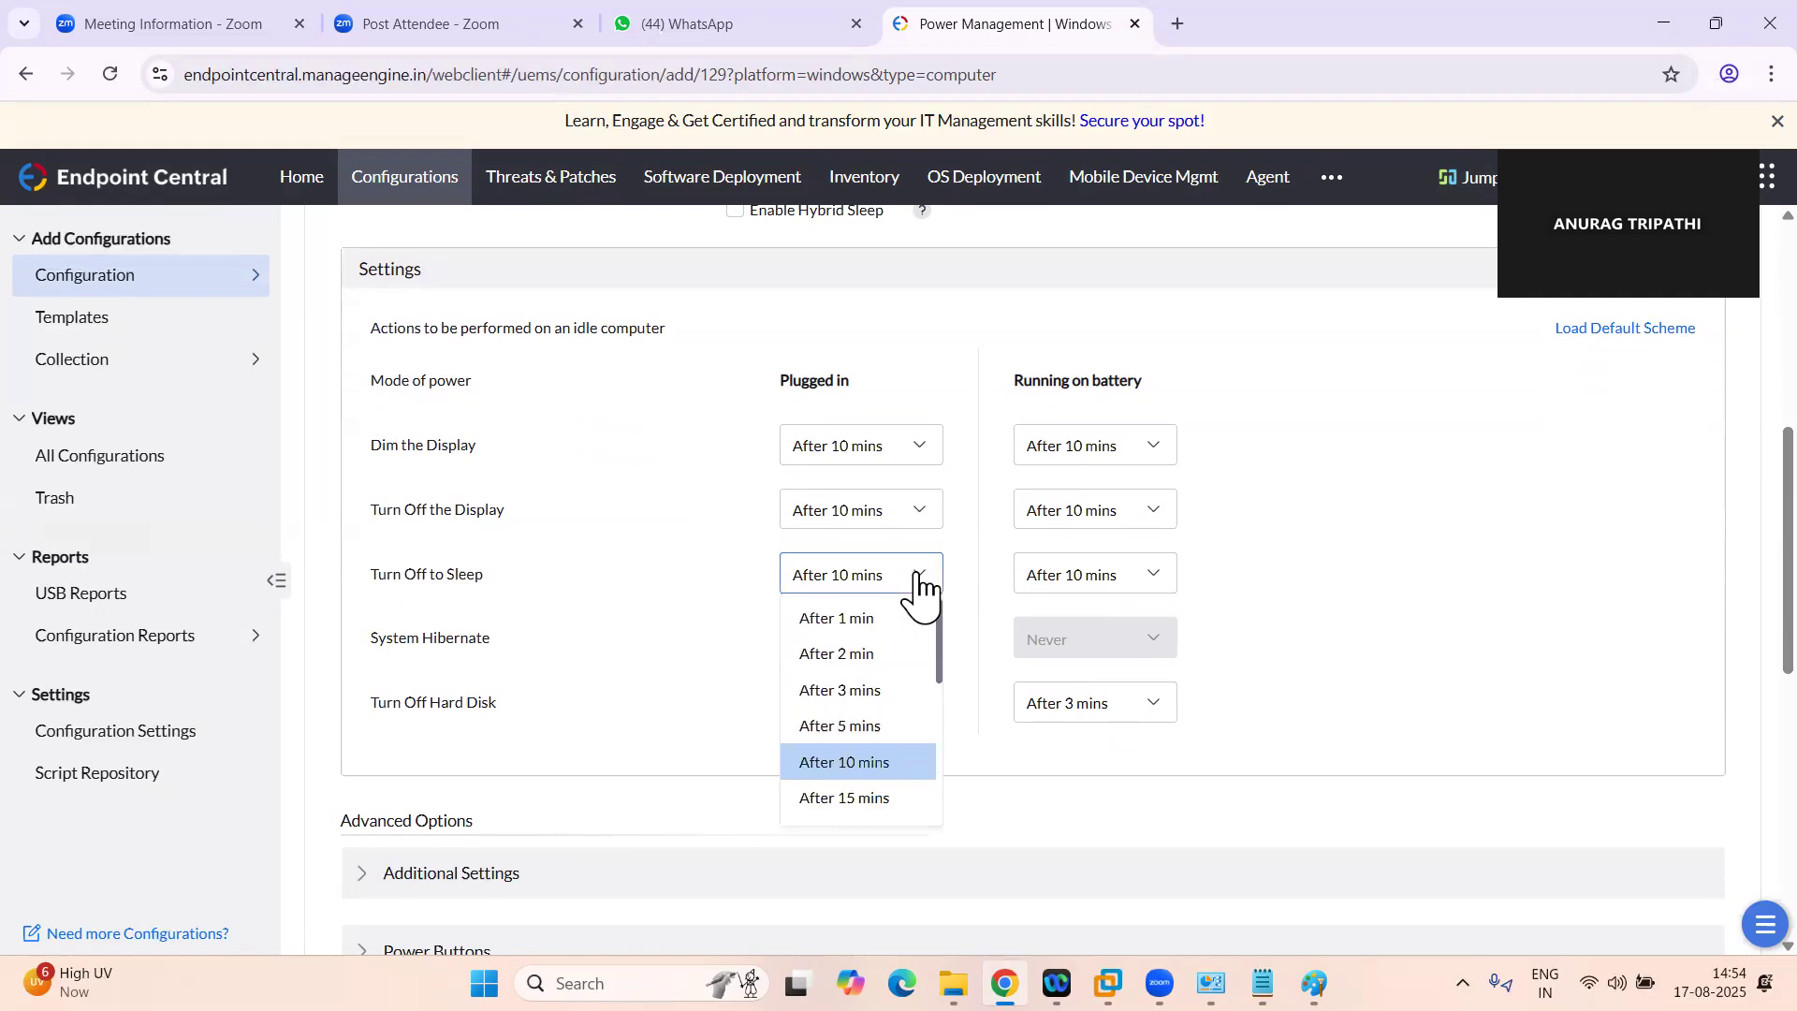
click(916, 582)
click(915, 451)
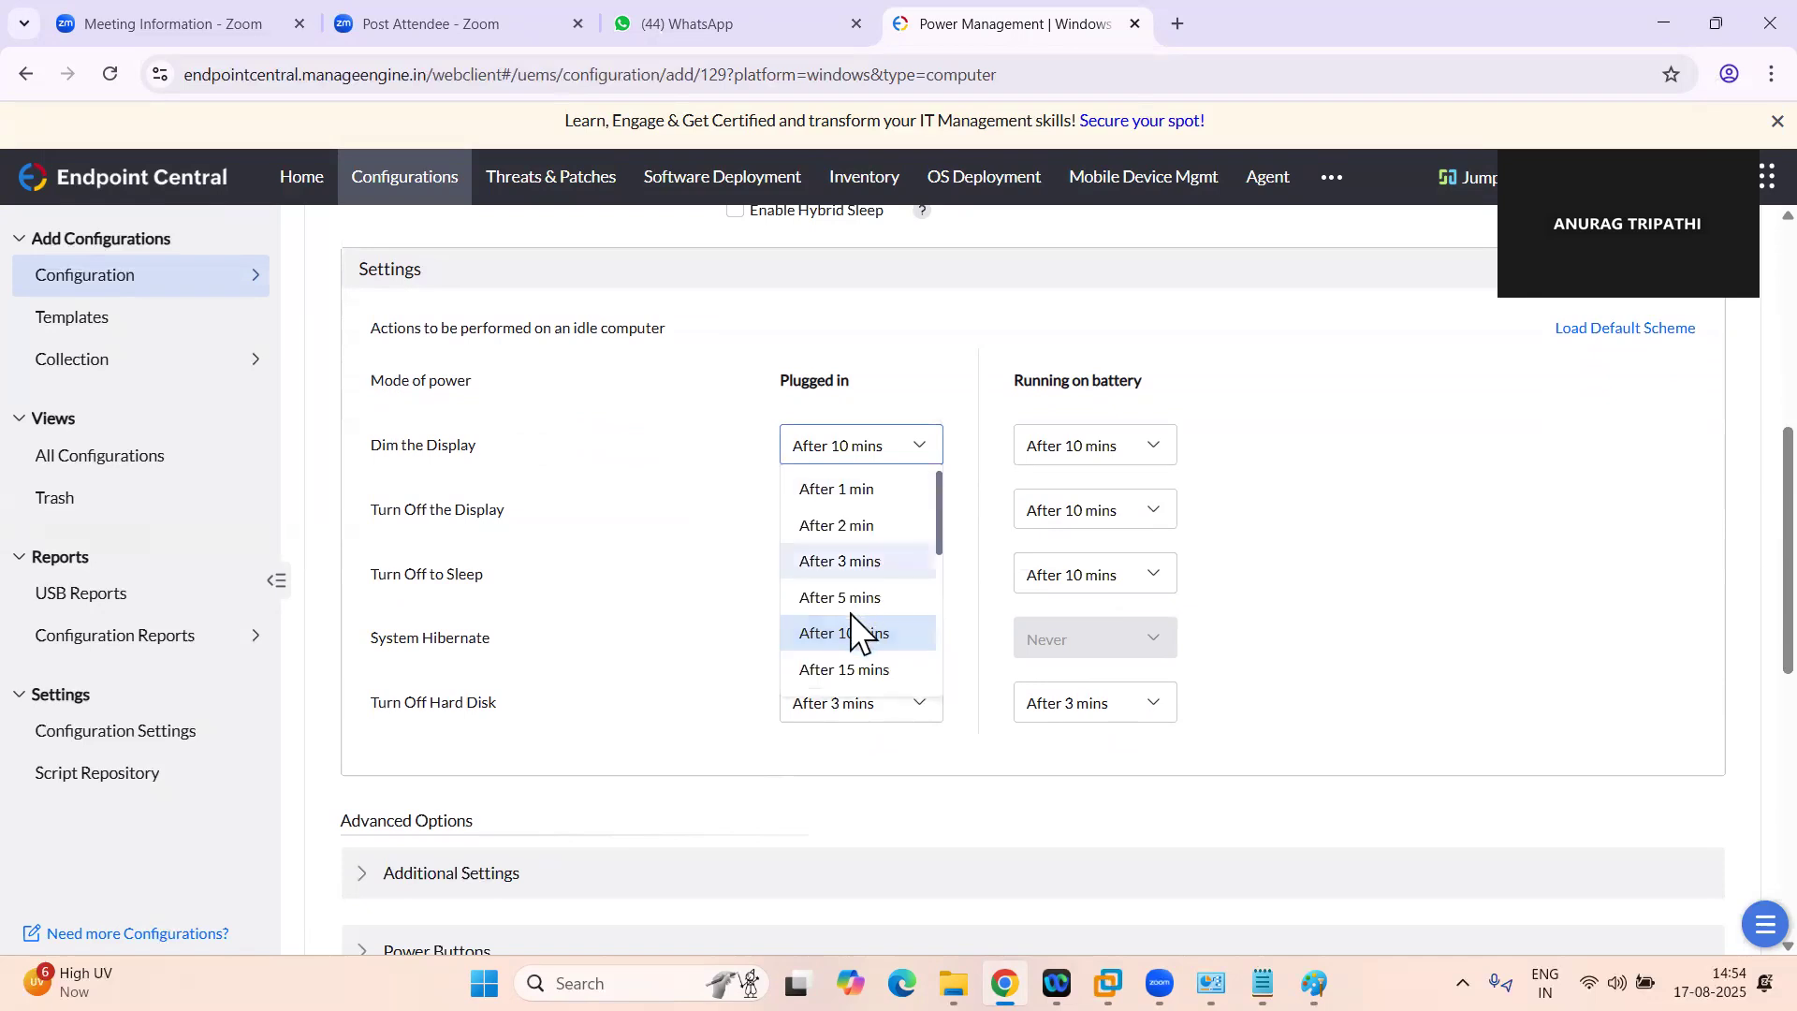
click(838, 493)
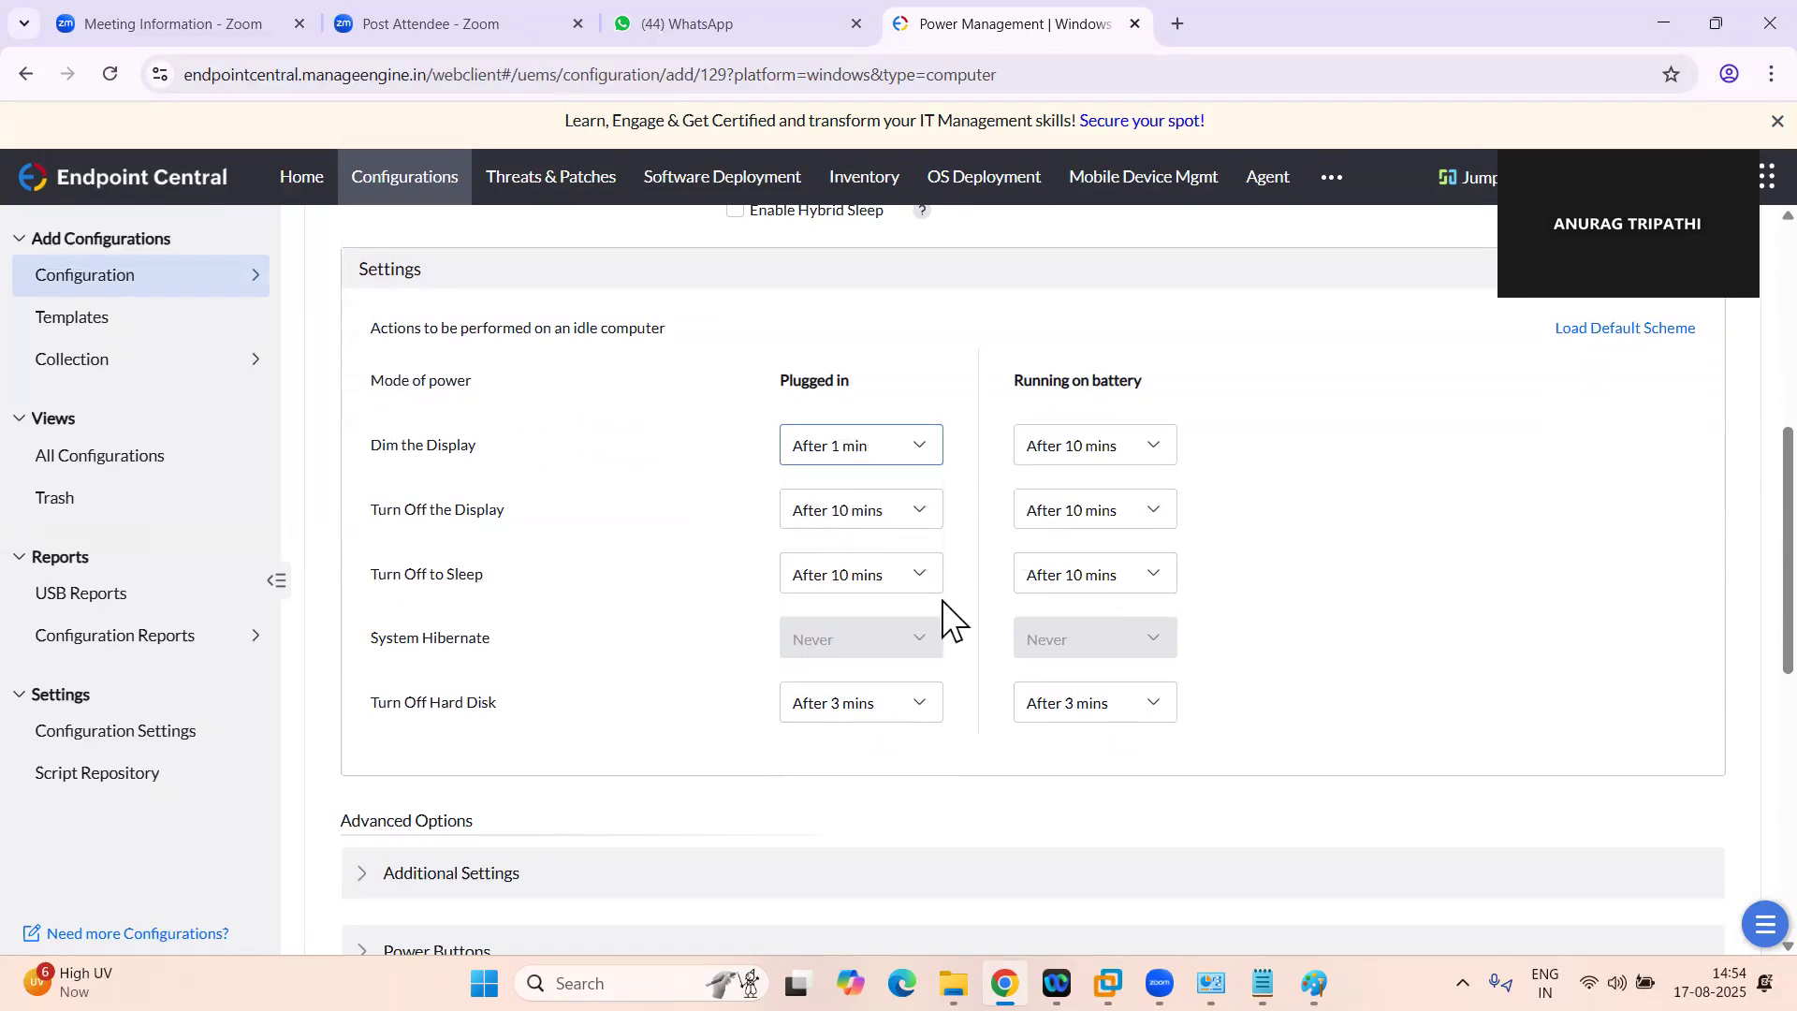
click(1105, 459)
click(1102, 486)
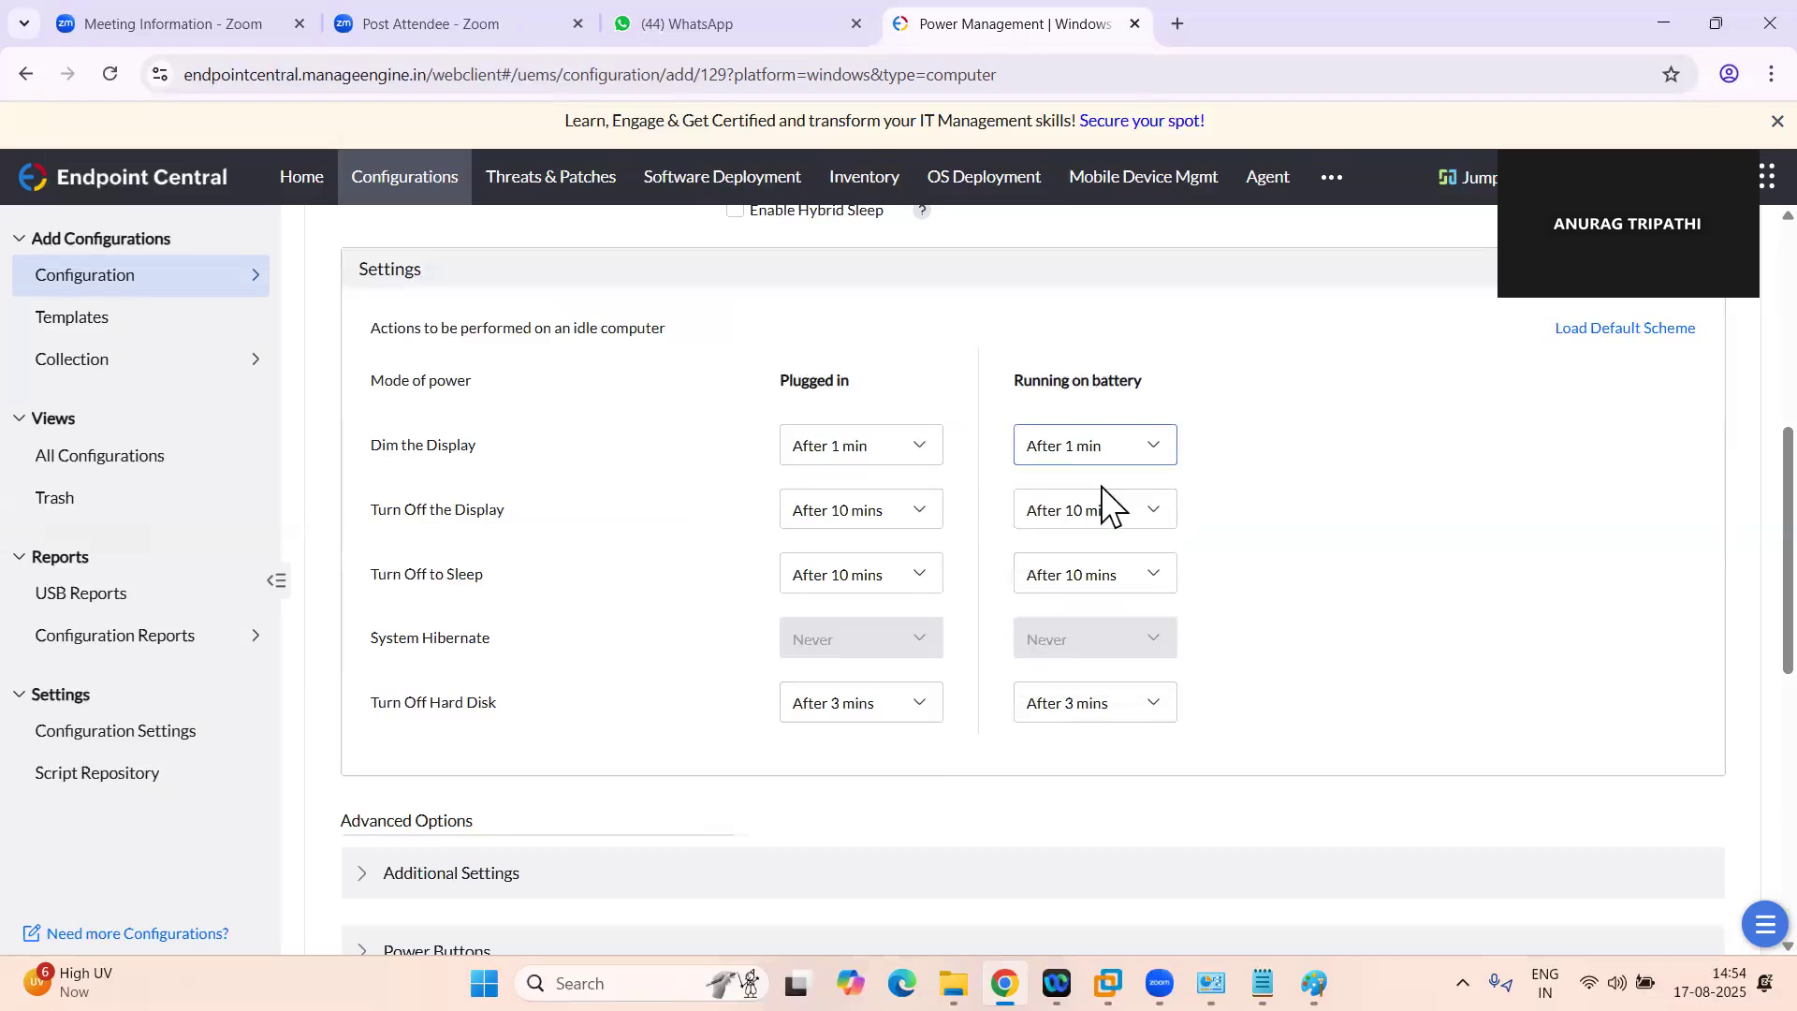
Return Dim the Display to After 10 mins for both power modes
click(918, 455)
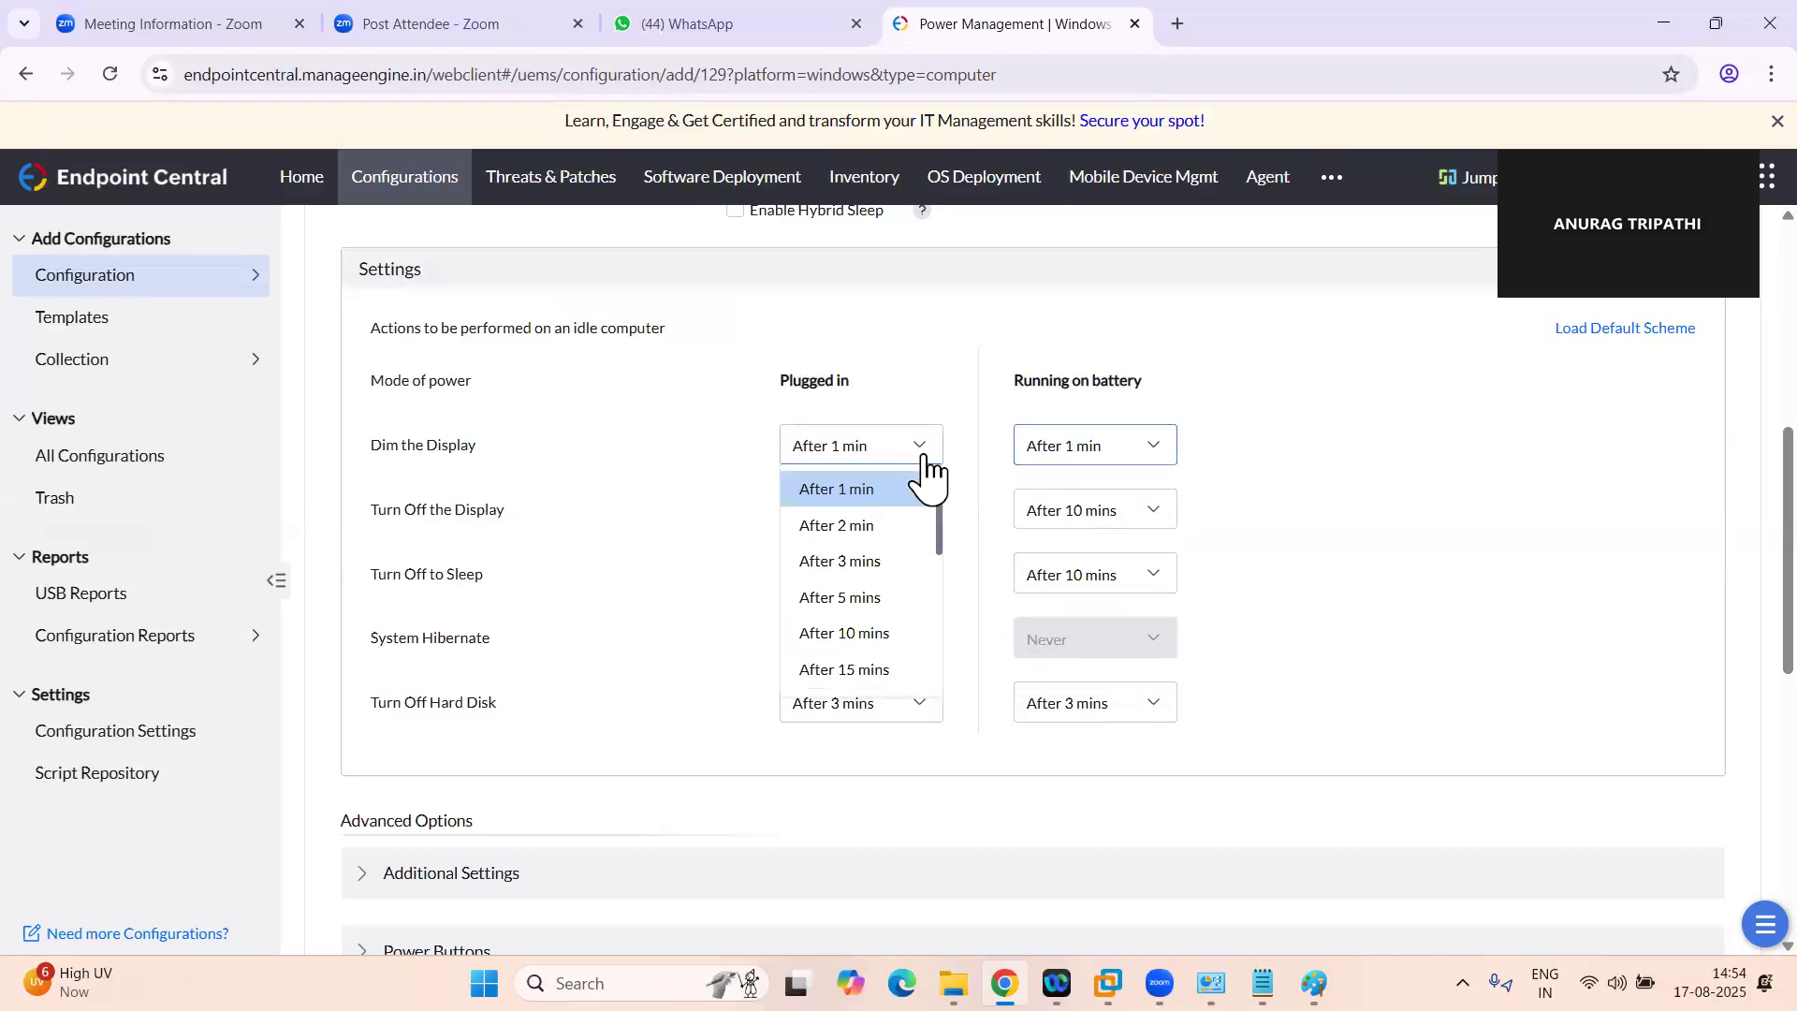
click(861, 633)
click(1092, 461)
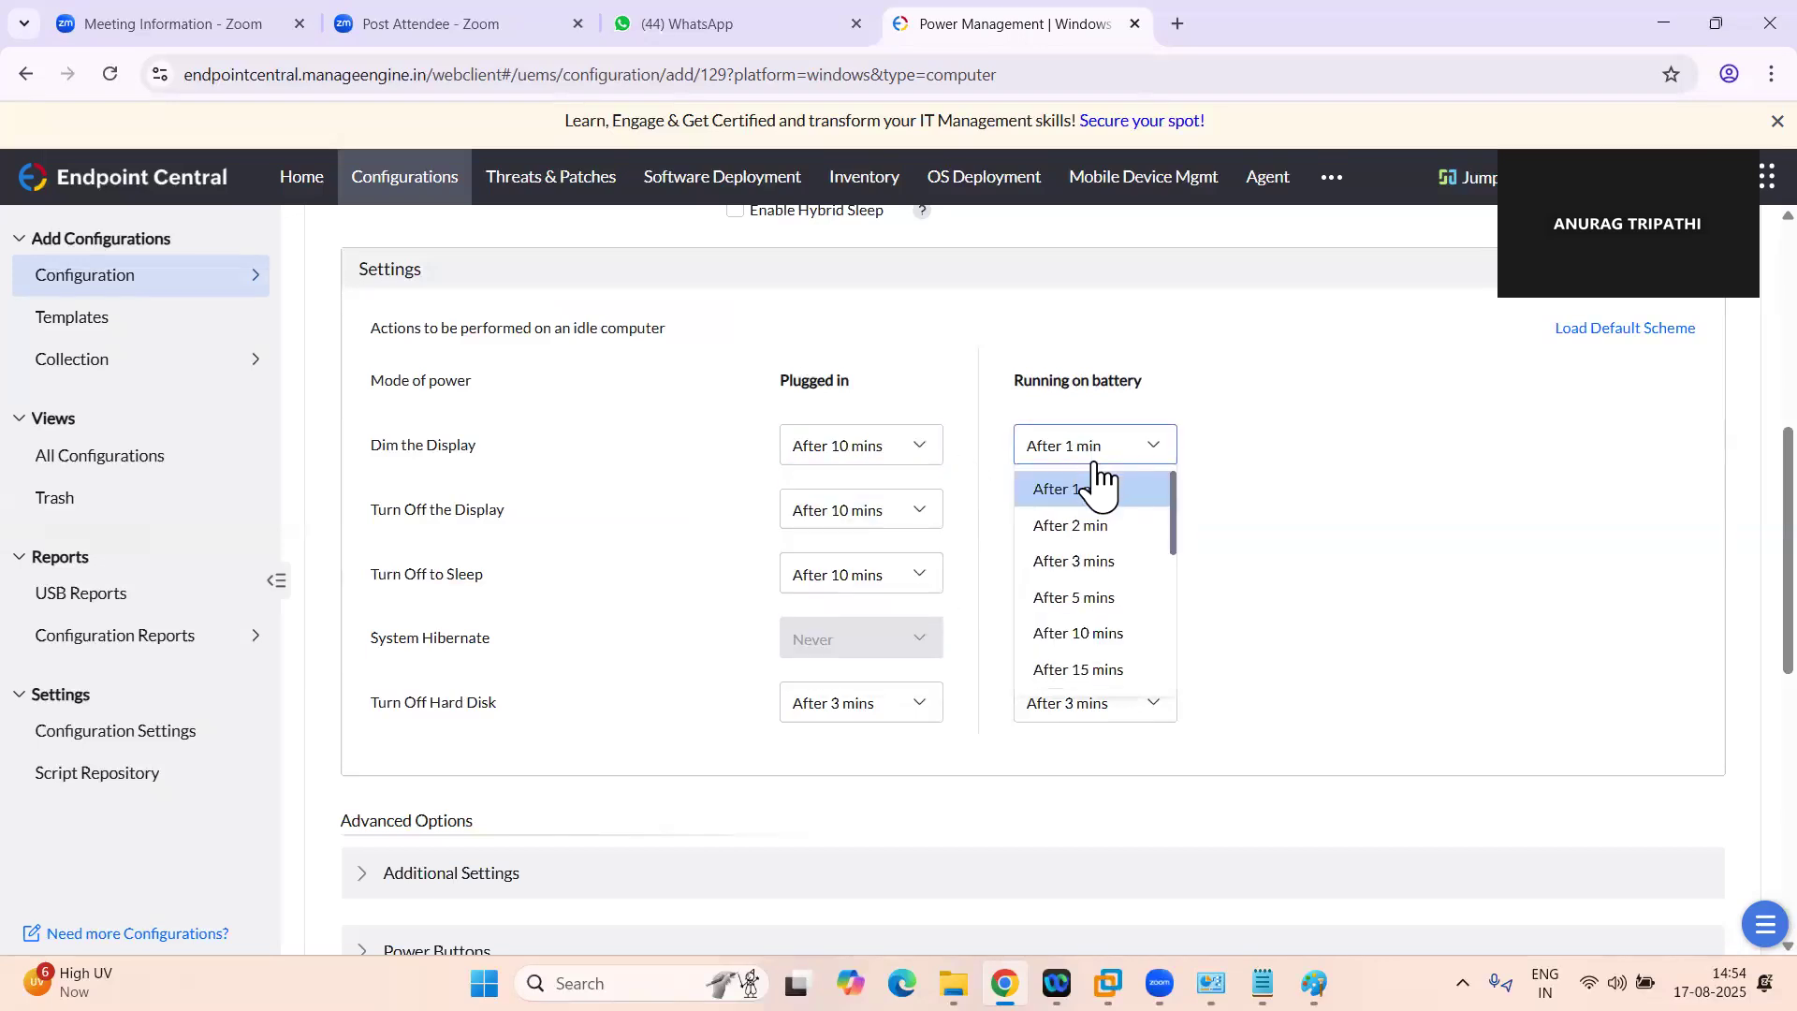
click(1085, 636)
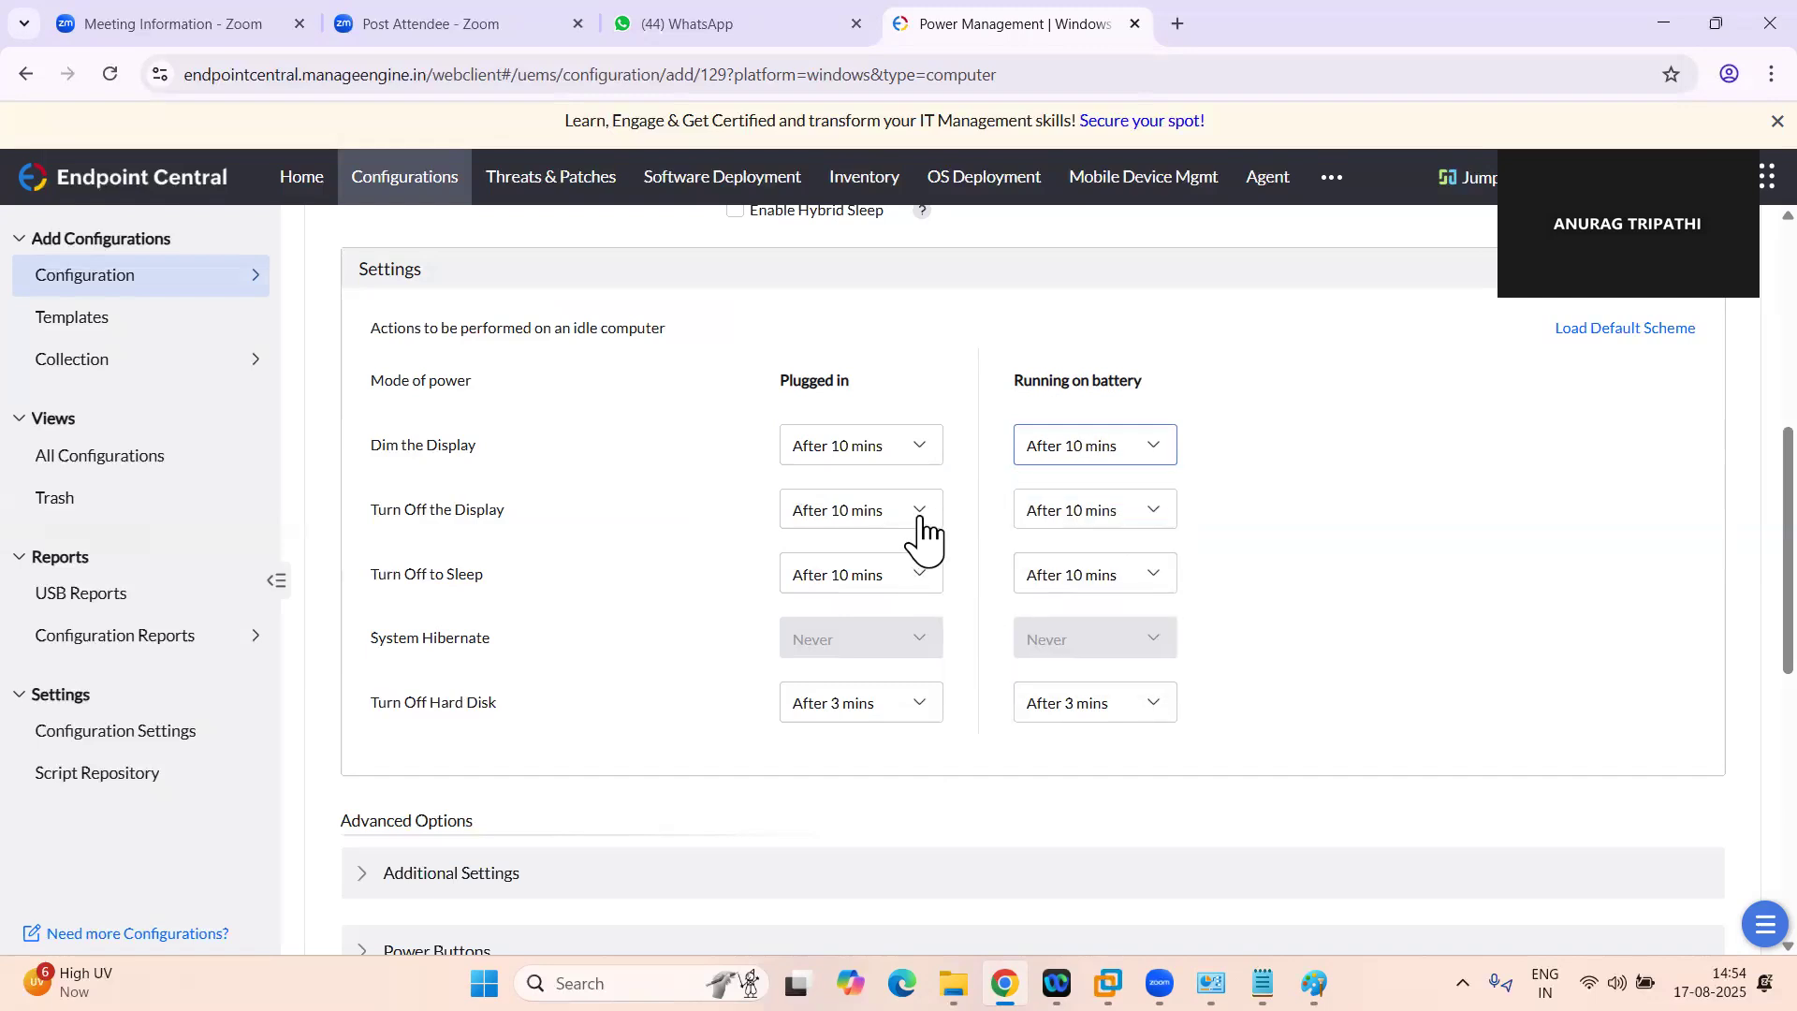
Try Turn Off the Display at After 1 min when plugged in, with the plugged-in Dim the Display at After 10 mins
click(921, 524)
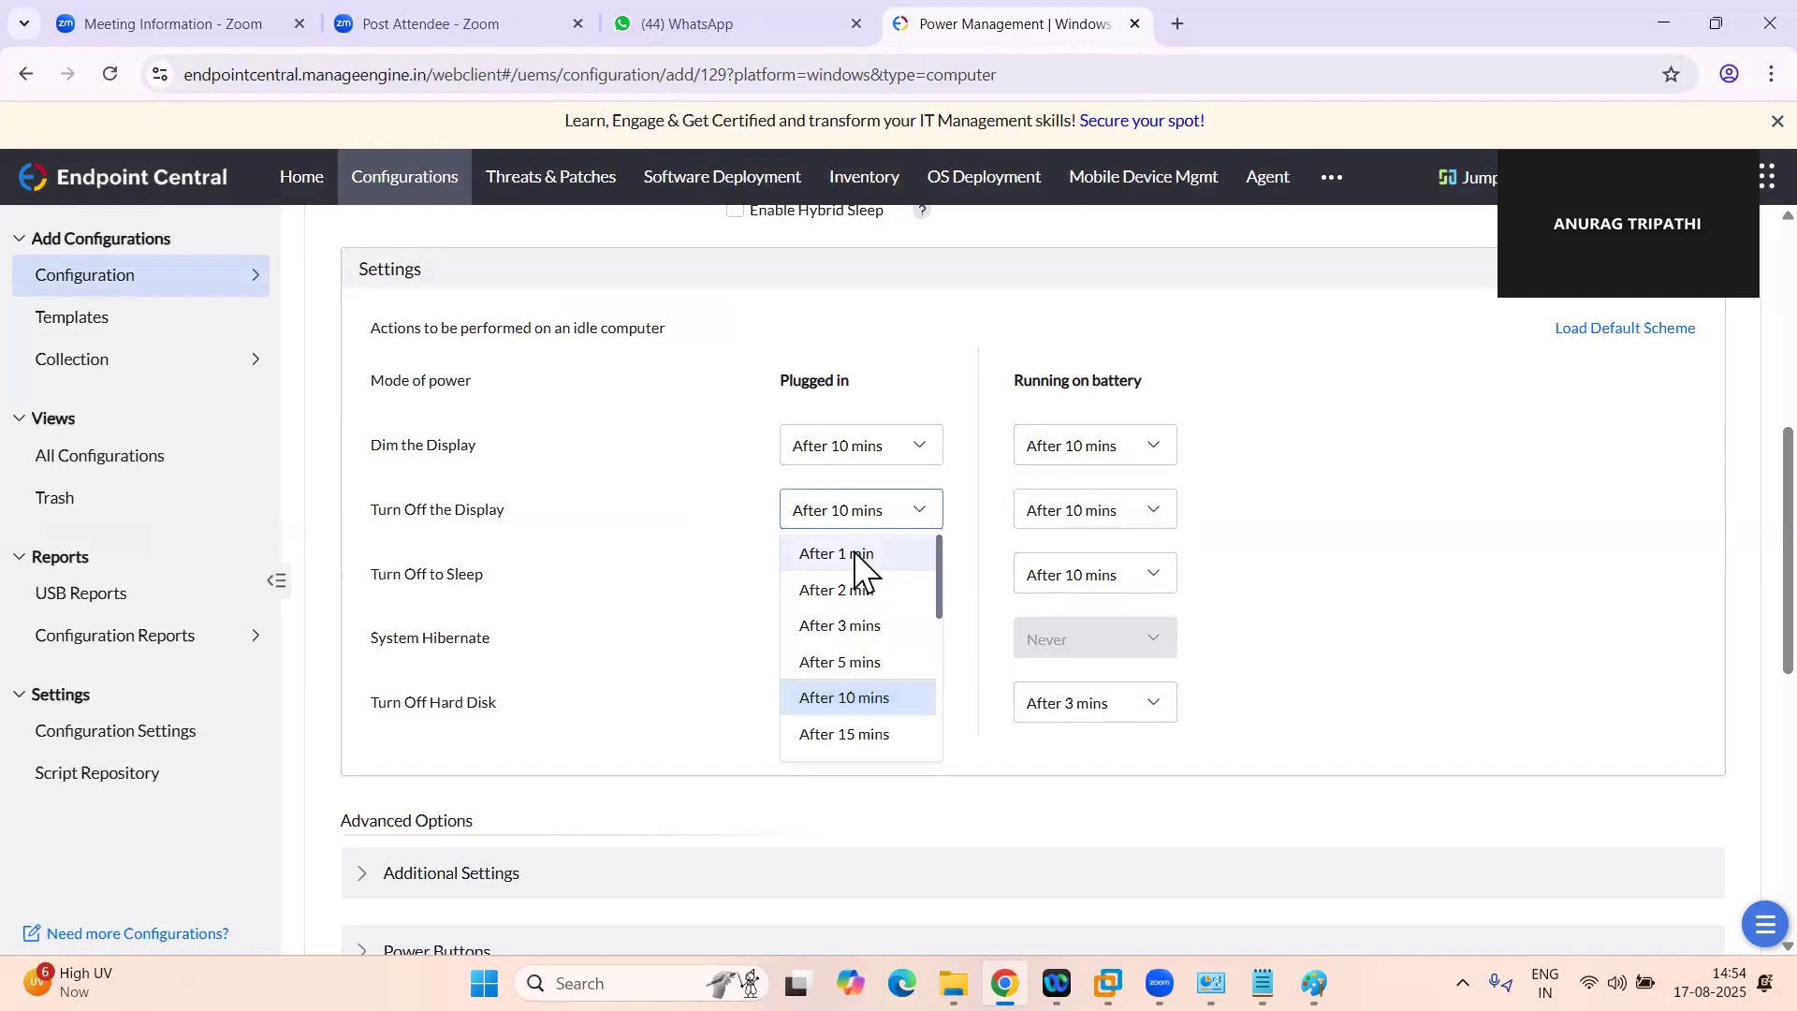
click(856, 554)
click(904, 522)
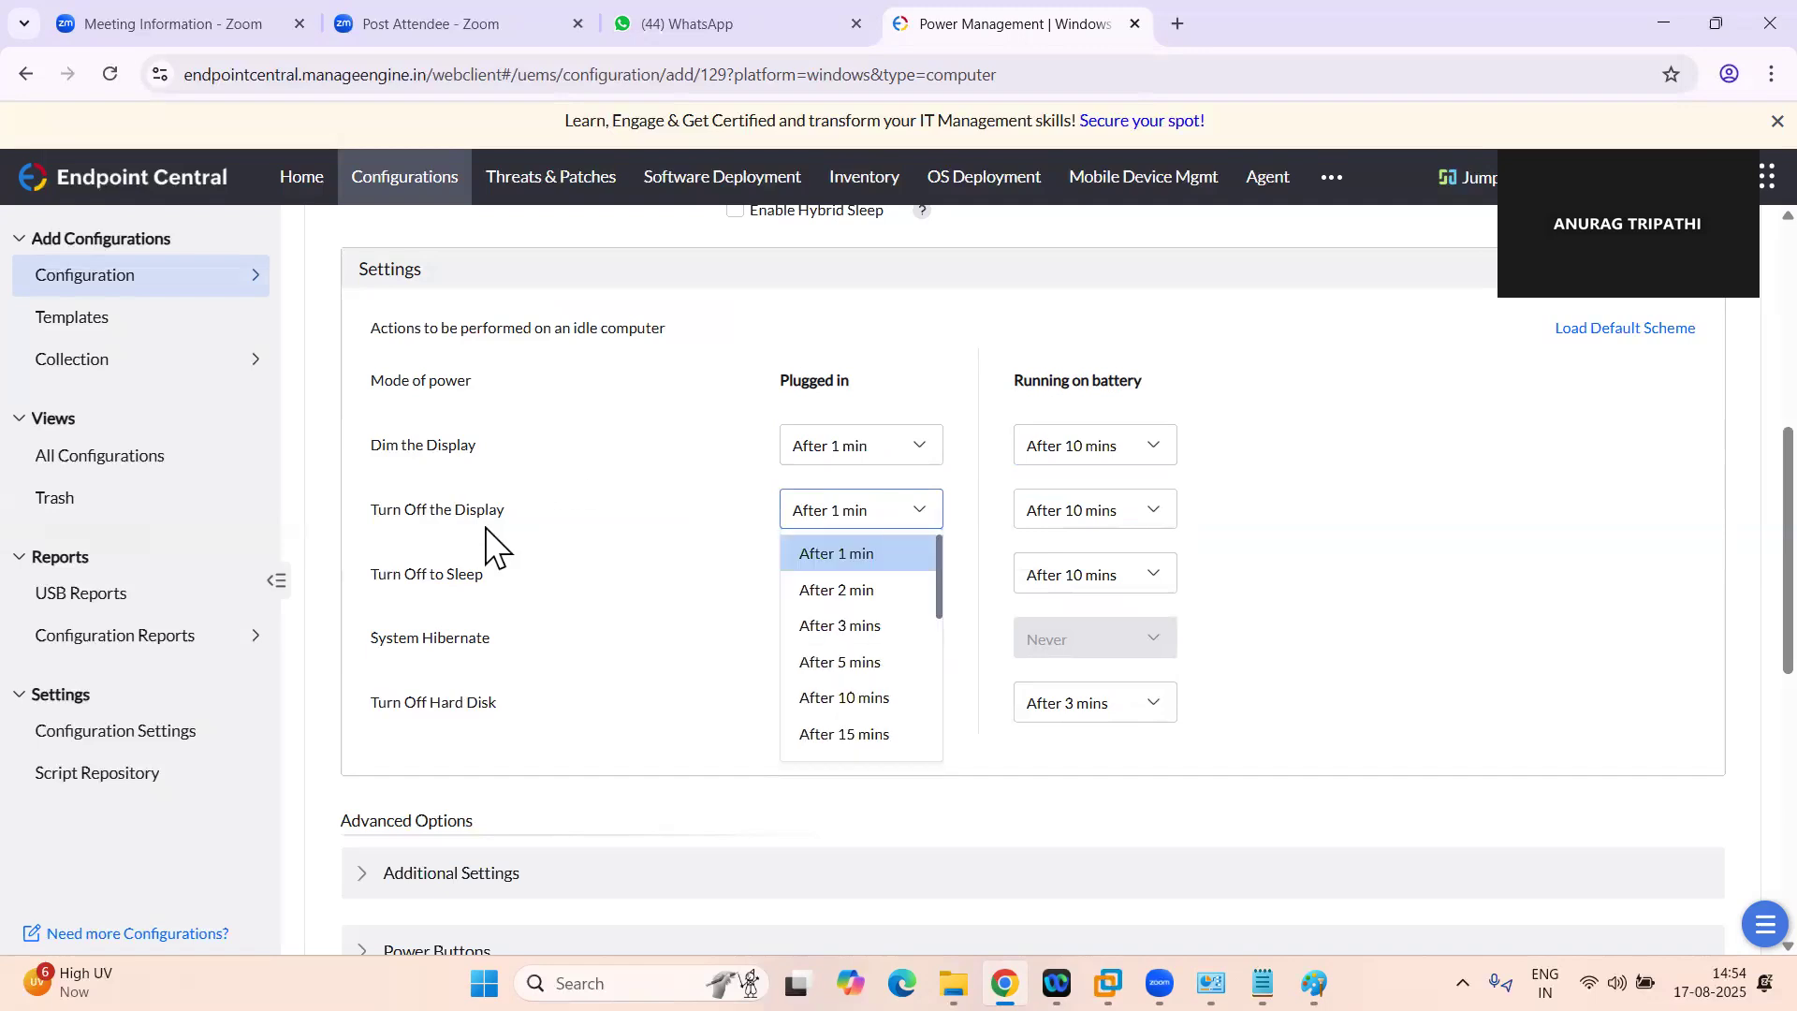
click(917, 449)
click(917, 454)
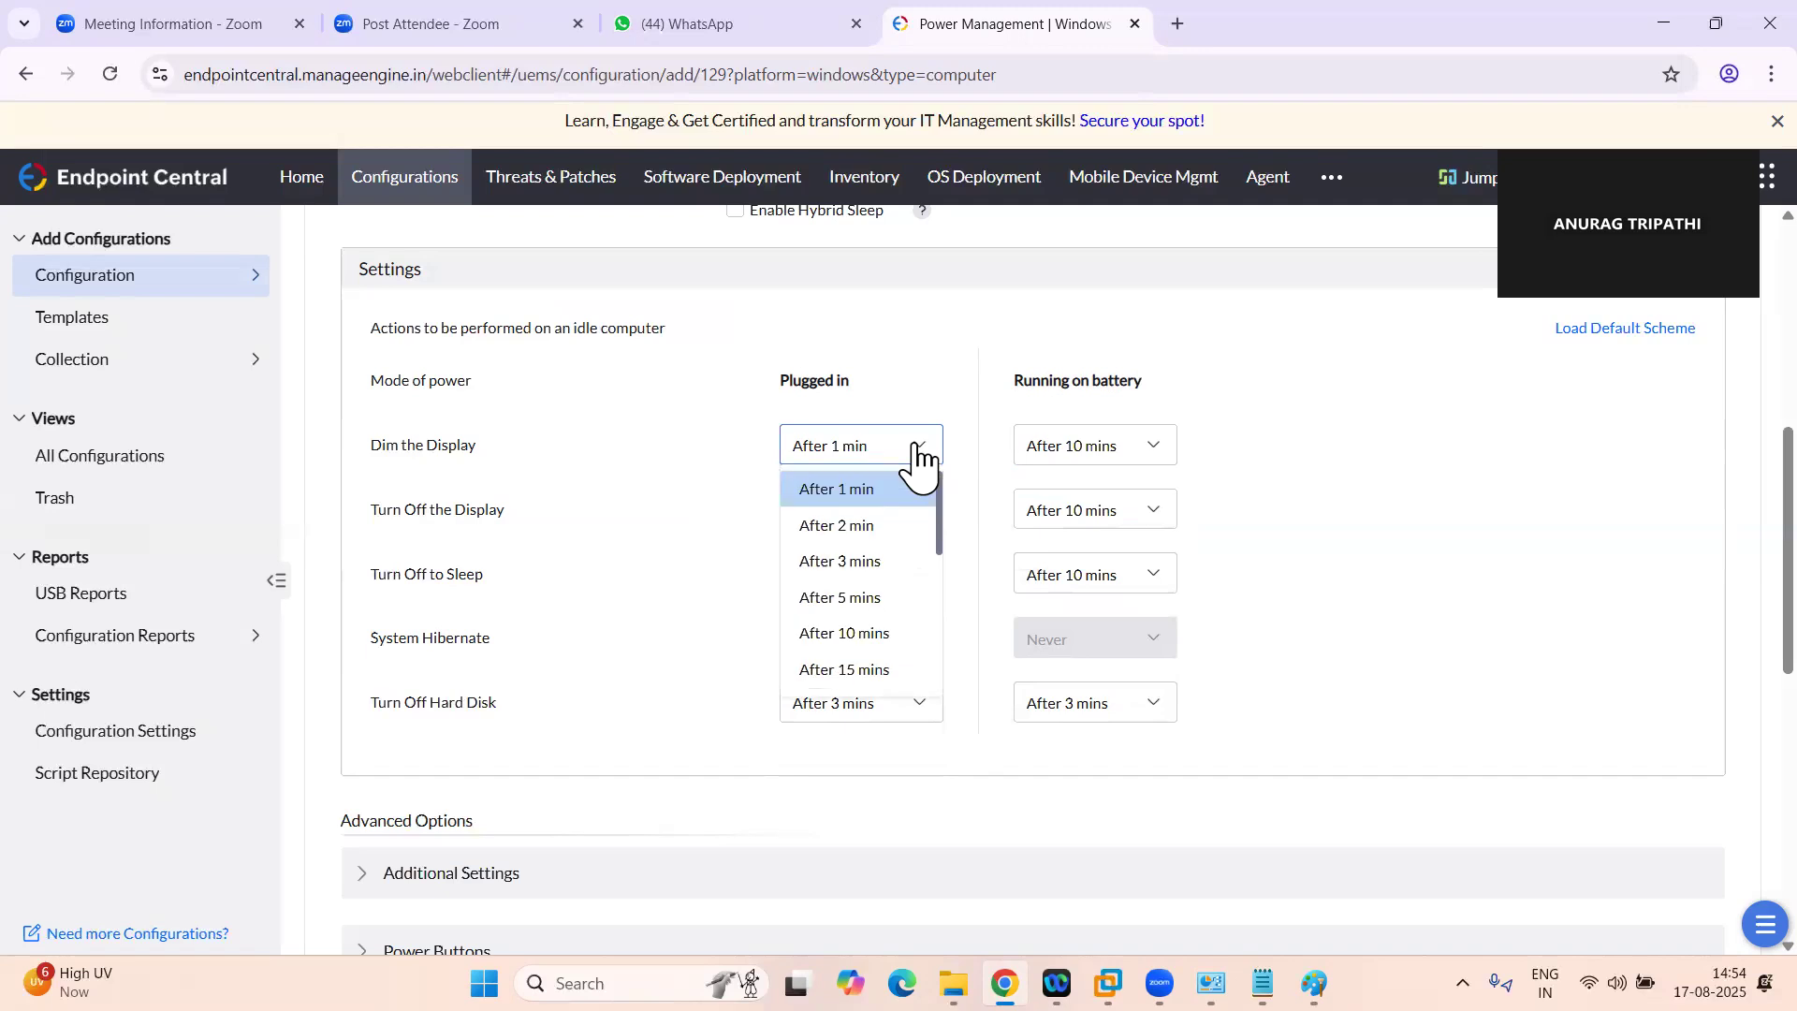
click(845, 634)
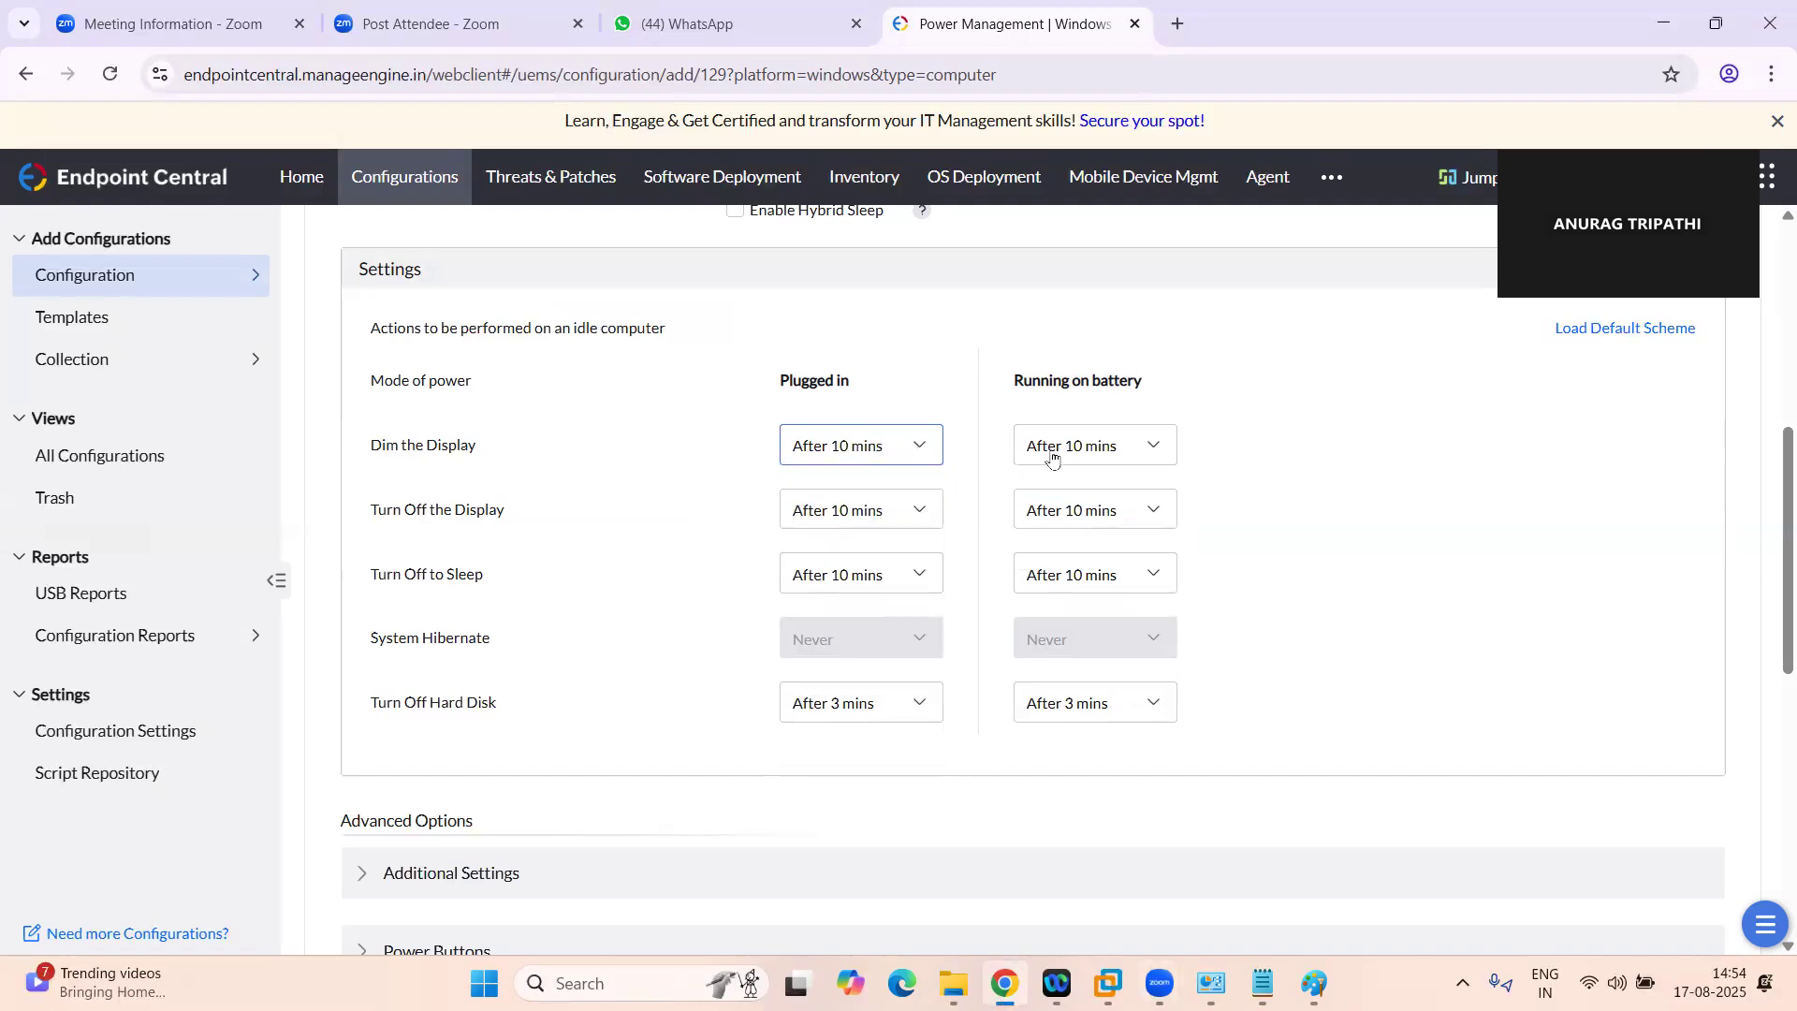
Set Turn Off to Sleep to After 1 min for both plugged-in and battery operation
click(898, 590)
click(865, 619)
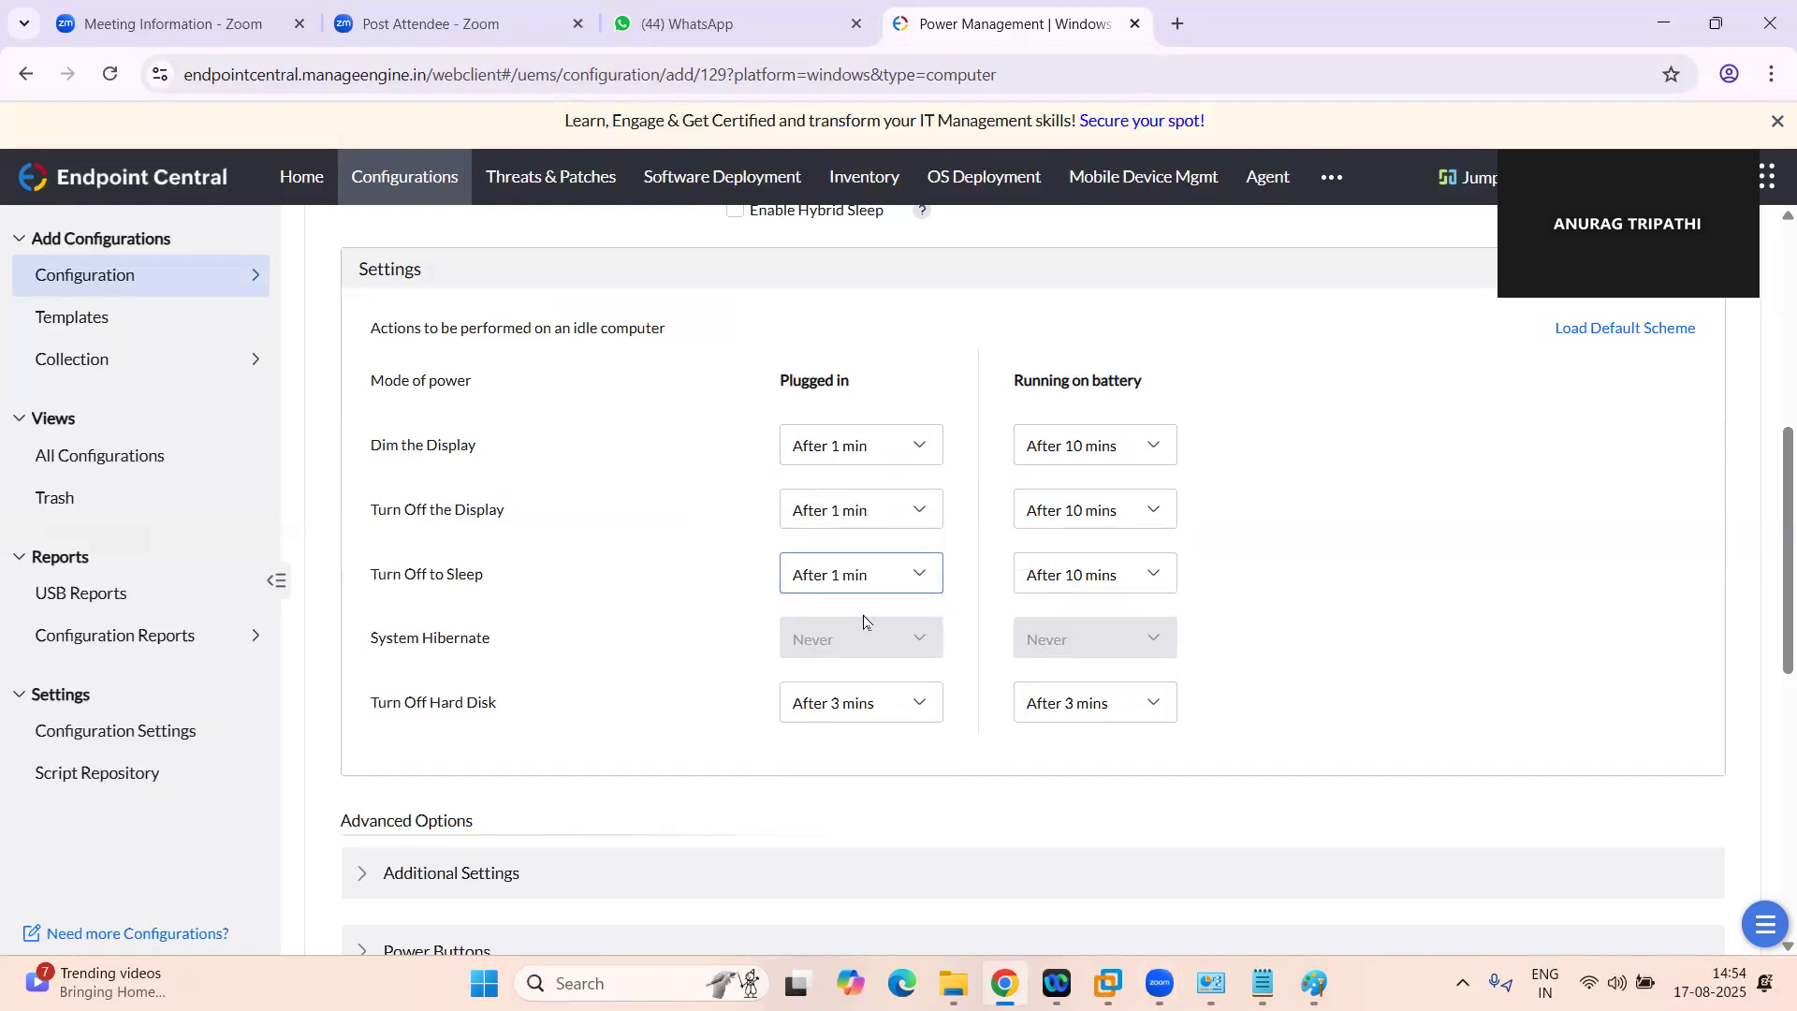
click(1095, 588)
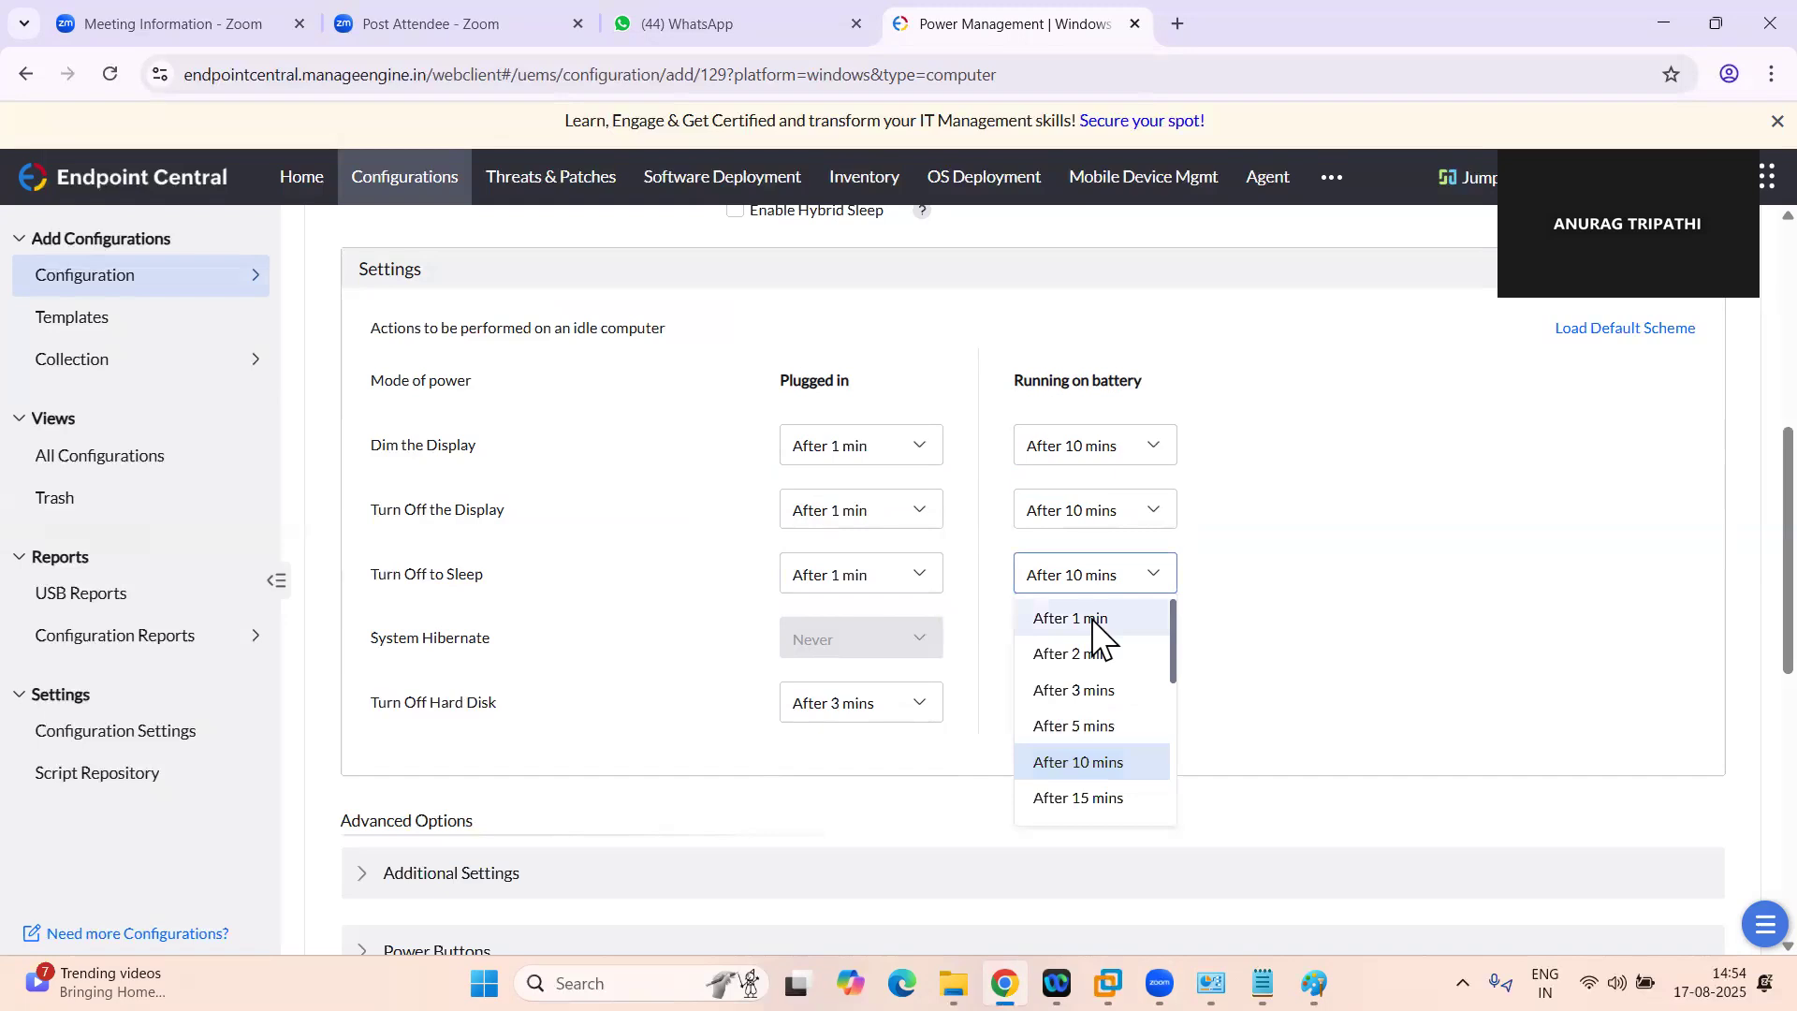
click(1071, 619)
Try enabling Hibernate support for the scheme, check the plugged-in System Hibernate setting, and disable the support again
scroll(835, 622, down, 1)
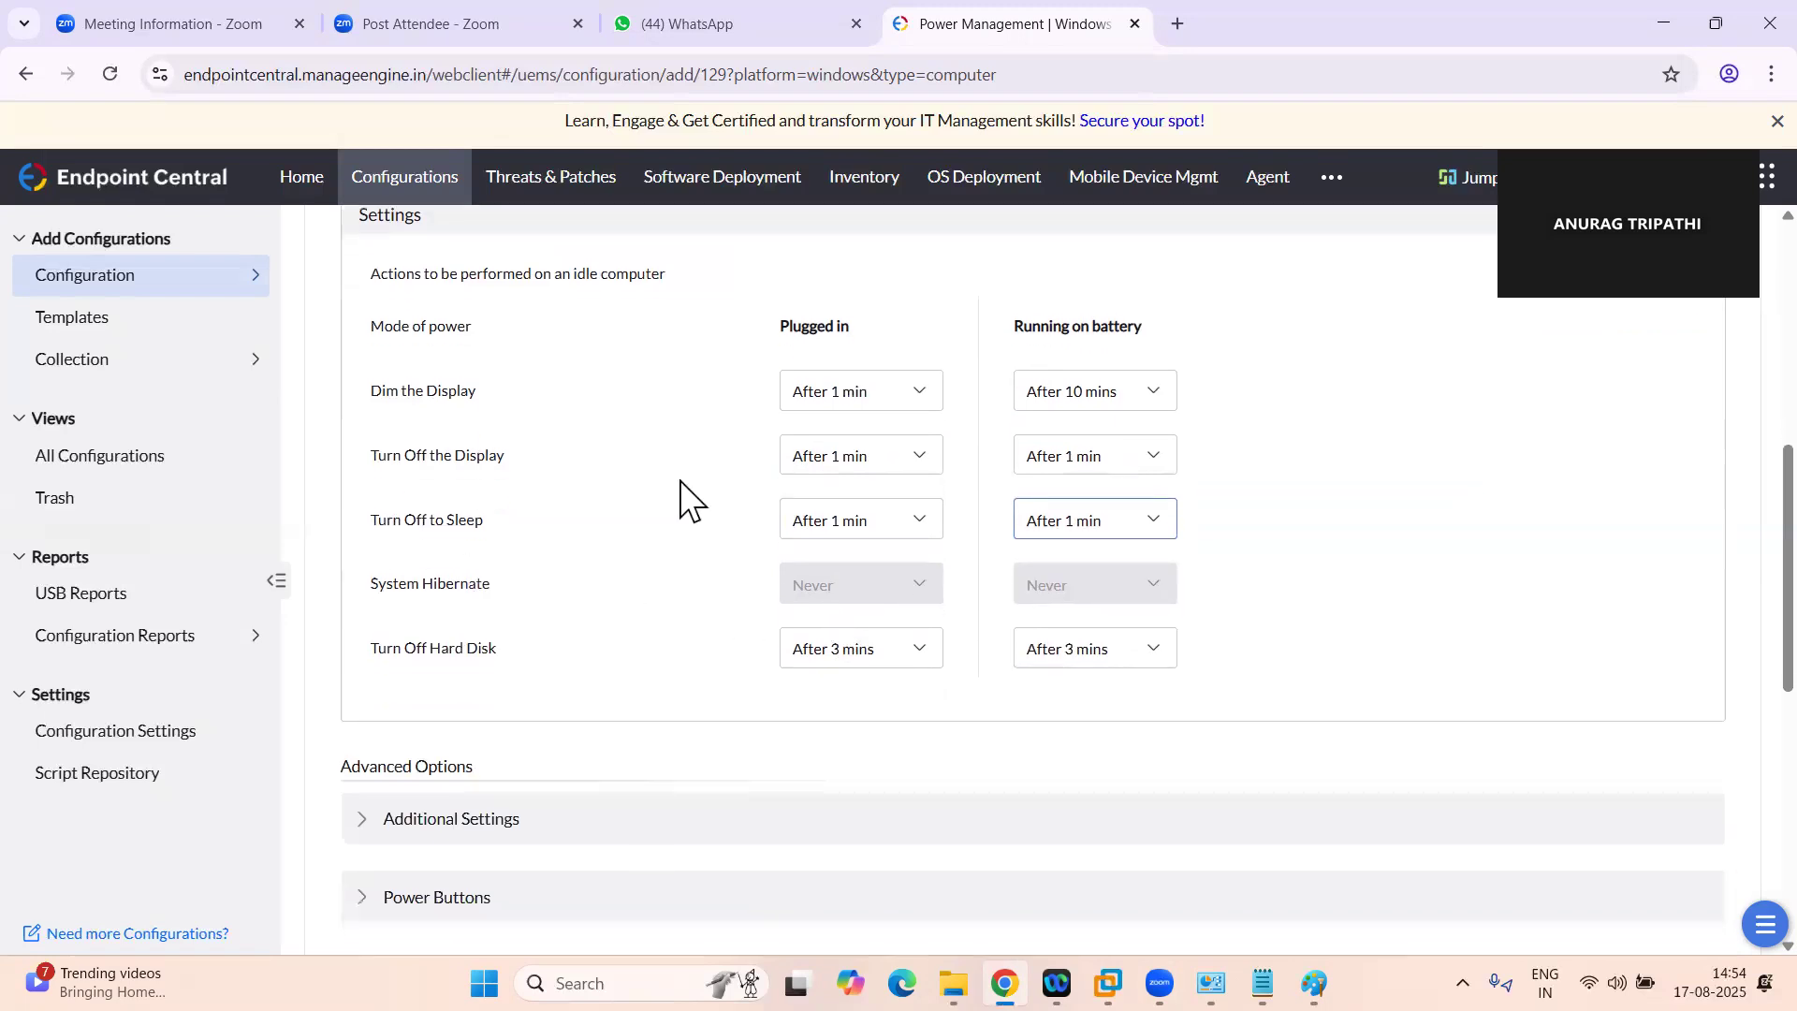
scroll(568, 554, down, 1)
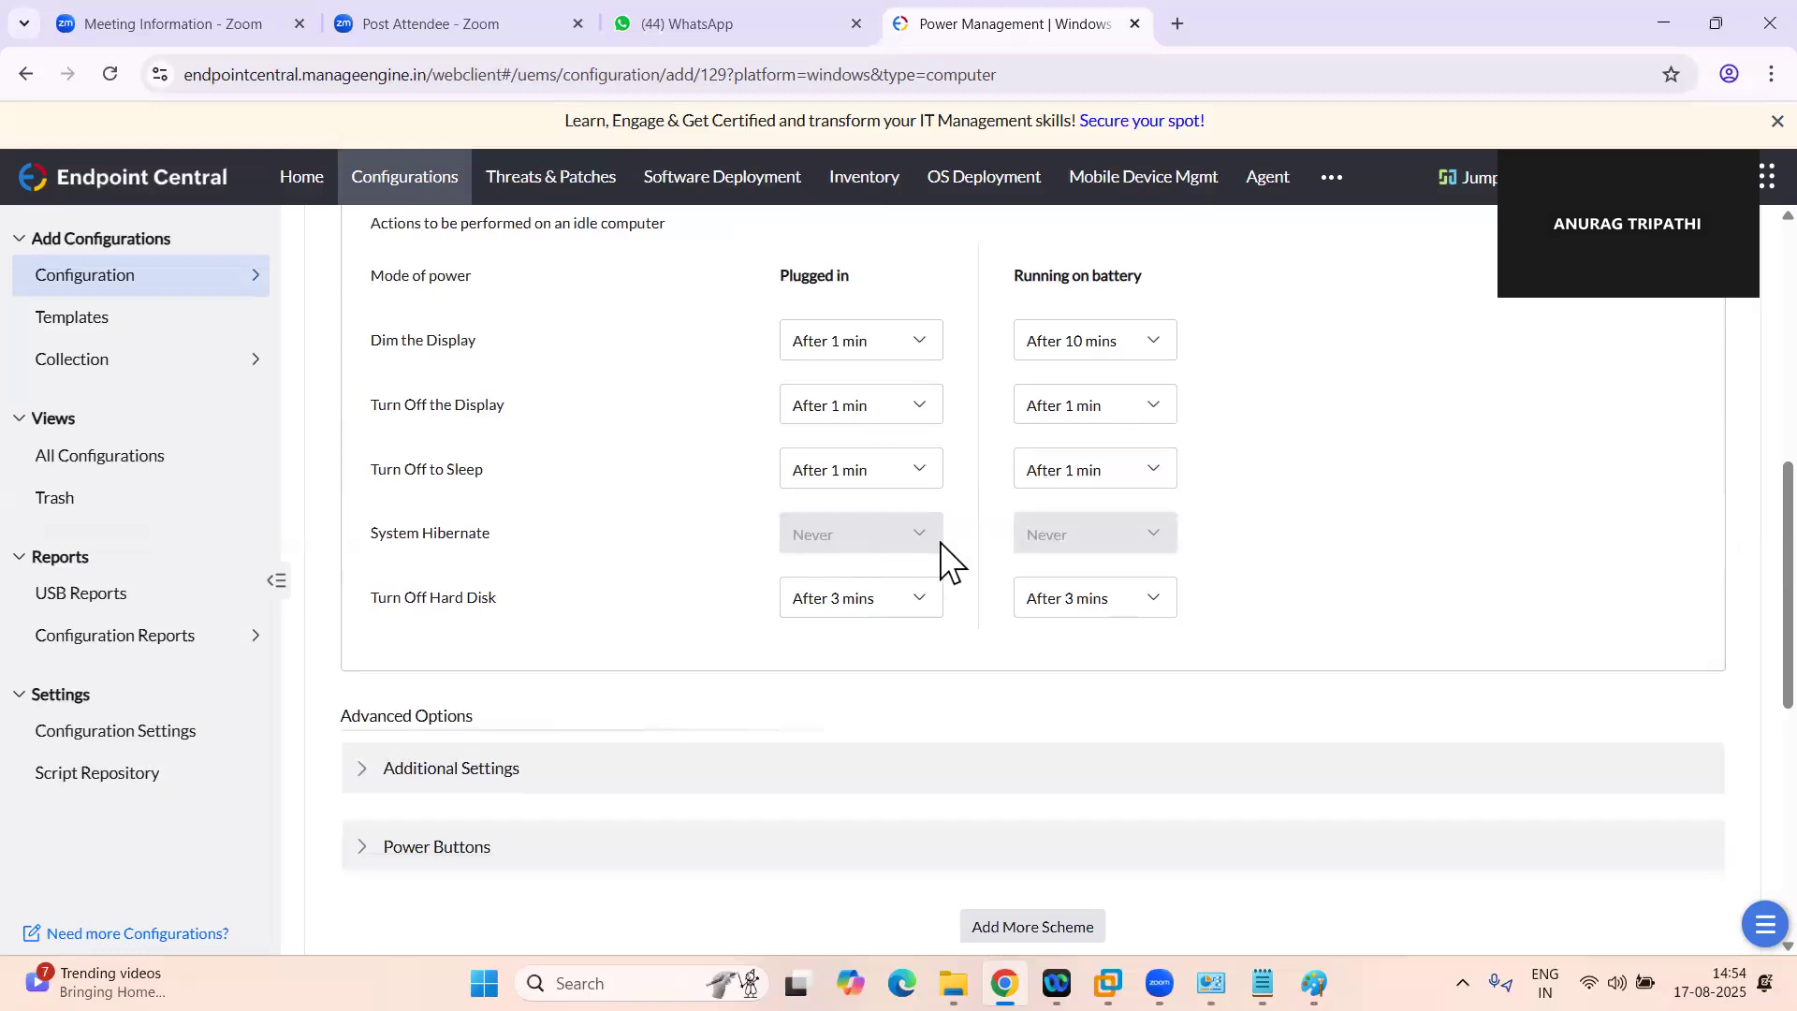
scroll(874, 530, up, 3)
click(735, 346)
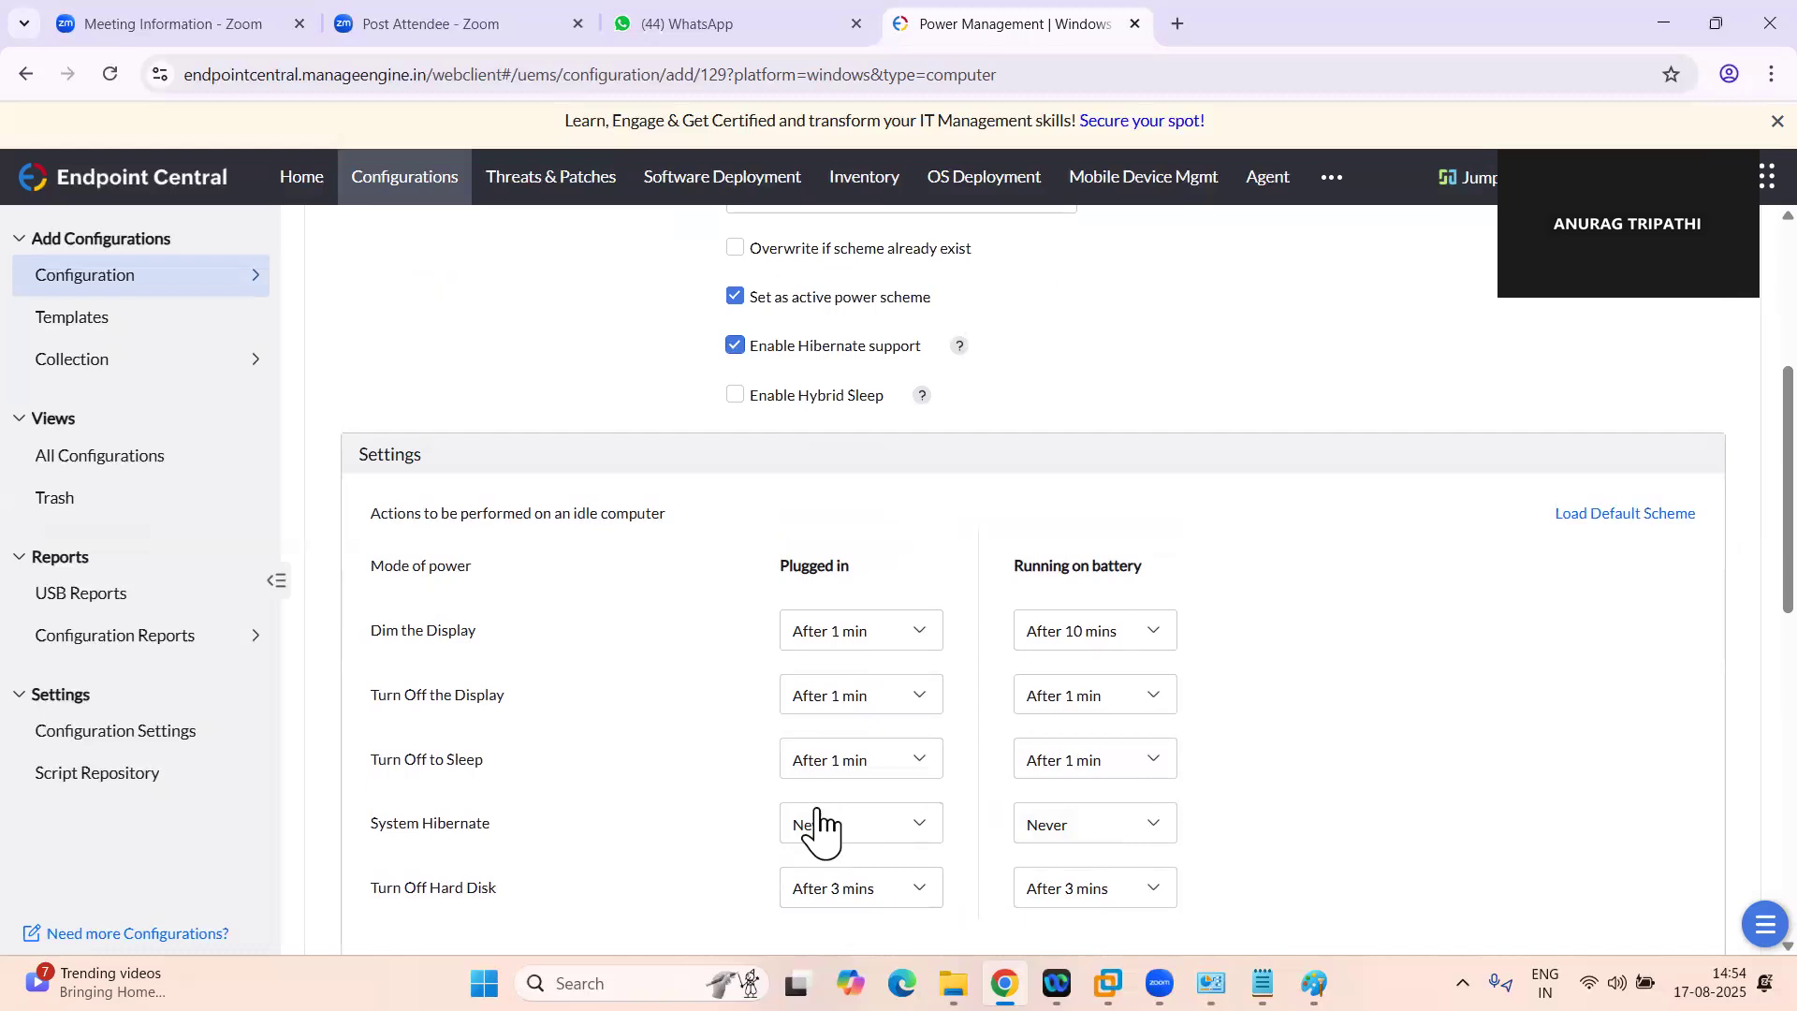
click(736, 345)
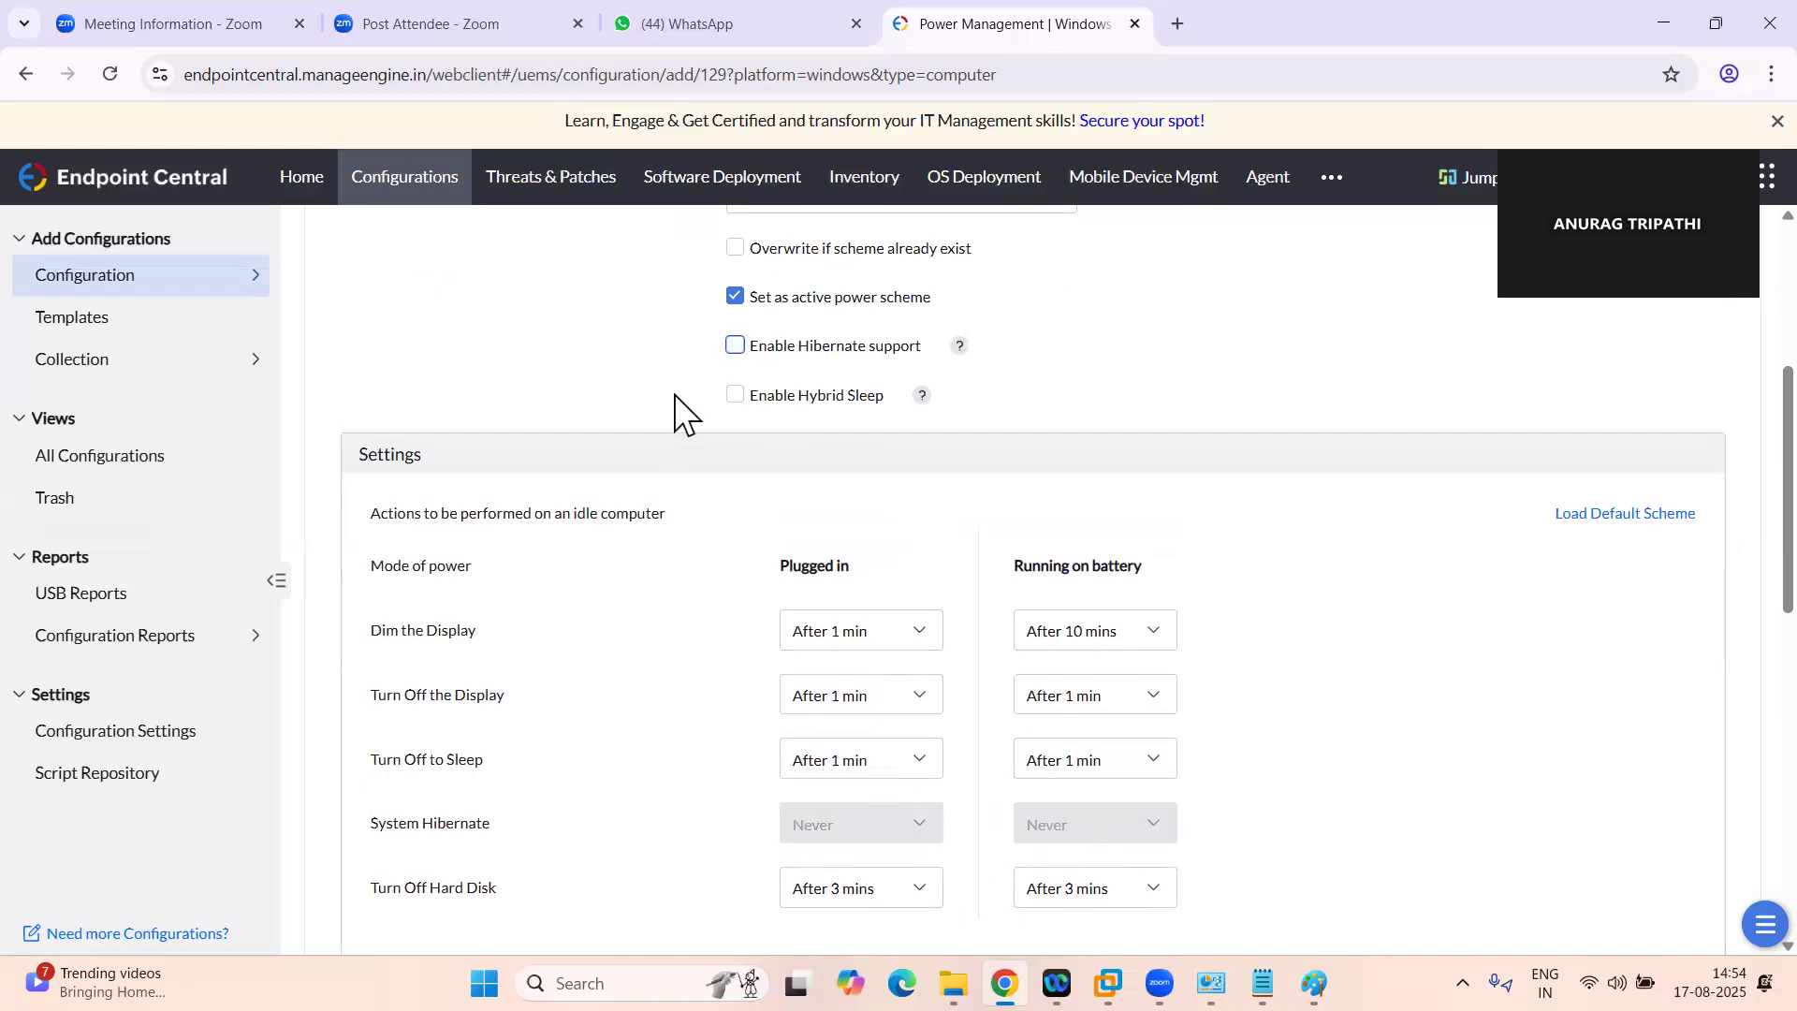
click(740, 348)
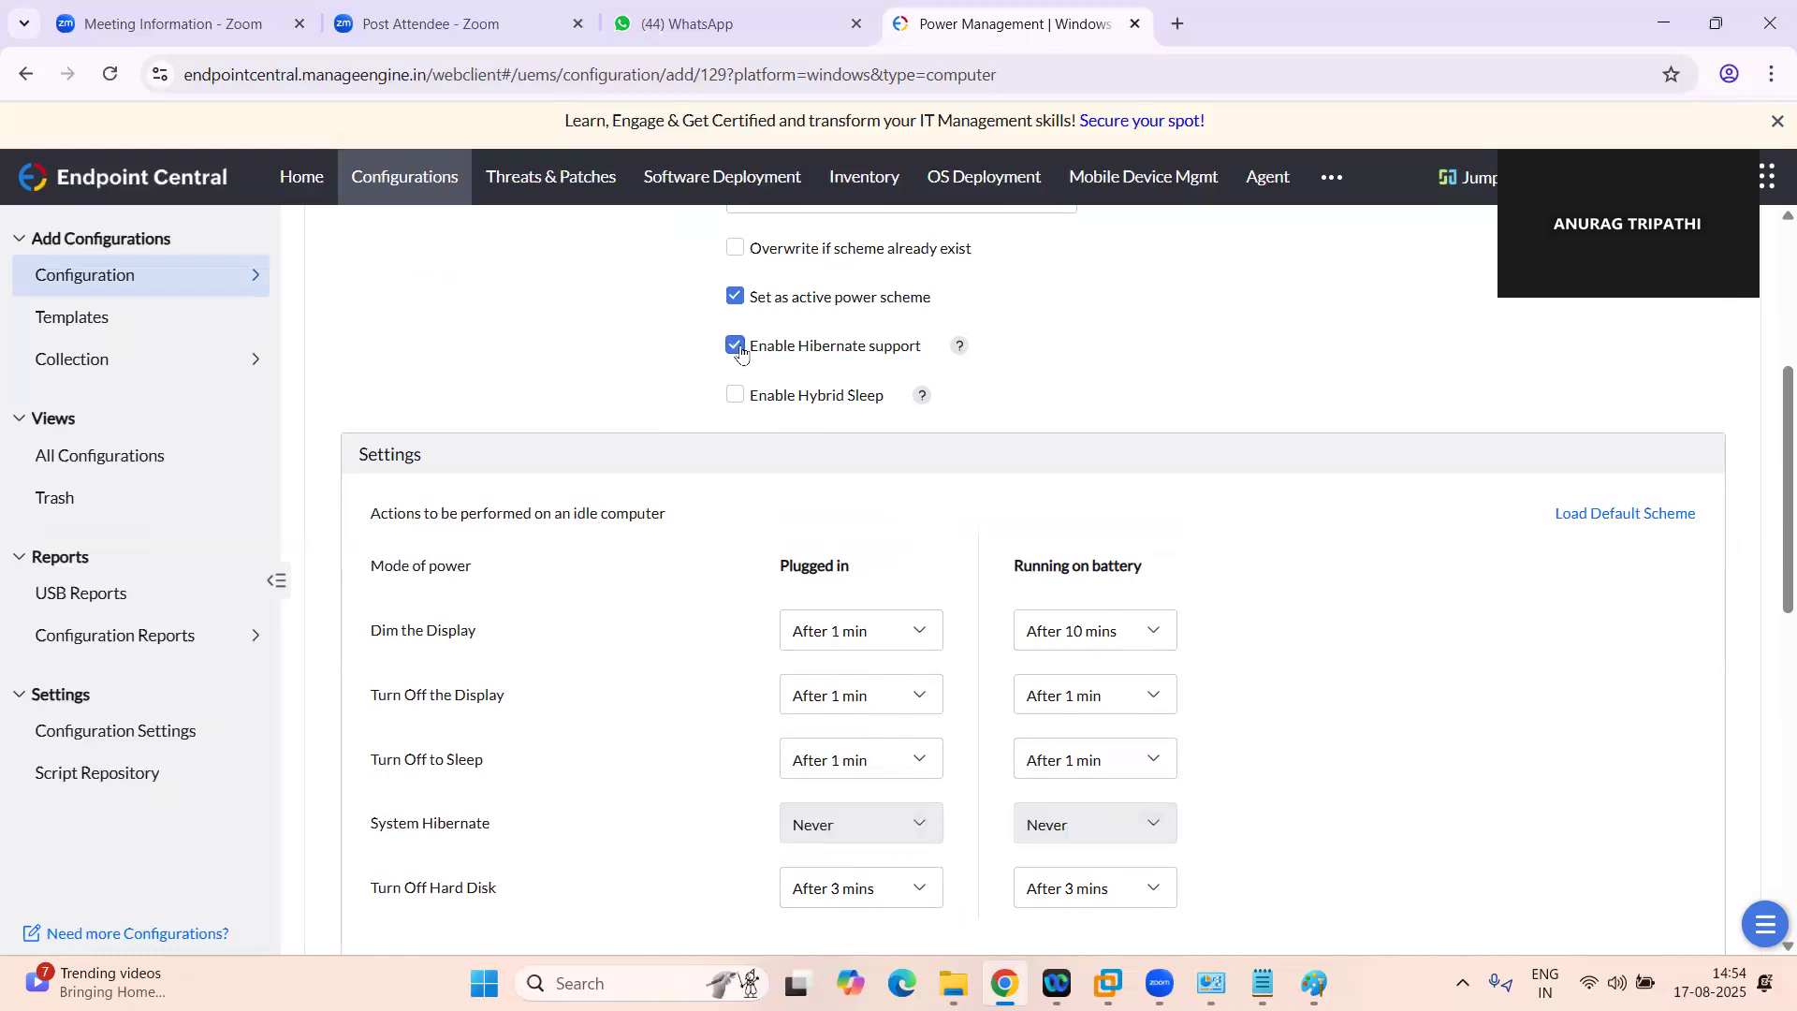
click(739, 348)
click(740, 348)
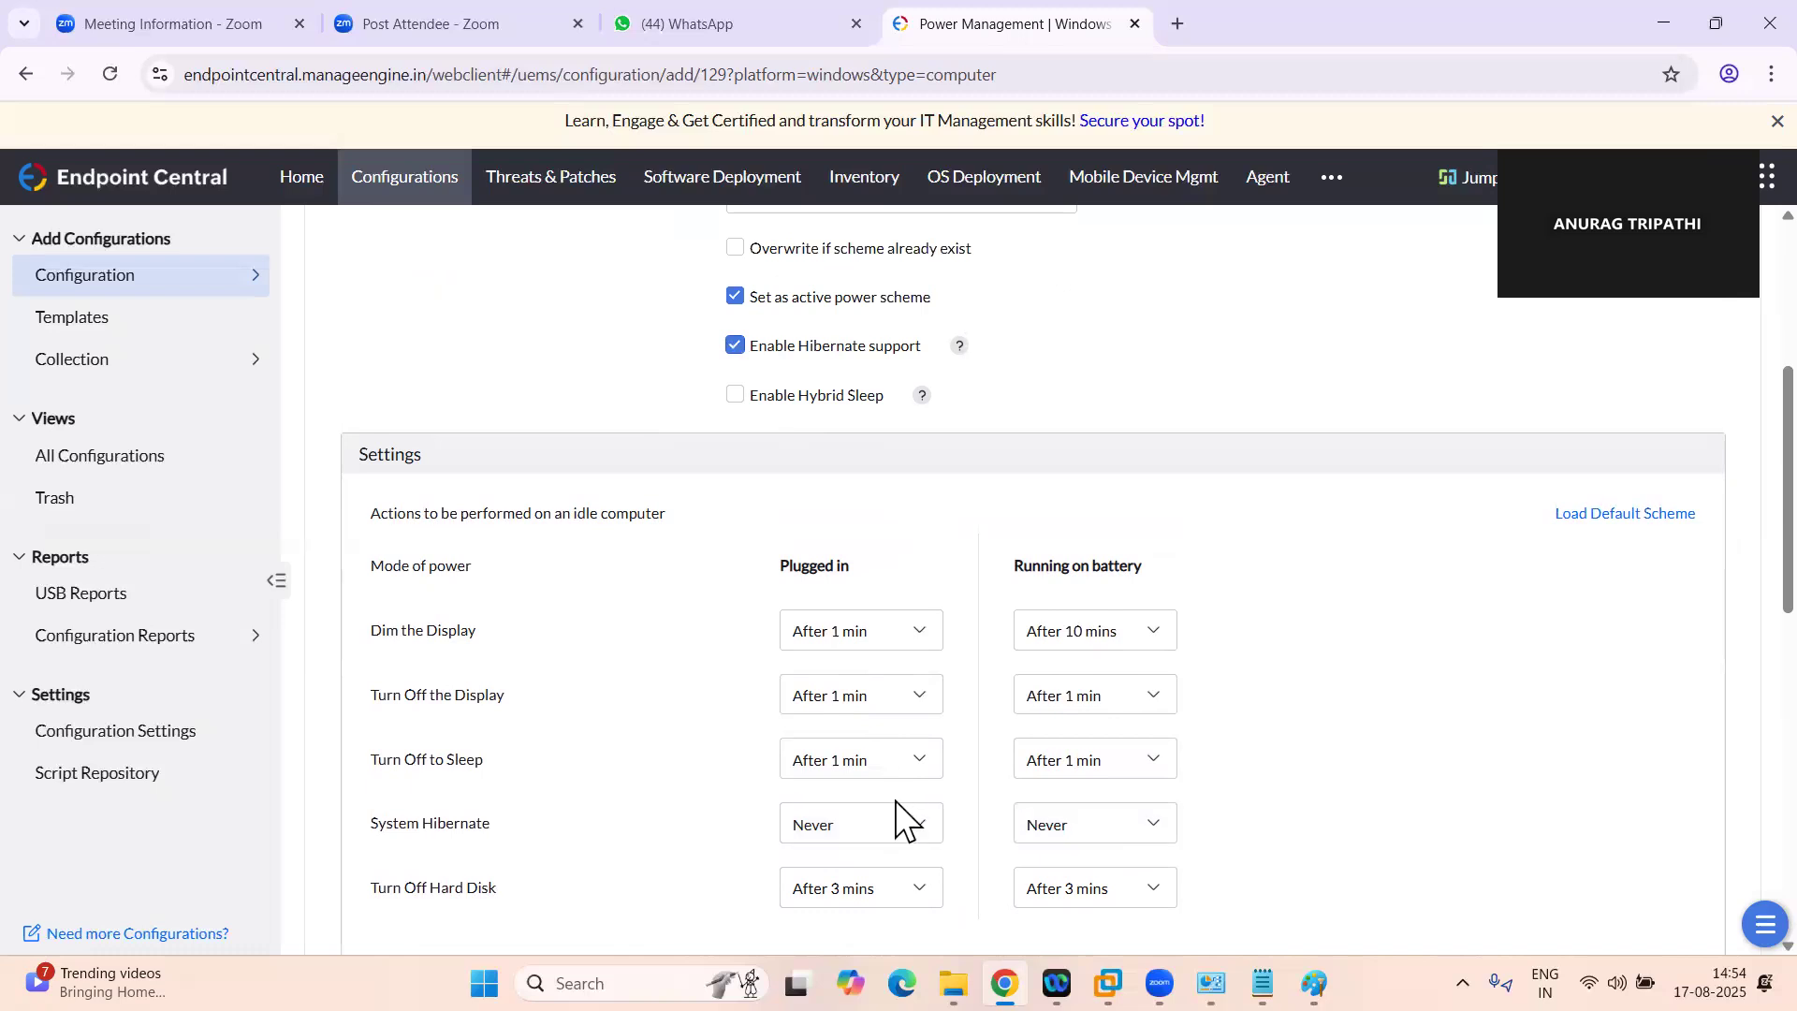
click(899, 824)
click(899, 824)
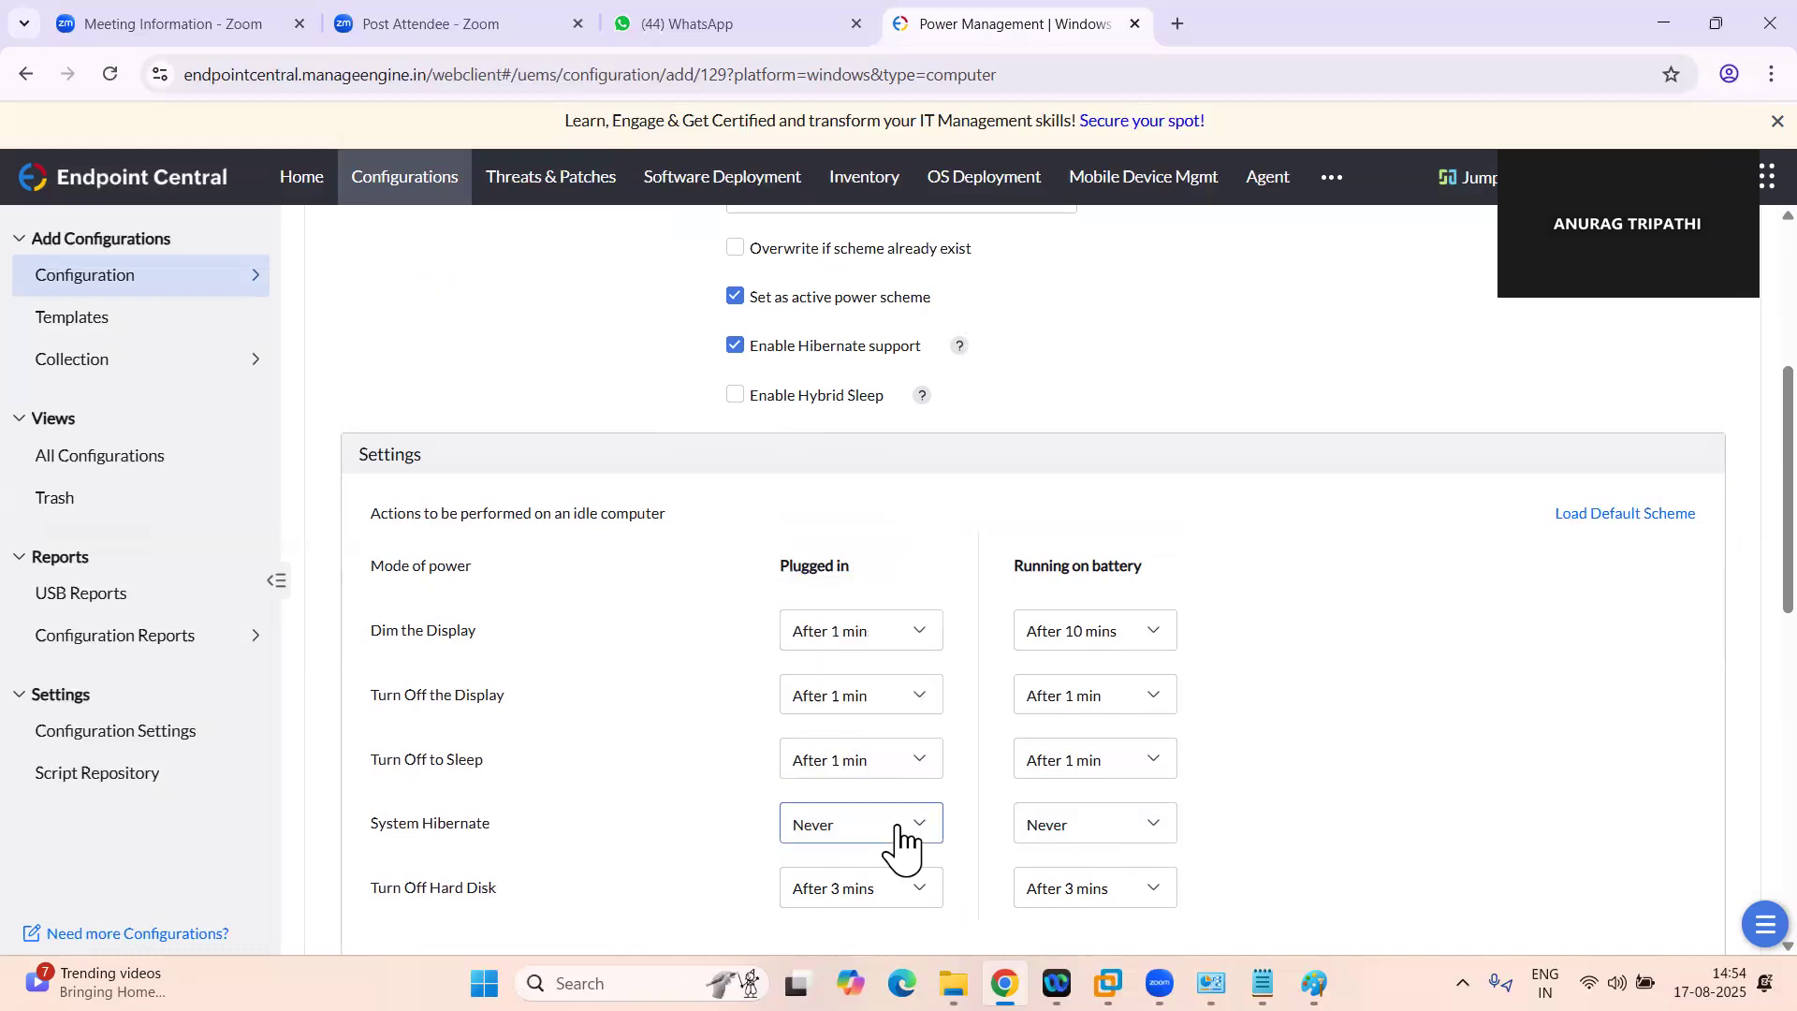
click(737, 348)
Enable the password prompt for when the computer resumes from Sleep in the scheme's Additional Settings
scroll(1035, 431, down, 3)
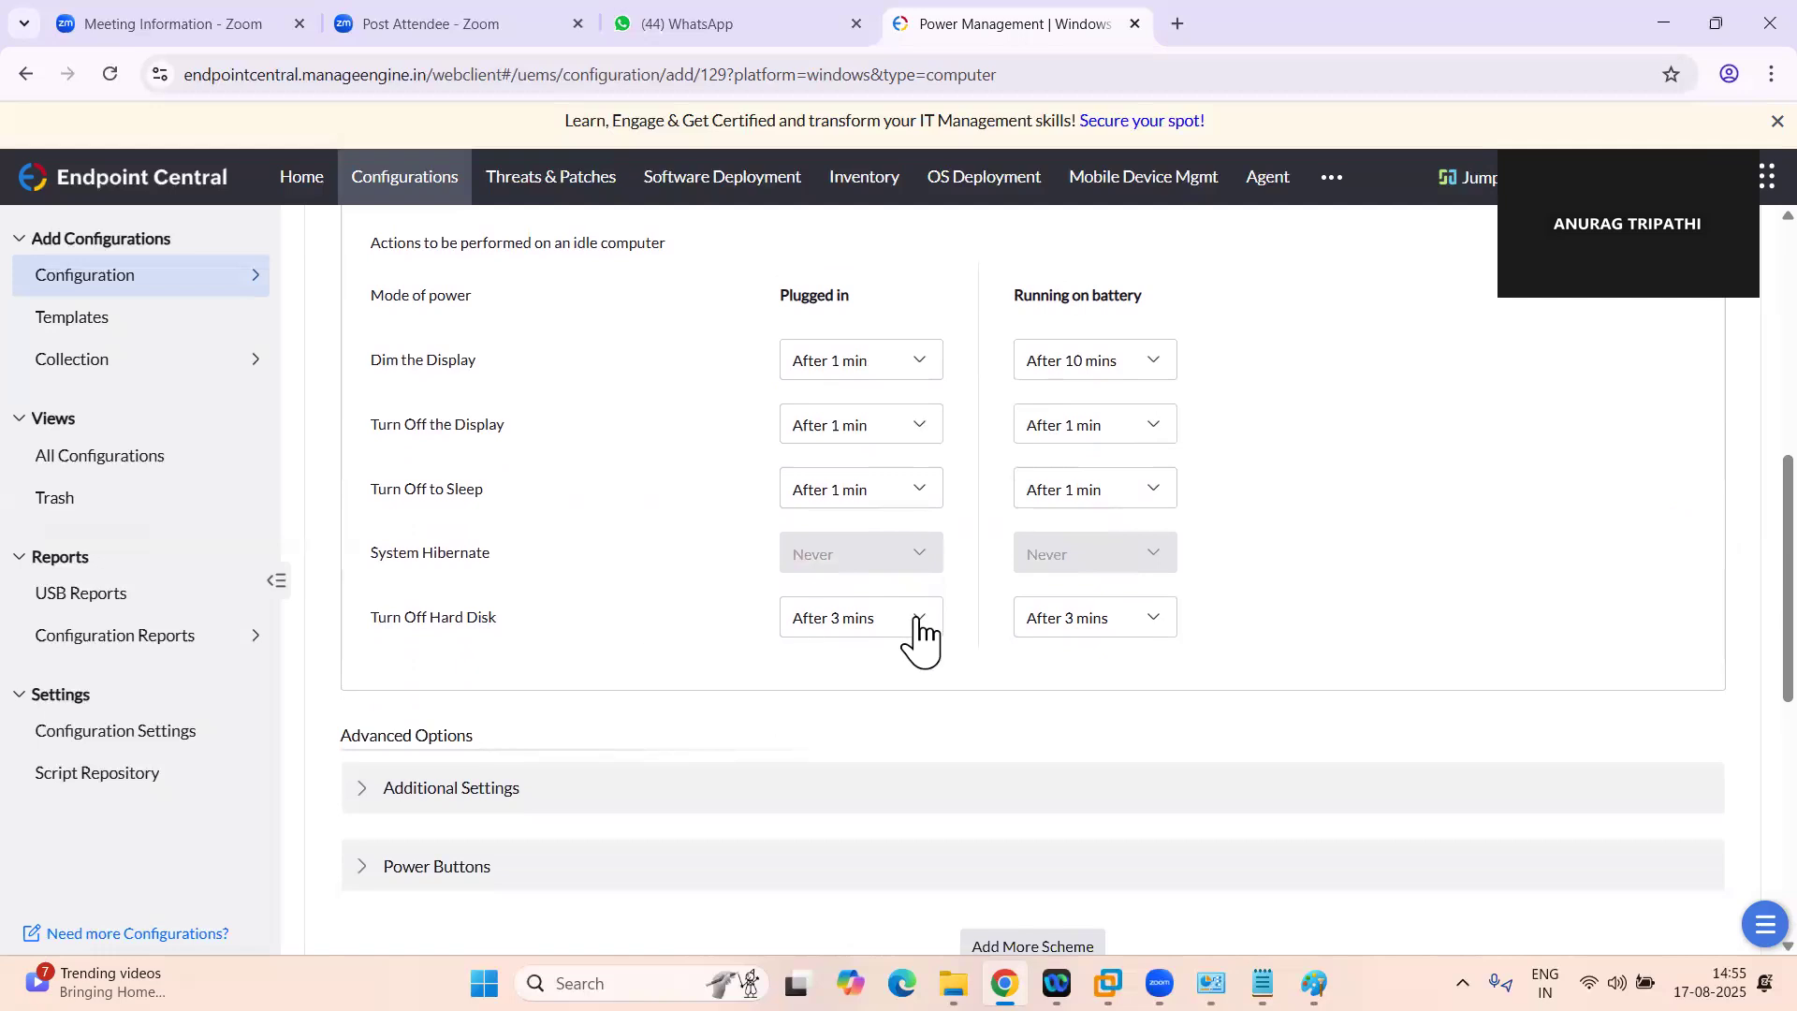
scroll(799, 714, down, 1)
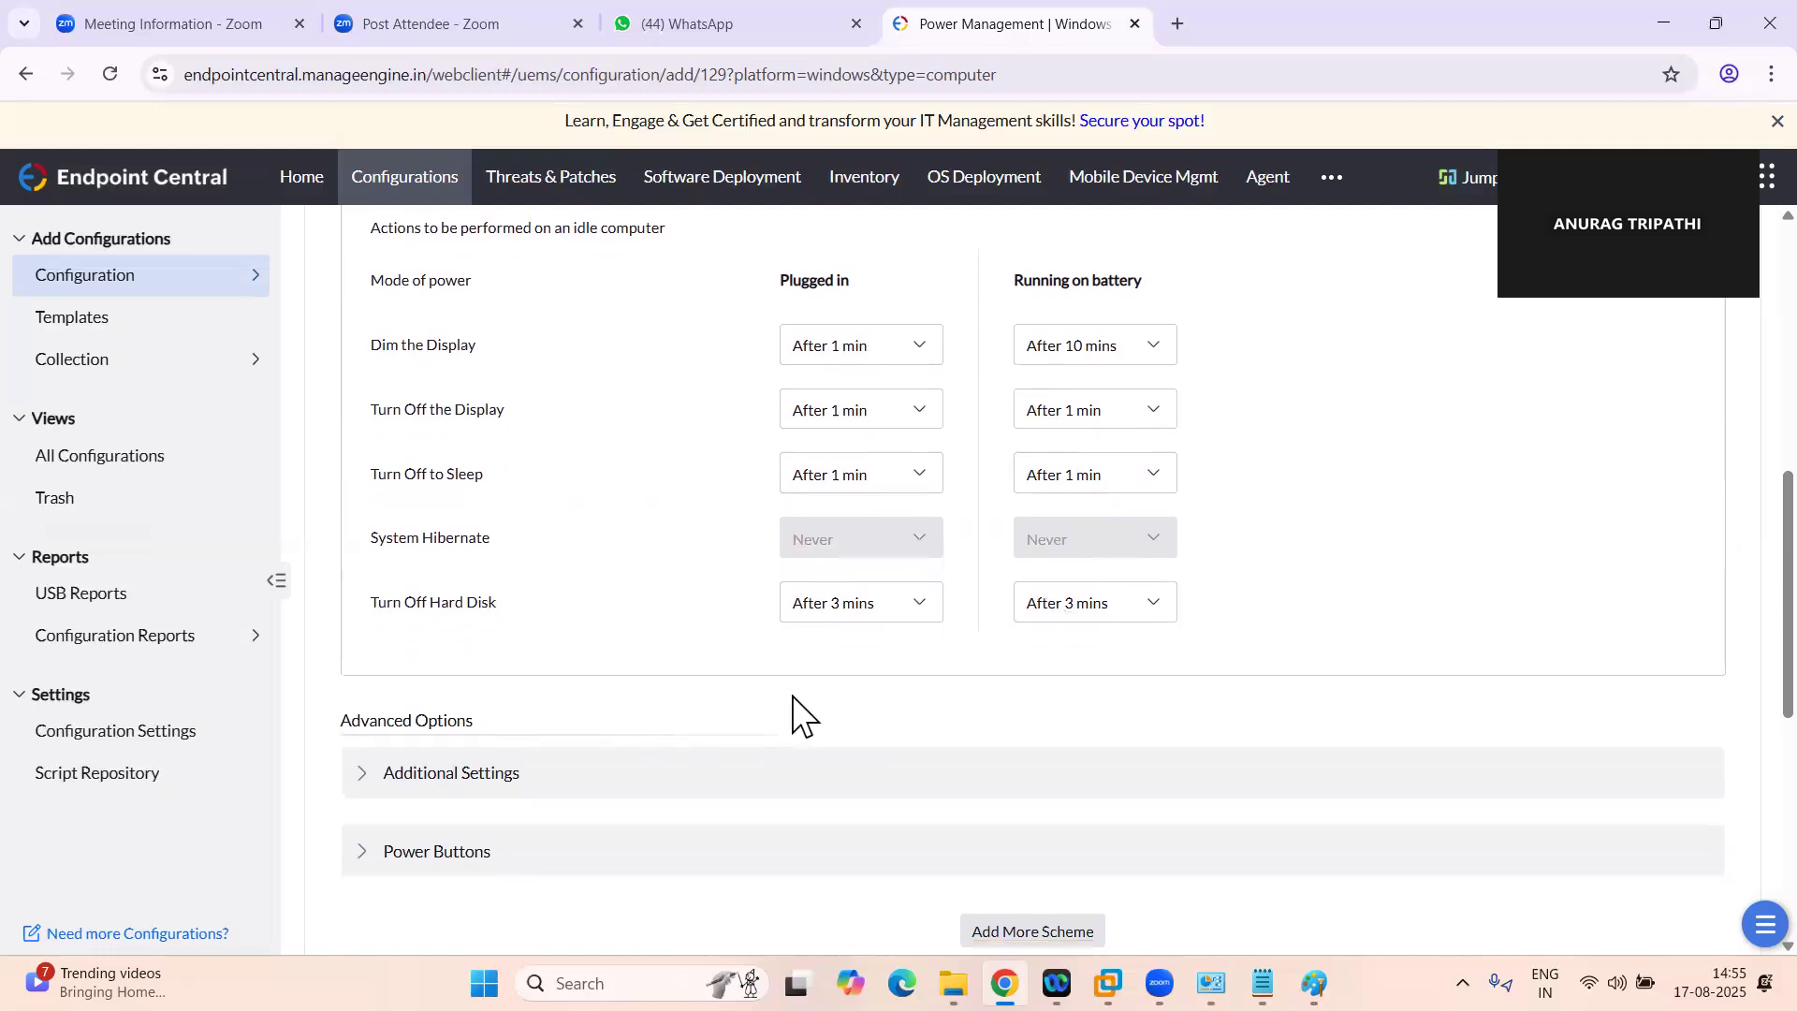
click(376, 697)
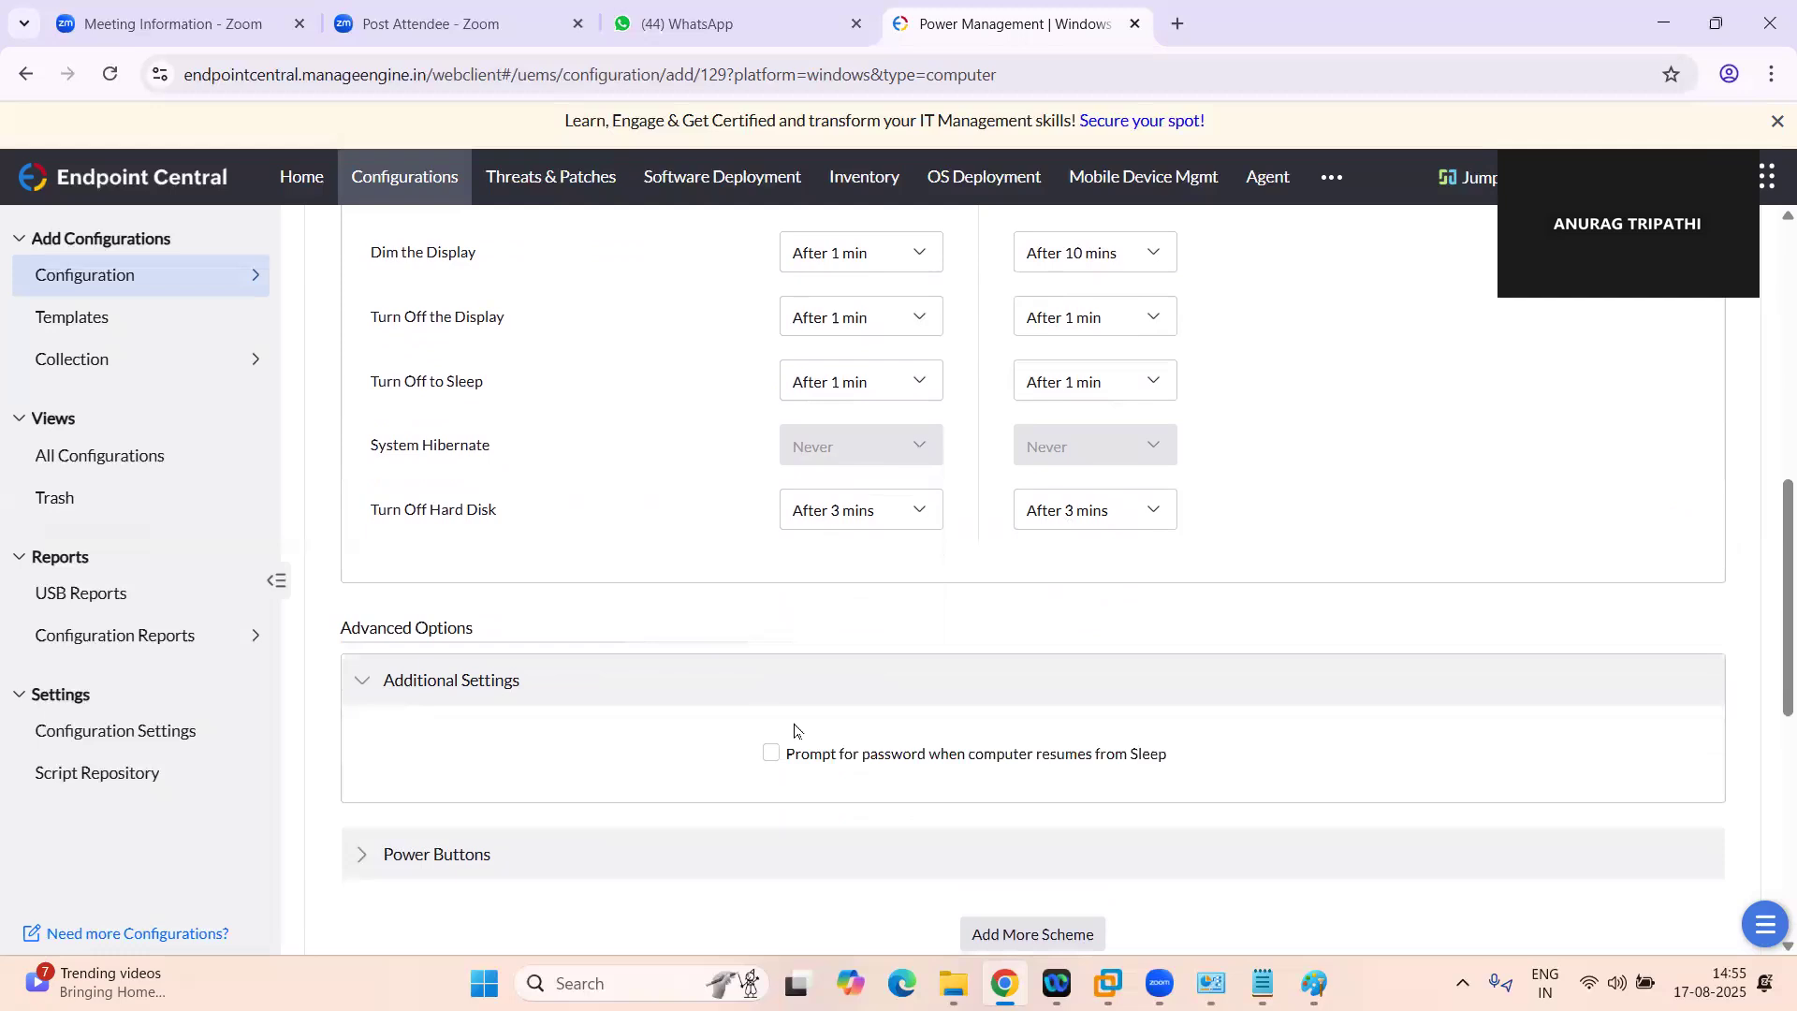
scroll(795, 729, down, 1)
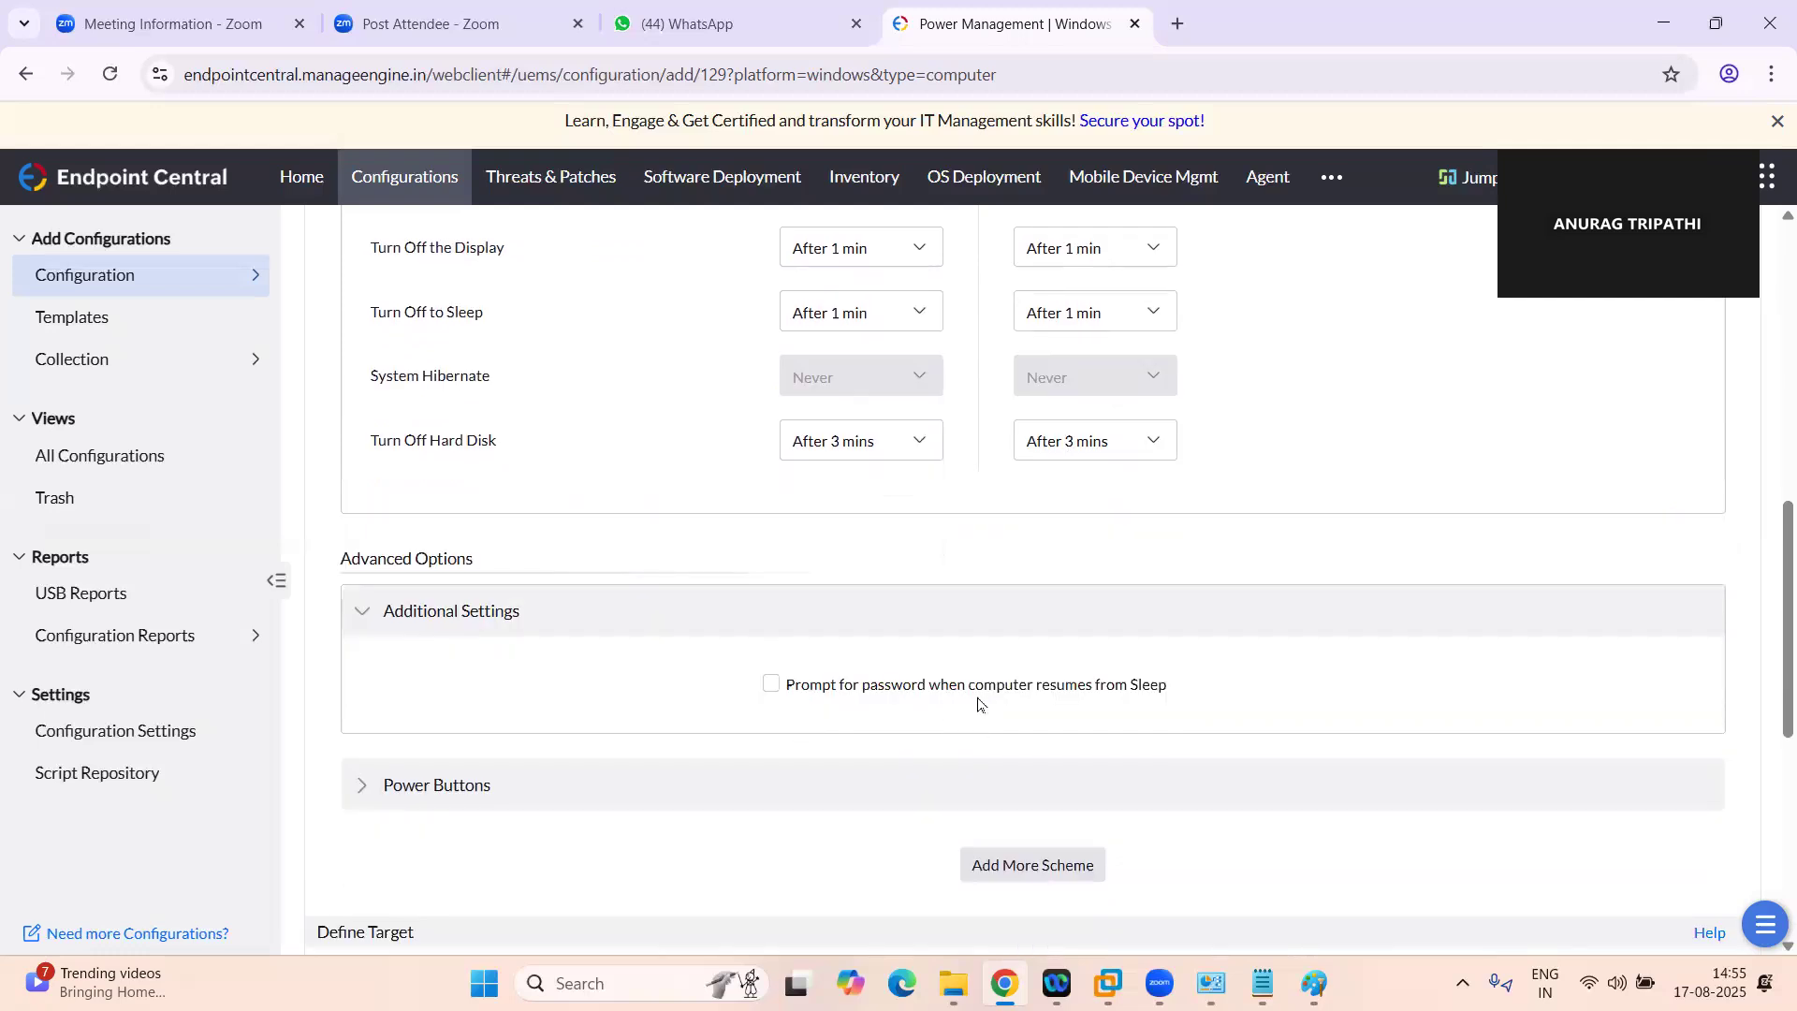
click(774, 687)
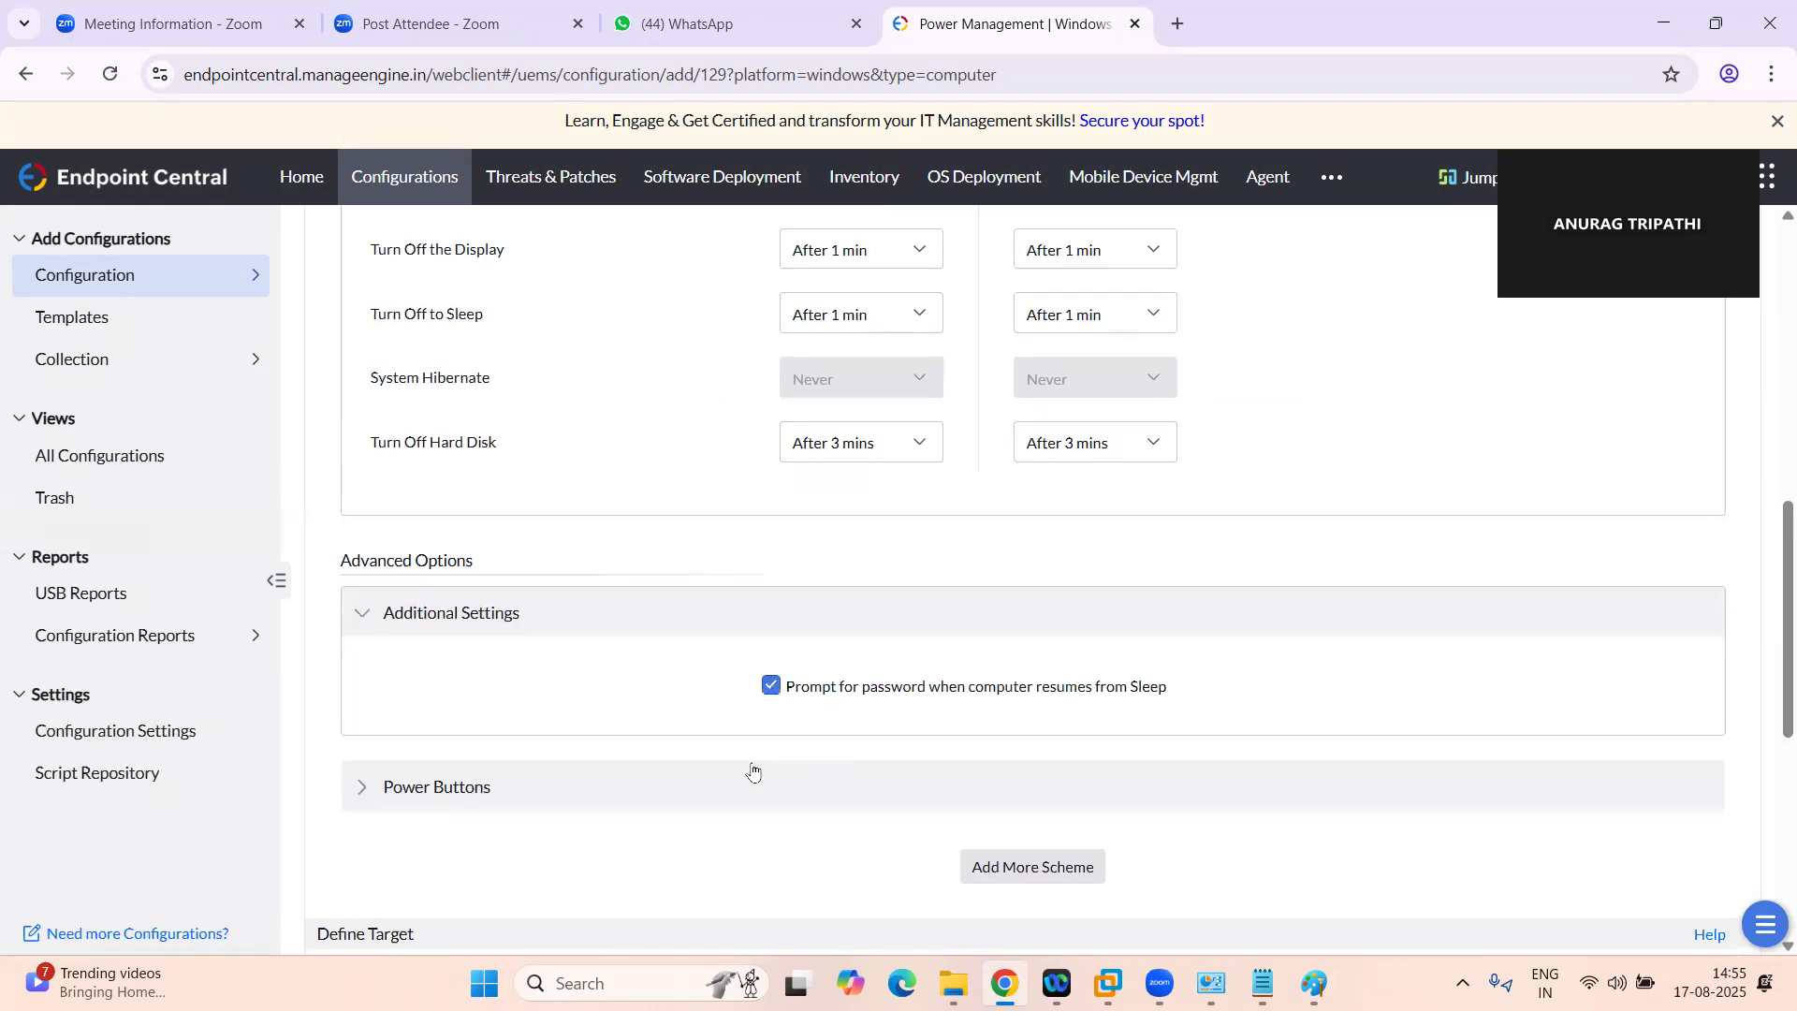
Expand the Power Buttons options and examine the actions offered for closing the lid and pressing the Power and Sleep buttons
scroll(658, 744, down, 2)
click(460, 632)
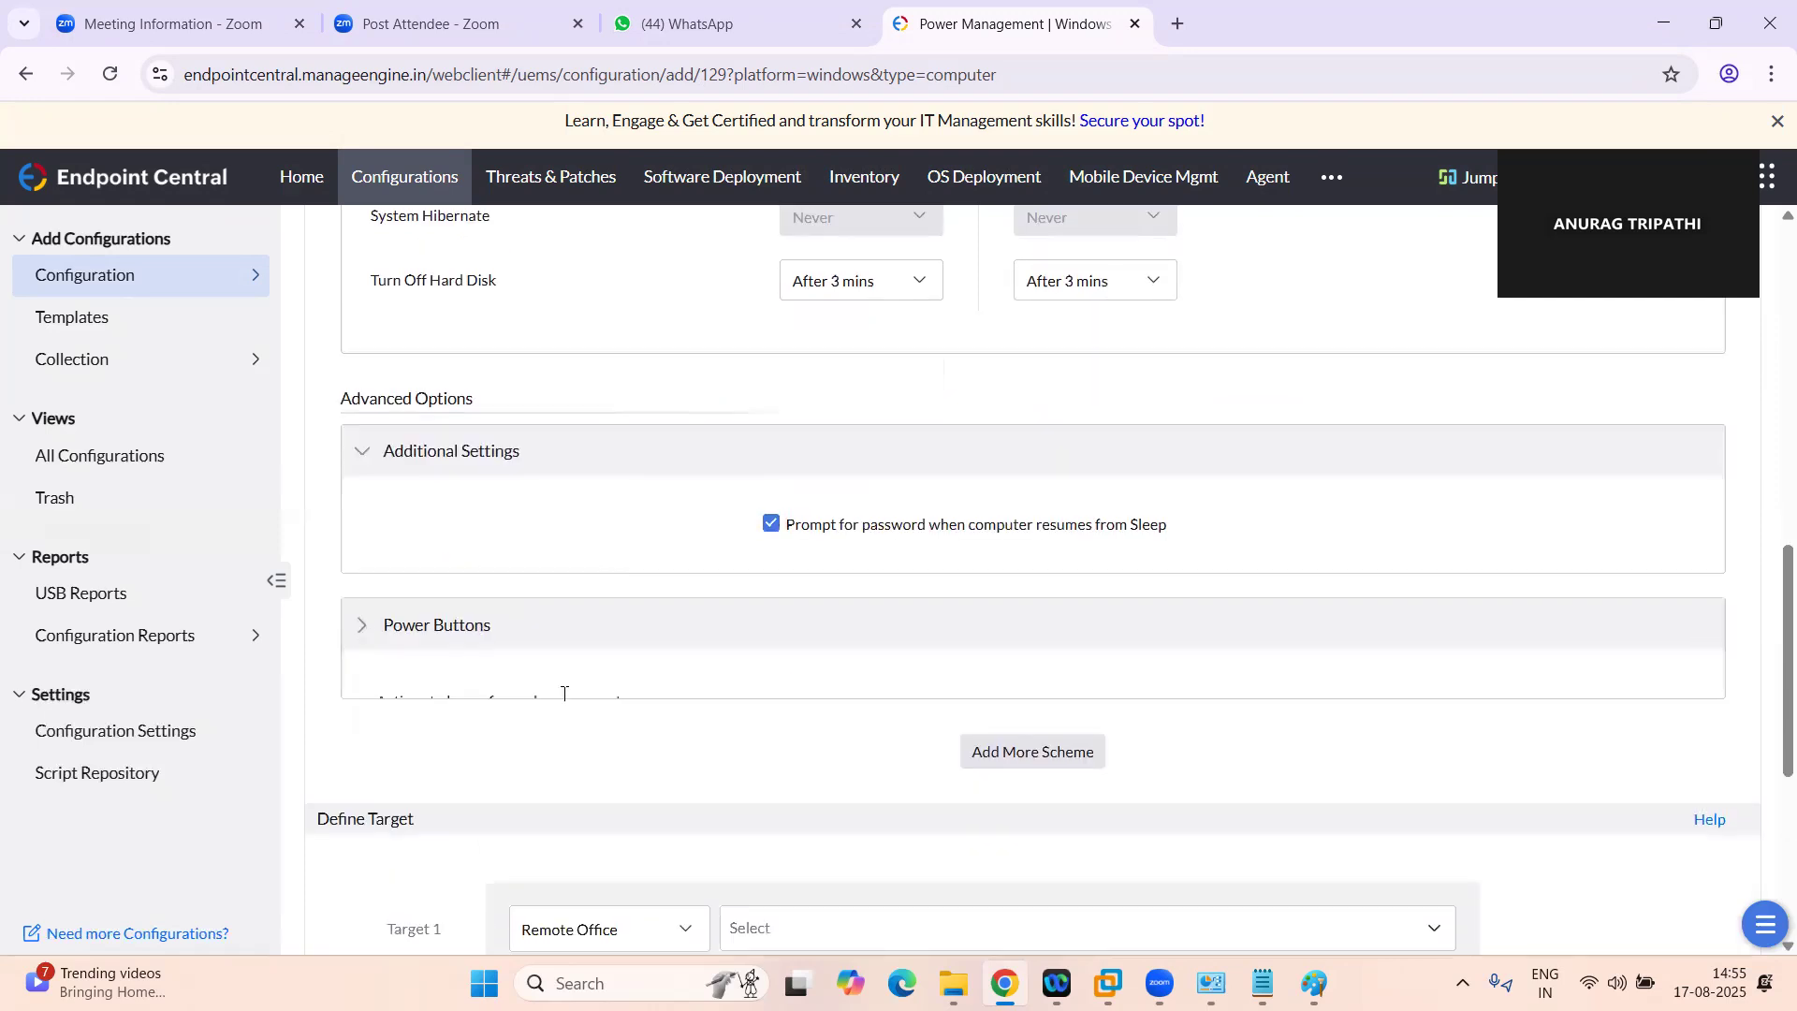
scroll(634, 727, down, 3)
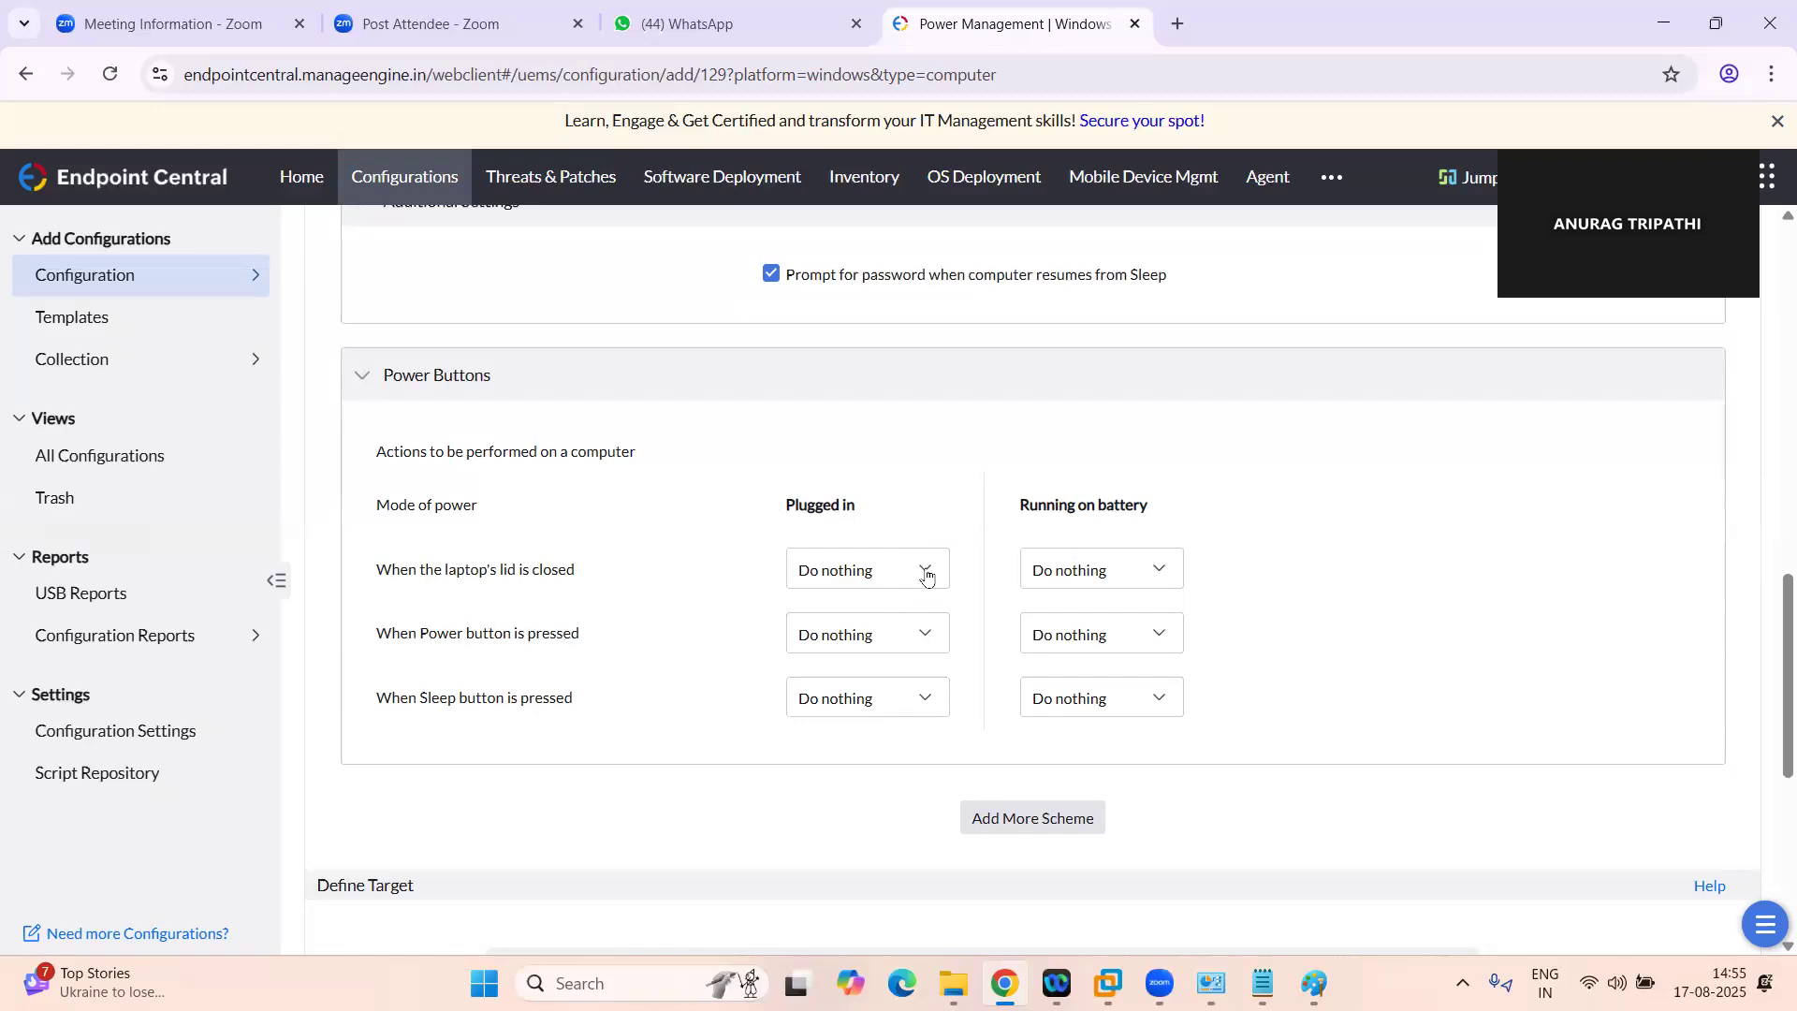
click(854, 573)
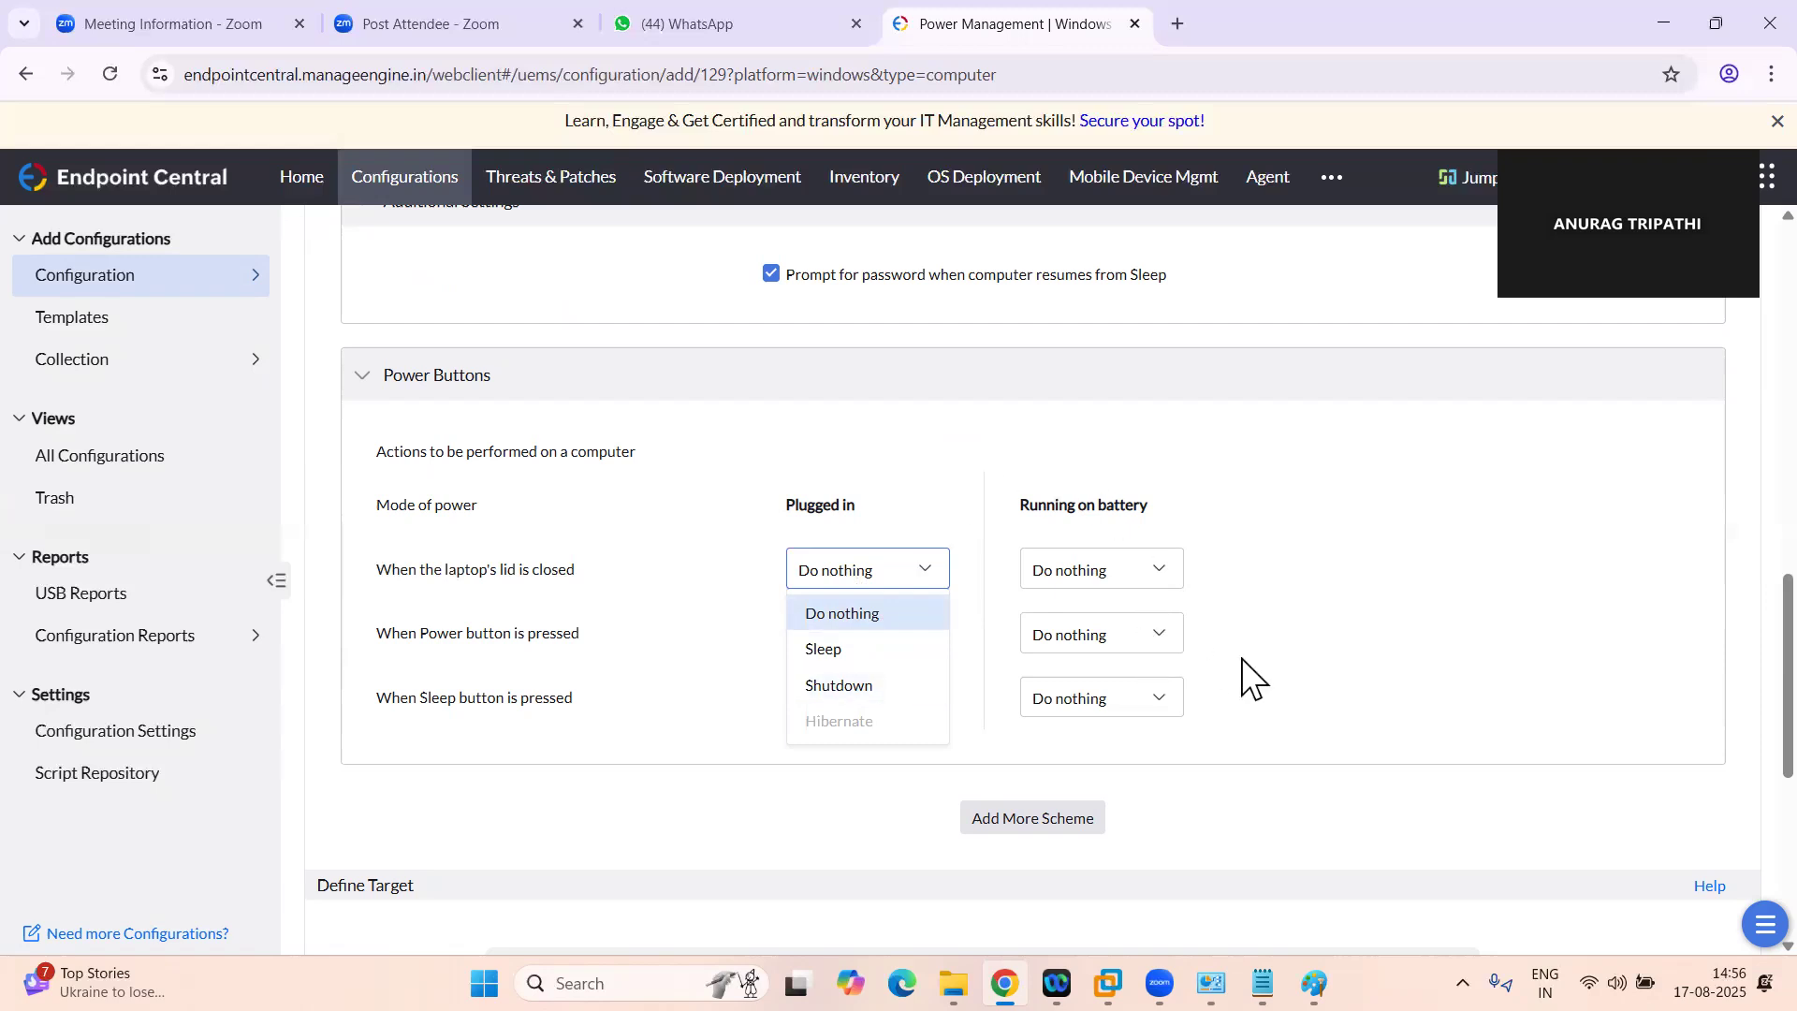
click(1156, 583)
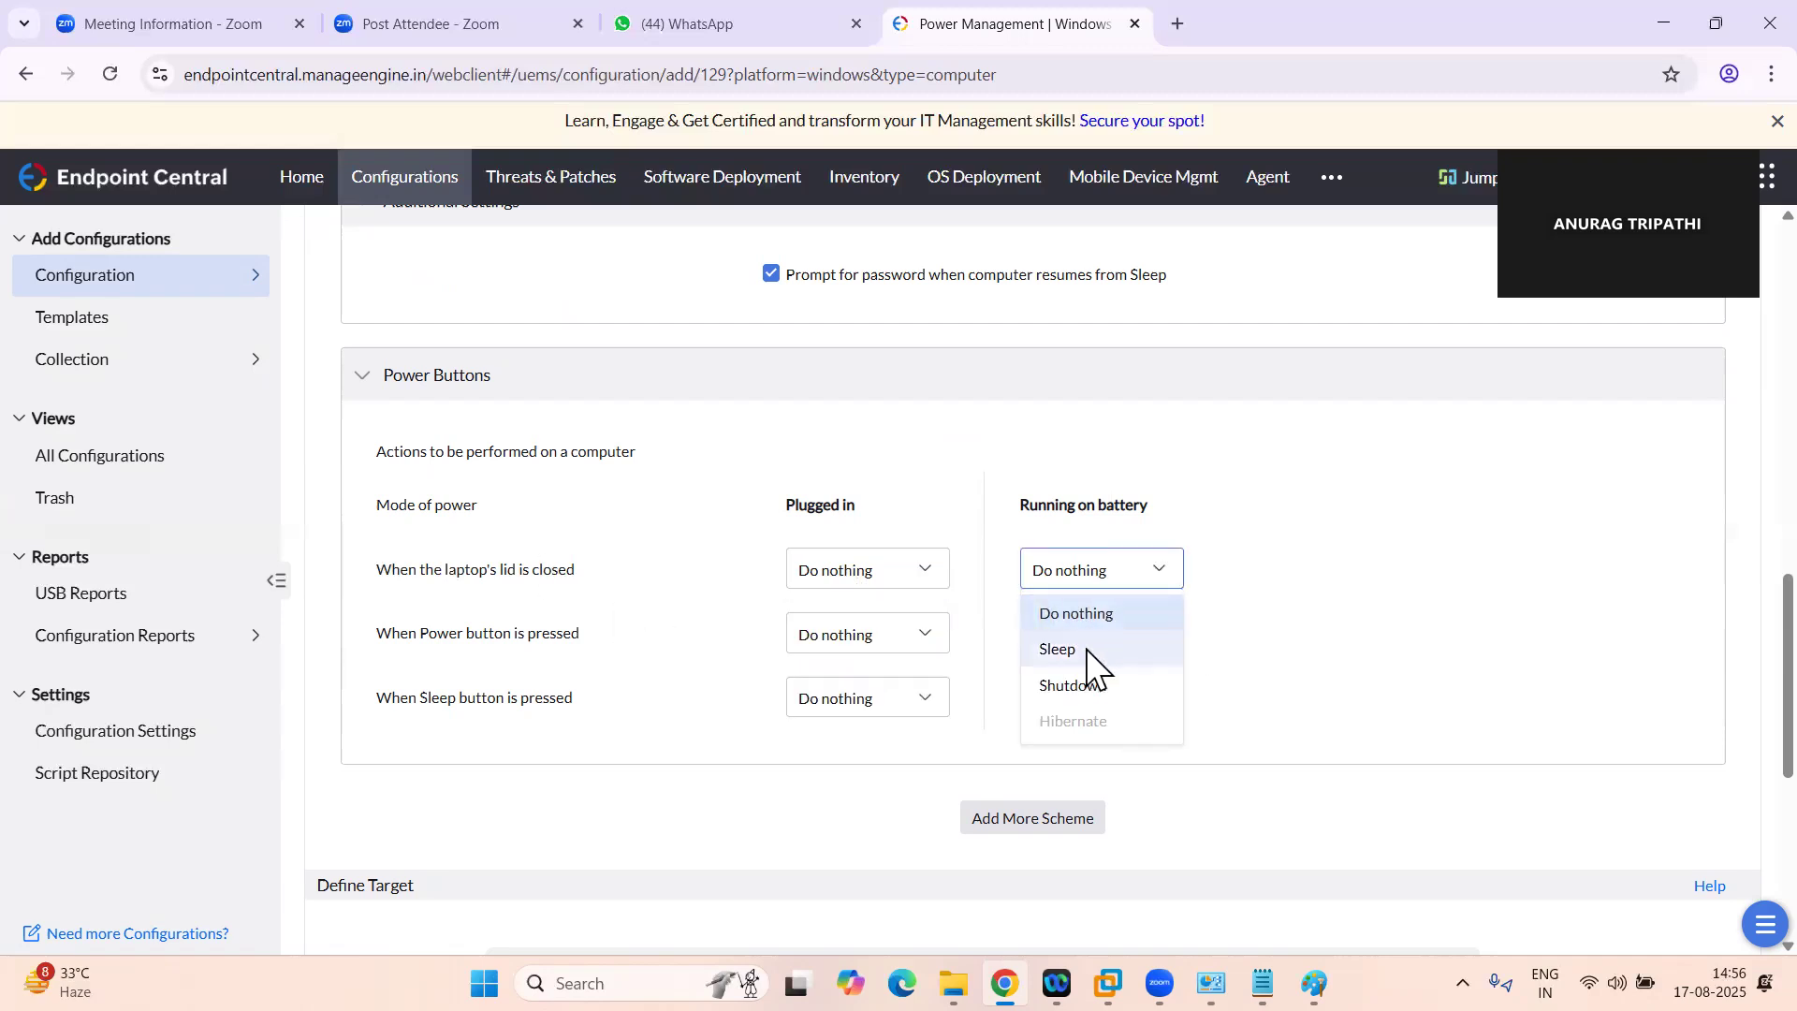
click(684, 663)
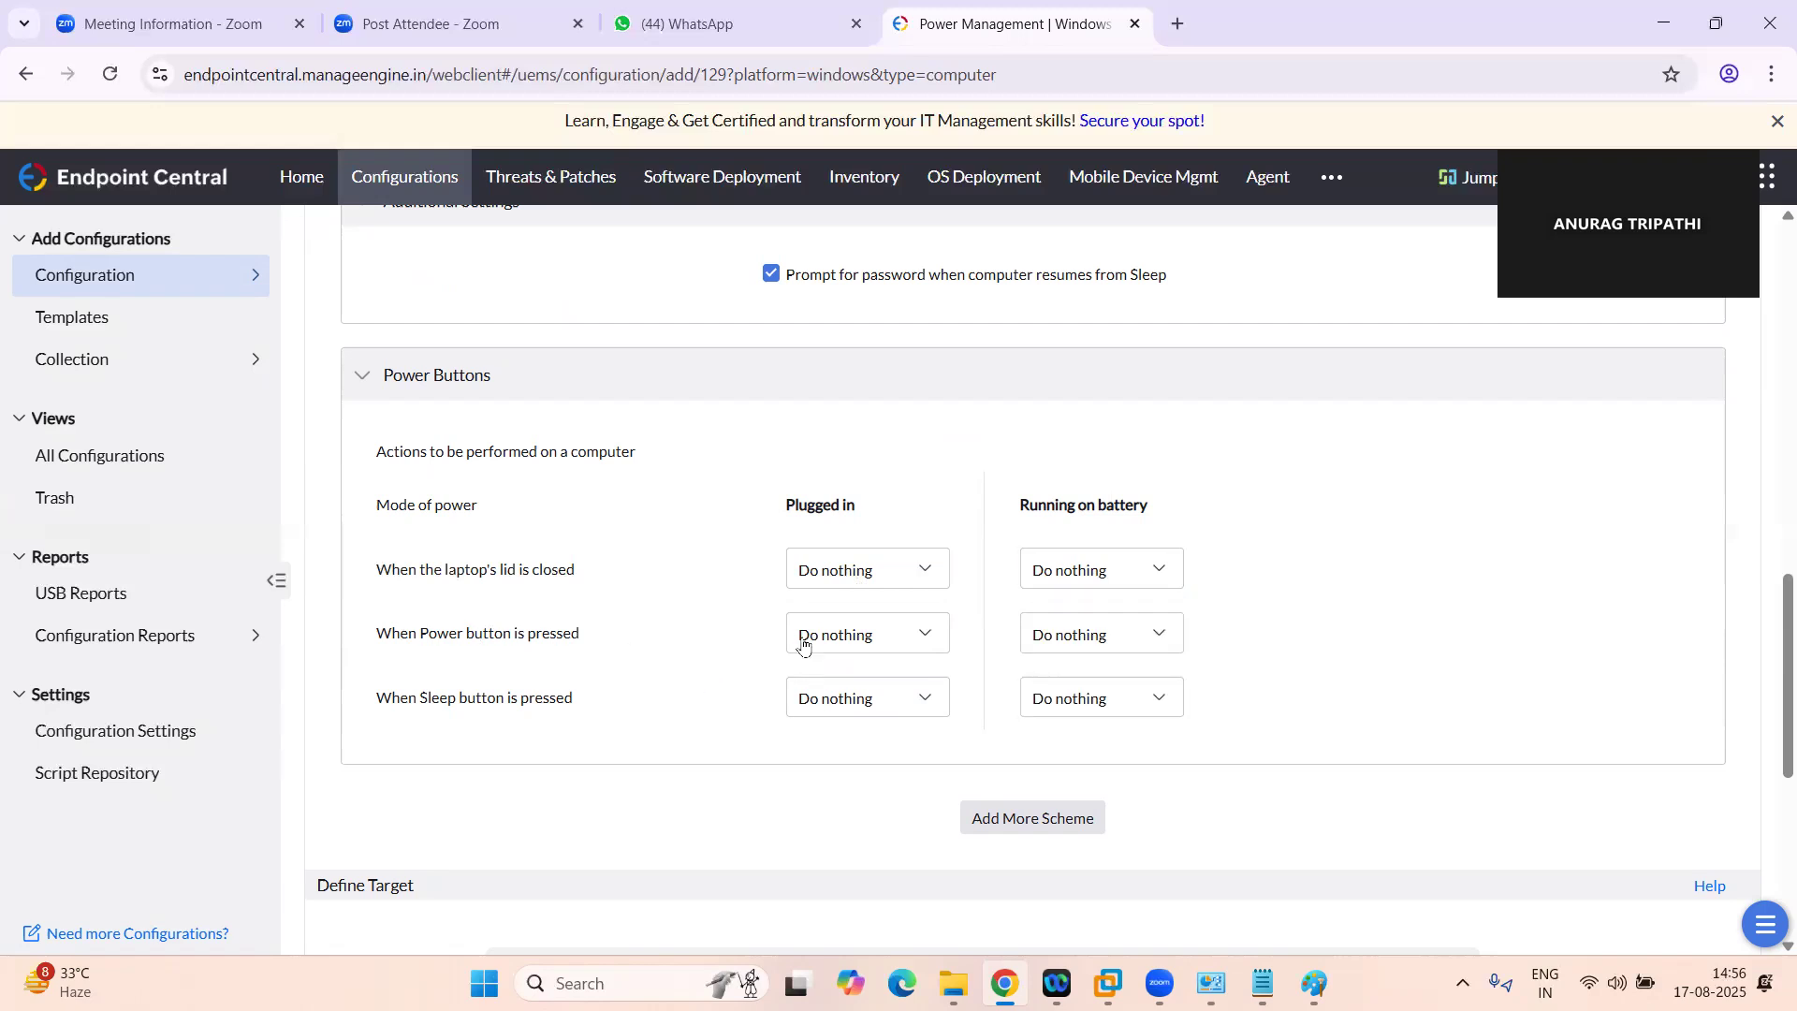
click(847, 642)
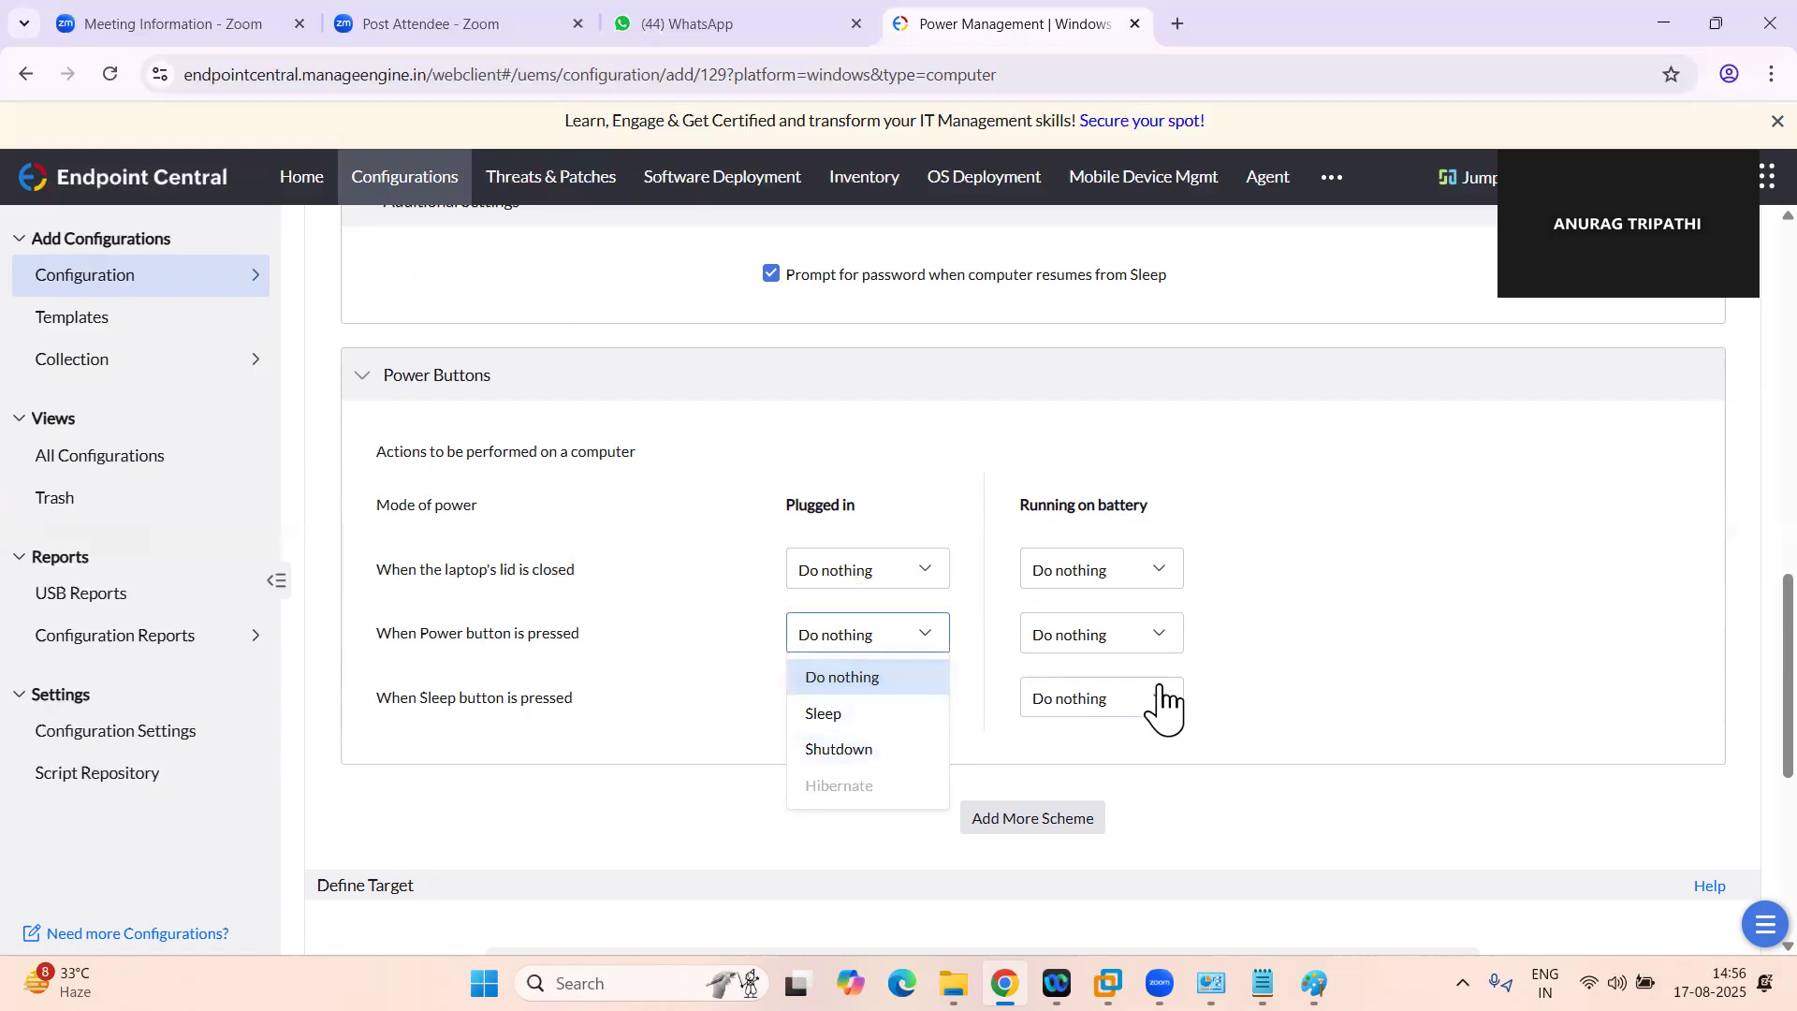
click(682, 734)
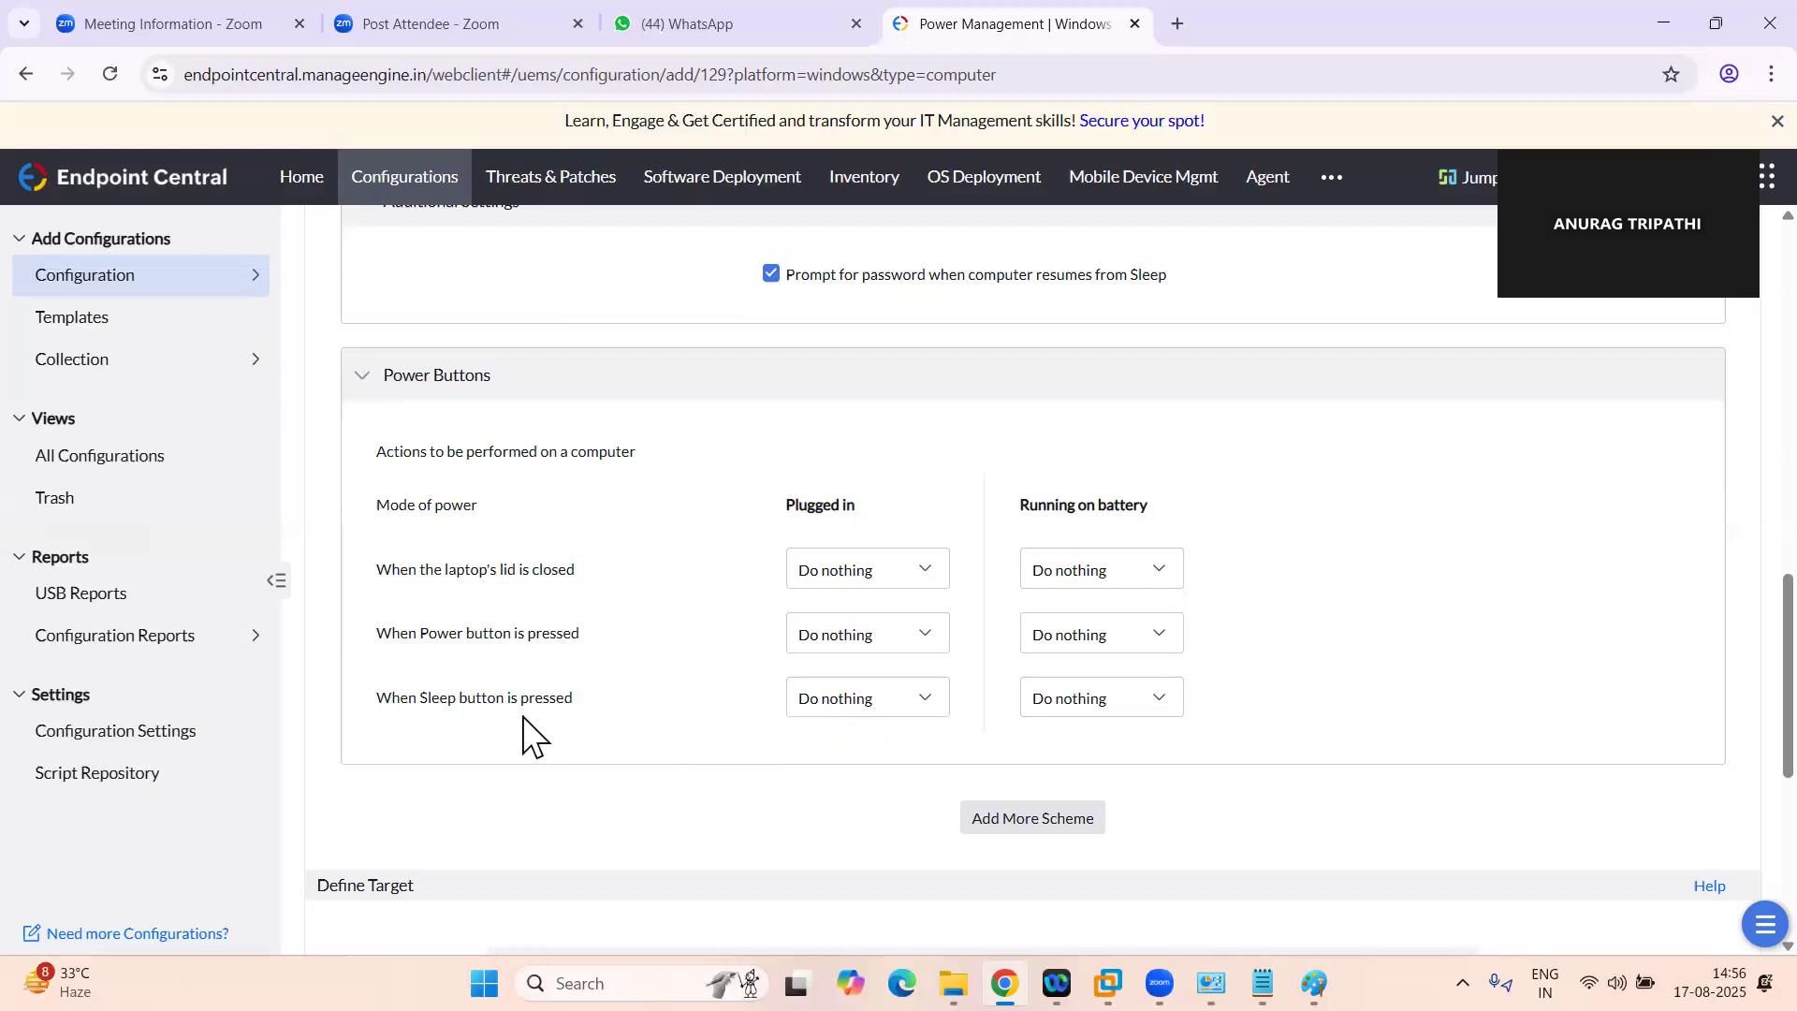
click(870, 709)
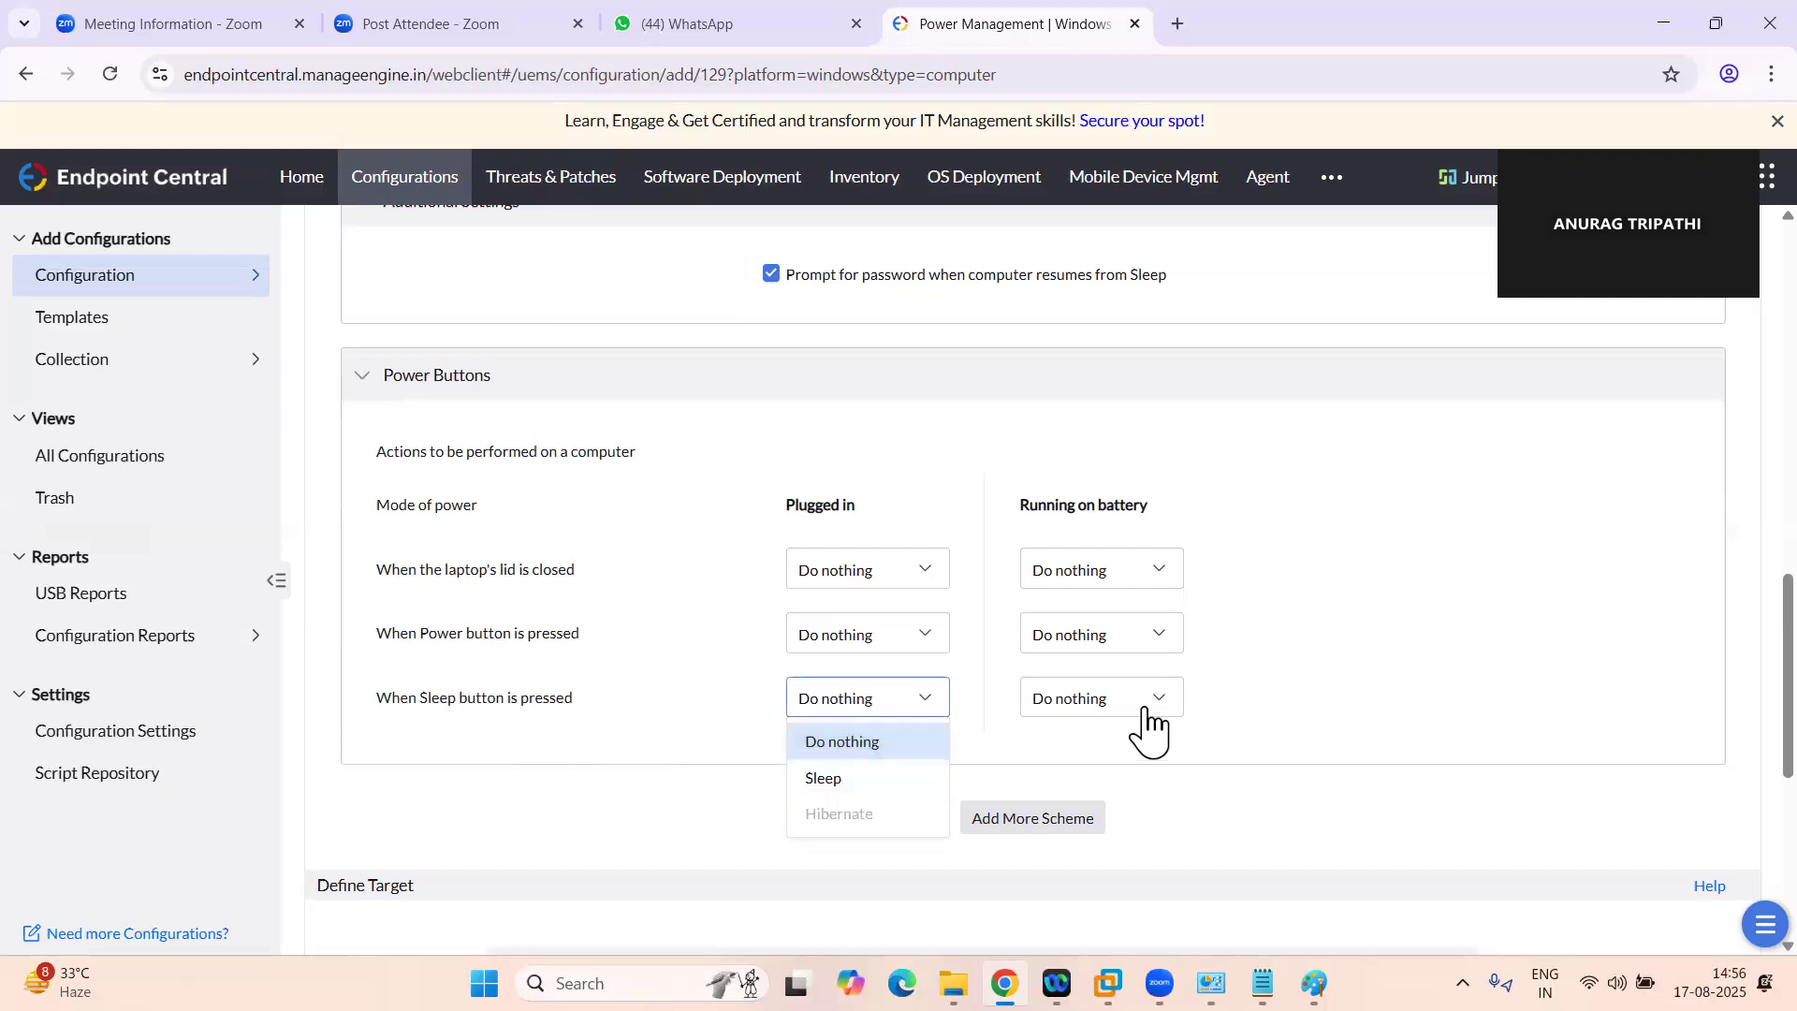
click(1274, 708)
Set the plugged-in action for closing the laptop's lid to Shutdown
scroll(1274, 708, down, 1)
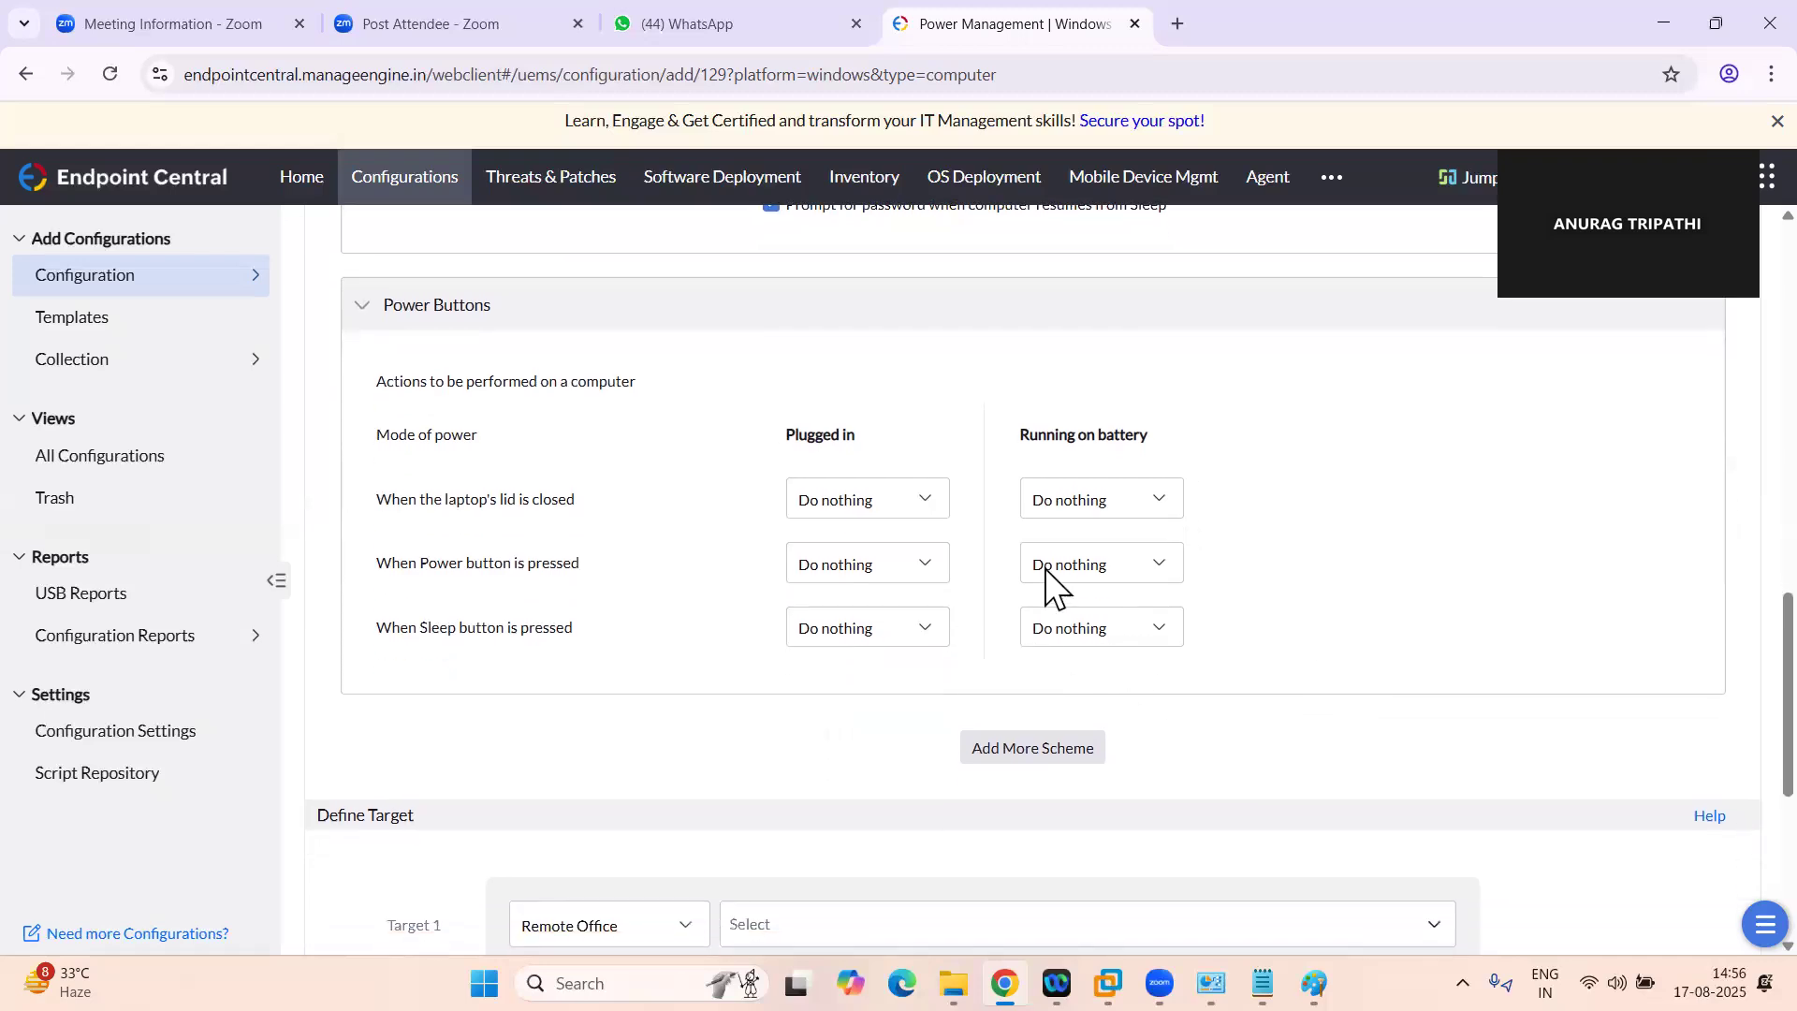
click(901, 491)
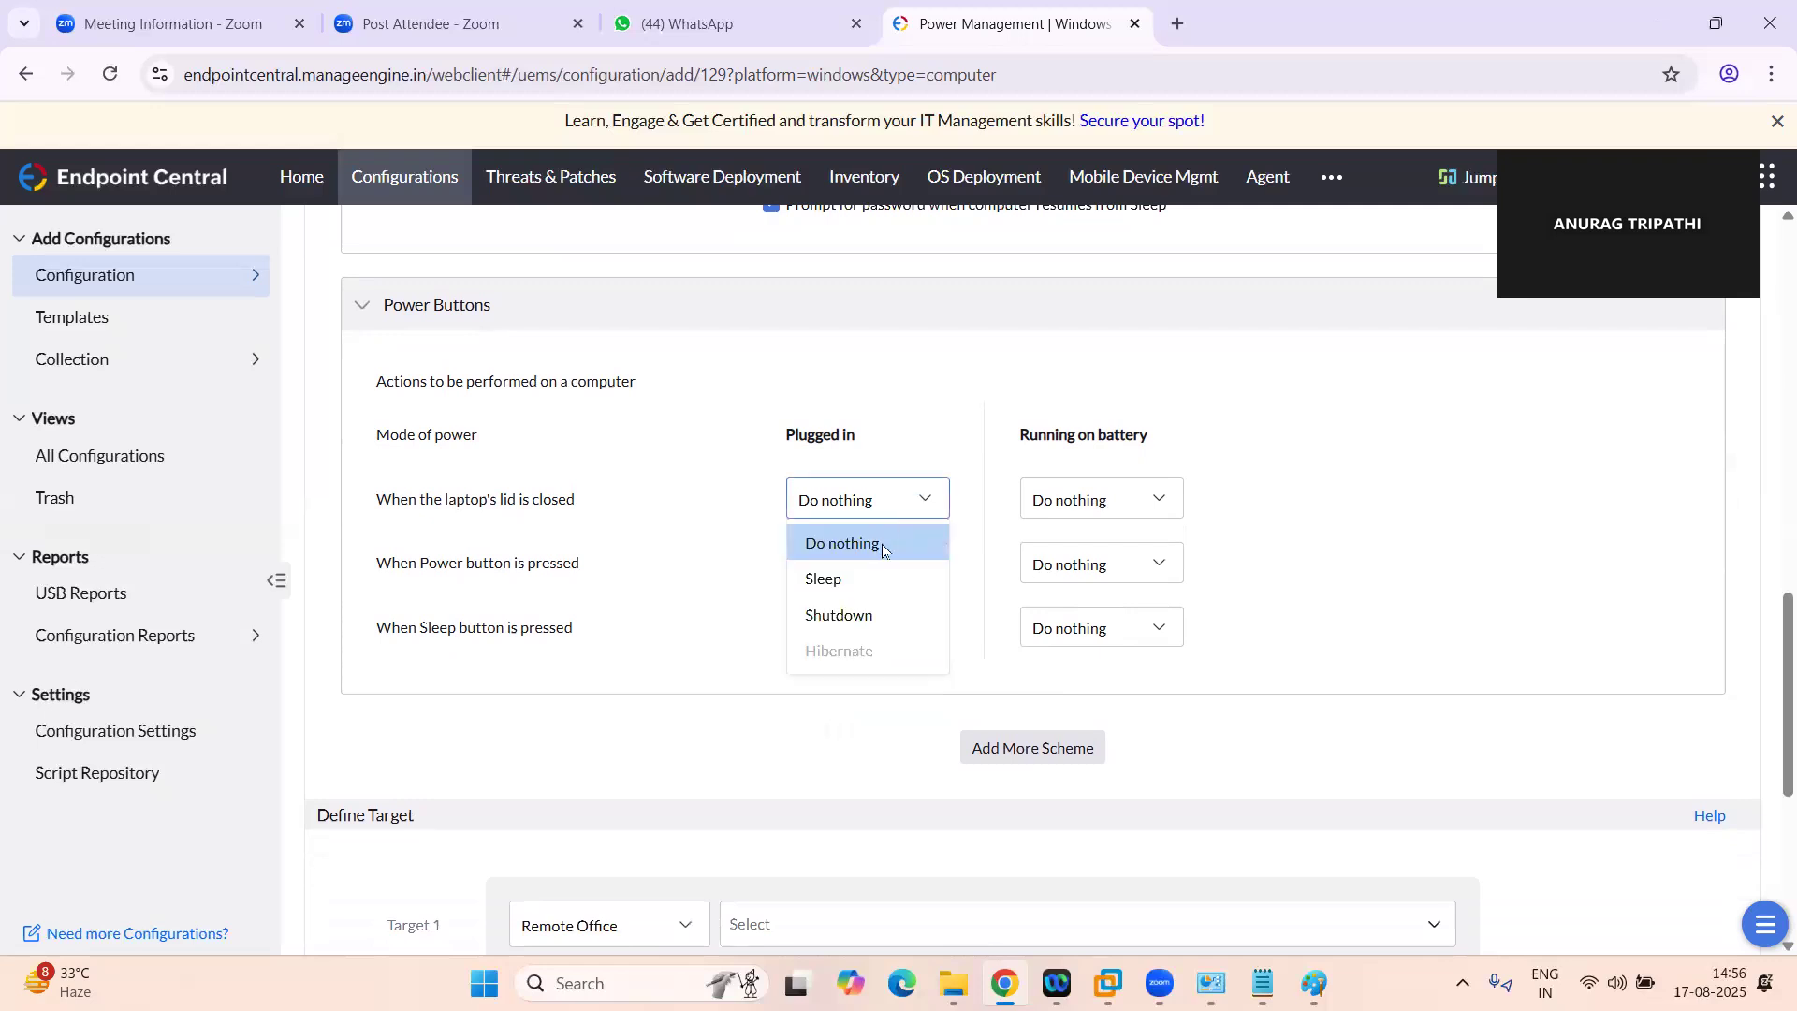
click(839, 615)
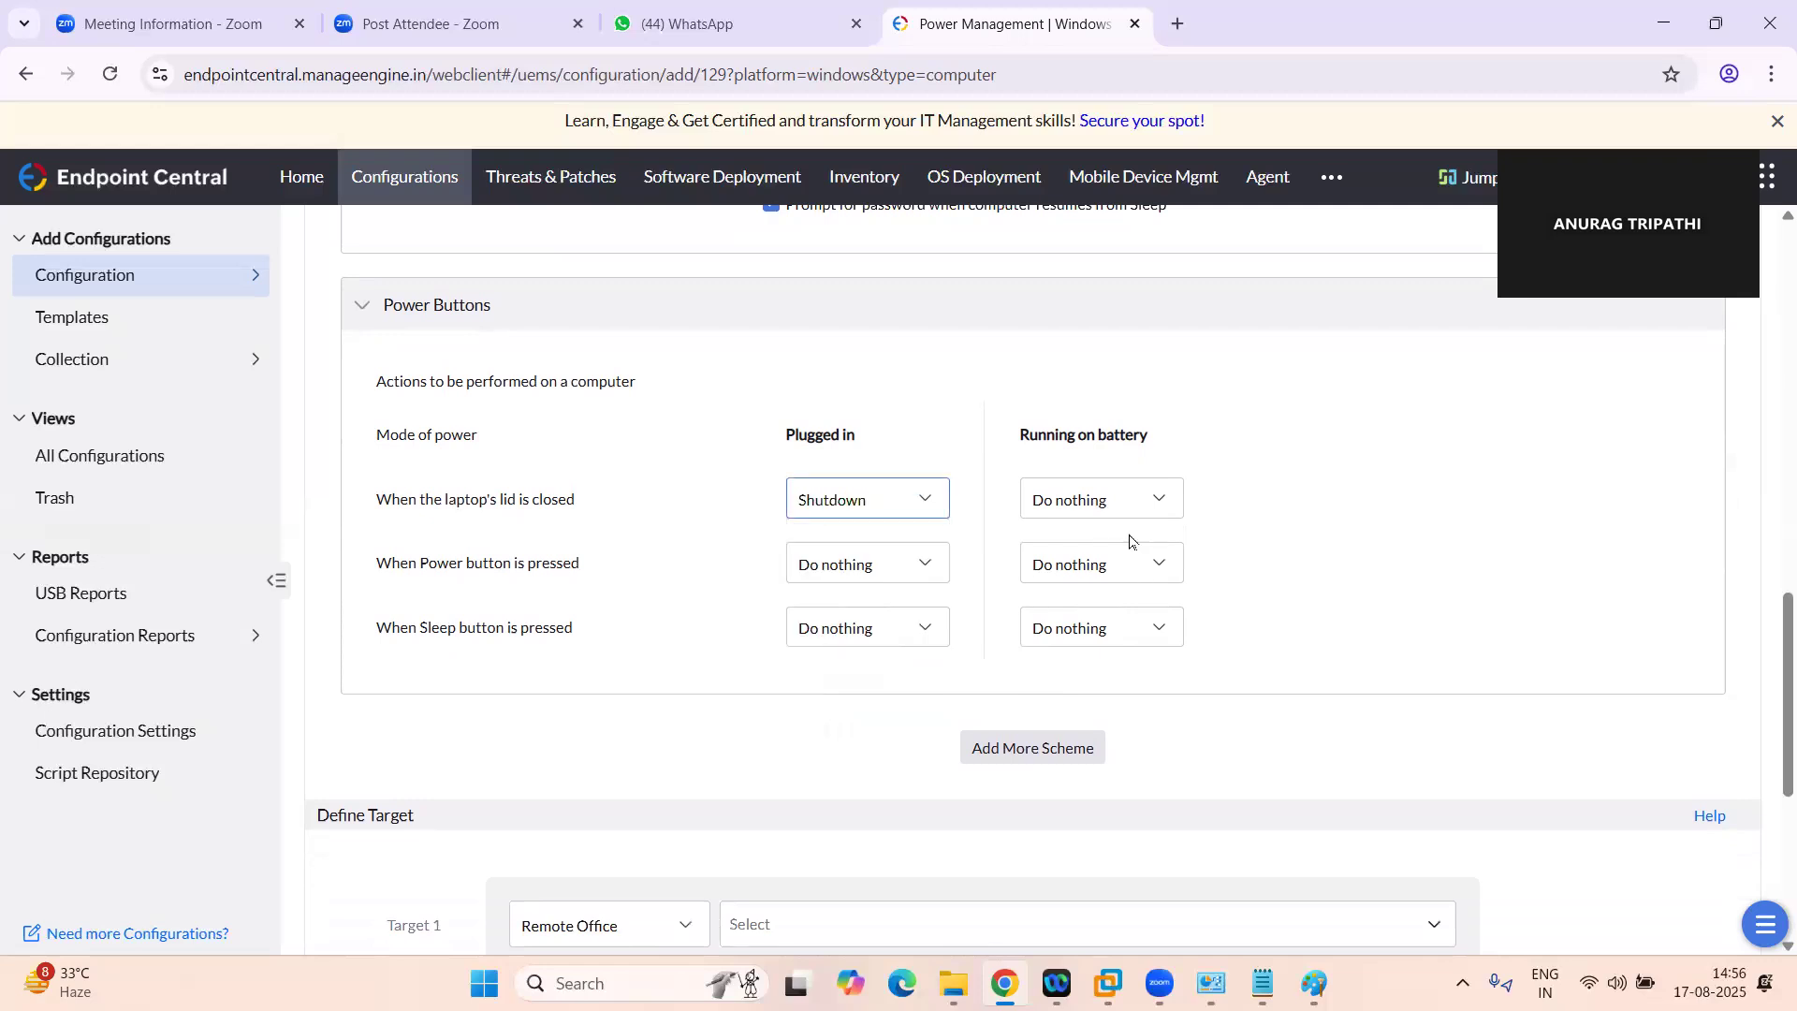
Set the action for closing the laptop's lid to Sleep, both plugged in and running on battery
click(888, 496)
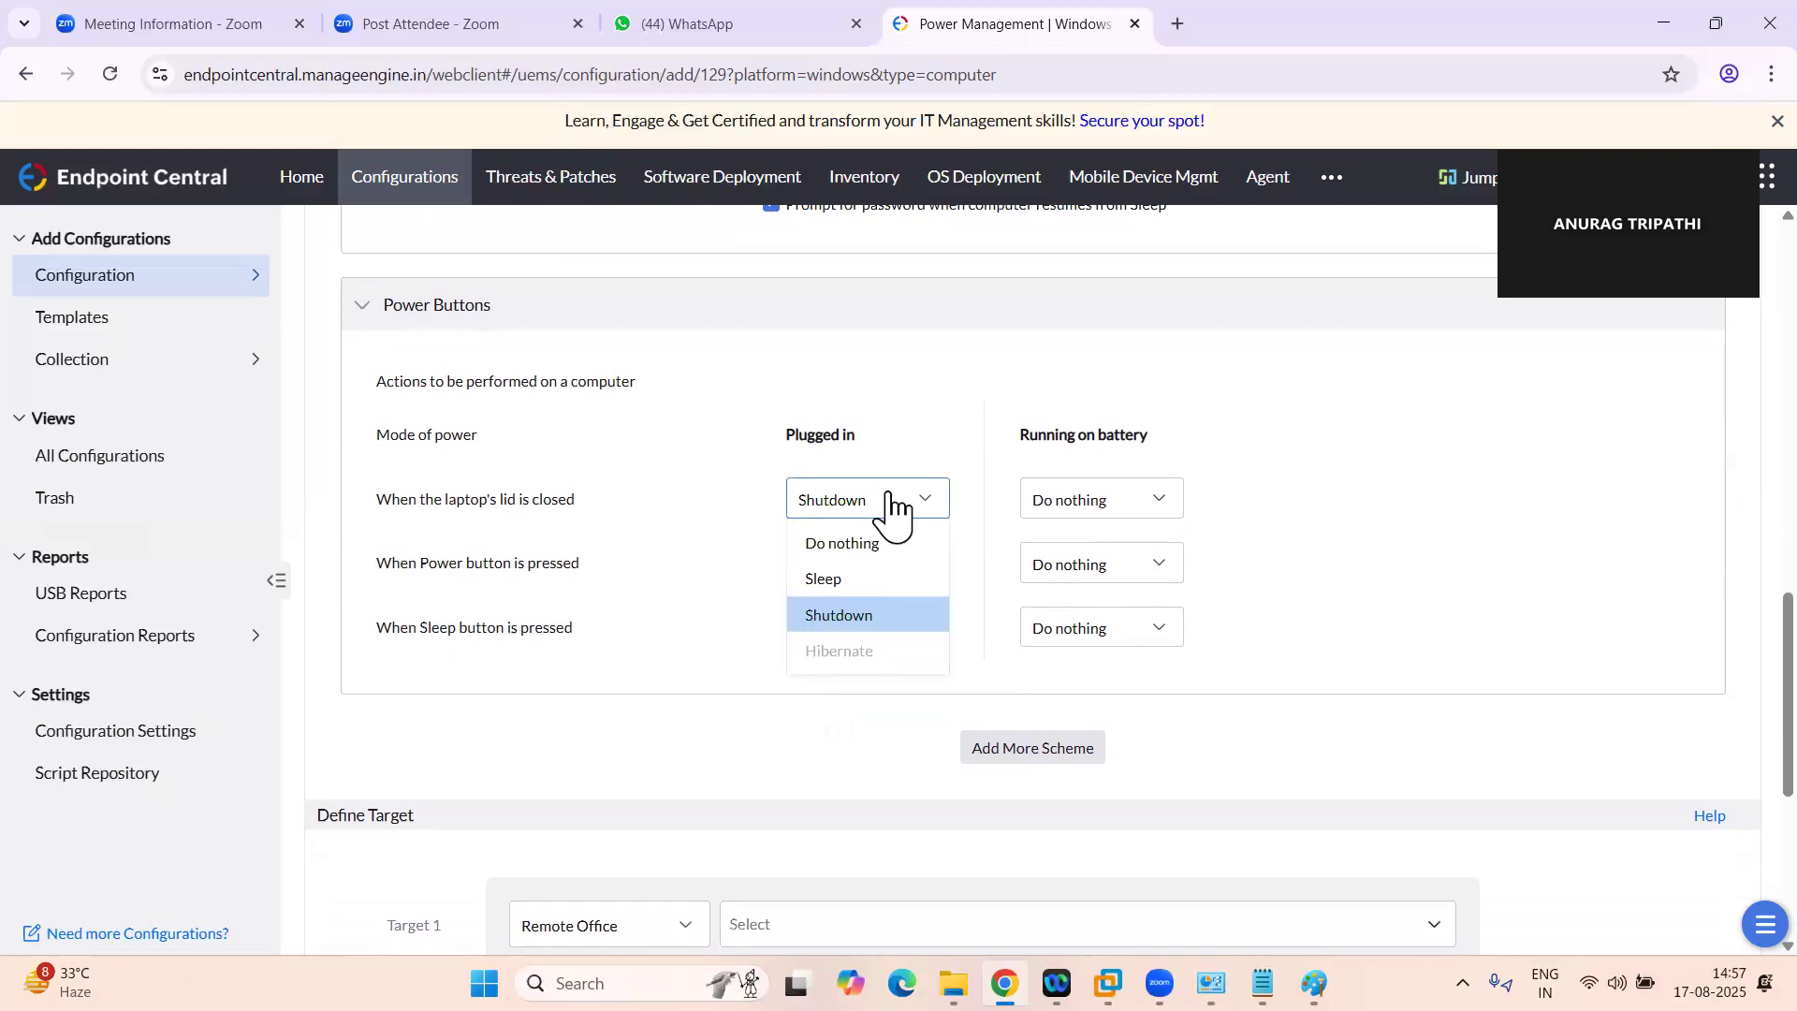
click(838, 578)
click(1074, 505)
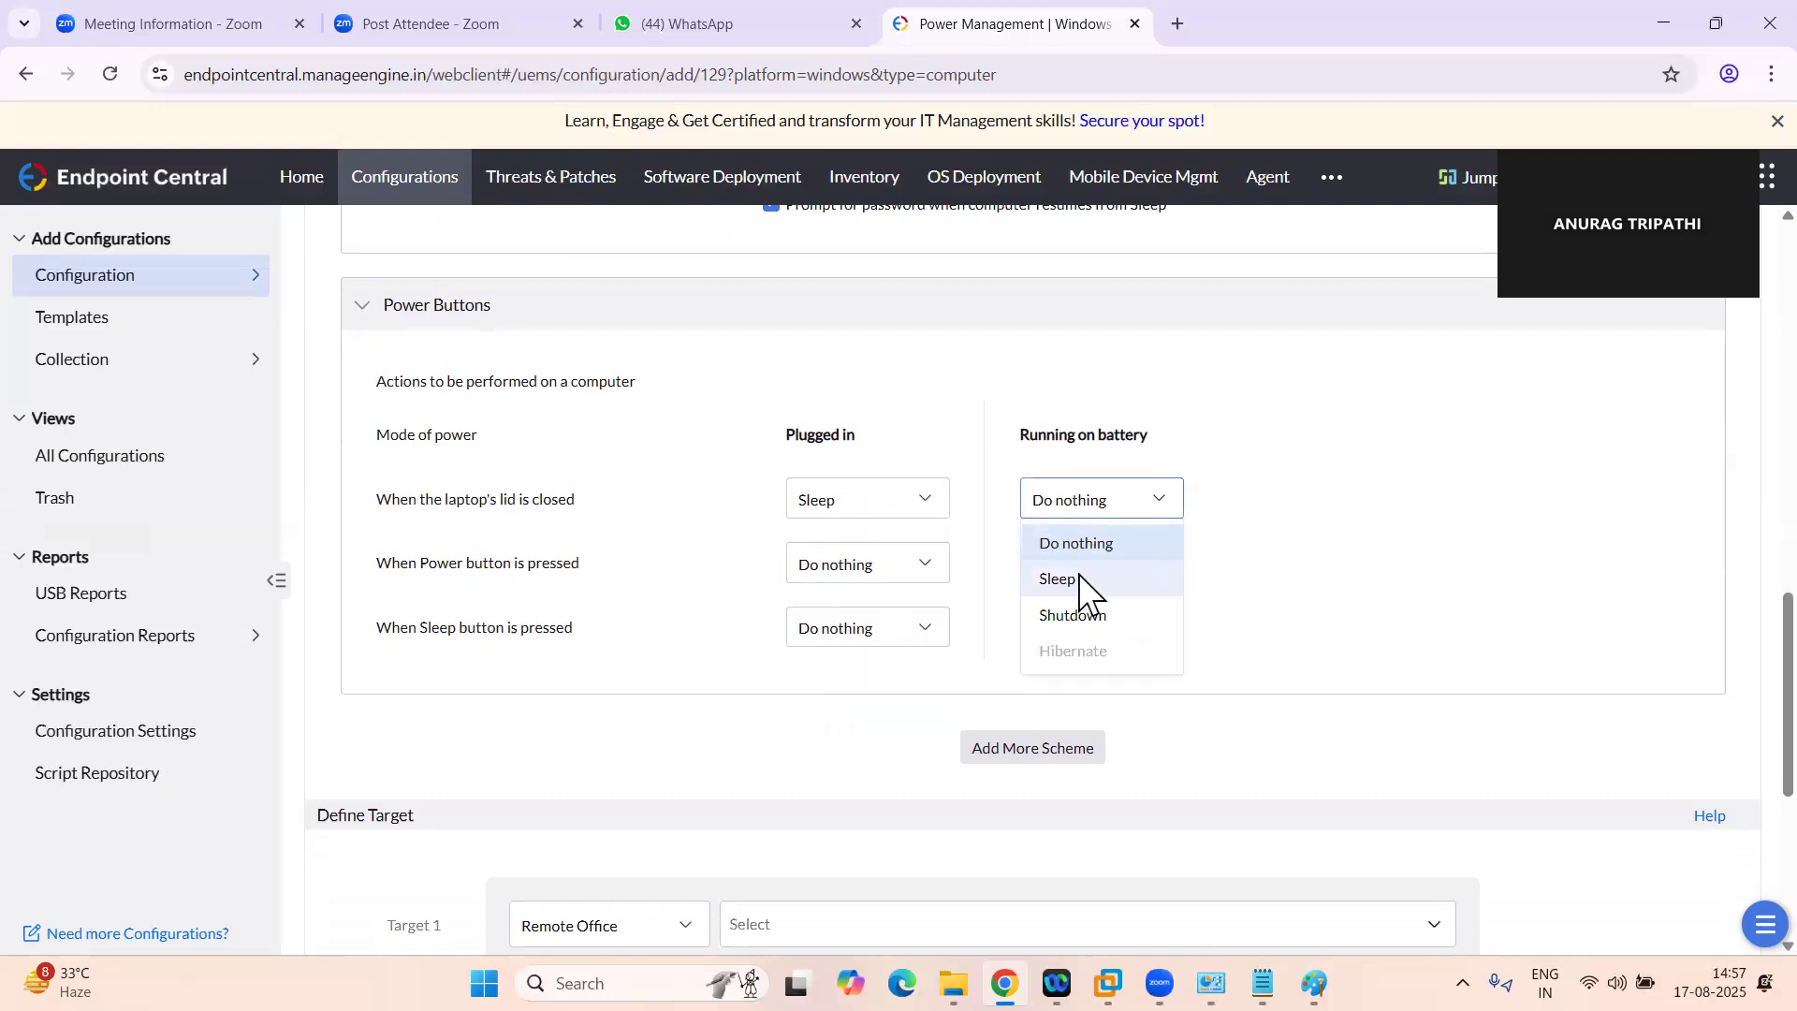
click(1078, 574)
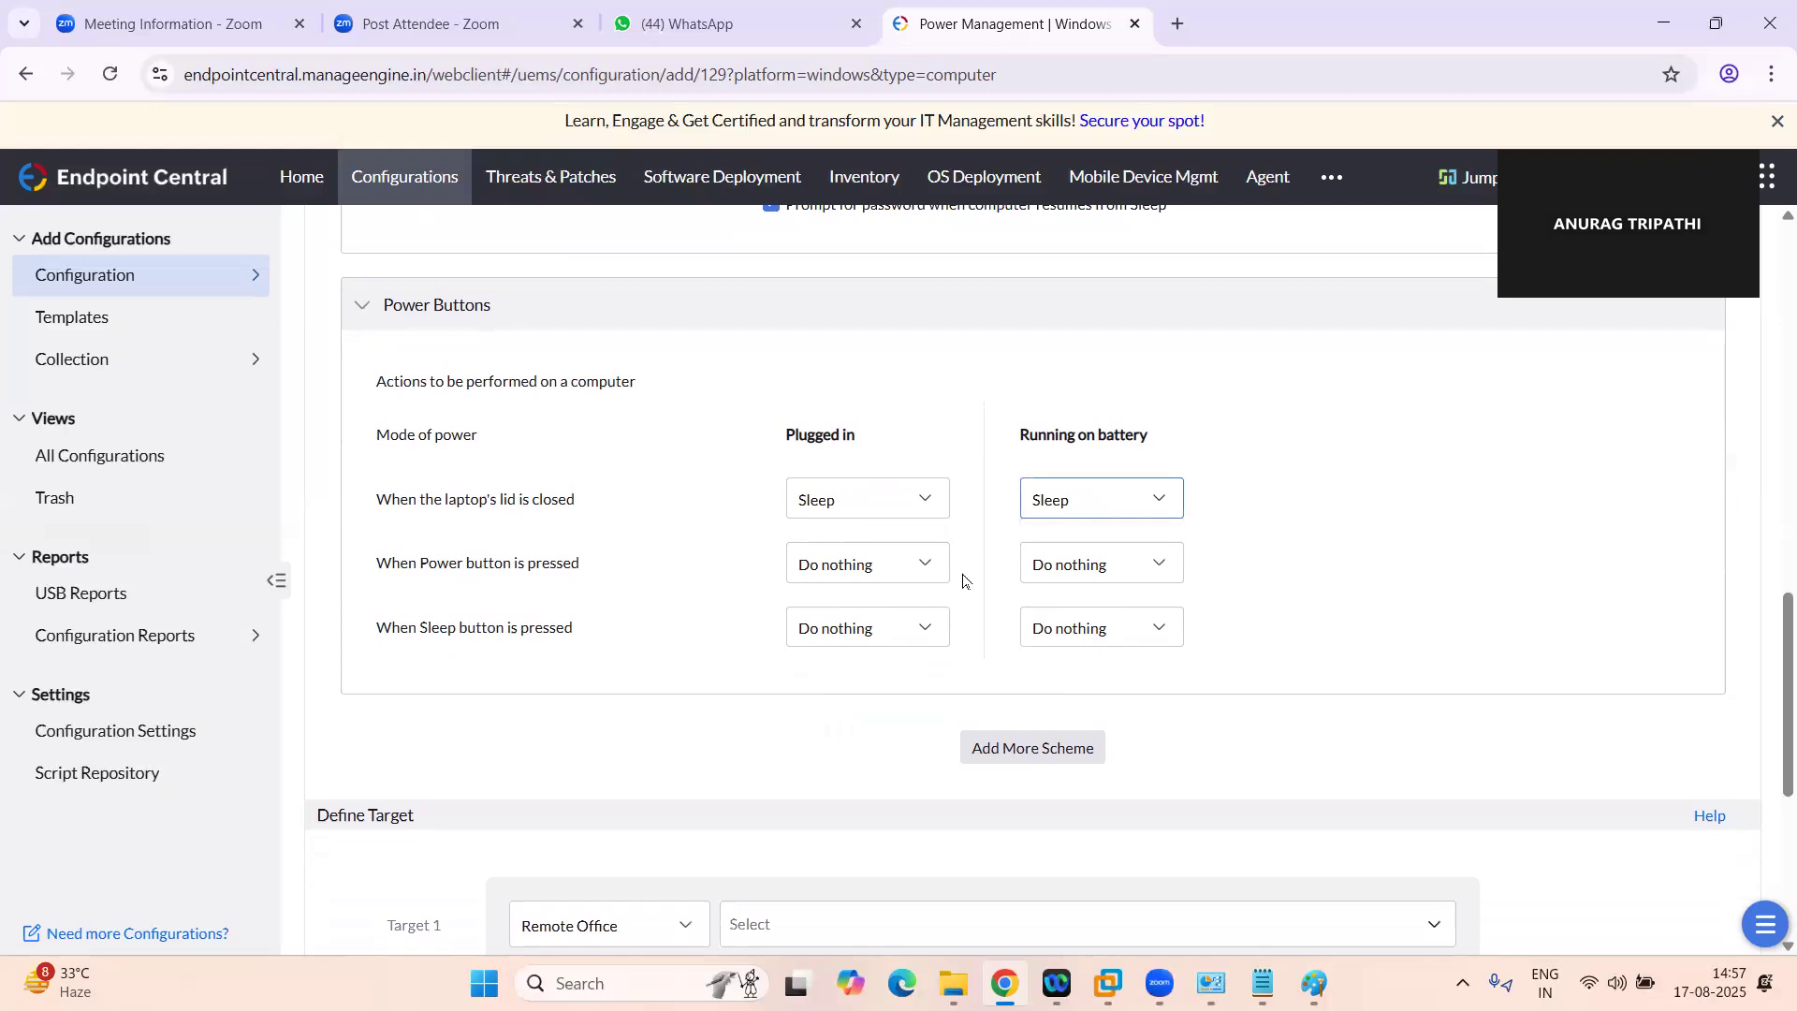
Add the configured scheme to the list of power schemes and look over the blank form for another scheme
scroll(990, 594, down, 2)
scroll(986, 581, down, 2)
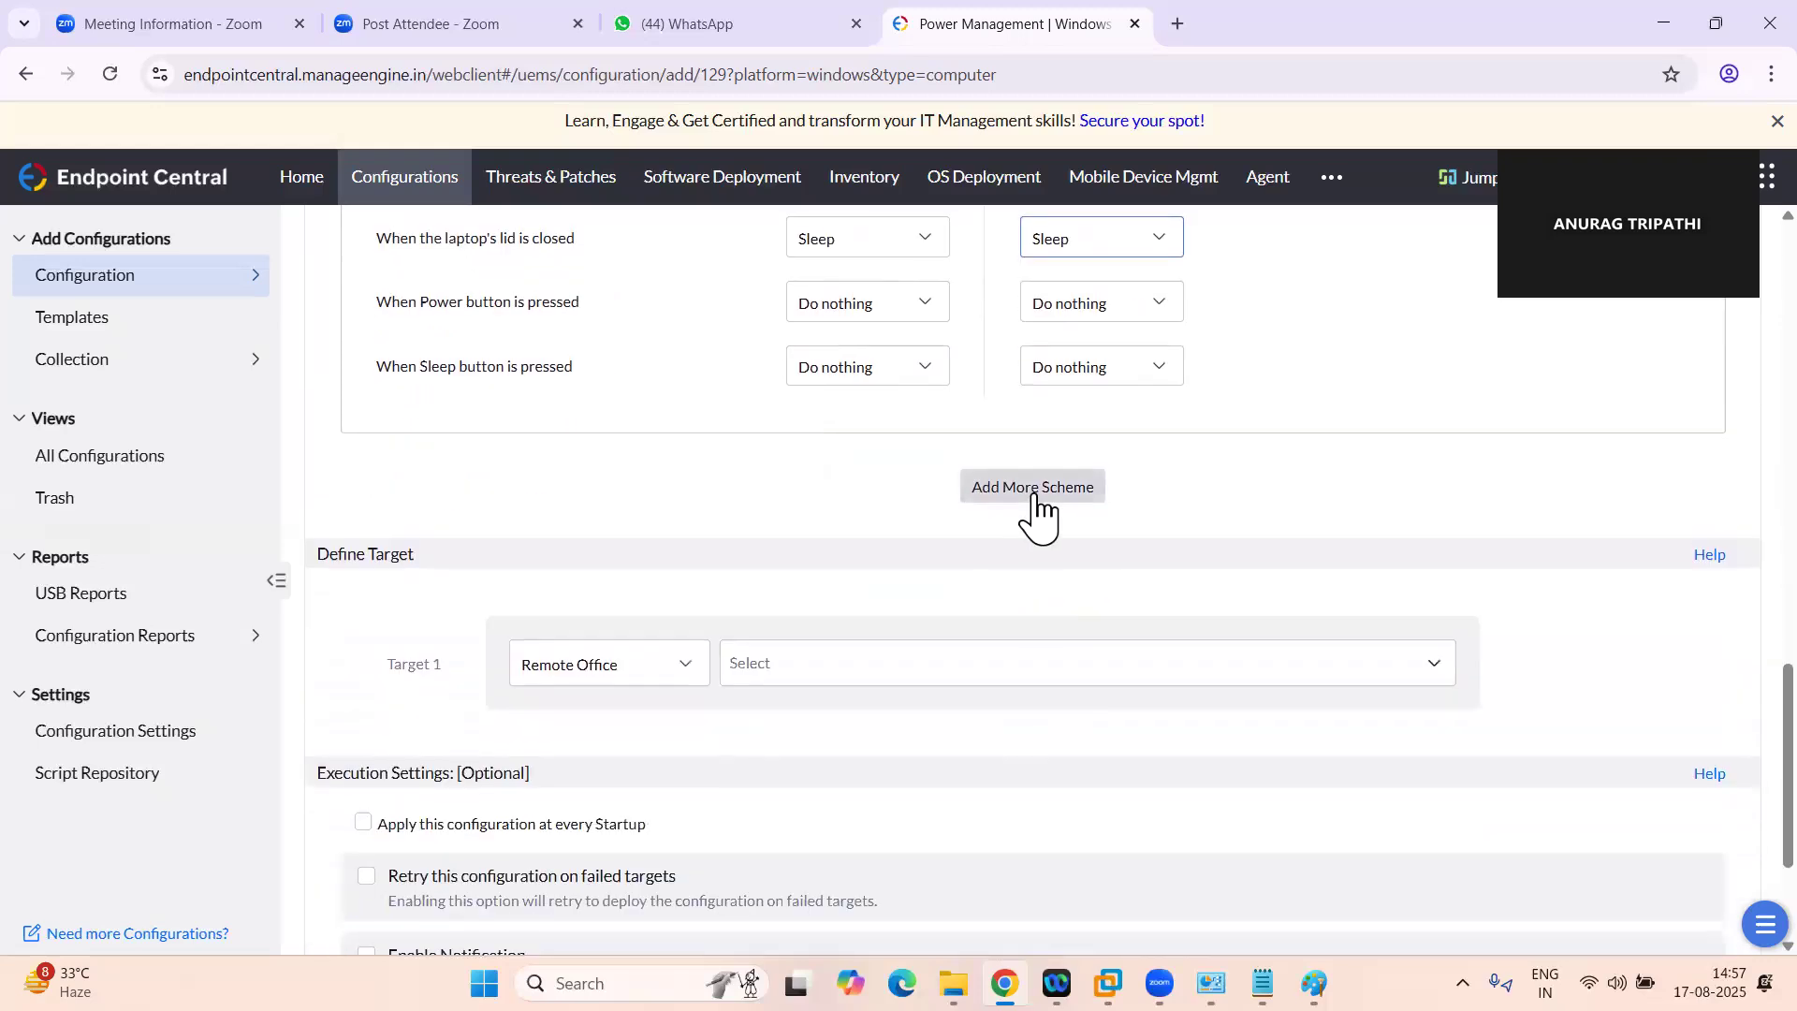
click(1029, 489)
scroll(1034, 603, down, 8)
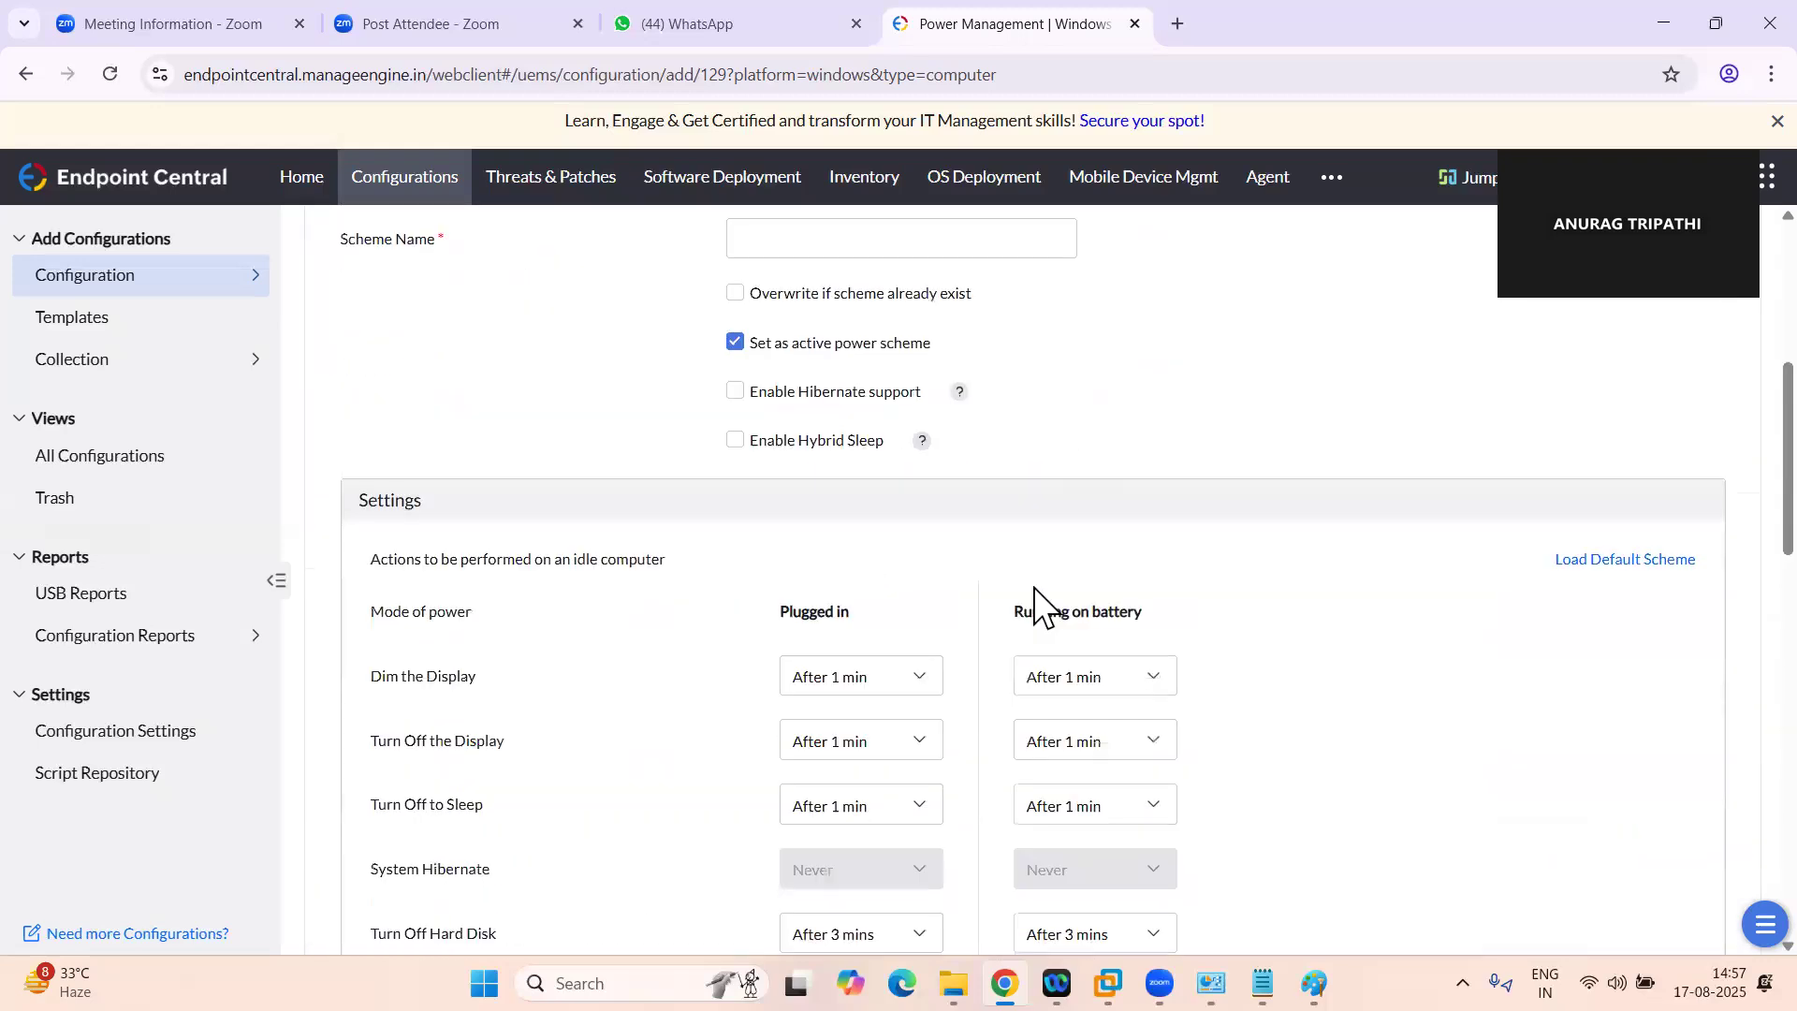
scroll(1033, 588, down, 7)
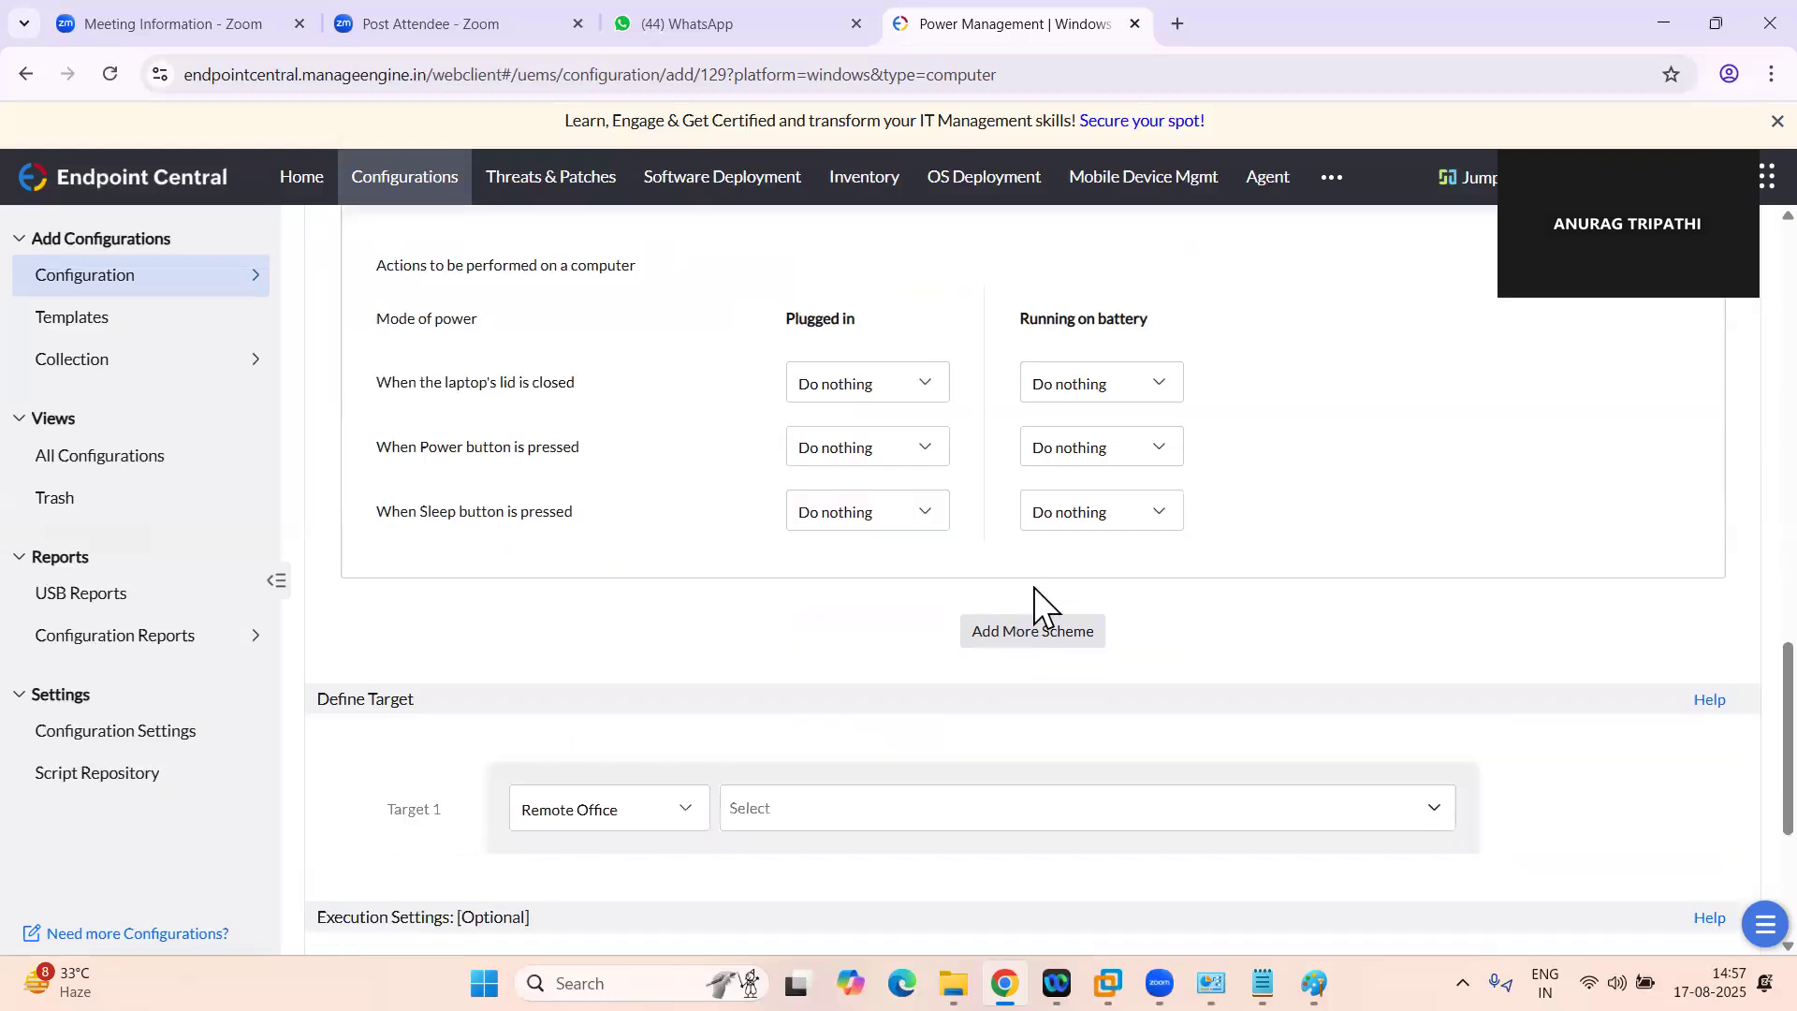
scroll(1033, 588, up, 5)
scroll(1033, 587, up, 12)
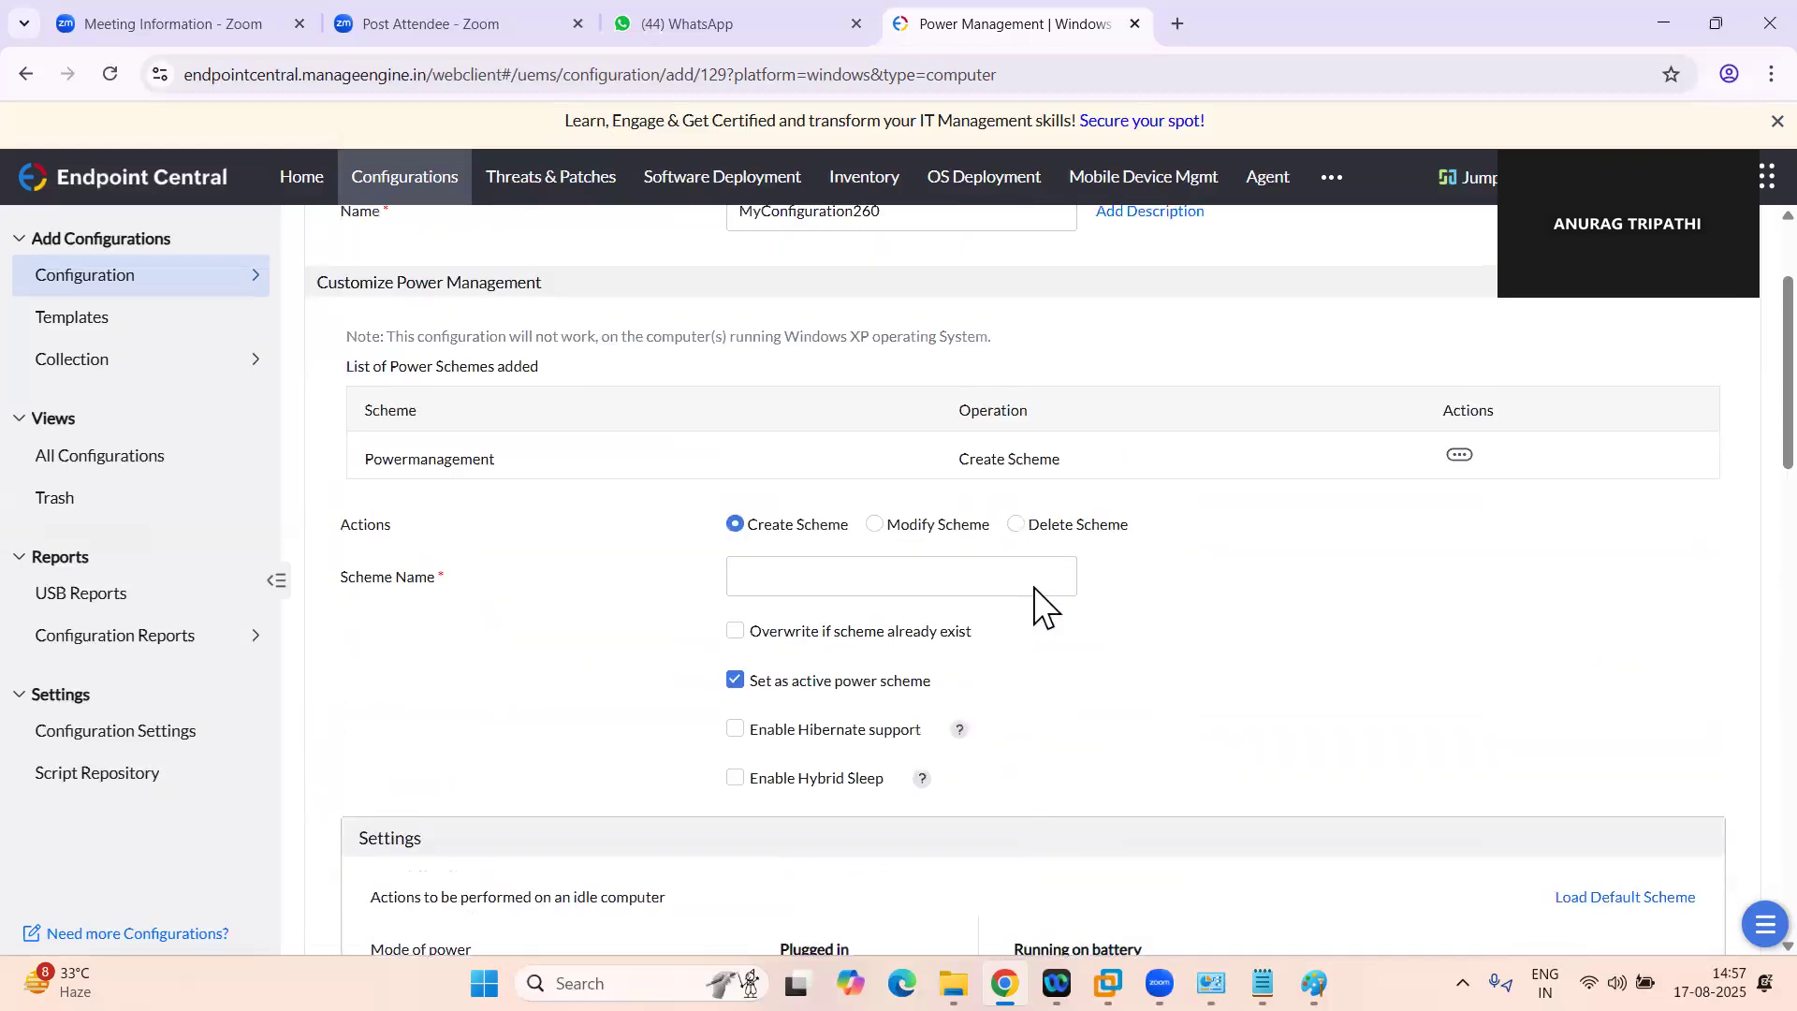
scroll(1033, 587, down, 2)
scroll(875, 923, up, 4)
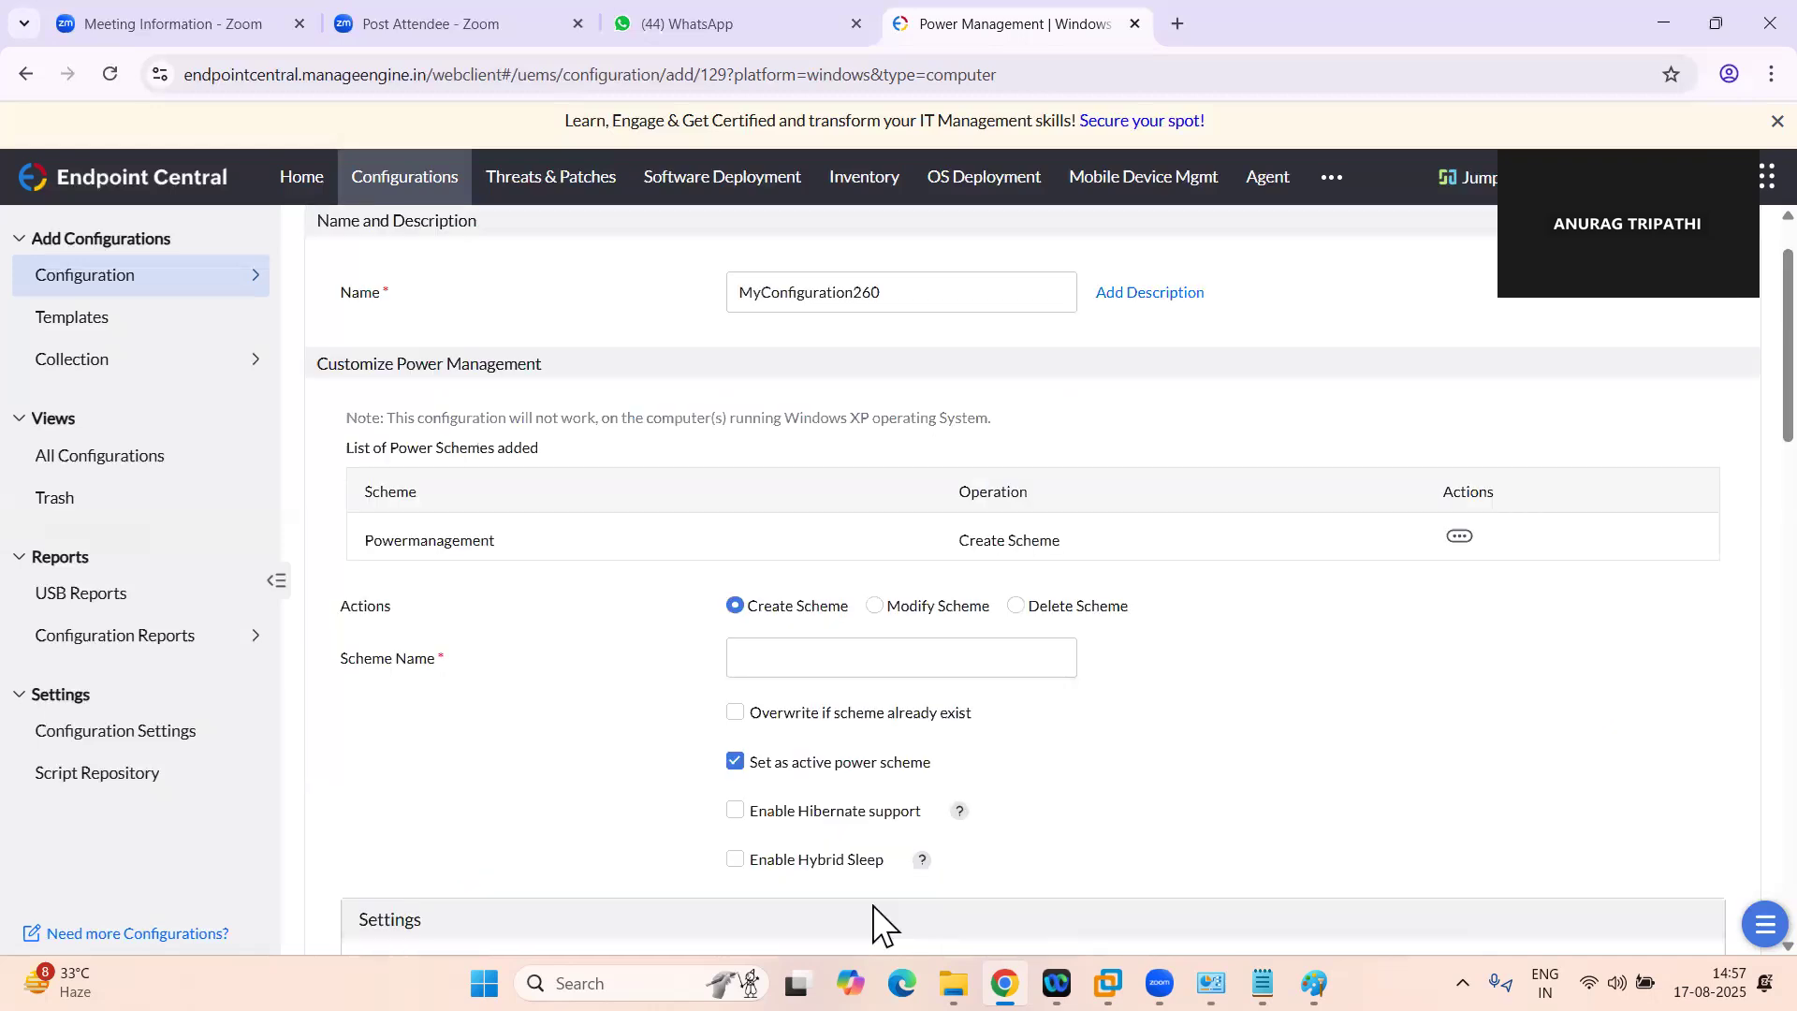
Rename the configuration to "power configuration"
drag(887, 404, 670, 401)
text(power)
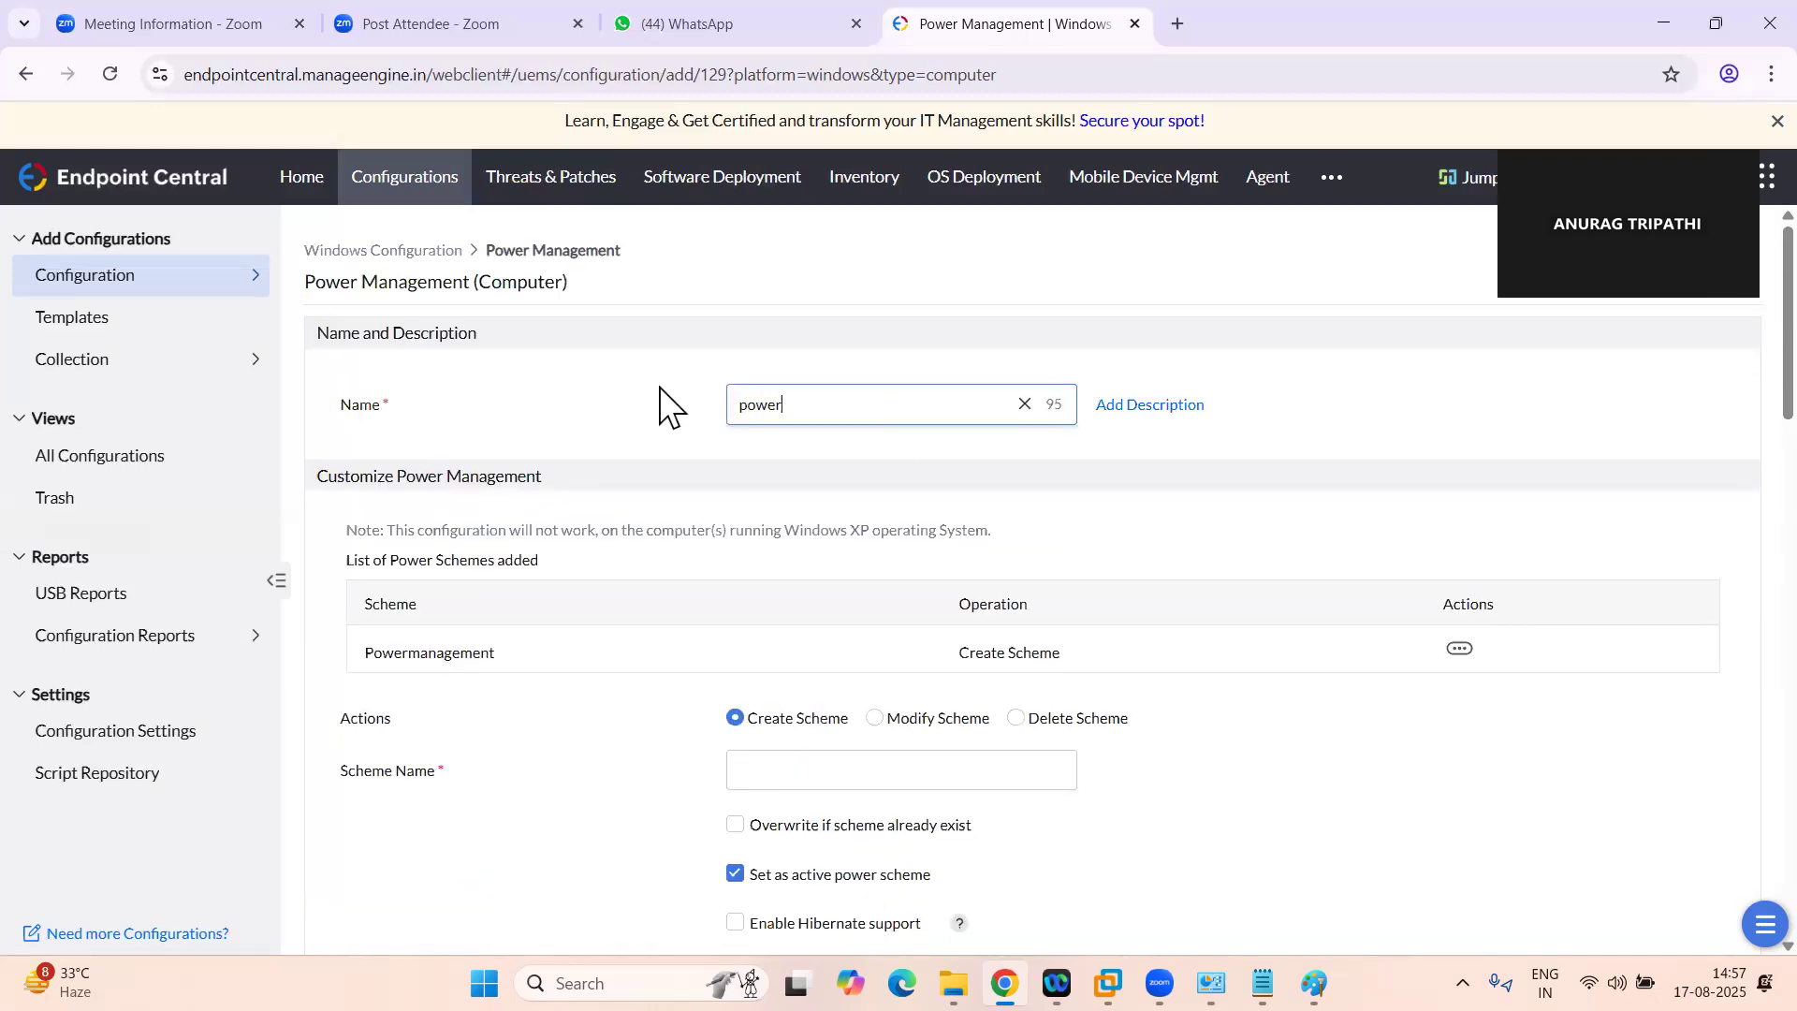
text( configuration)
scroll(1094, 511, down, 1)
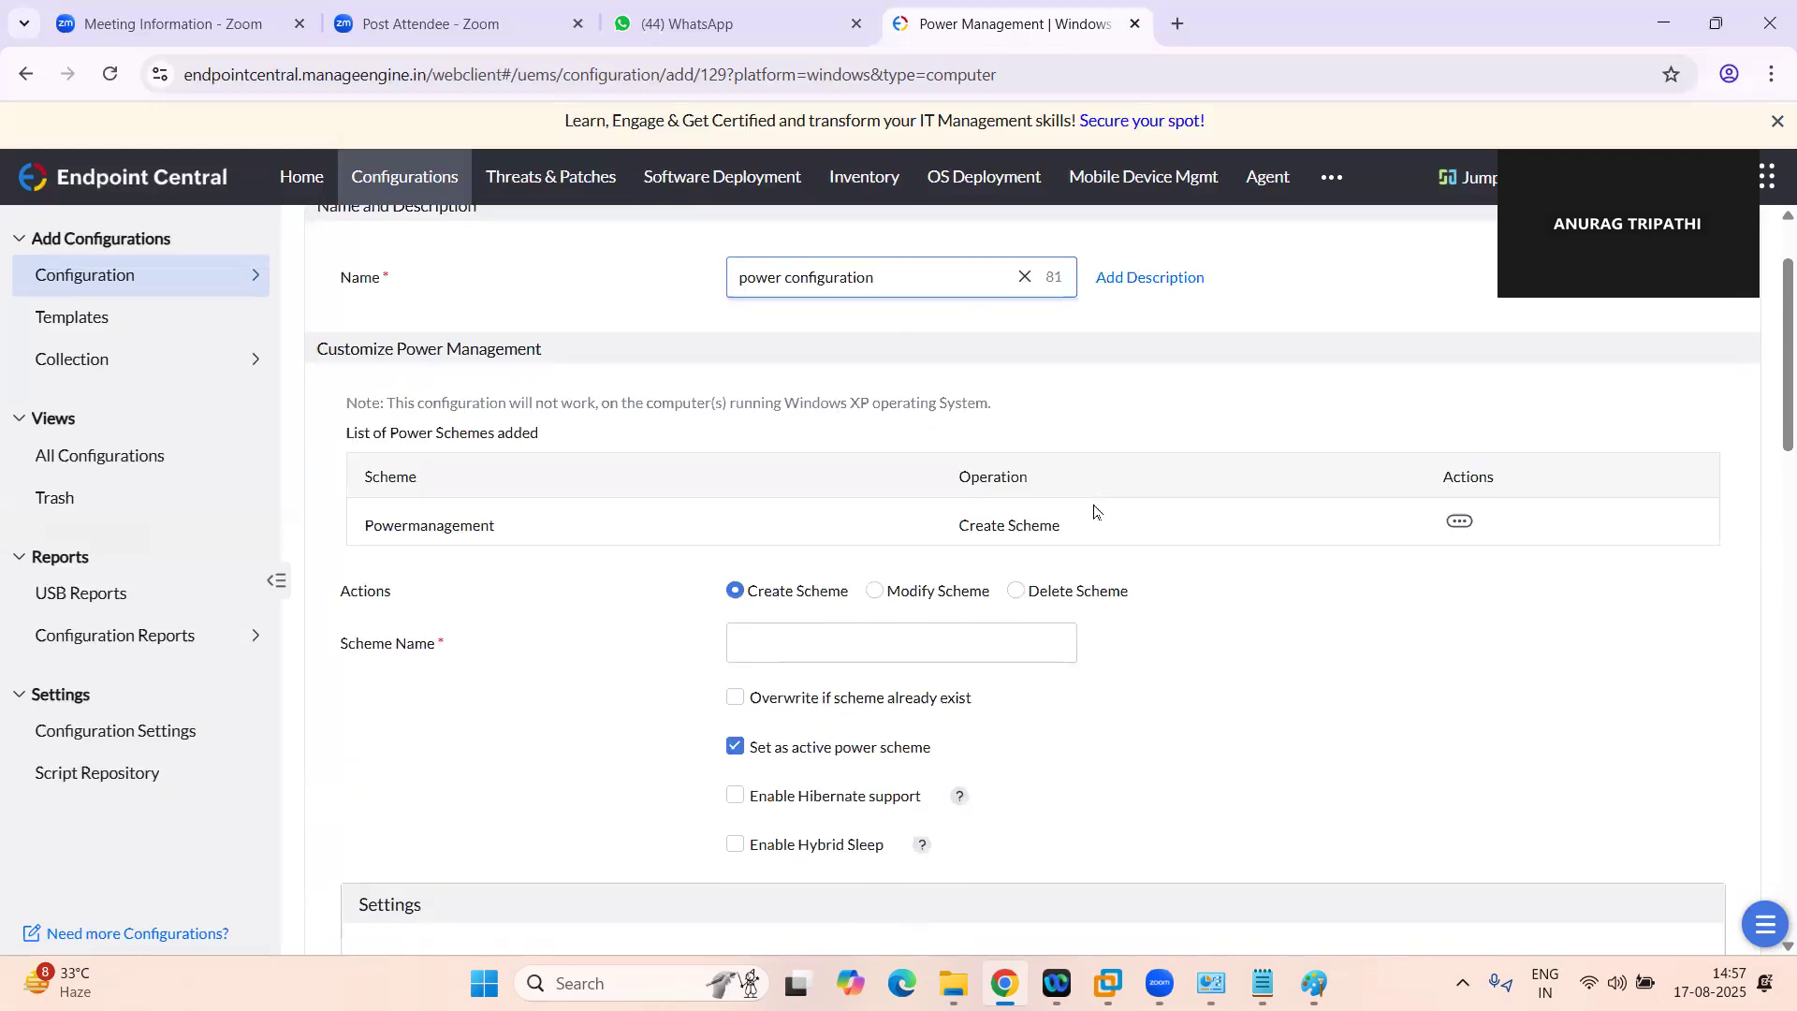
Name the additional power scheme "powerscheme"
scroll(1093, 512, down, 1)
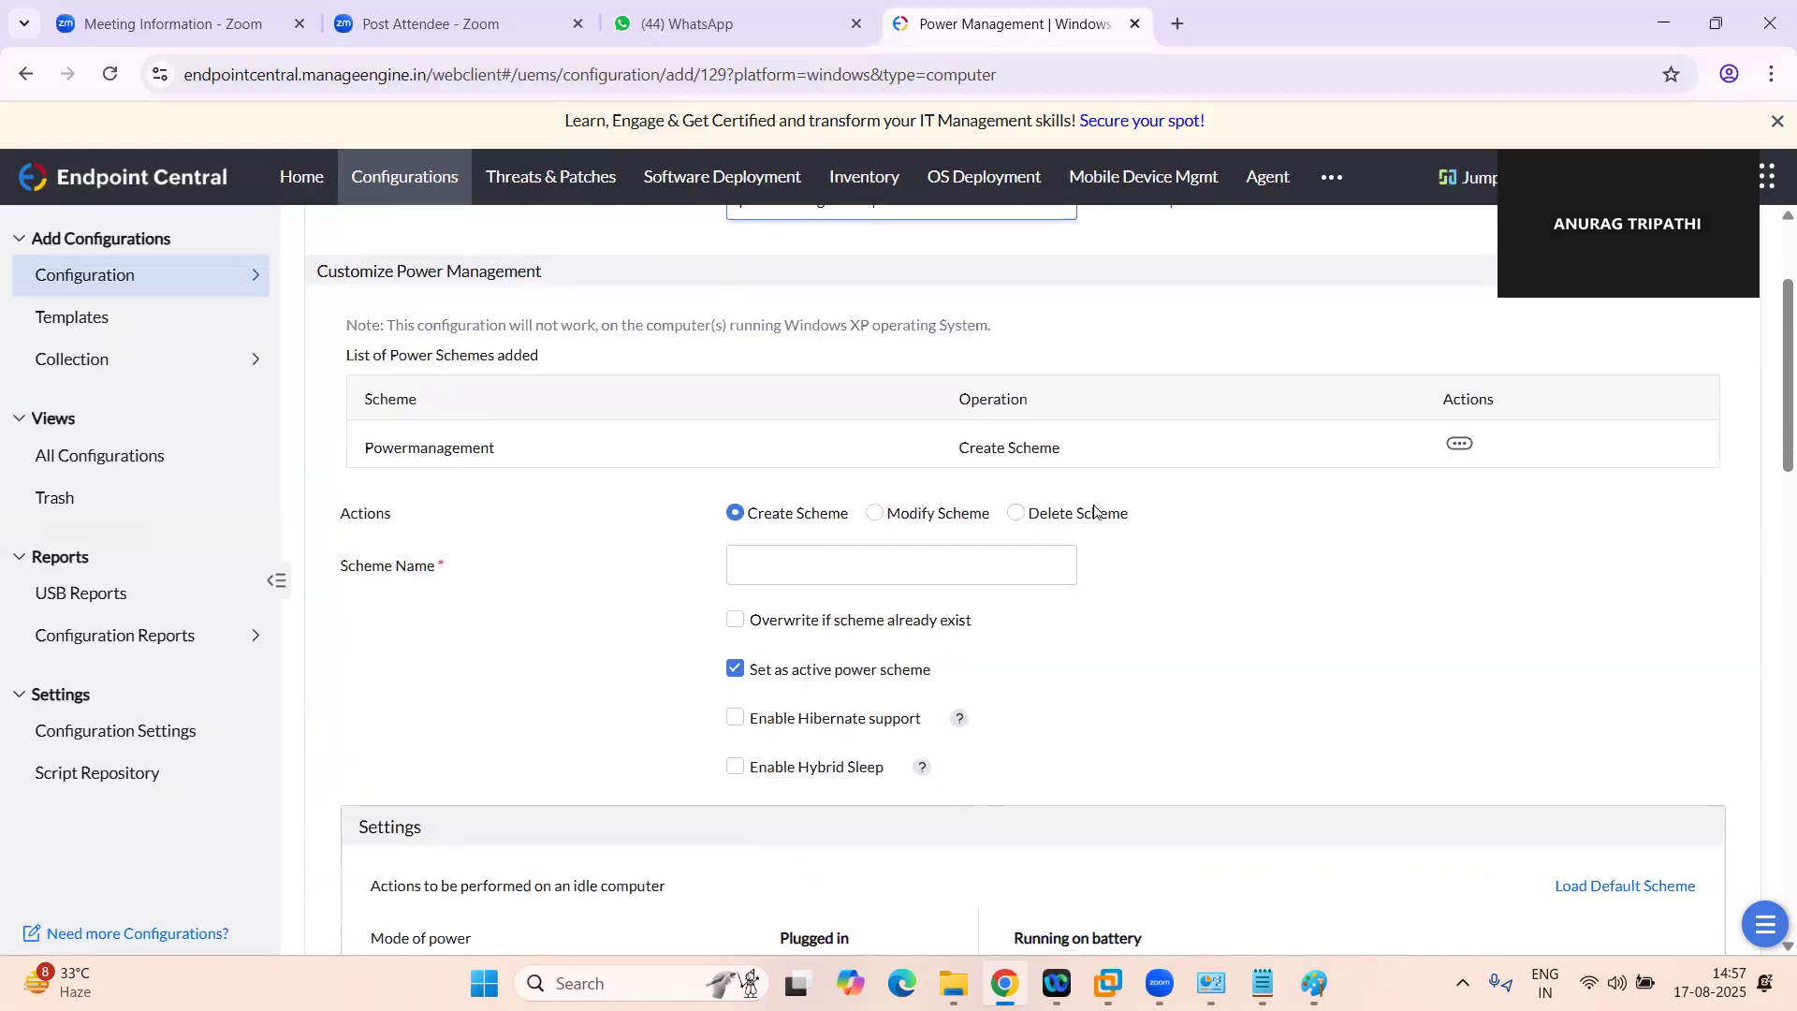
click(796, 561)
scroll(796, 562, up, 2)
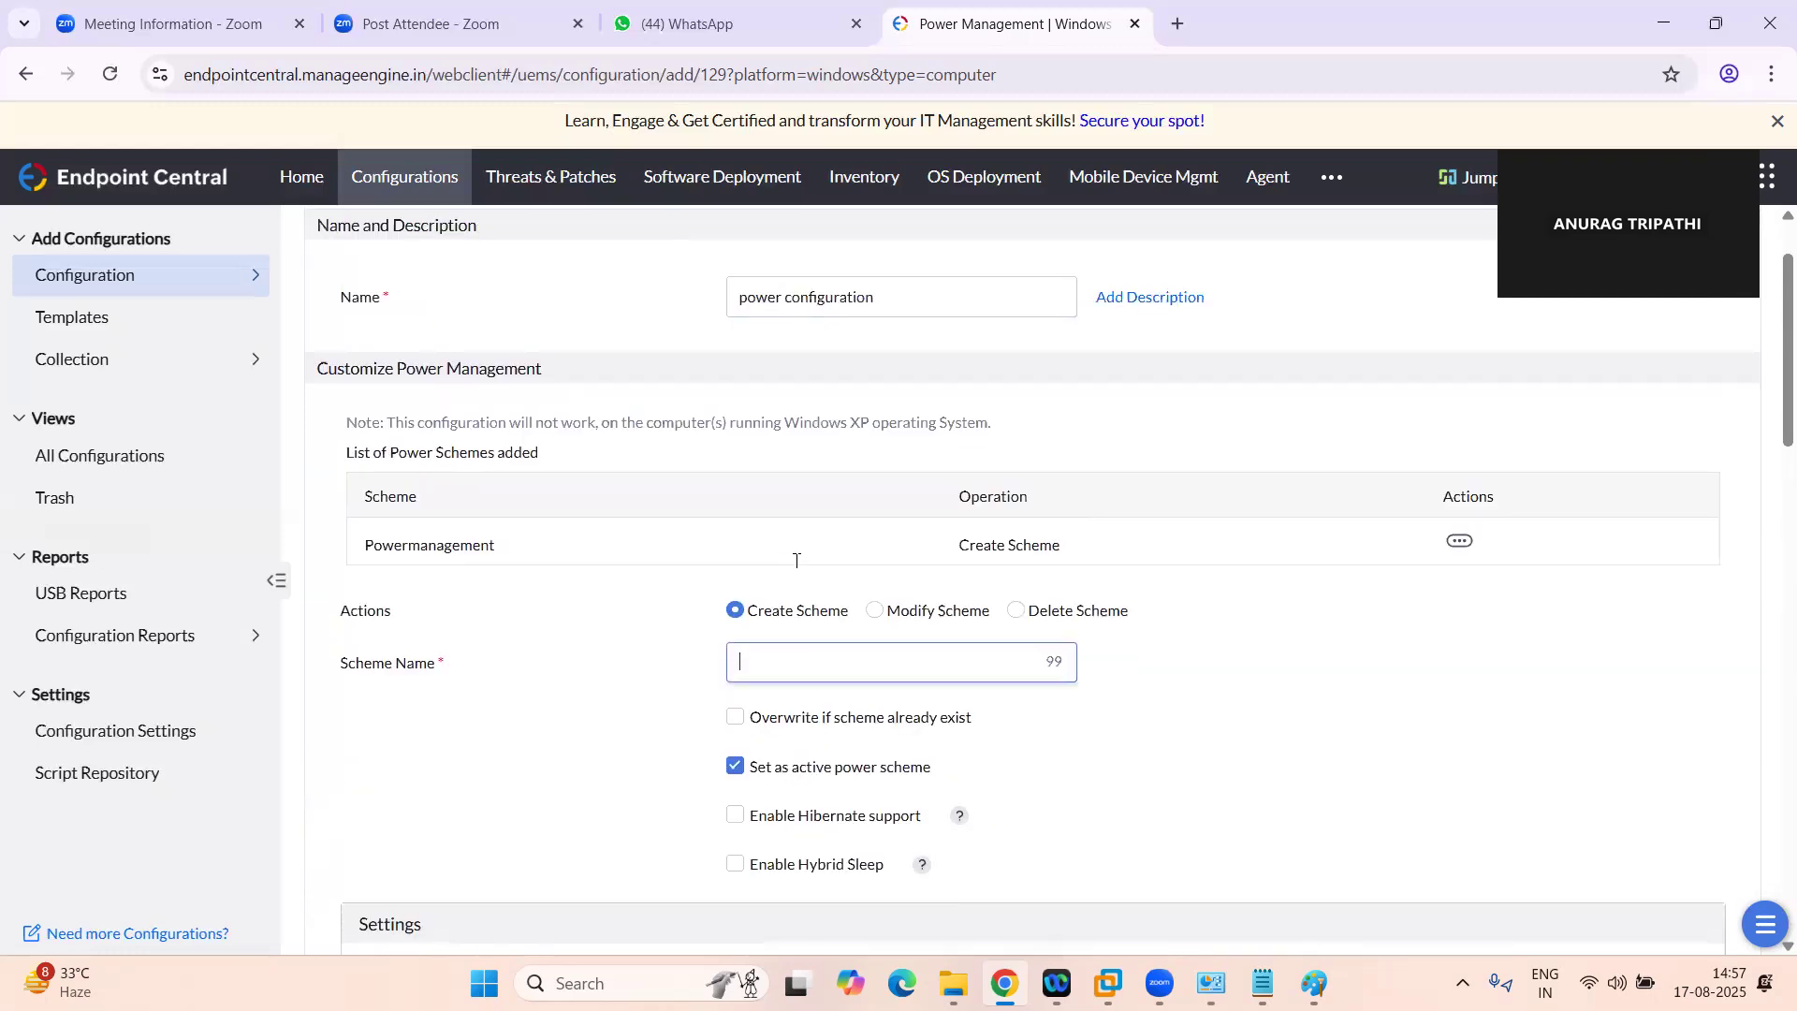
text(powerscheem)
key(BackSpace)
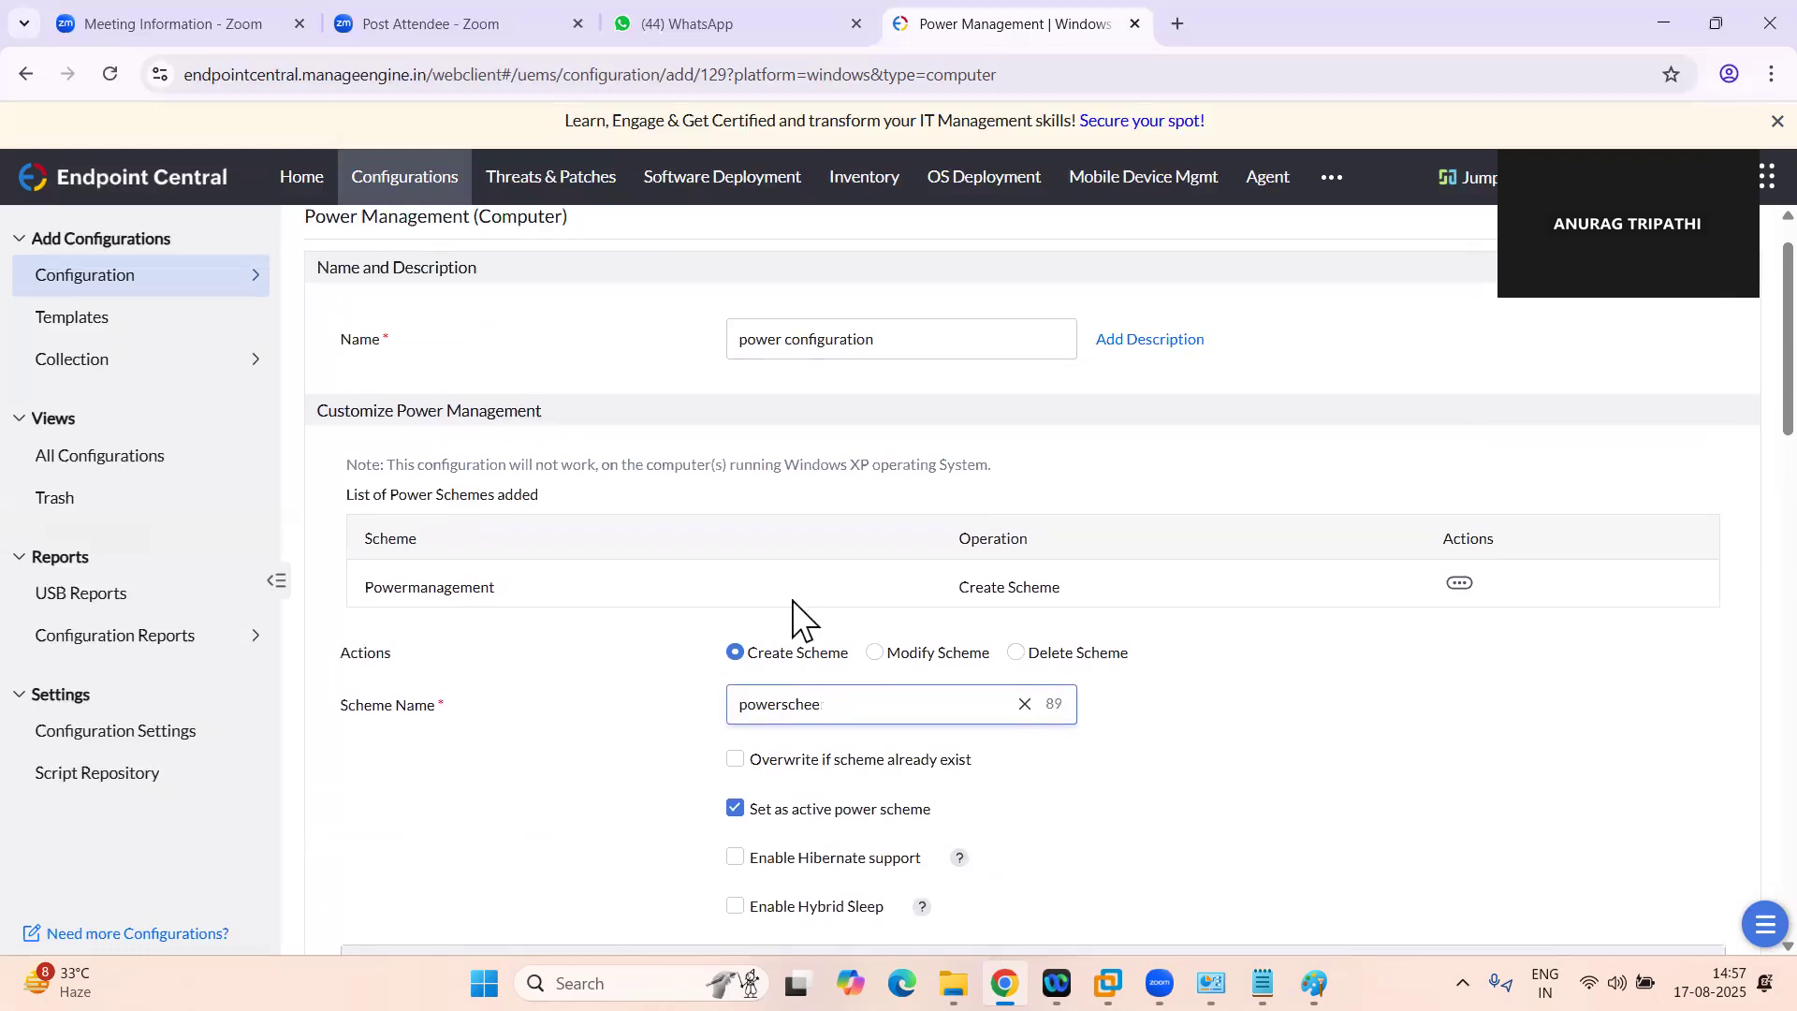
key(BackSpace)
text(me)
Try the option to overwrite an already existing scheme, look over the idle settings, and turn the option off again
scroll(1255, 782, down, 2)
click(736, 574)
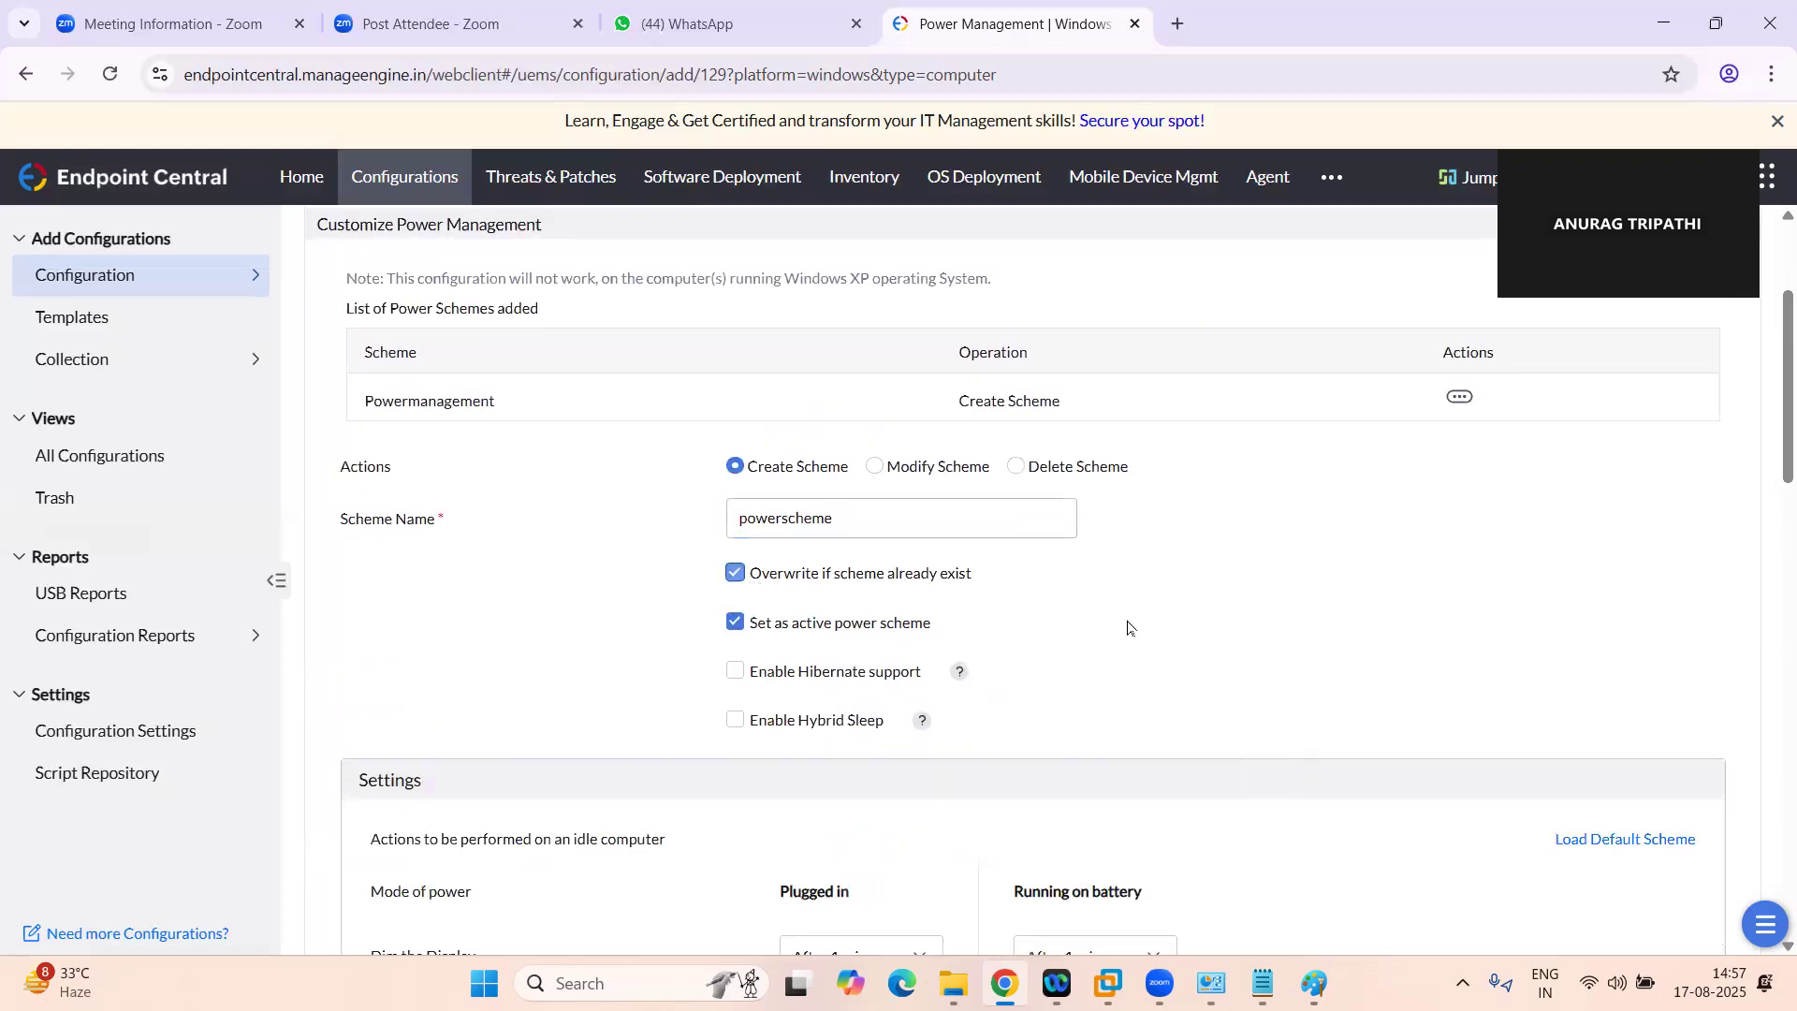
scroll(1133, 632, down, 3)
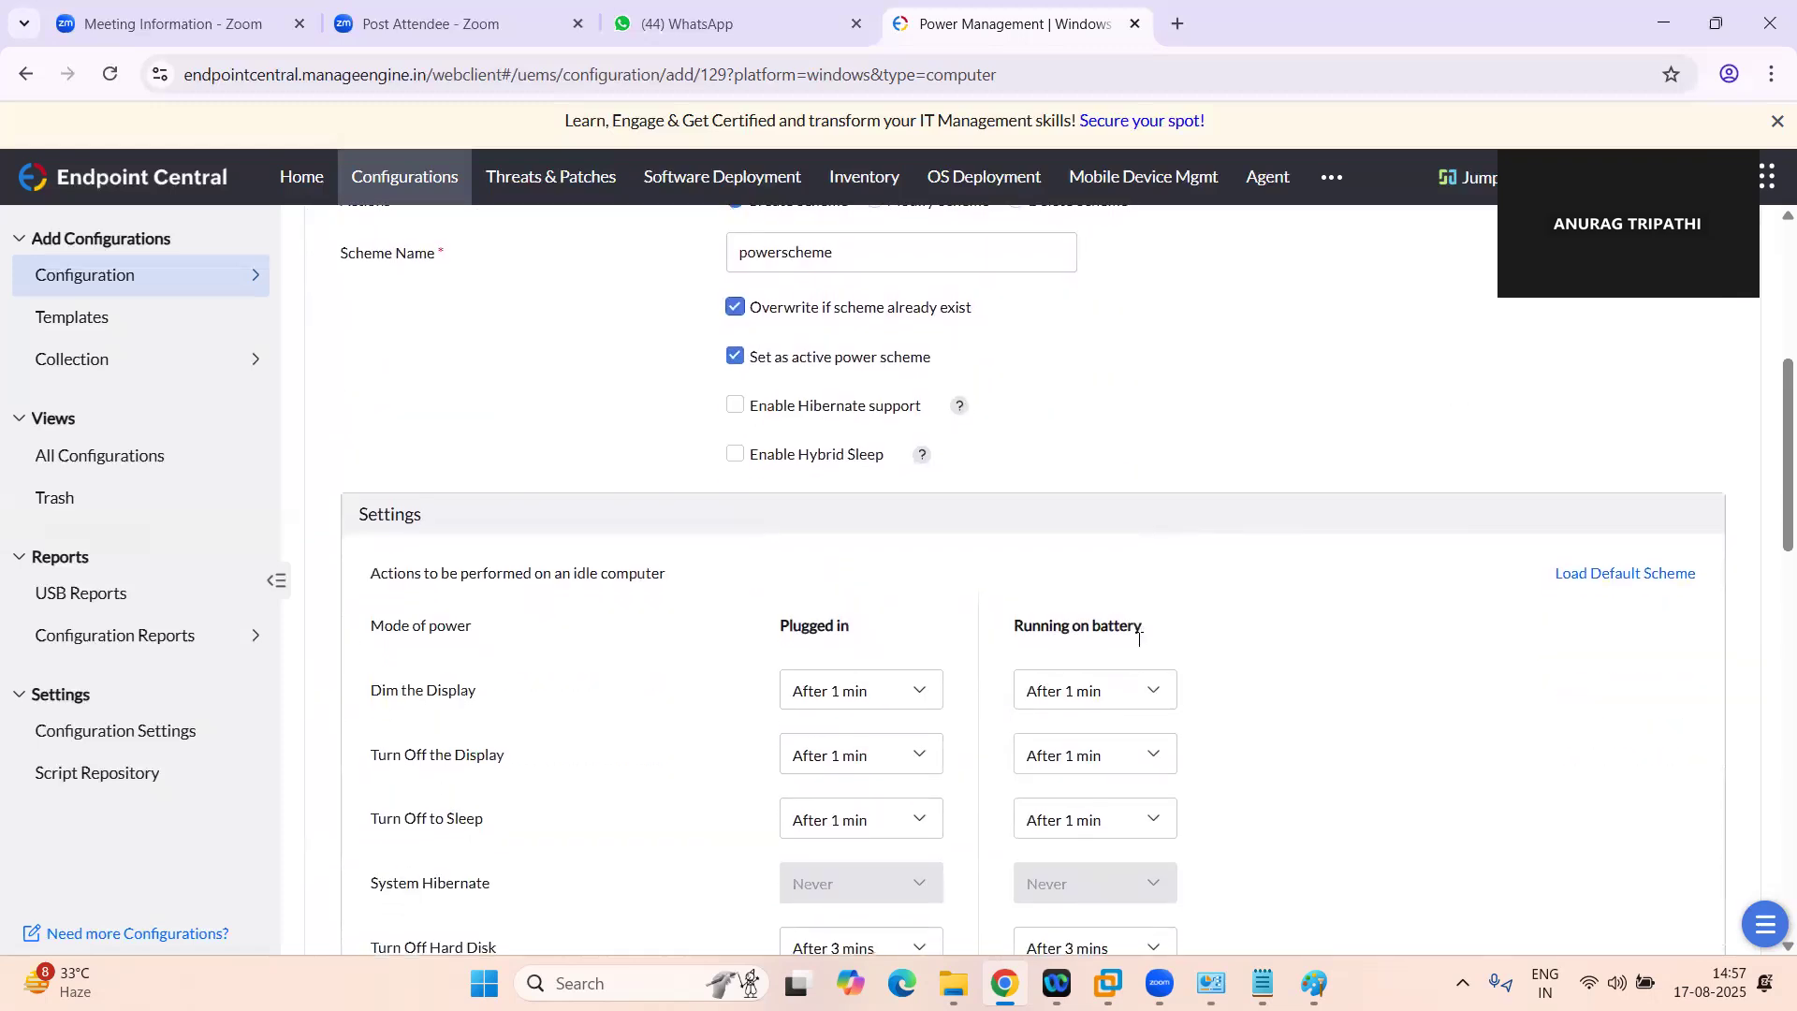
scroll(1143, 650, down, 4)
scroll(1142, 660, up, 2)
scroll(1029, 562, up, 1)
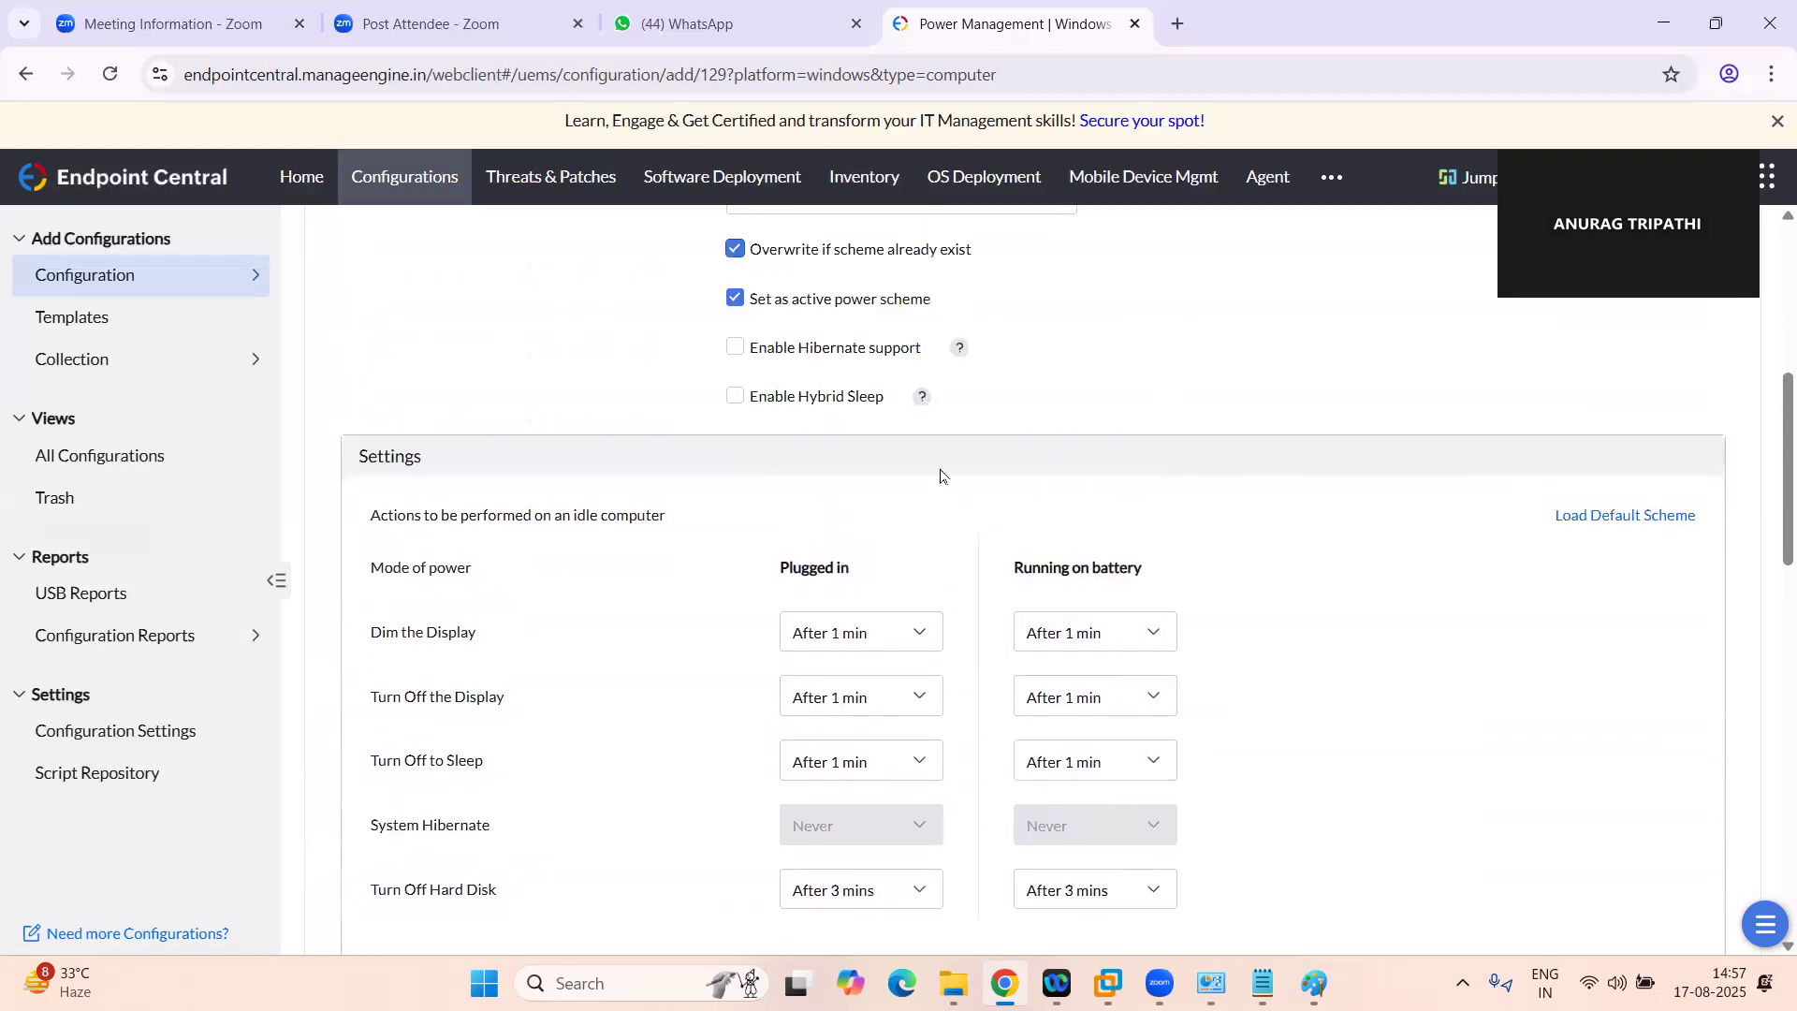
click(736, 254)
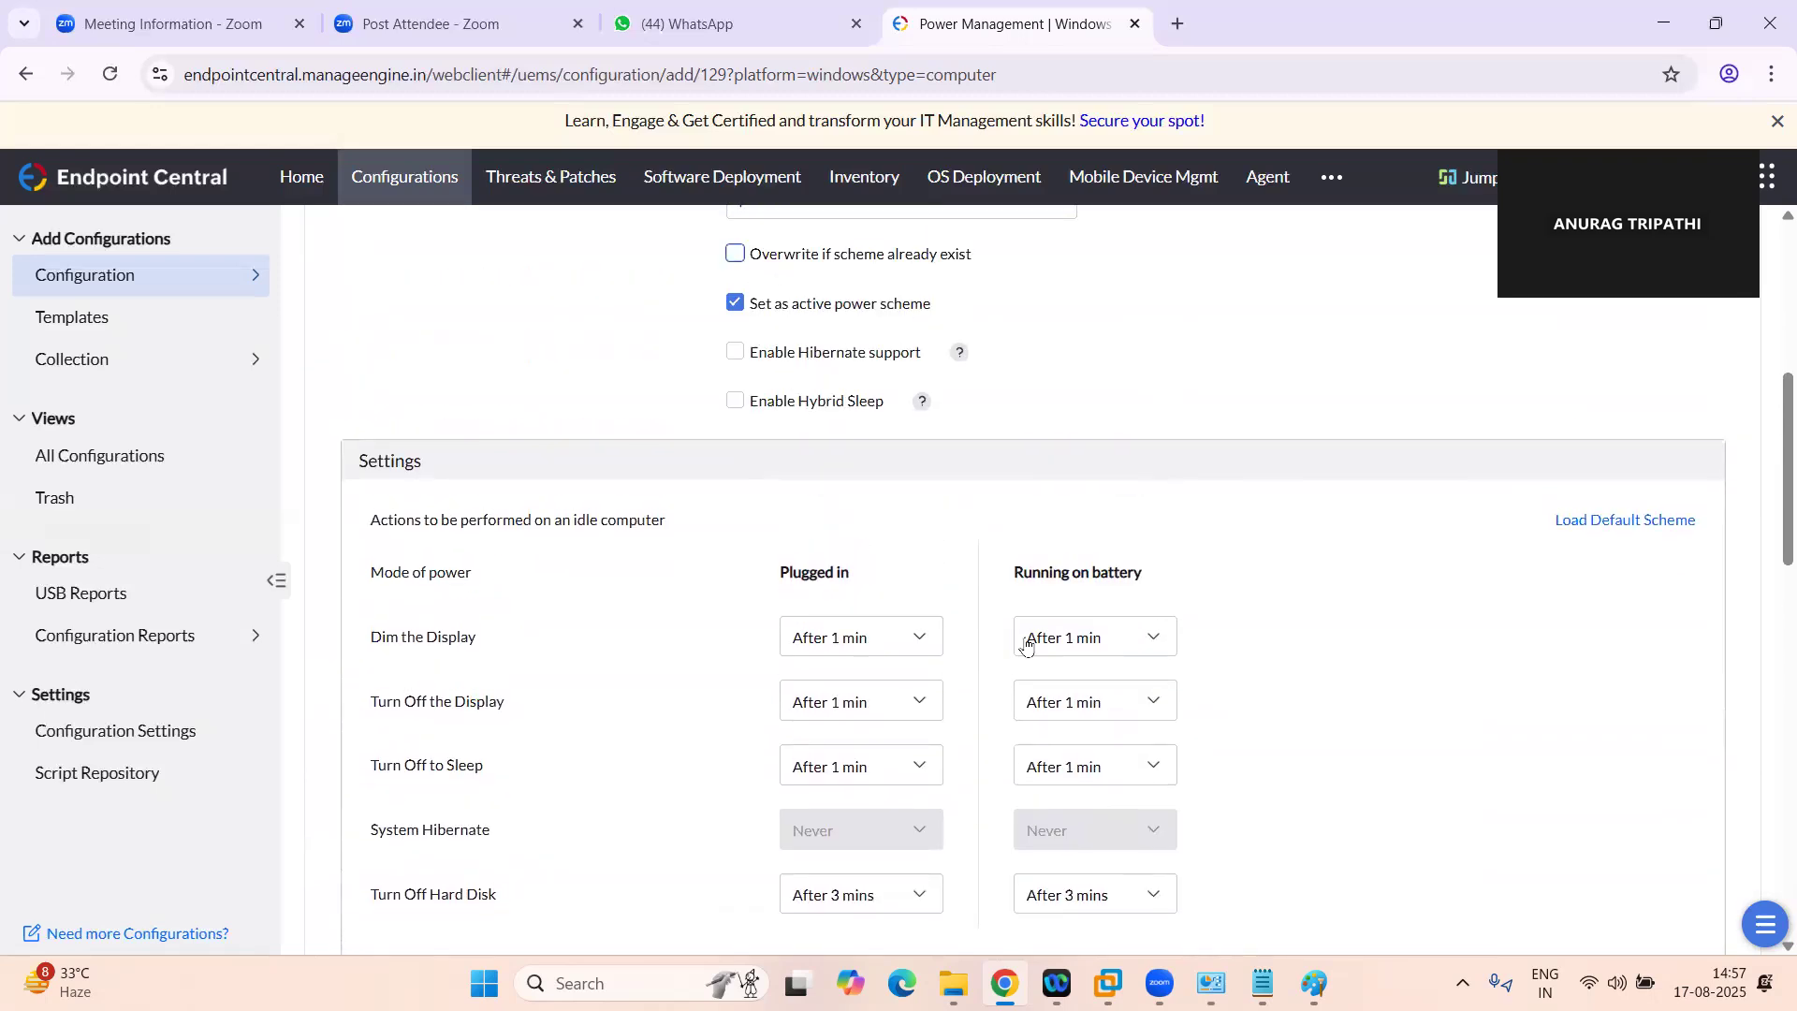
Enable the password prompt on resuming from Sleep for the second scheme
scroll(1027, 644, down, 5)
scroll(1028, 646, down, 3)
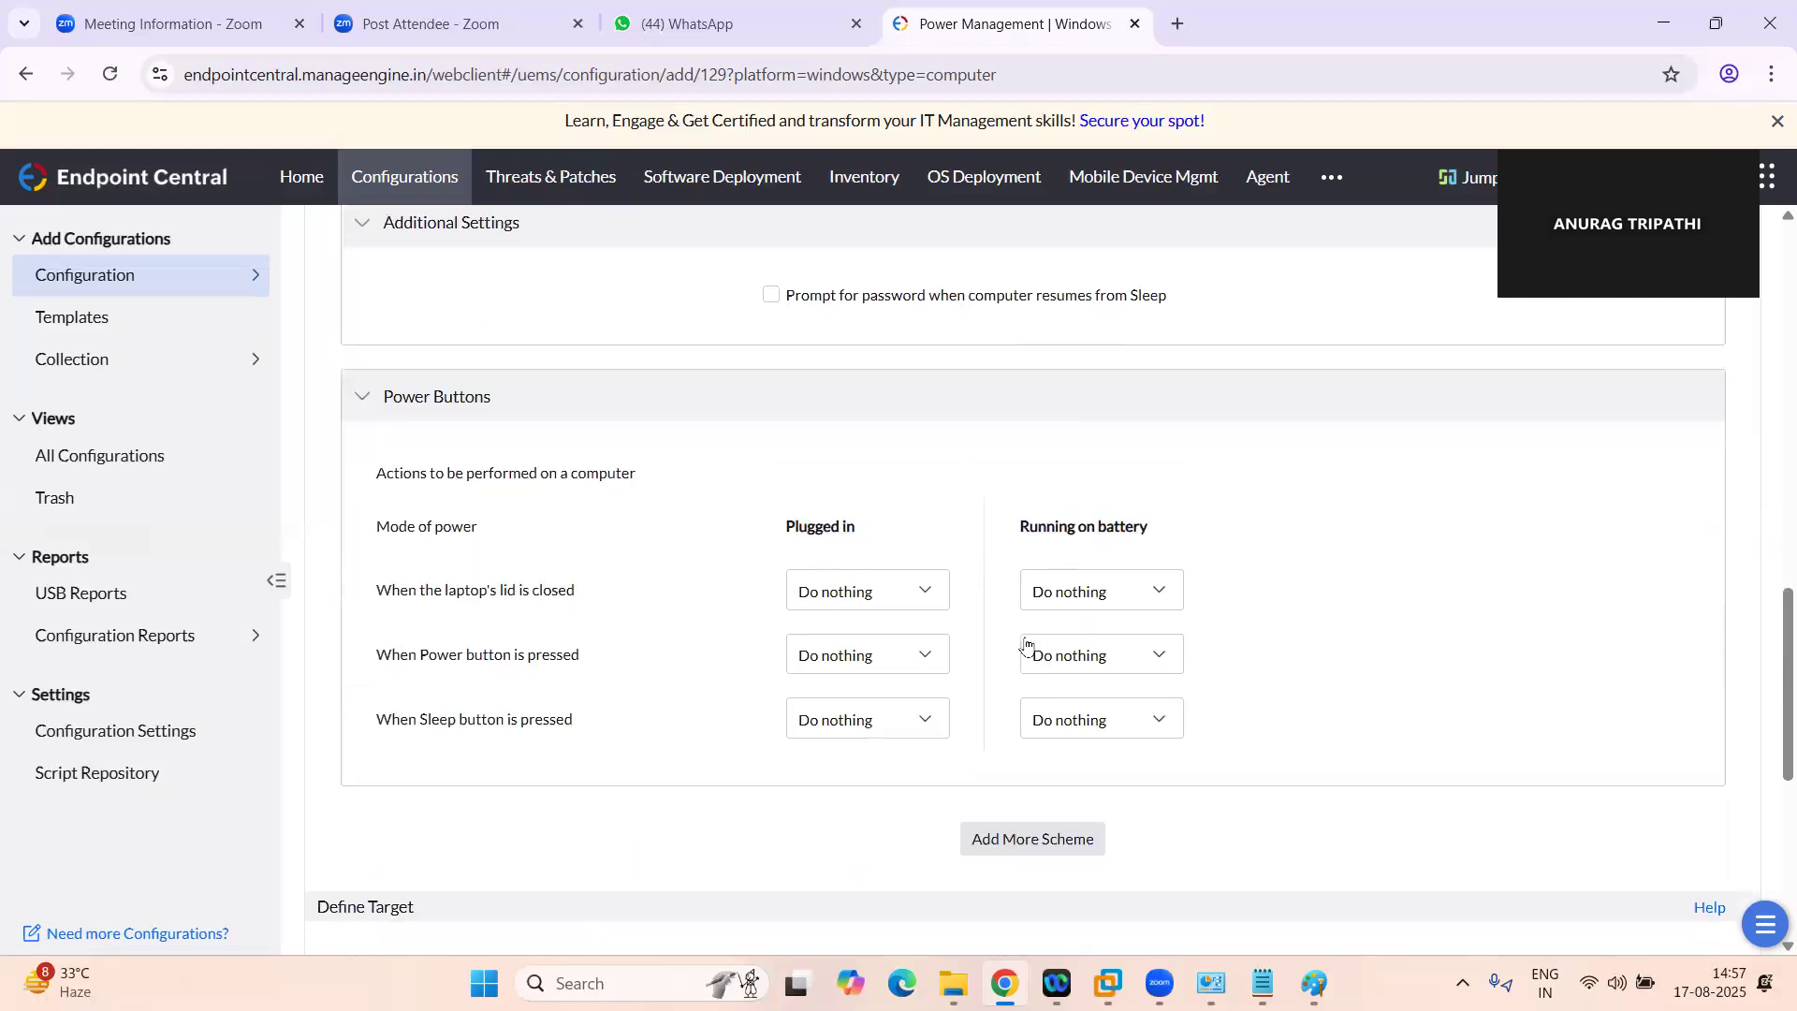
scroll(983, 599, up, 1)
click(771, 389)
Set the second scheme's lid-close action to Sleep for both plugged-in and battery modes
scroll(990, 482, up, 10)
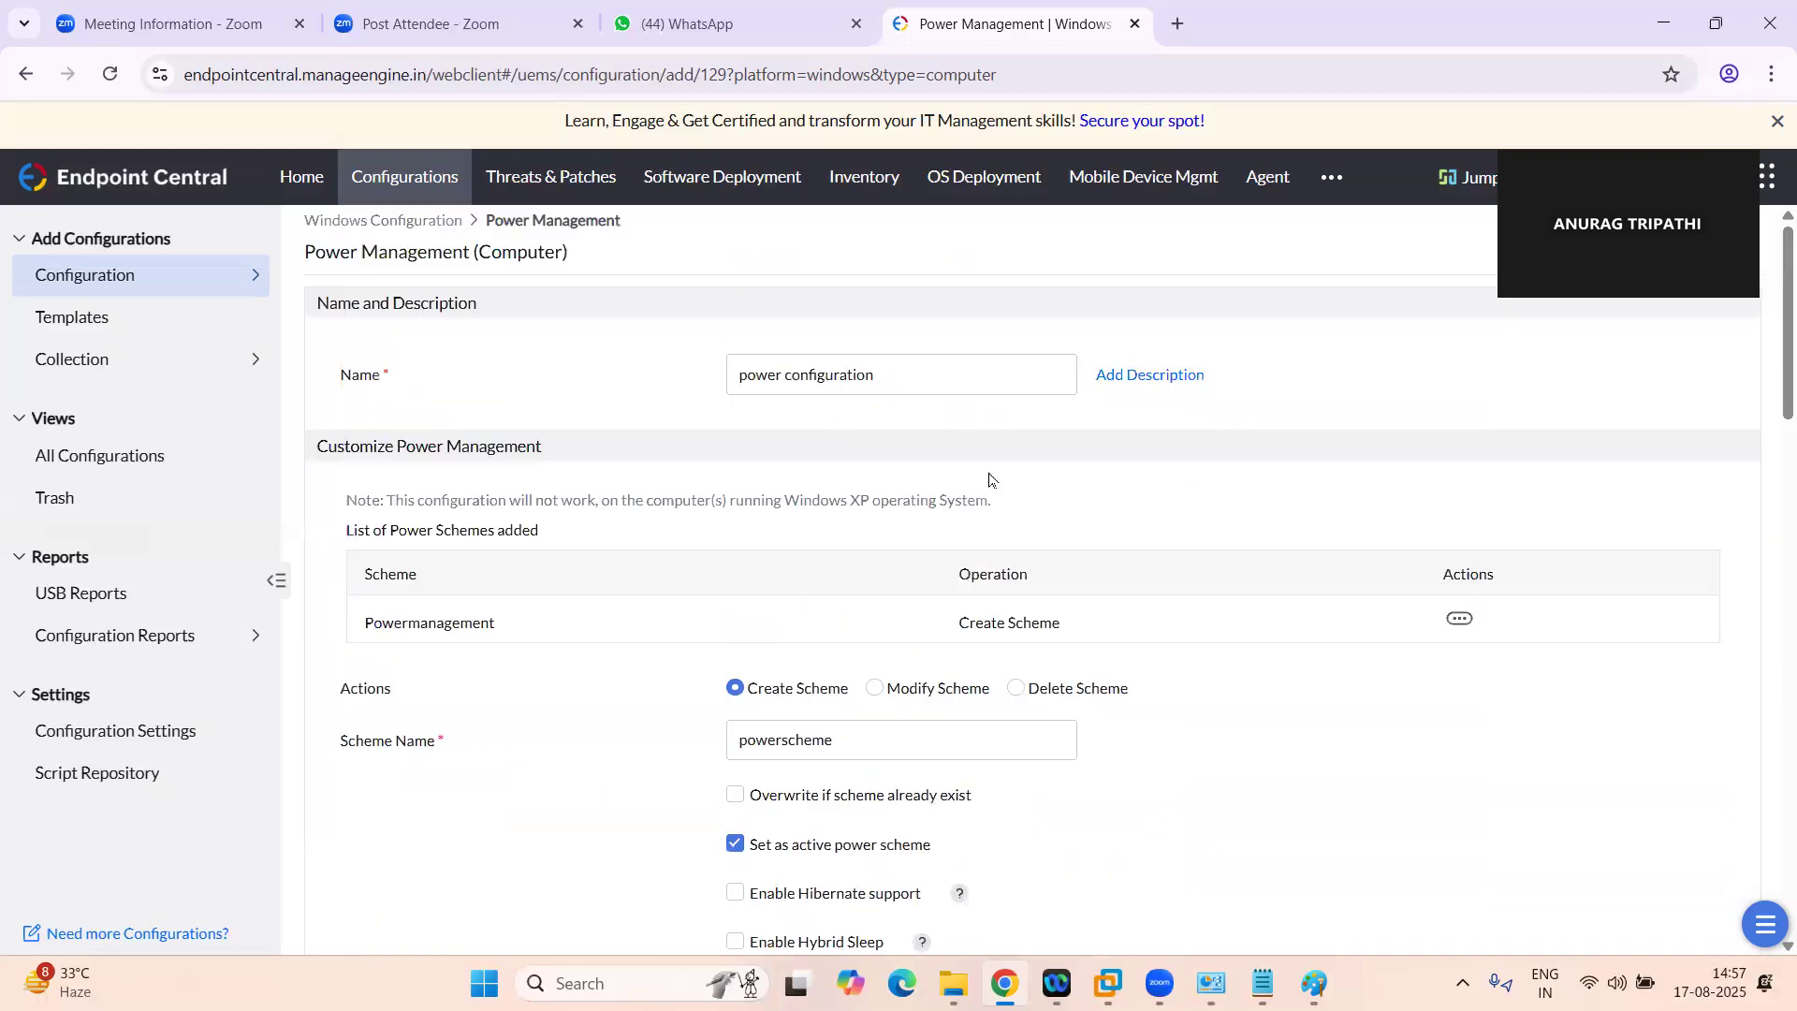
scroll(990, 480, down, 10)
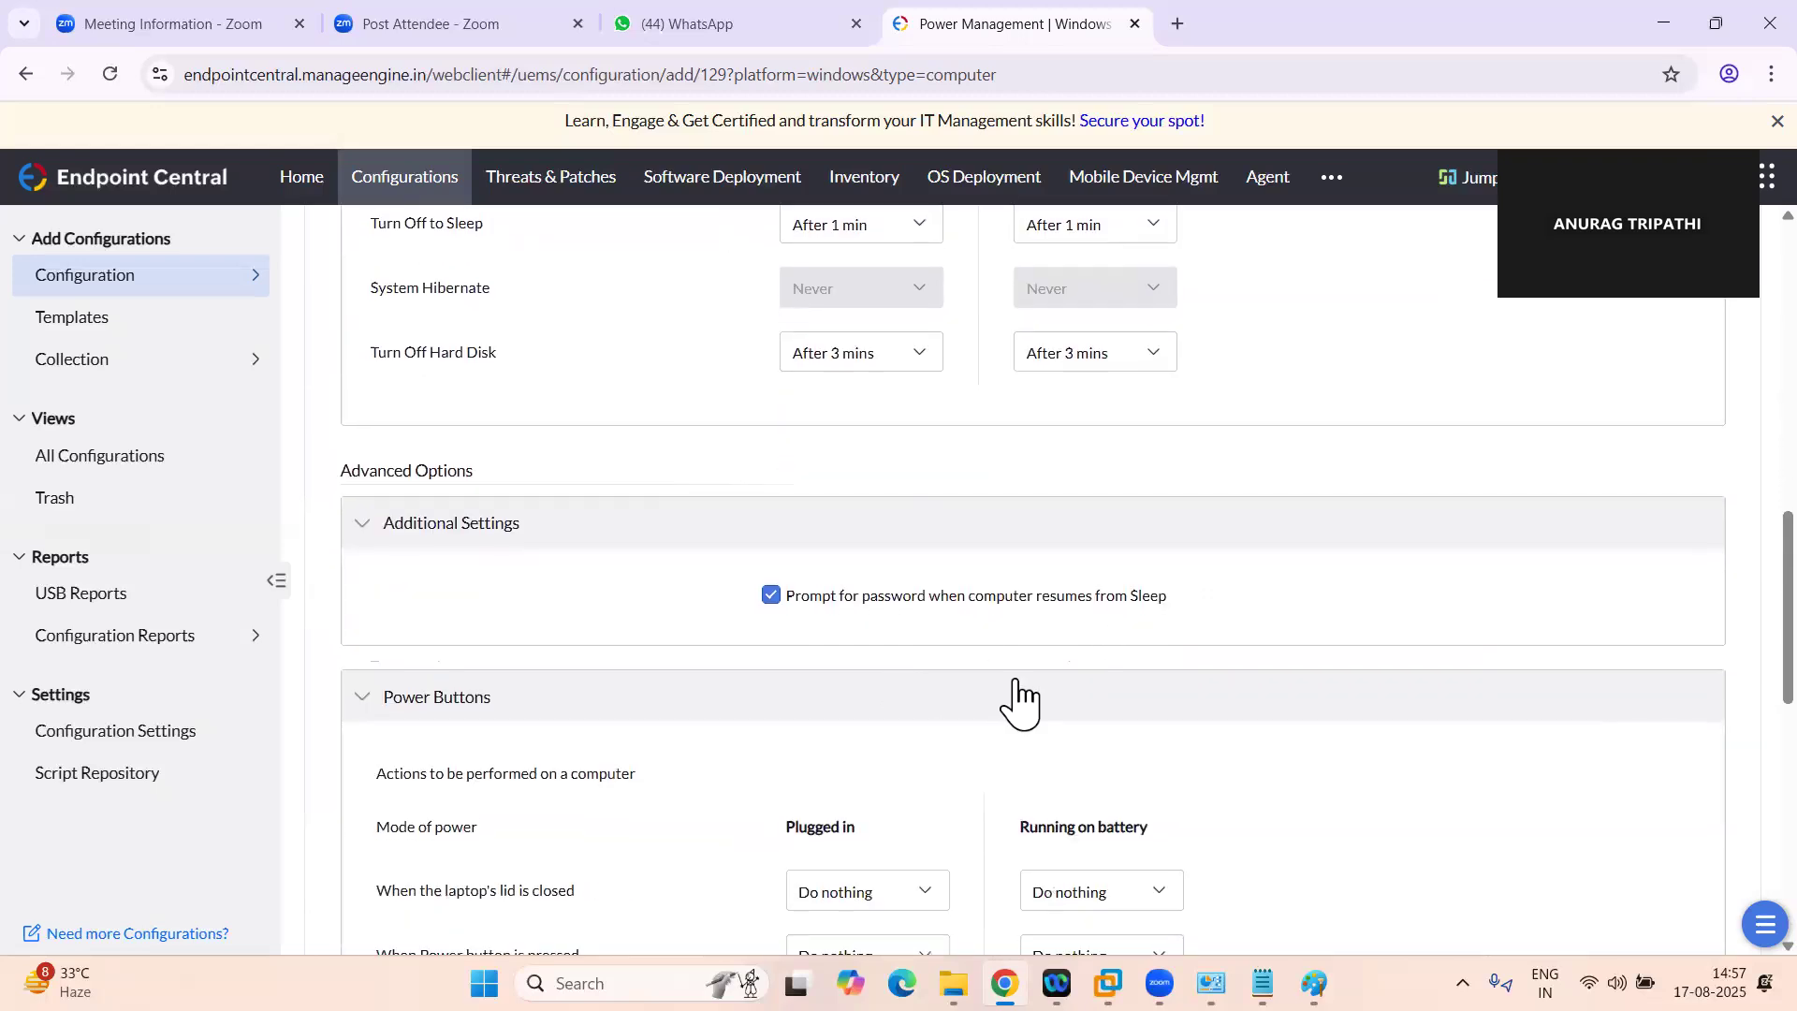
scroll(1018, 702, down, 4)
click(897, 461)
click(862, 536)
click(1114, 463)
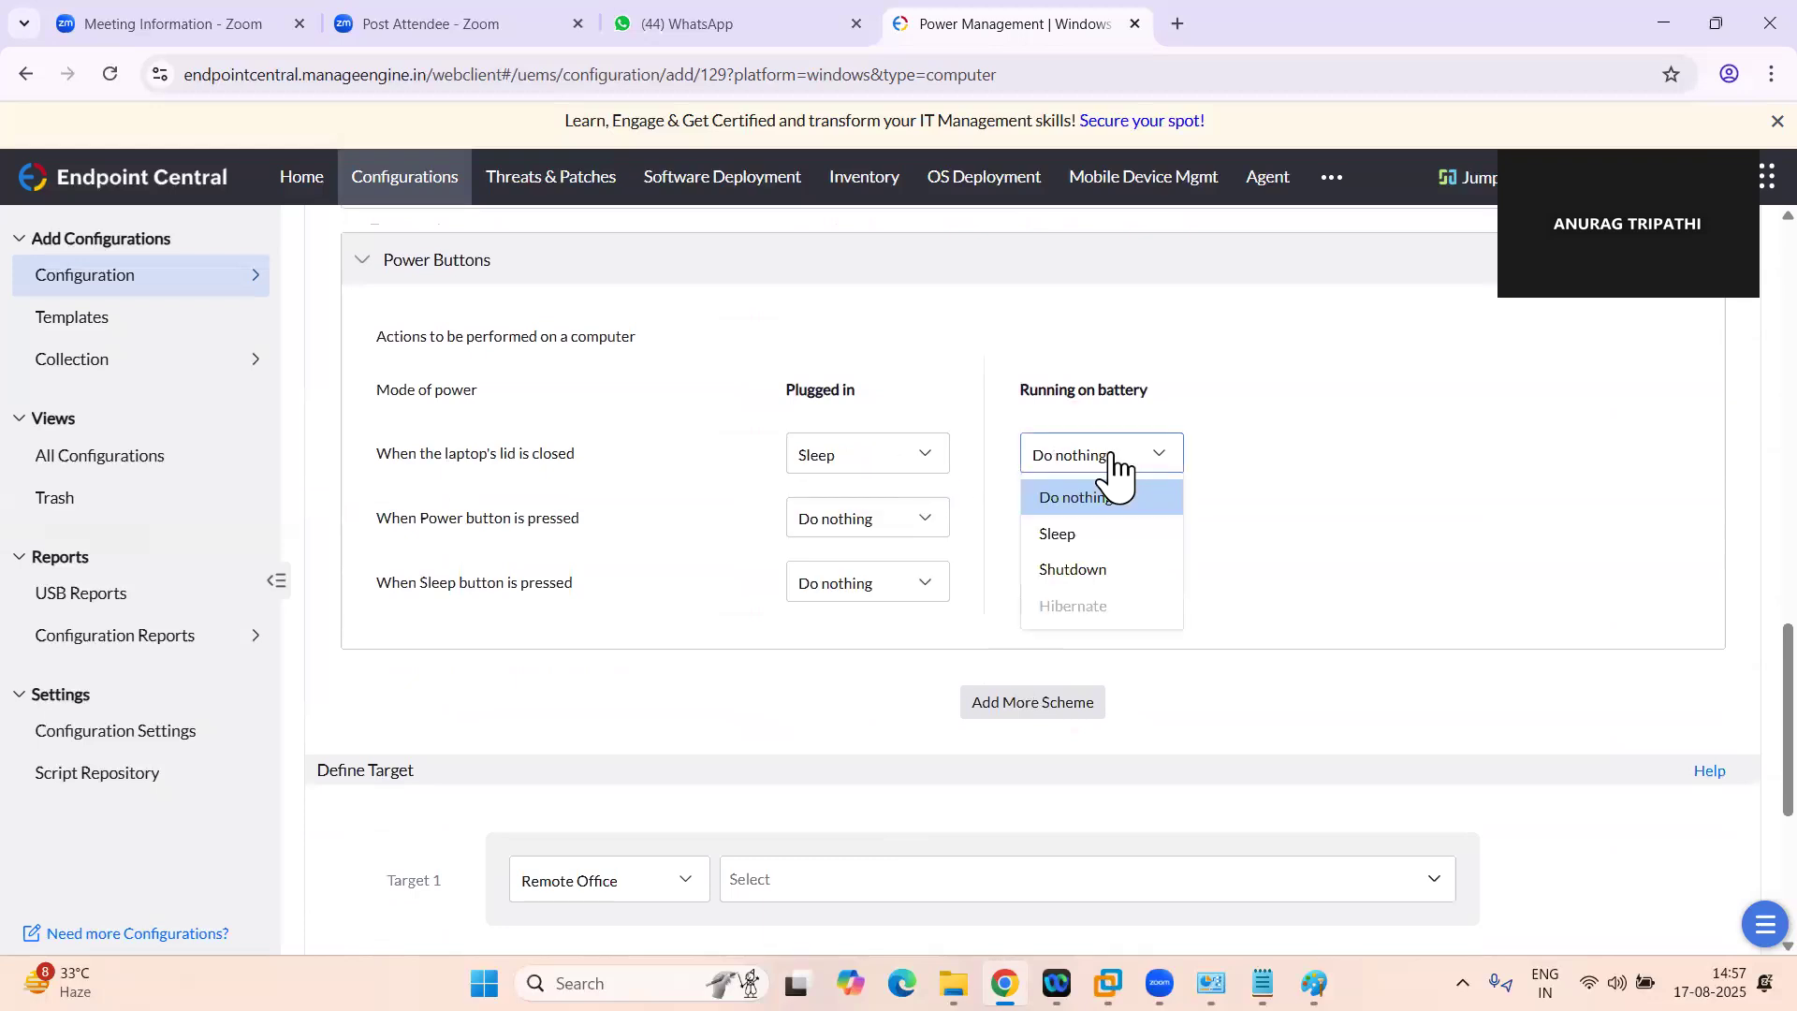
click(1079, 536)
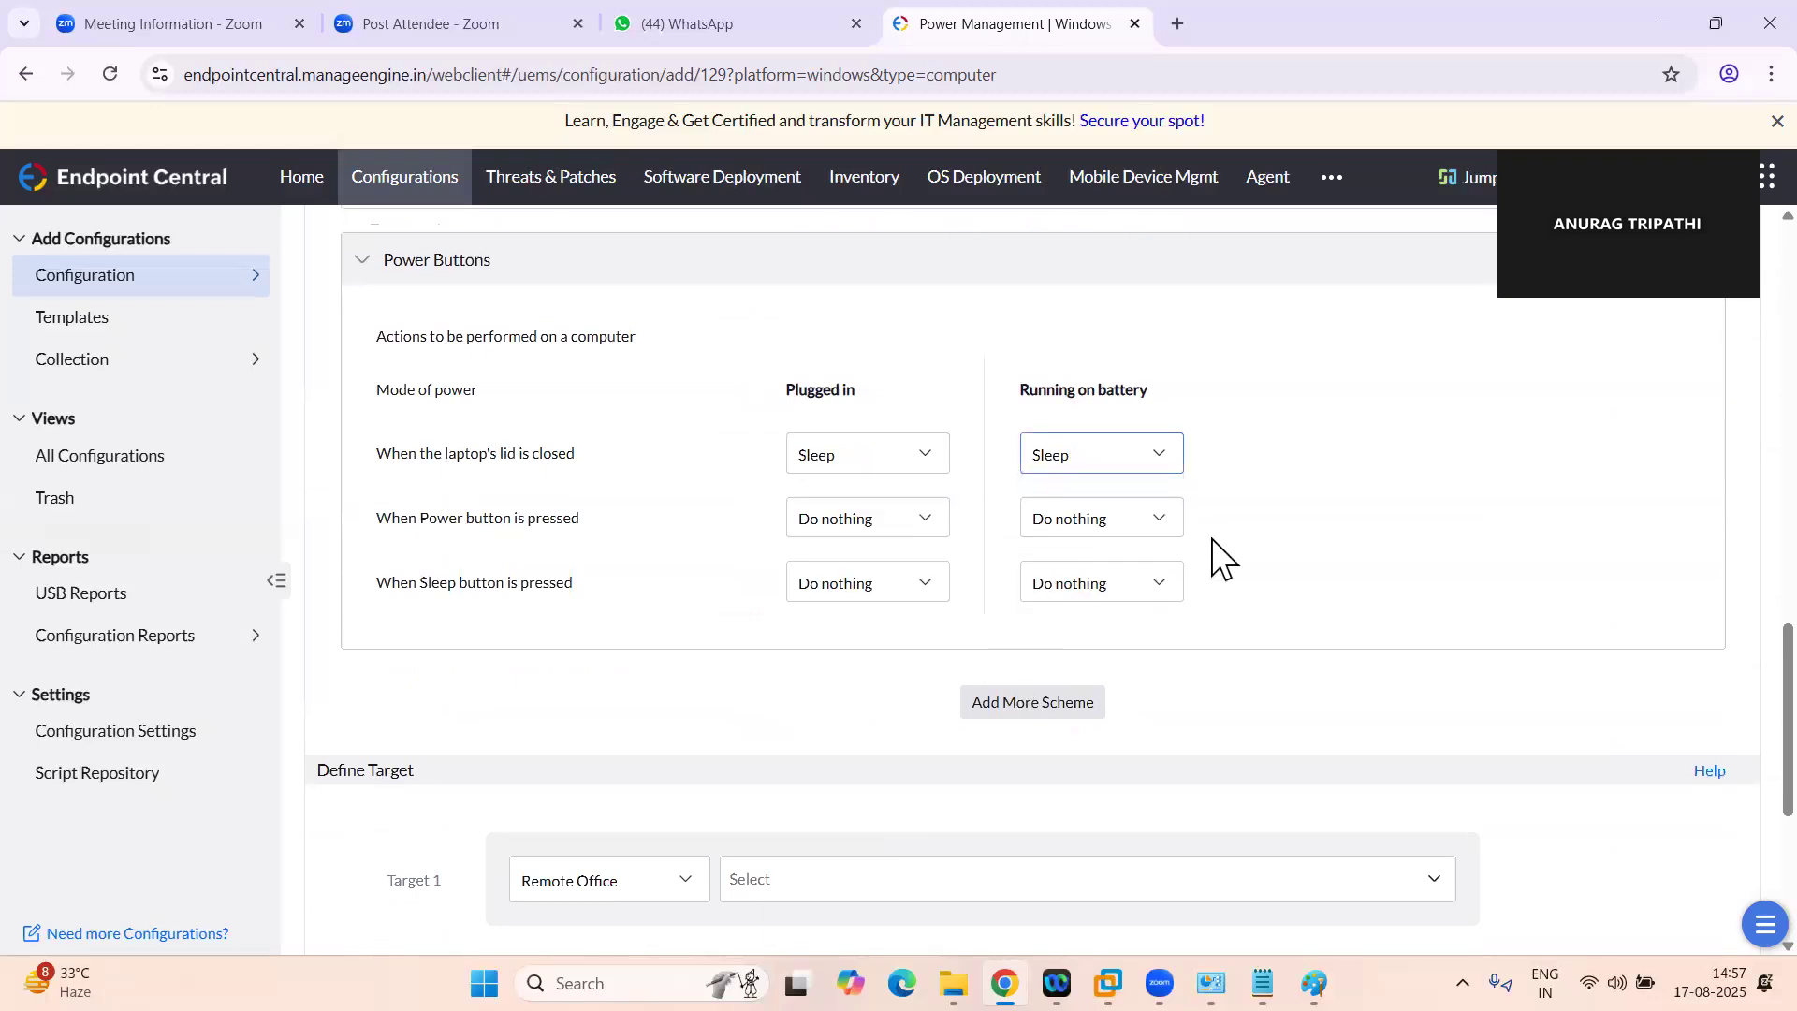
Define the deployment target as the Remote Office named Default Remote Office
scroll(1276, 690, down, 4)
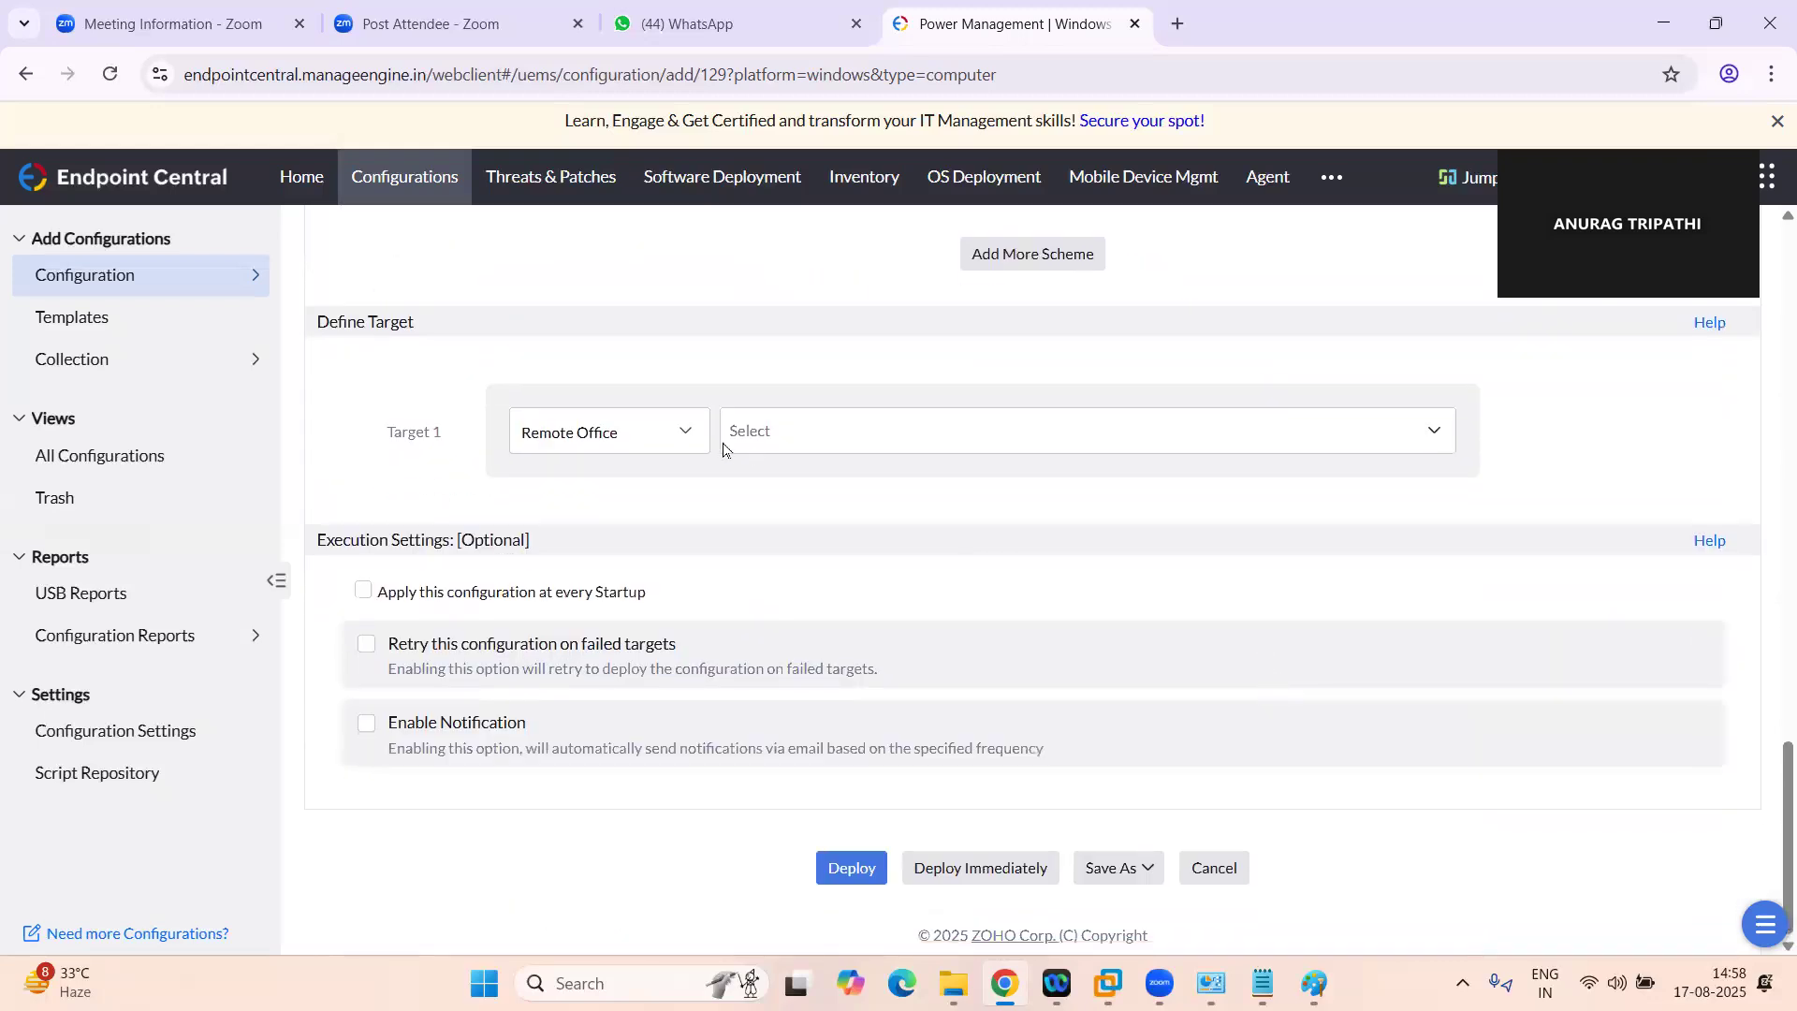
click(683, 432)
click(594, 468)
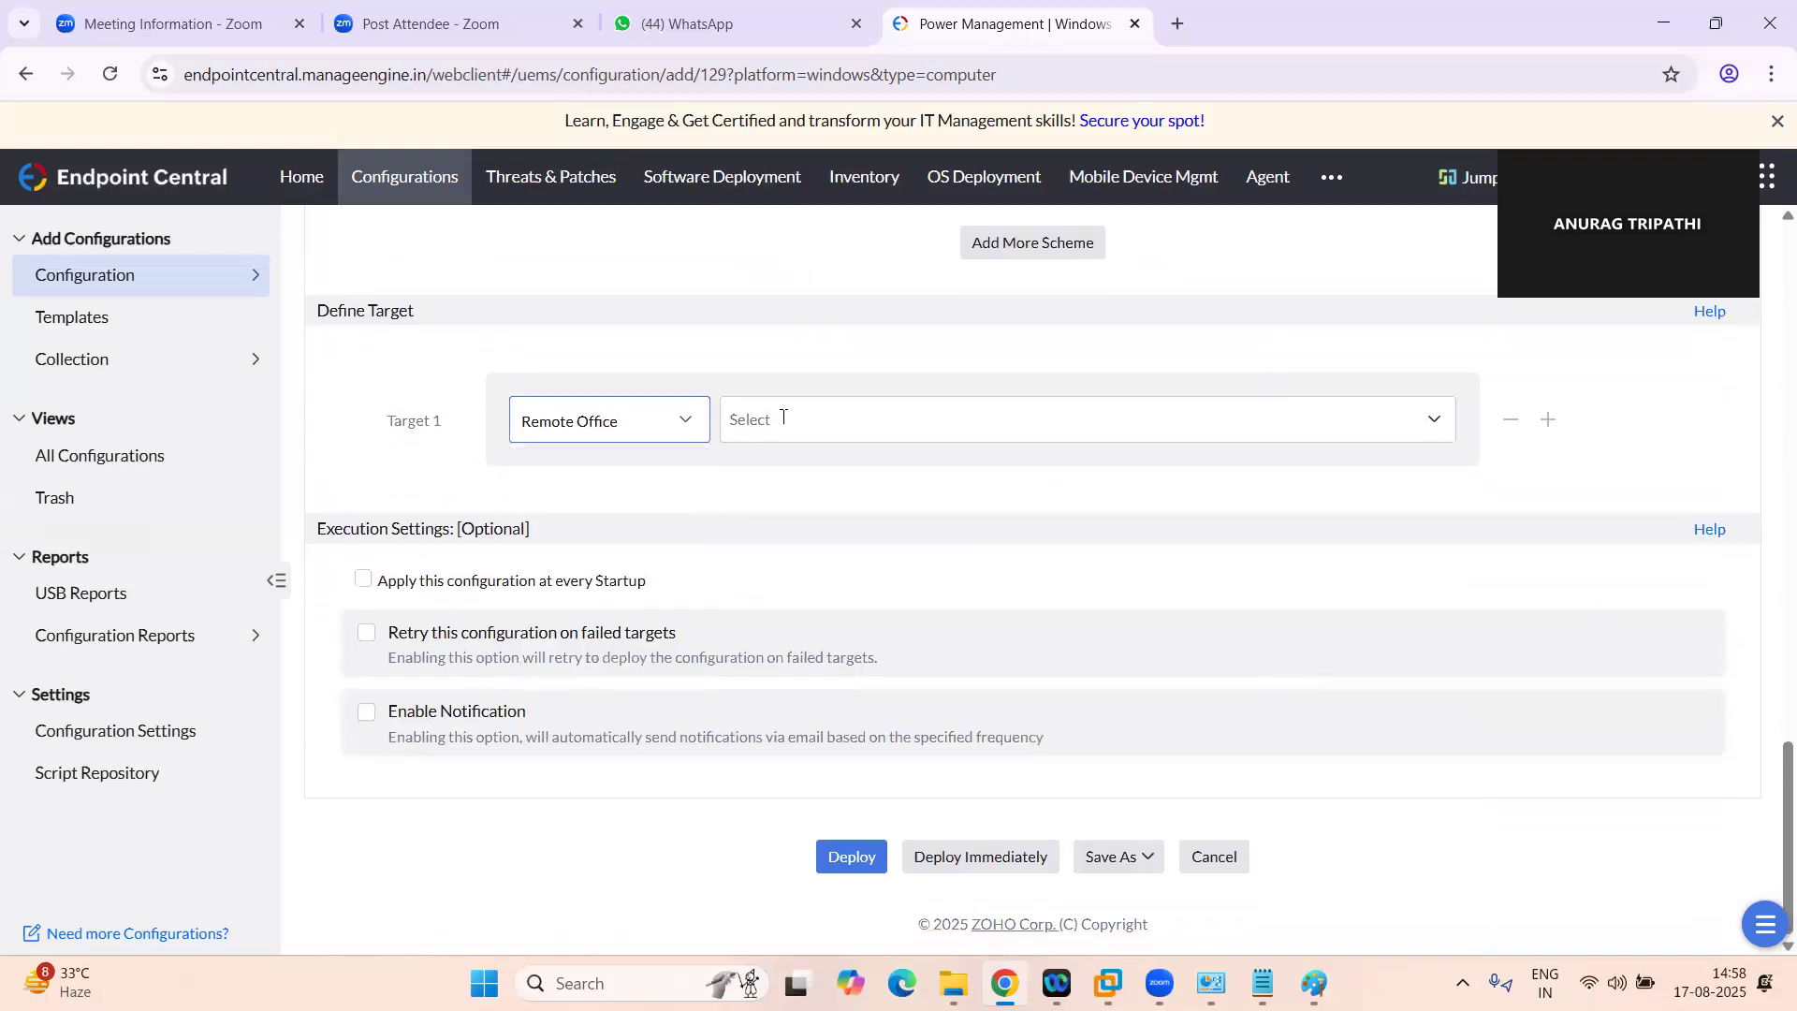
click(779, 420)
click(781, 521)
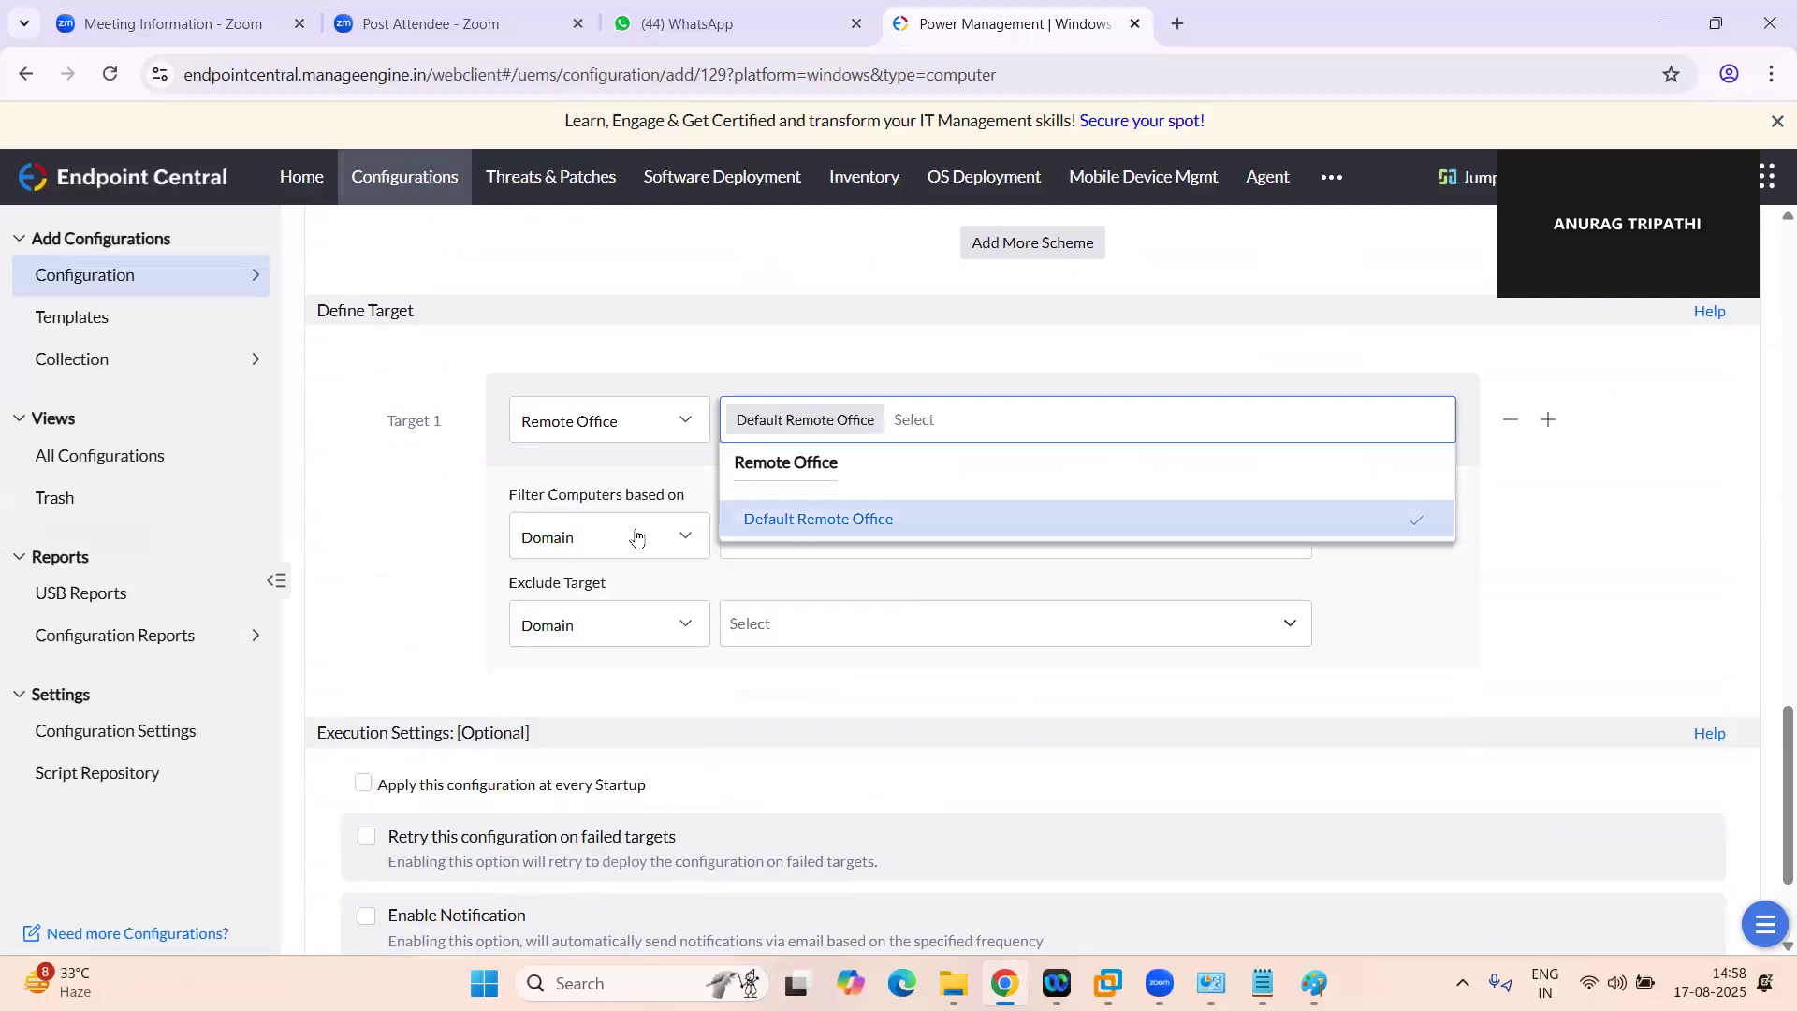
Filter the target by Computer and select the machine listed under Default Remote Office
click(635, 535)
click(577, 623)
click(801, 546)
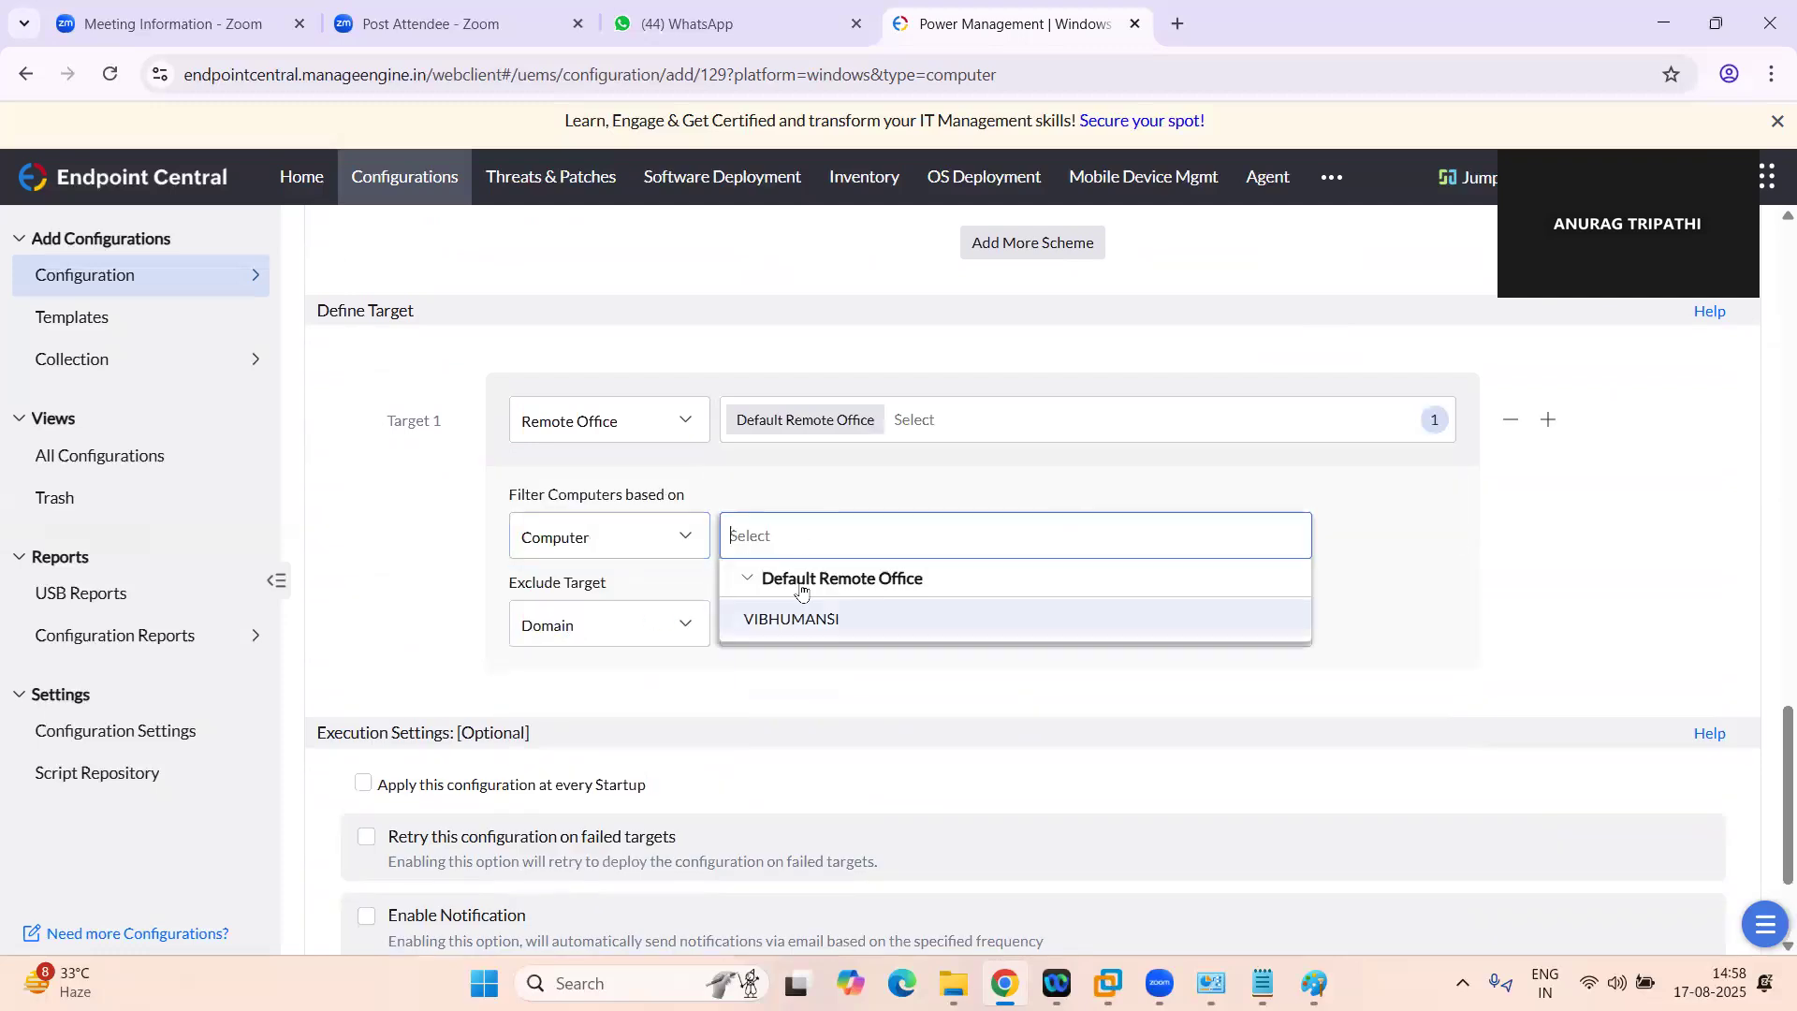
click(802, 615)
Check the available target filter types and try filtering by Domain instead
click(679, 547)
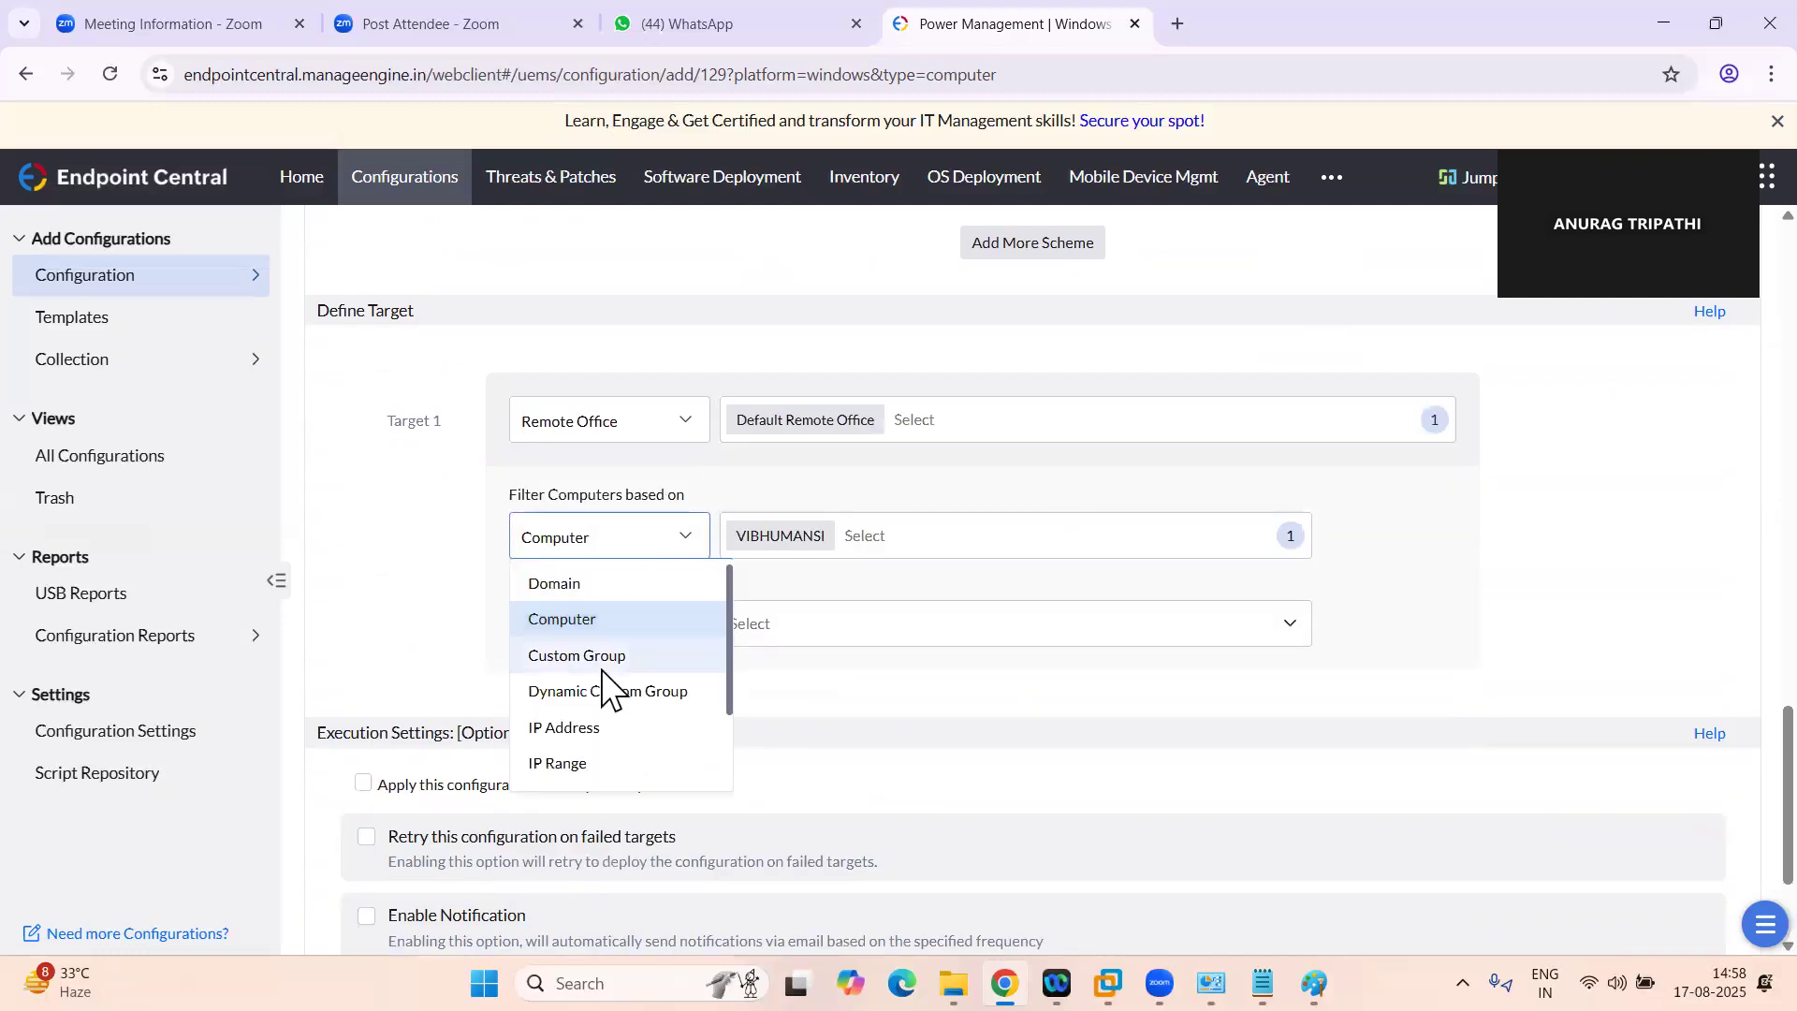
click(1558, 609)
scroll(1190, 522, down, 2)
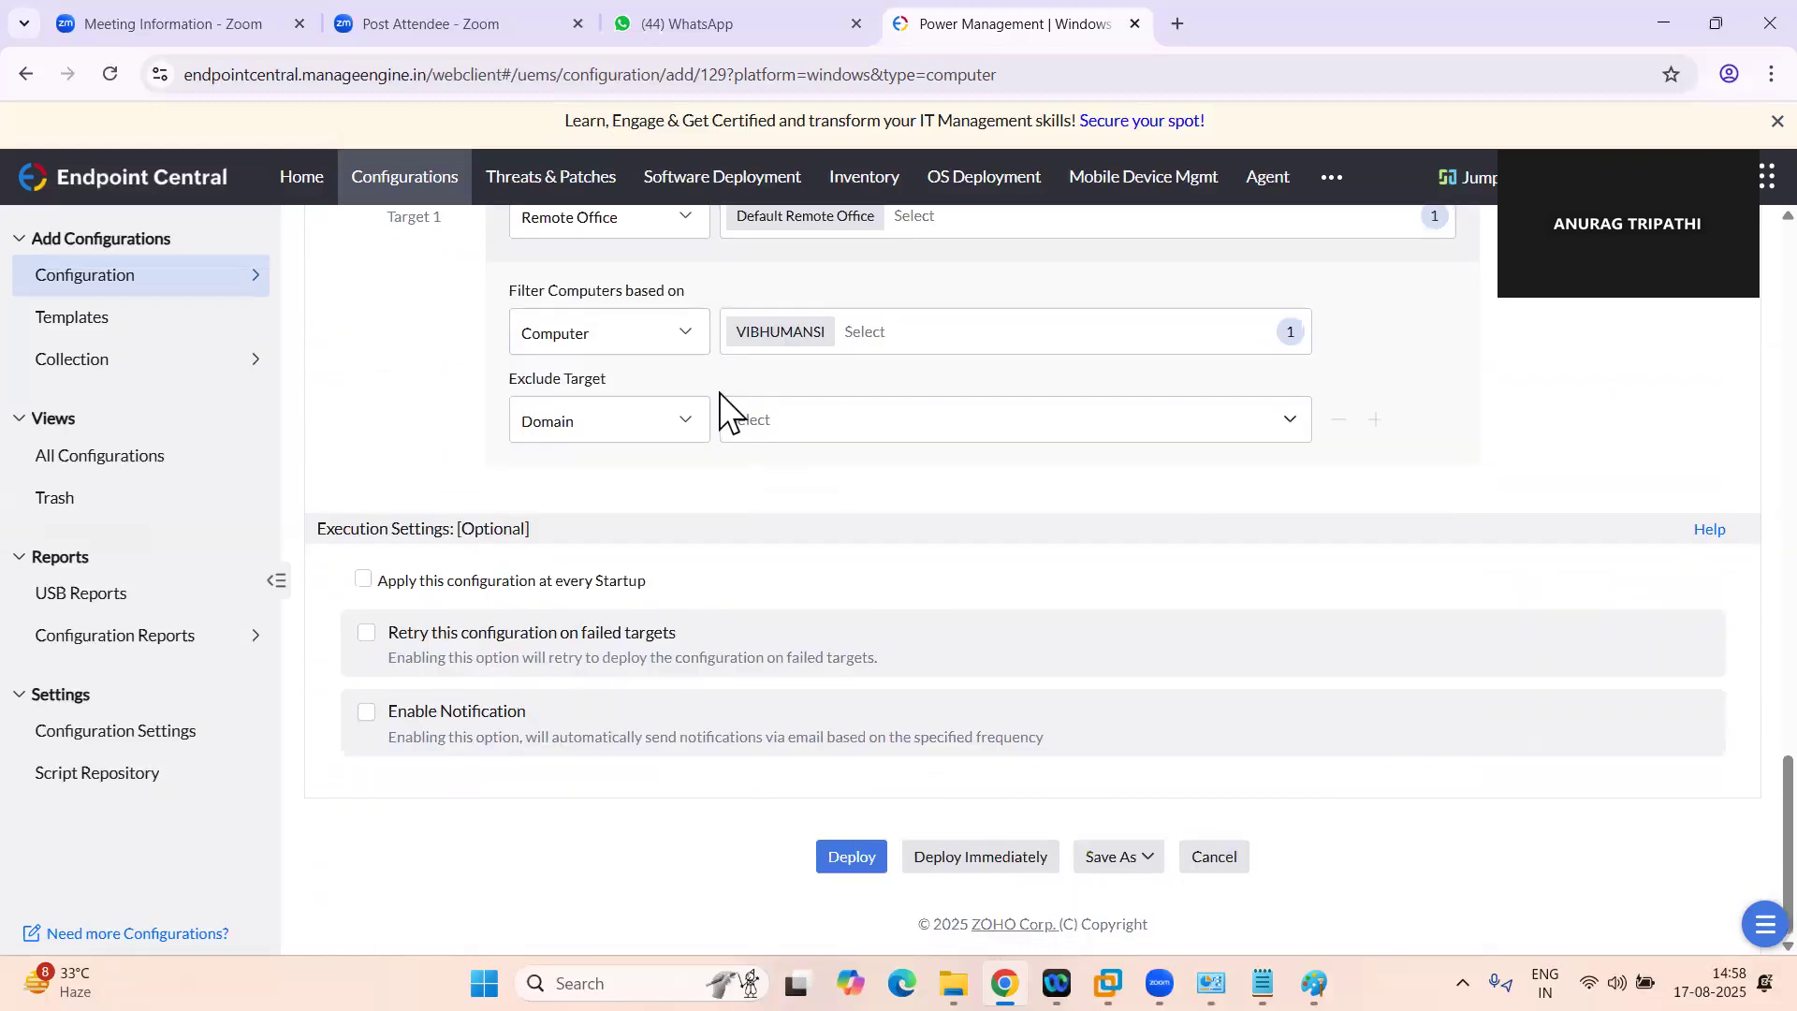
click(658, 348)
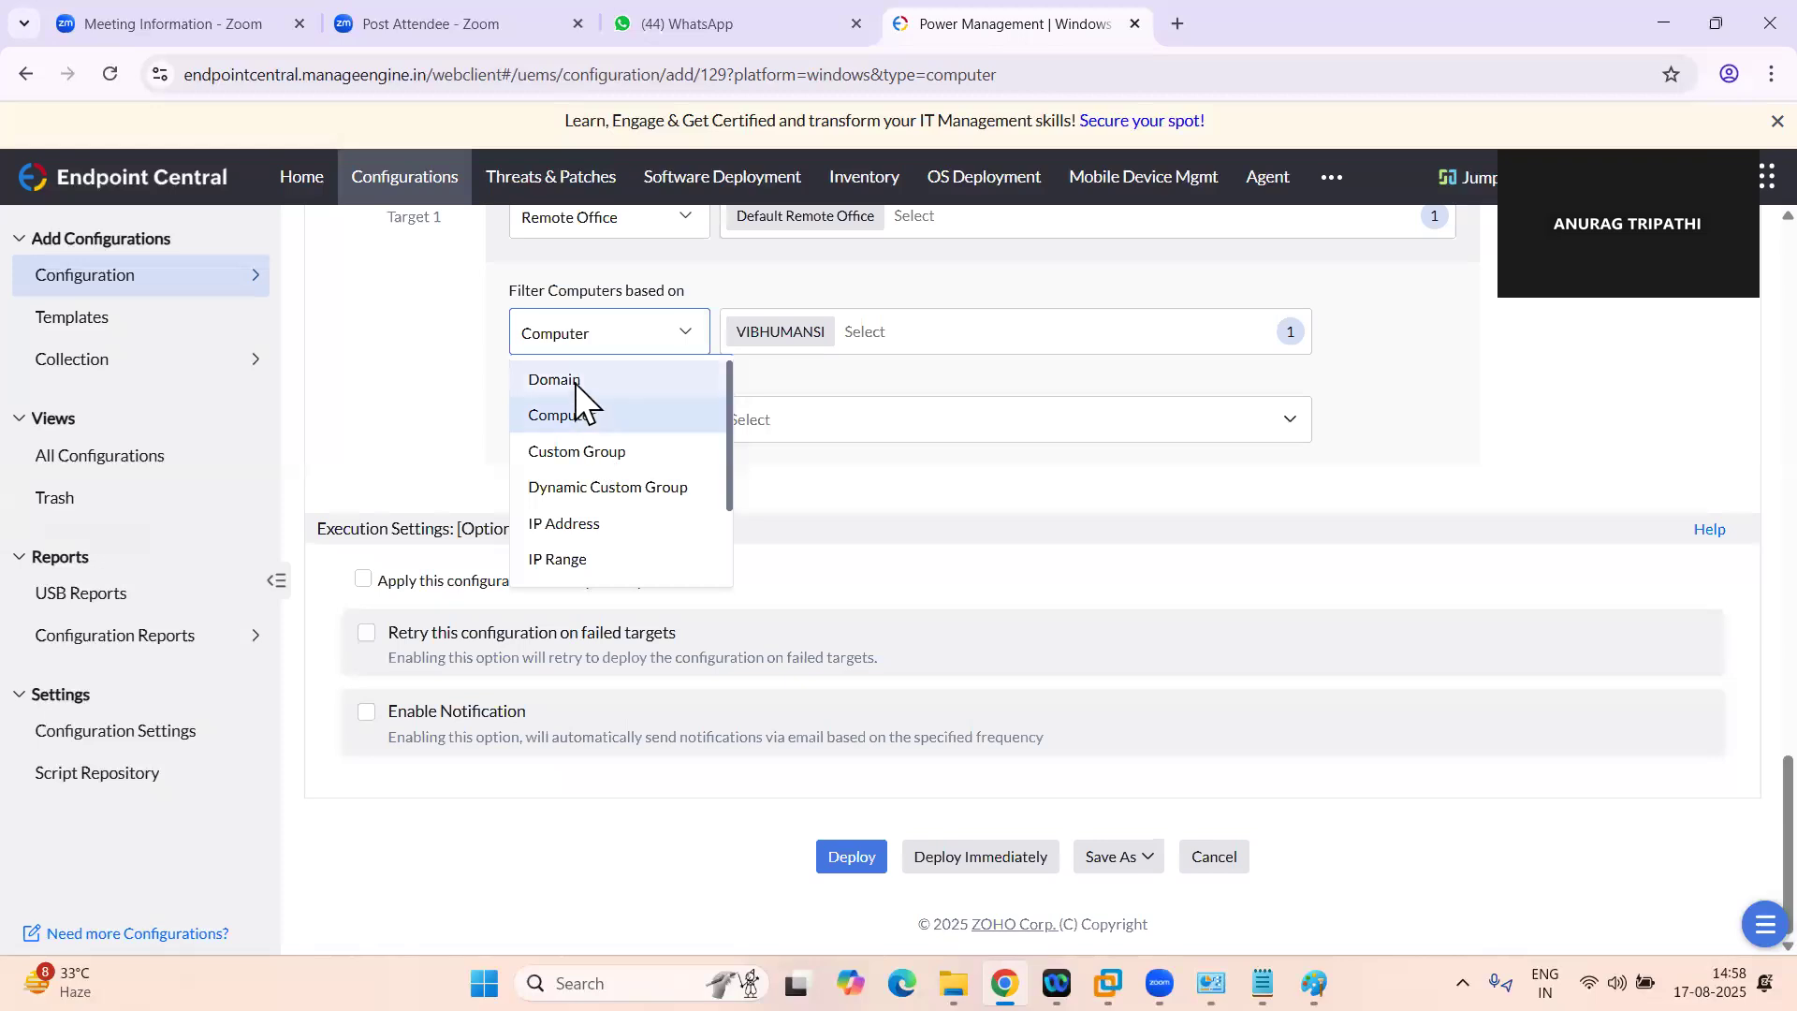
click(575, 374)
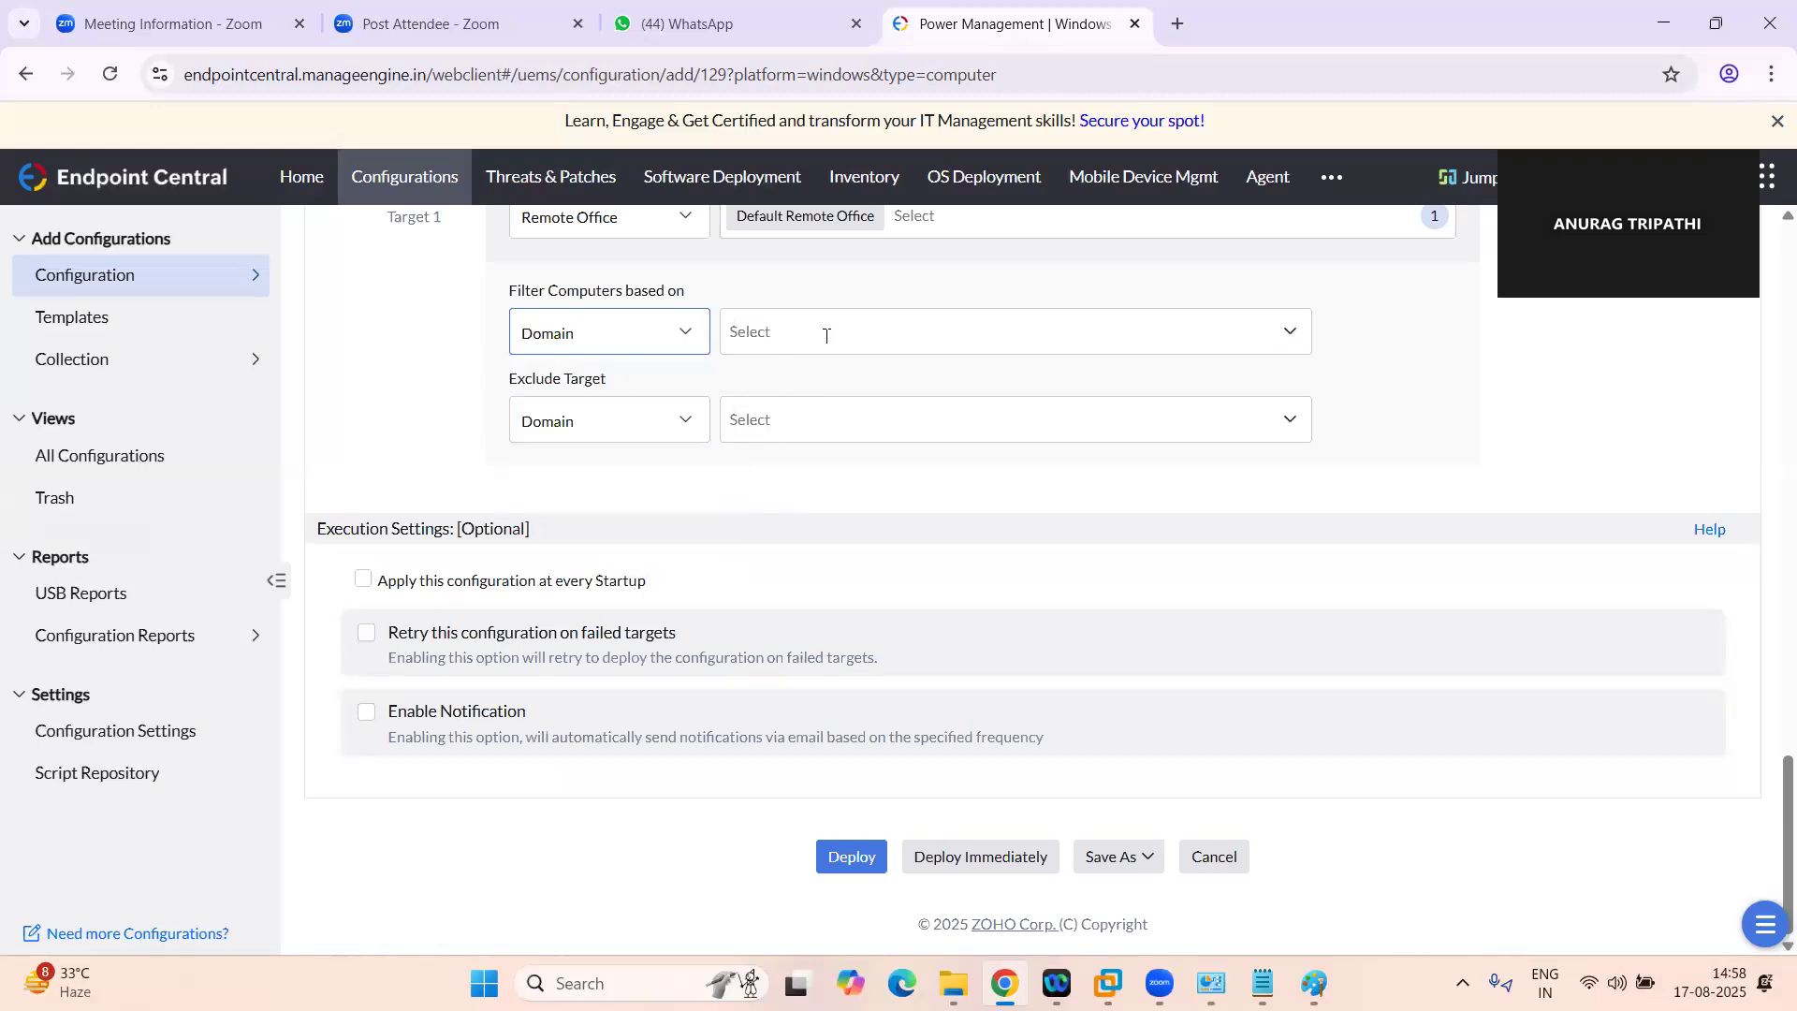
click(827, 335)
click(677, 344)
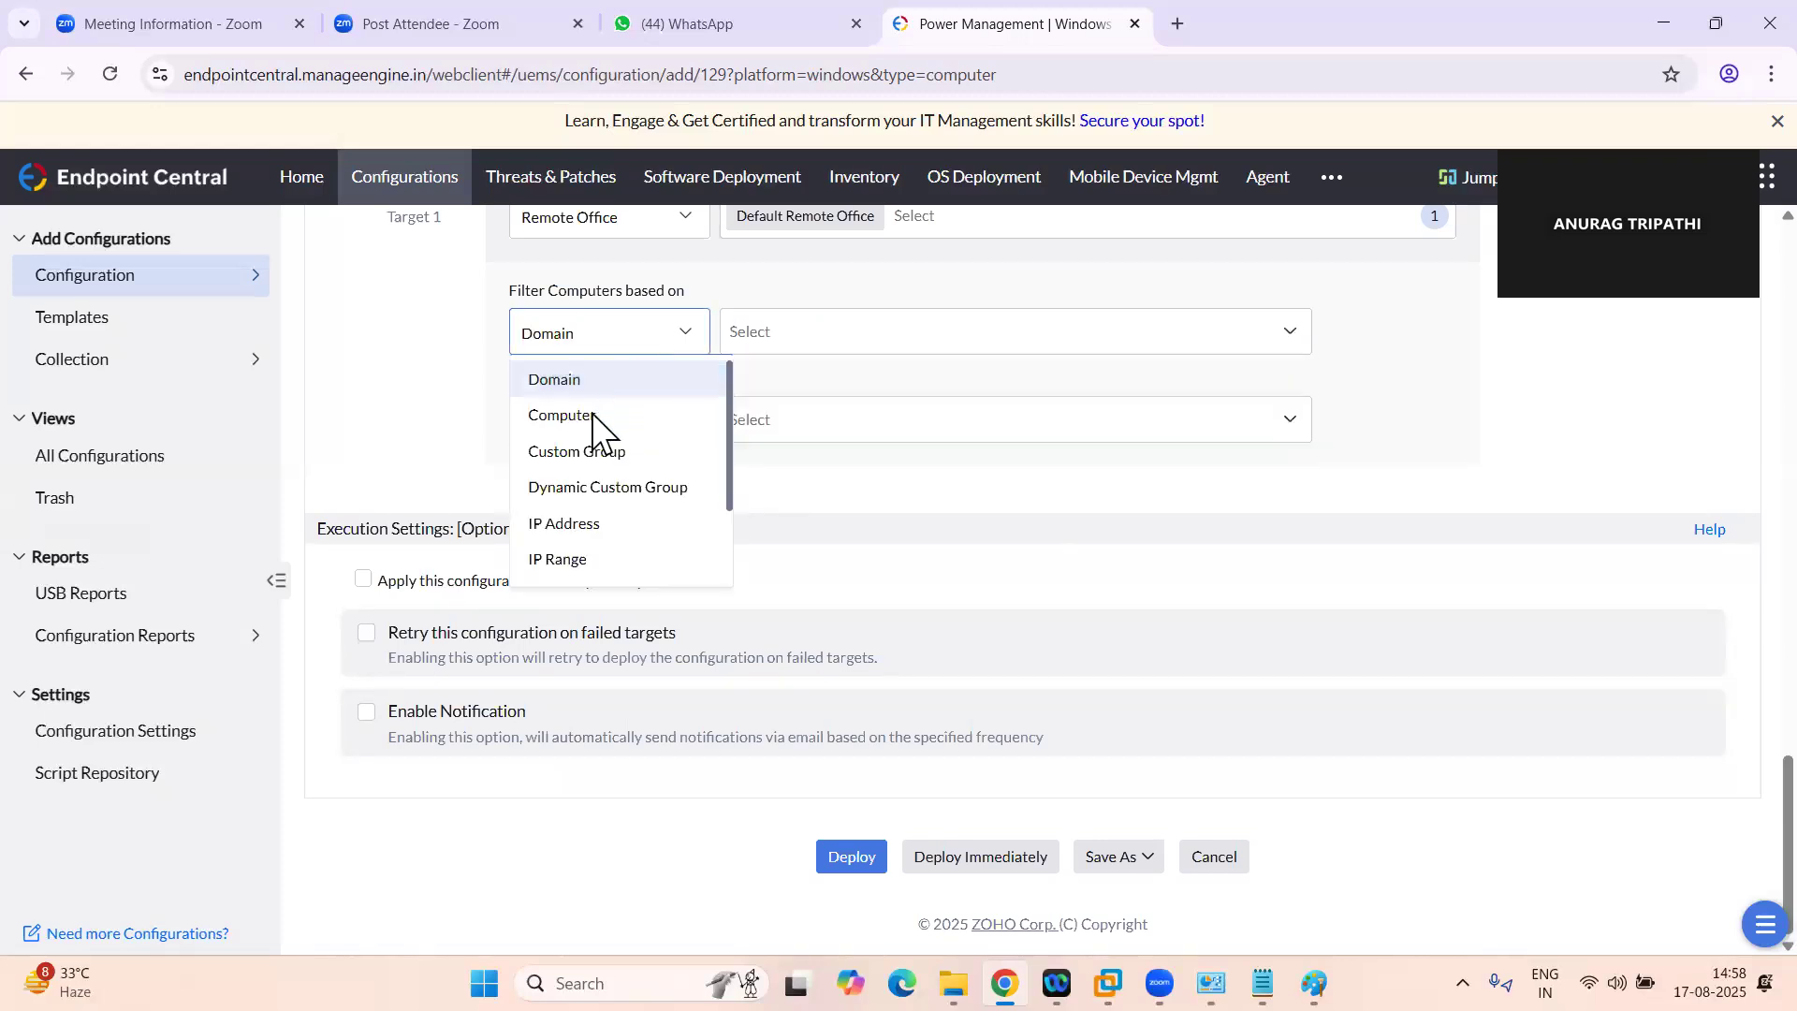
click(698, 337)
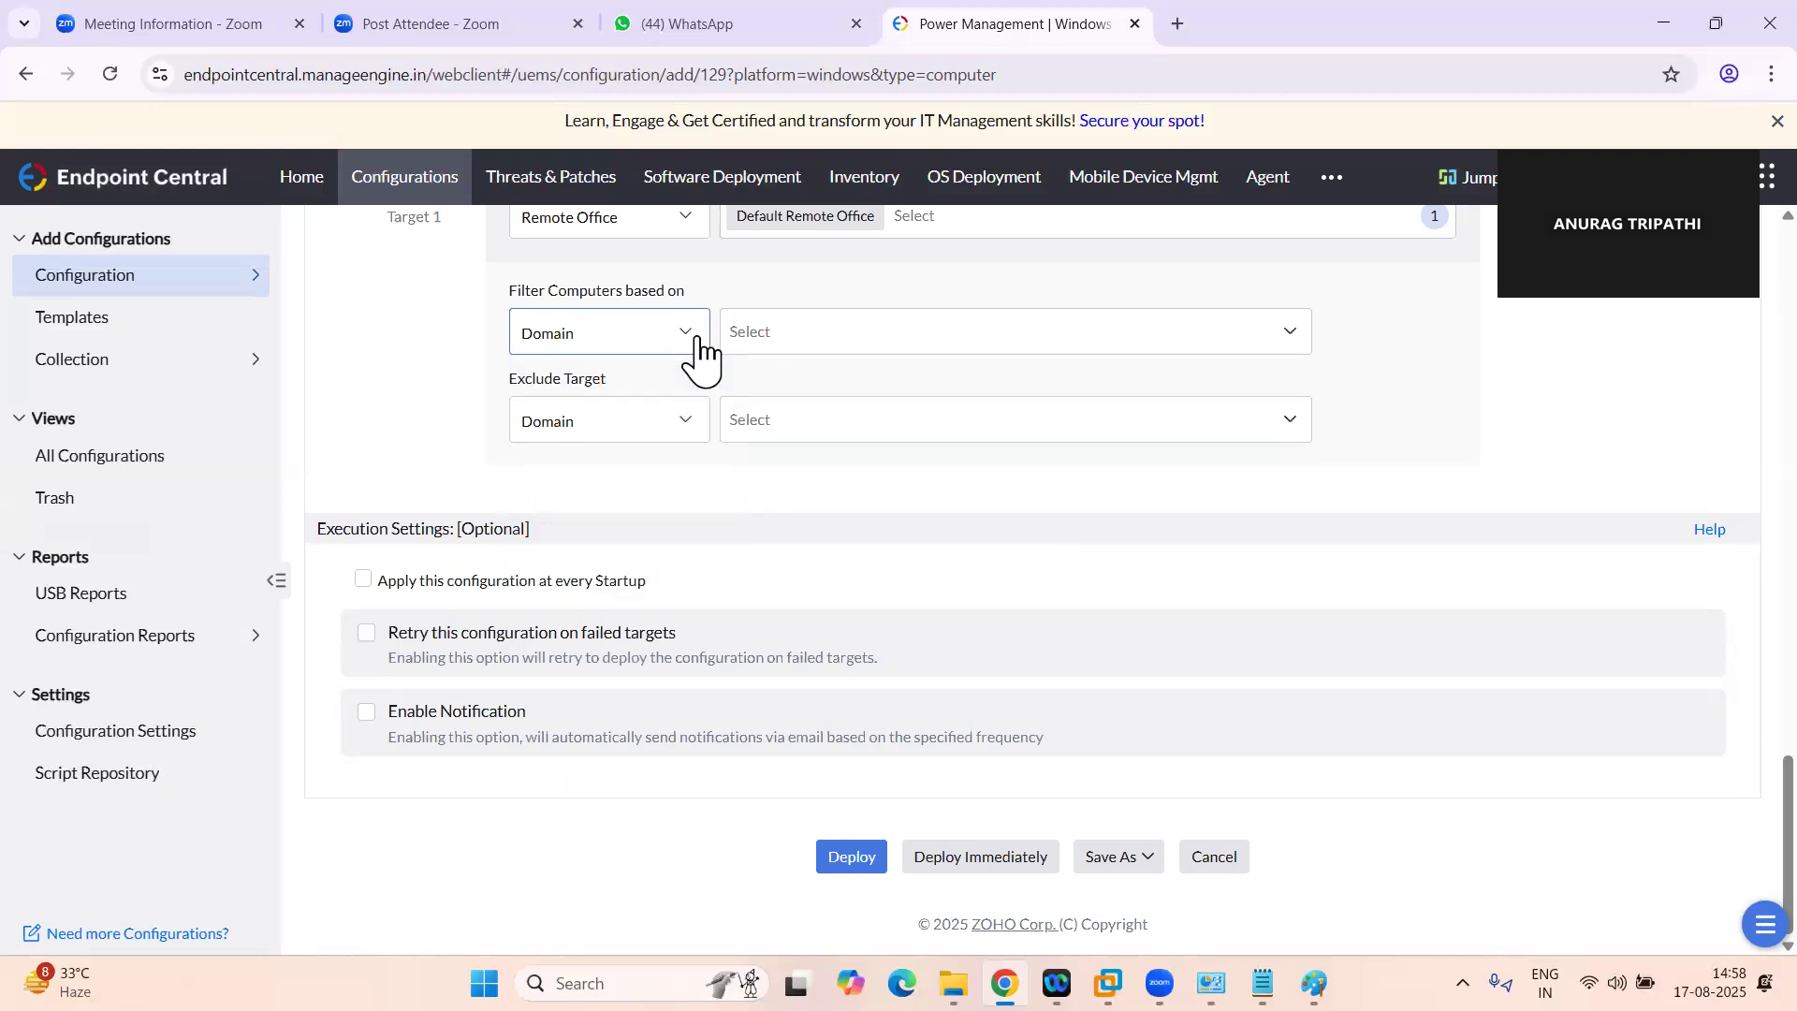
Switch the target filter back to Computer and reselect the machine under Default Remote Office
scroll(771, 348, up, 2)
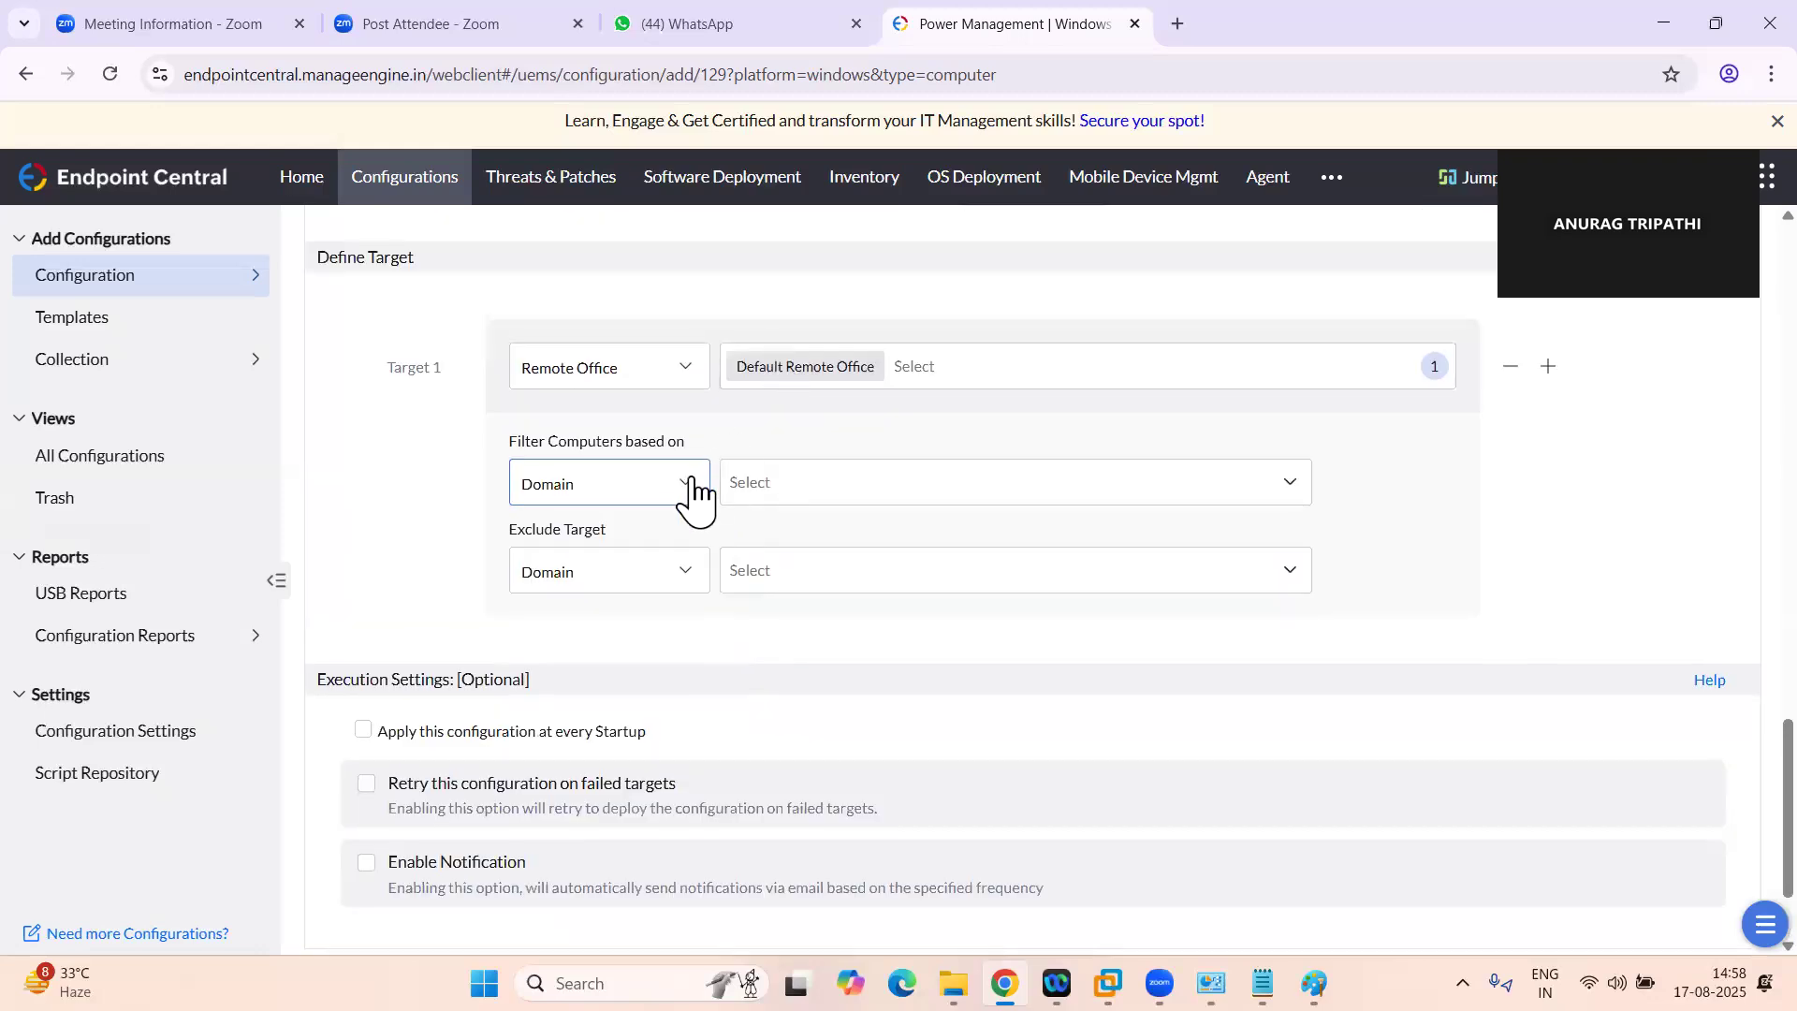
click(686, 489)
click(577, 569)
click(745, 481)
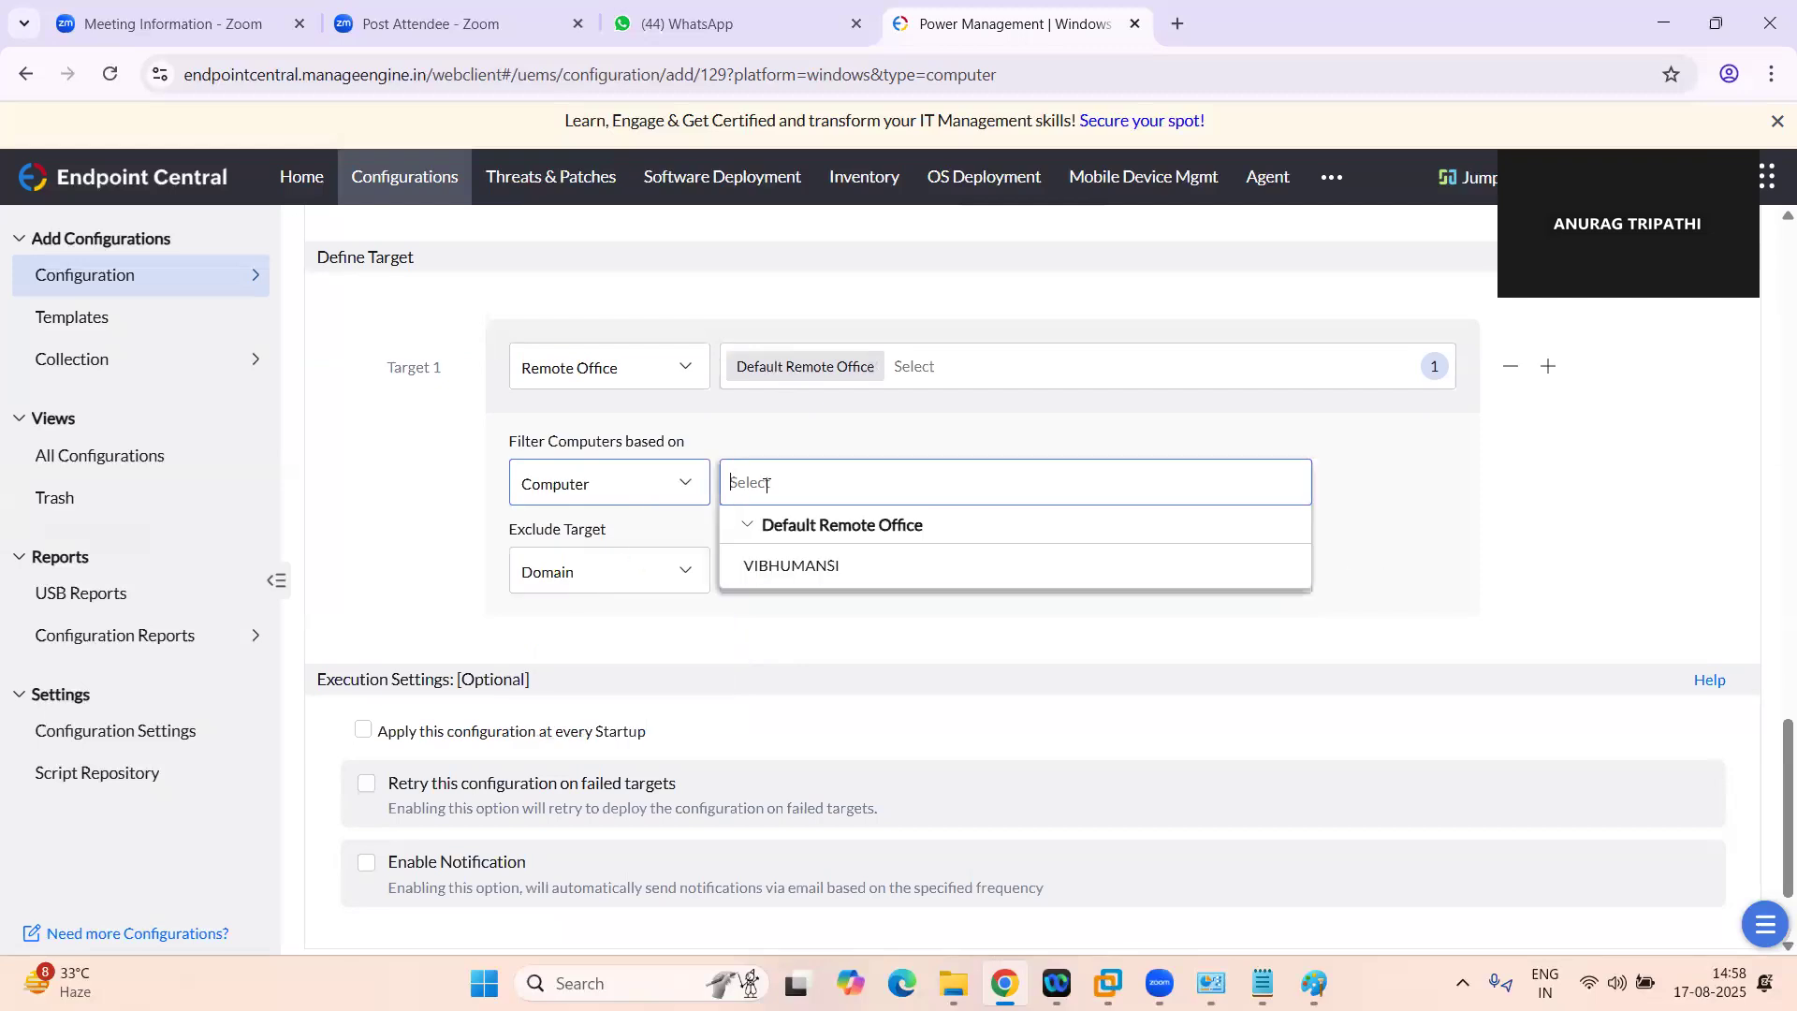
click(779, 567)
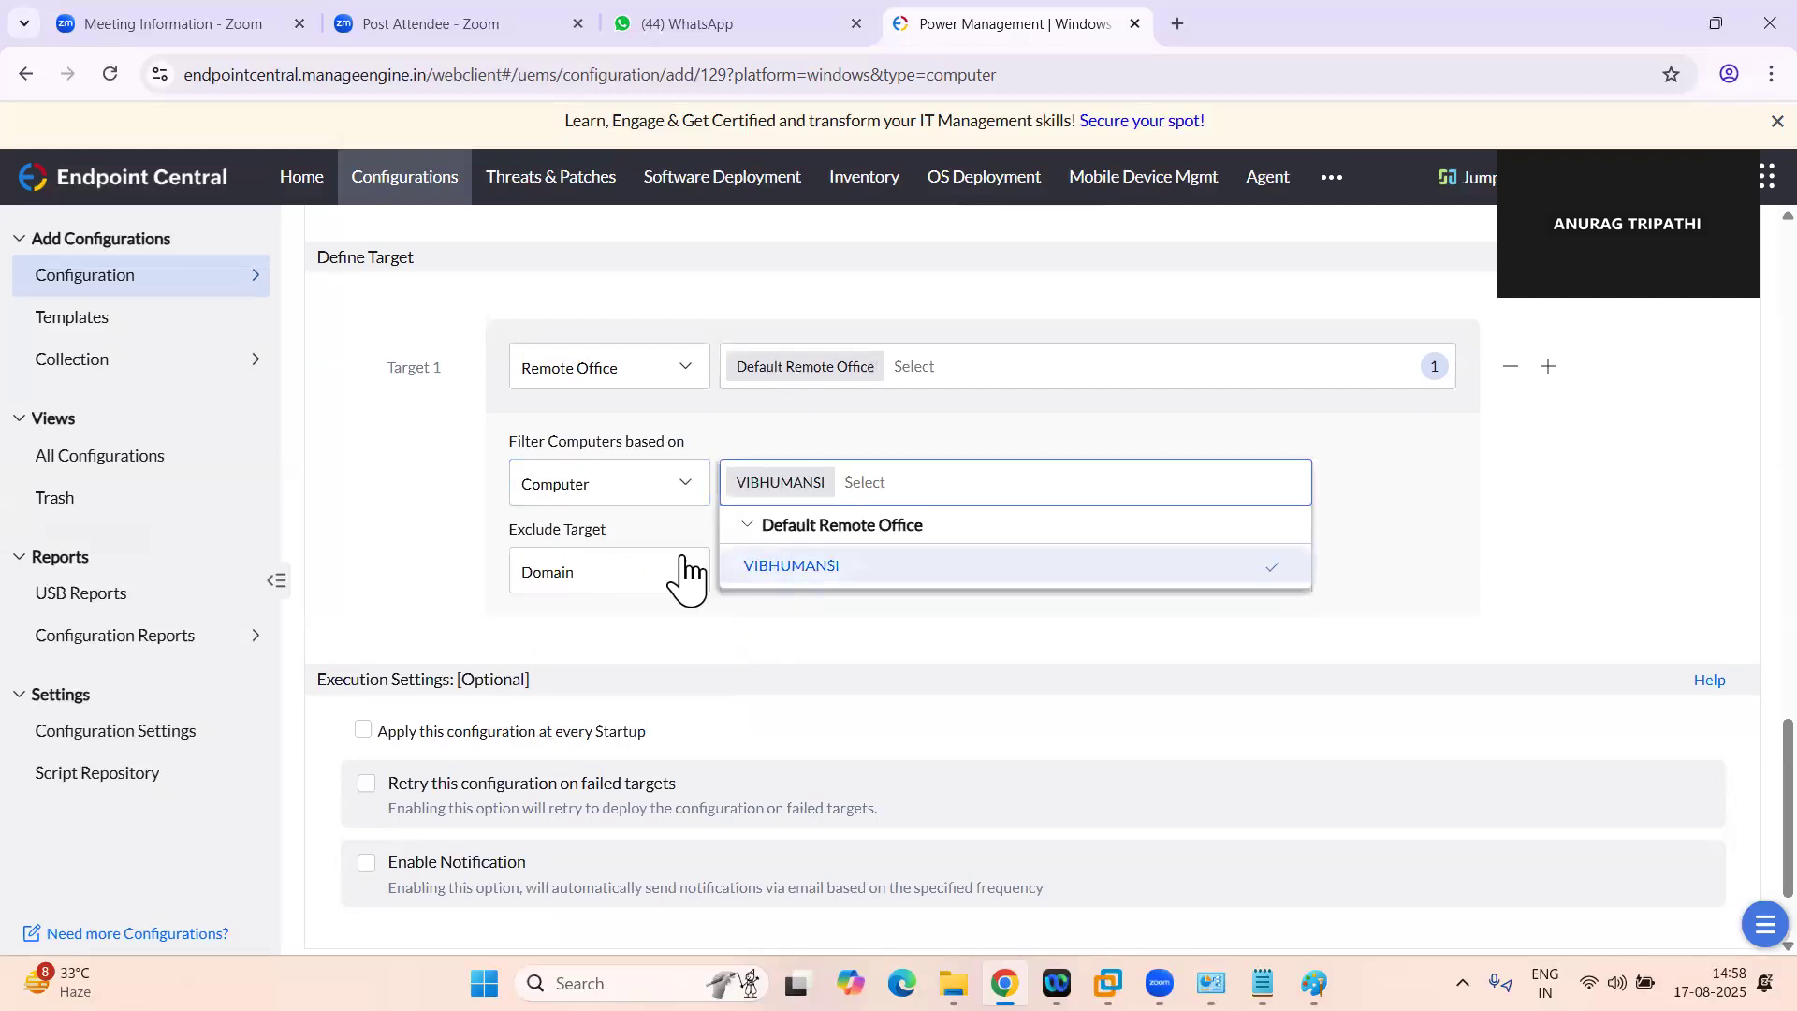
Deploy the configuration immediately, with applying it at every startup and retrying on failed targets enabled
click(603, 627)
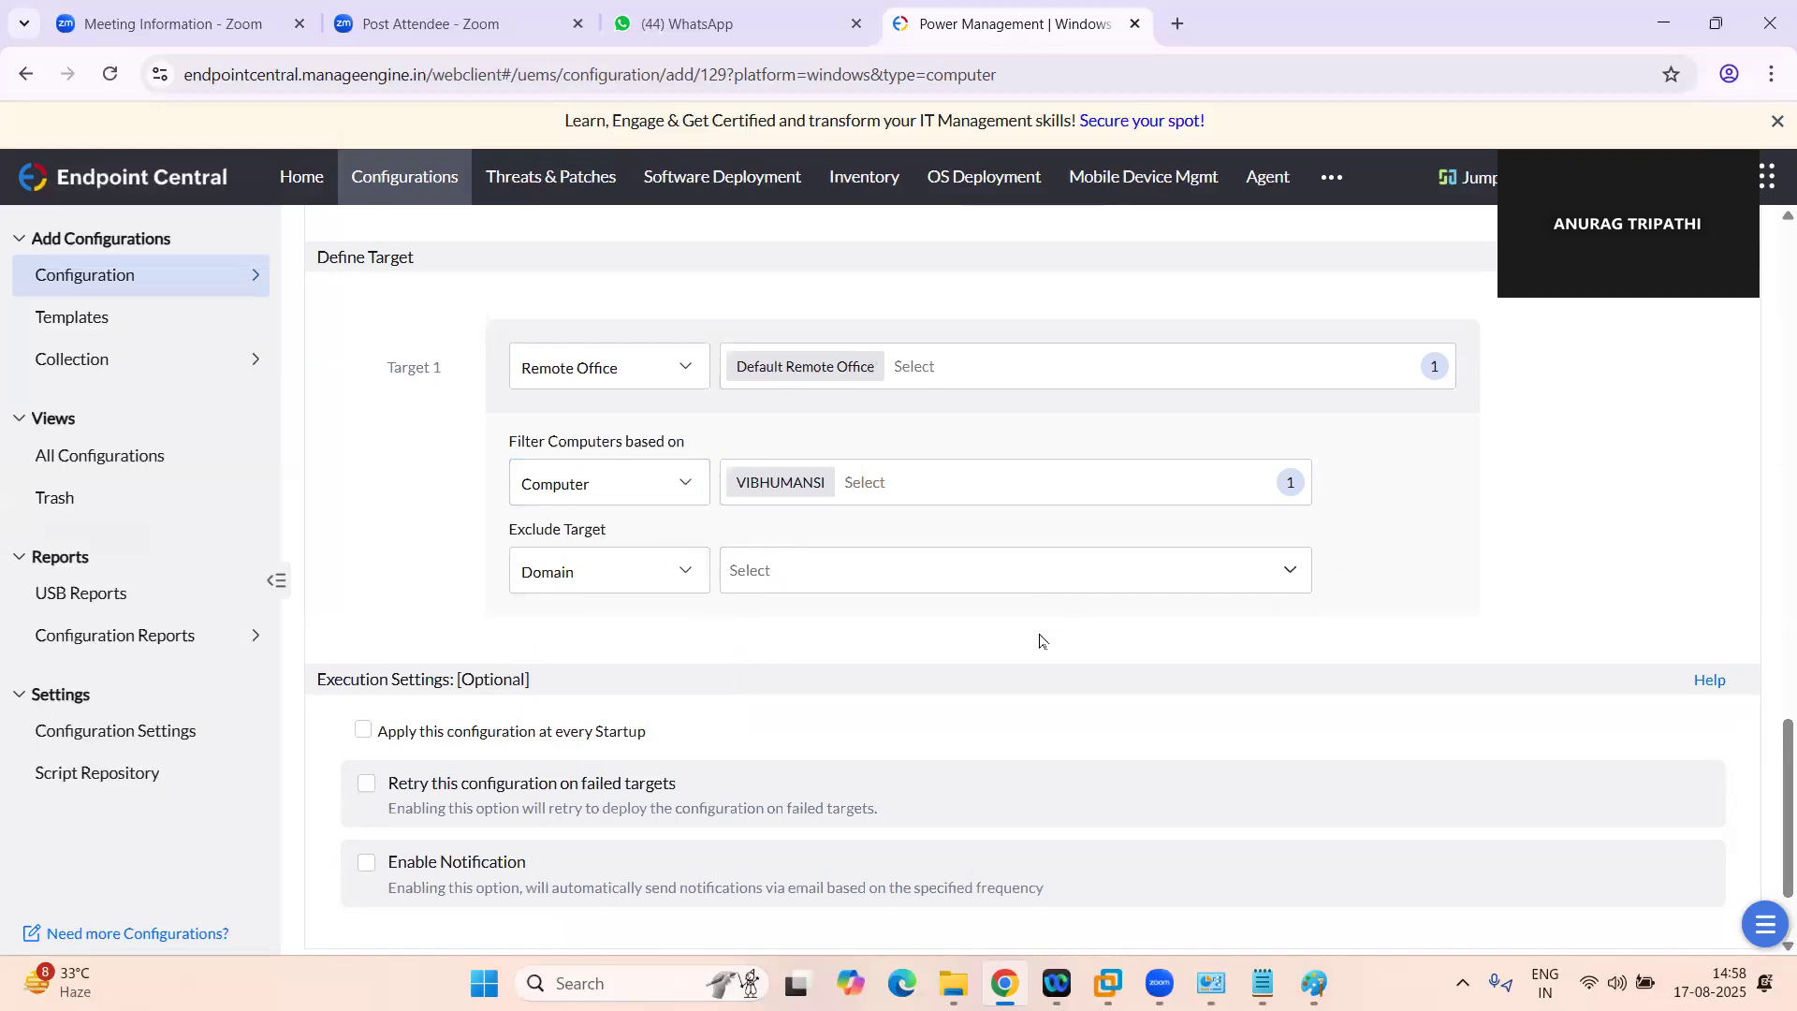
scroll(1041, 640, down, 1)
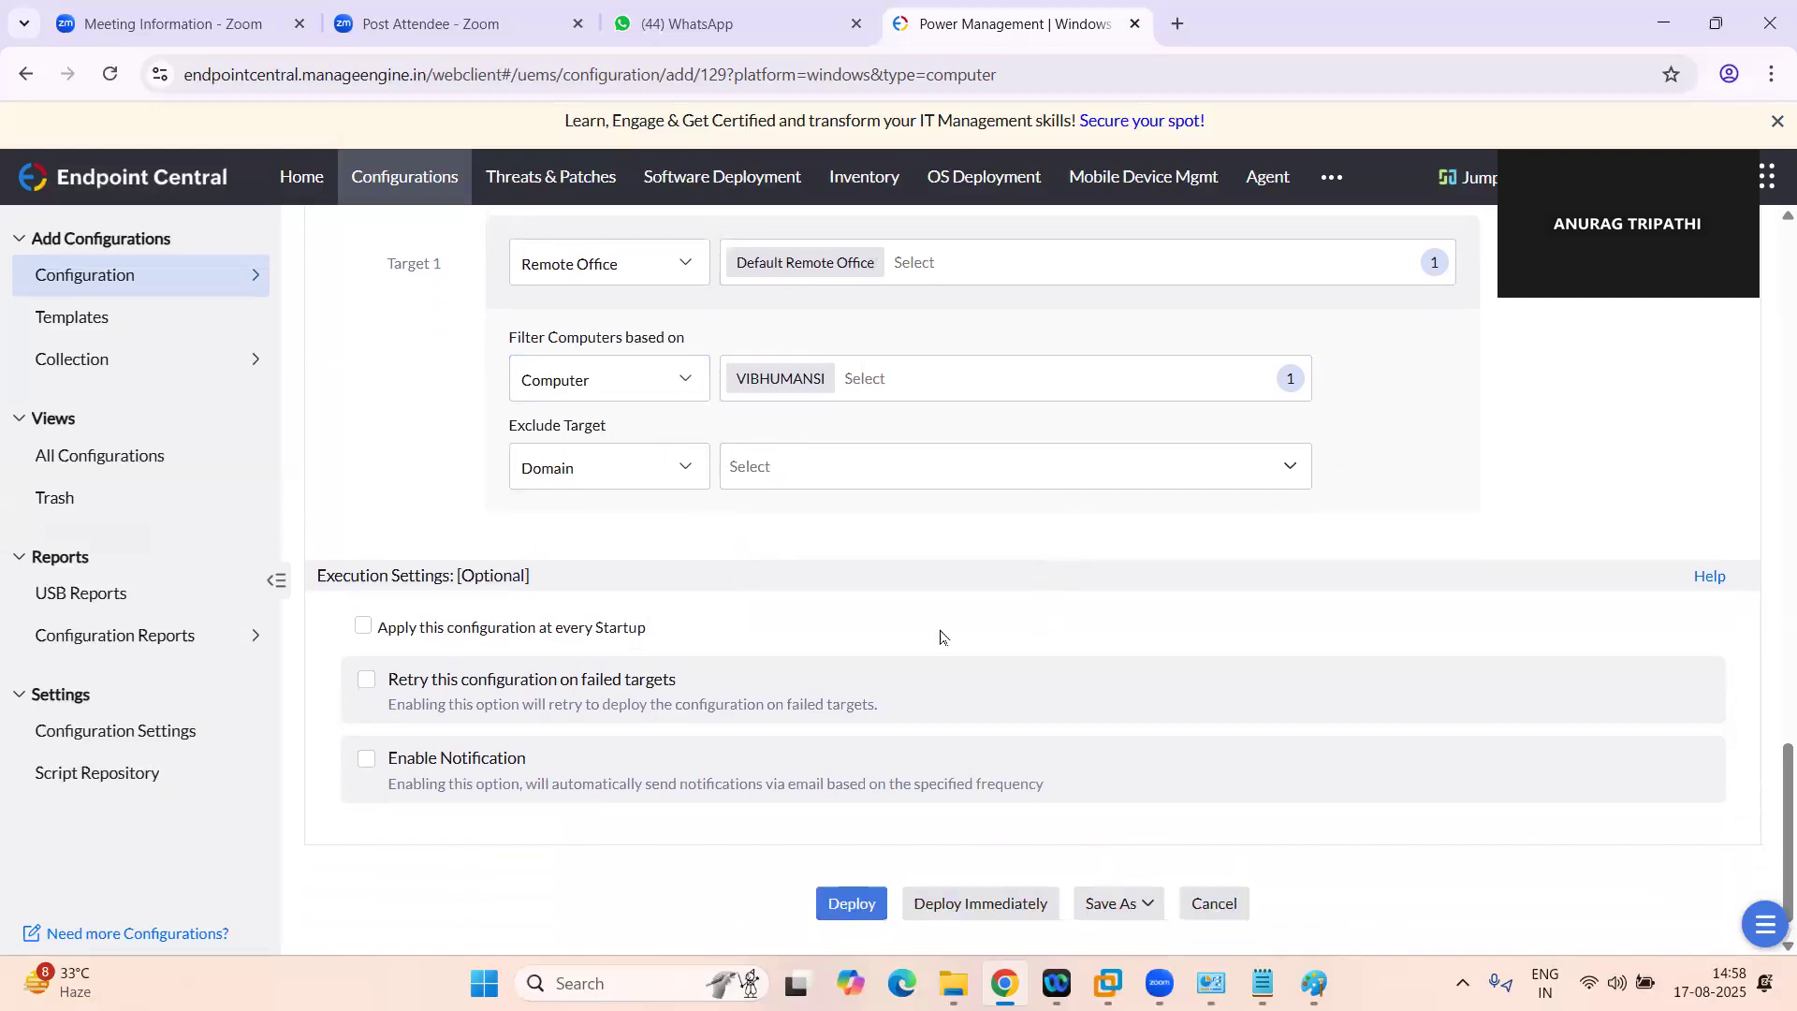
click(364, 629)
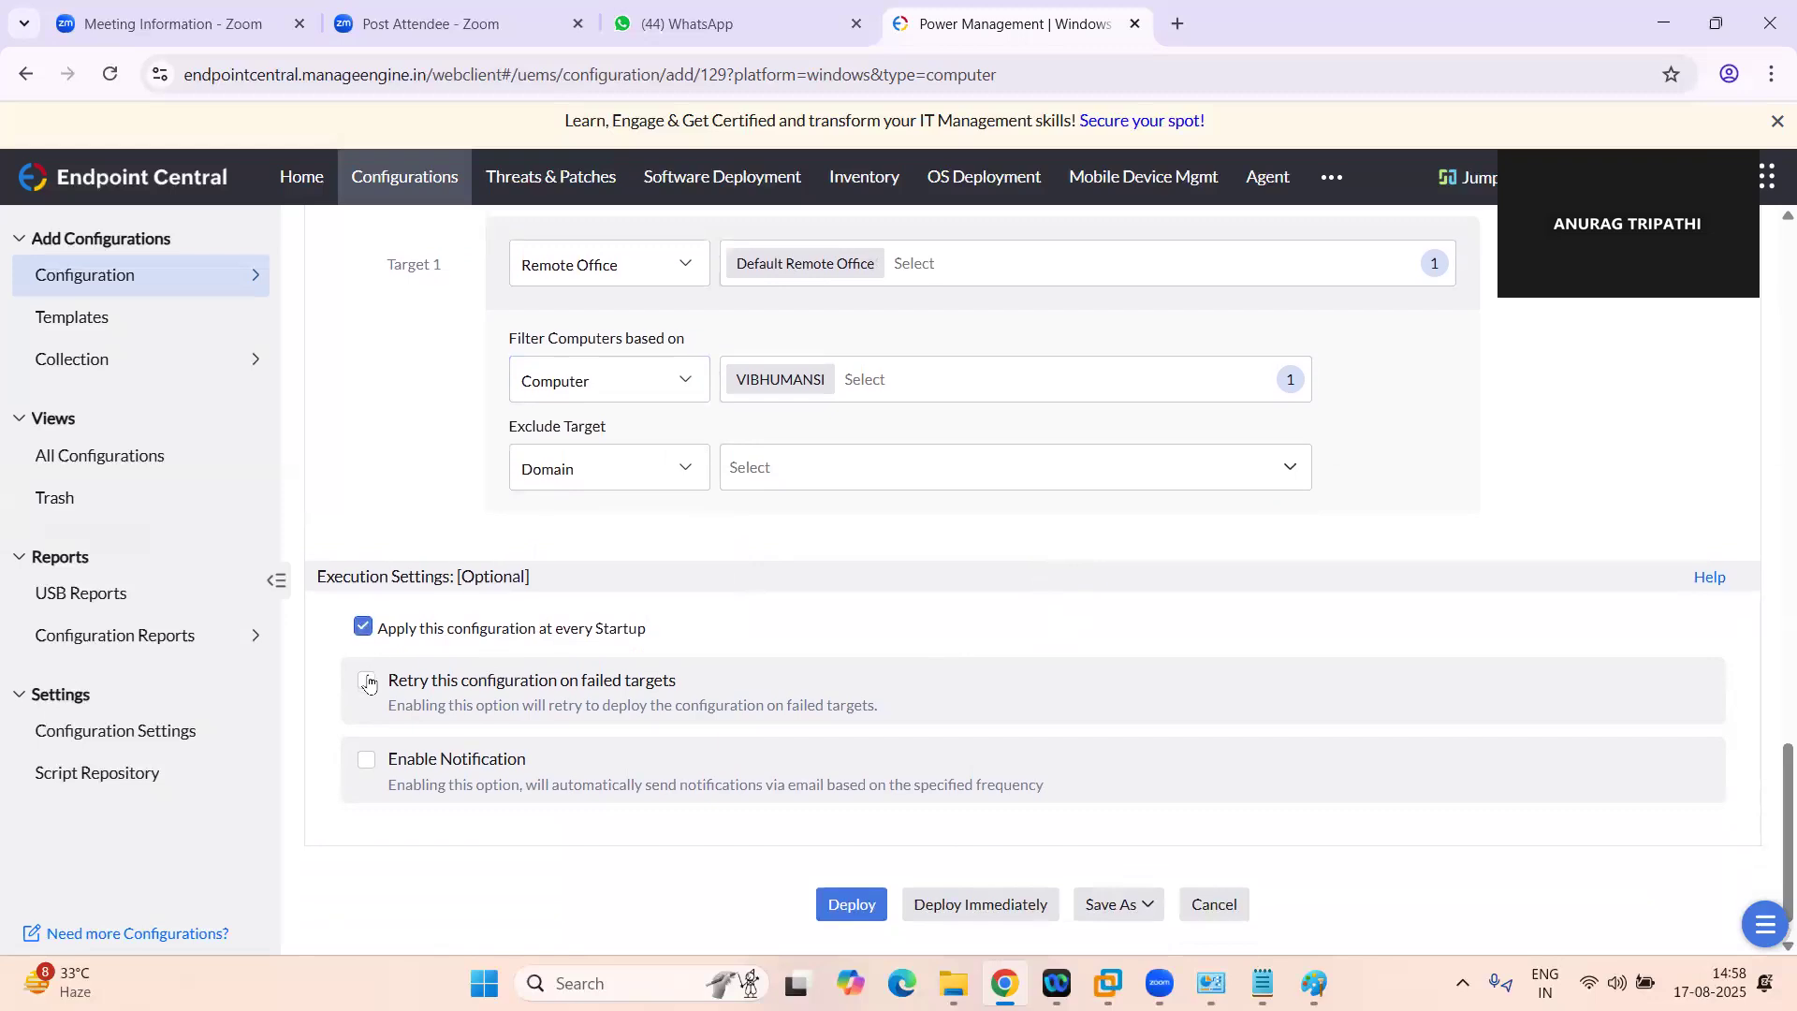
click(367, 679)
scroll(702, 665, down, 2)
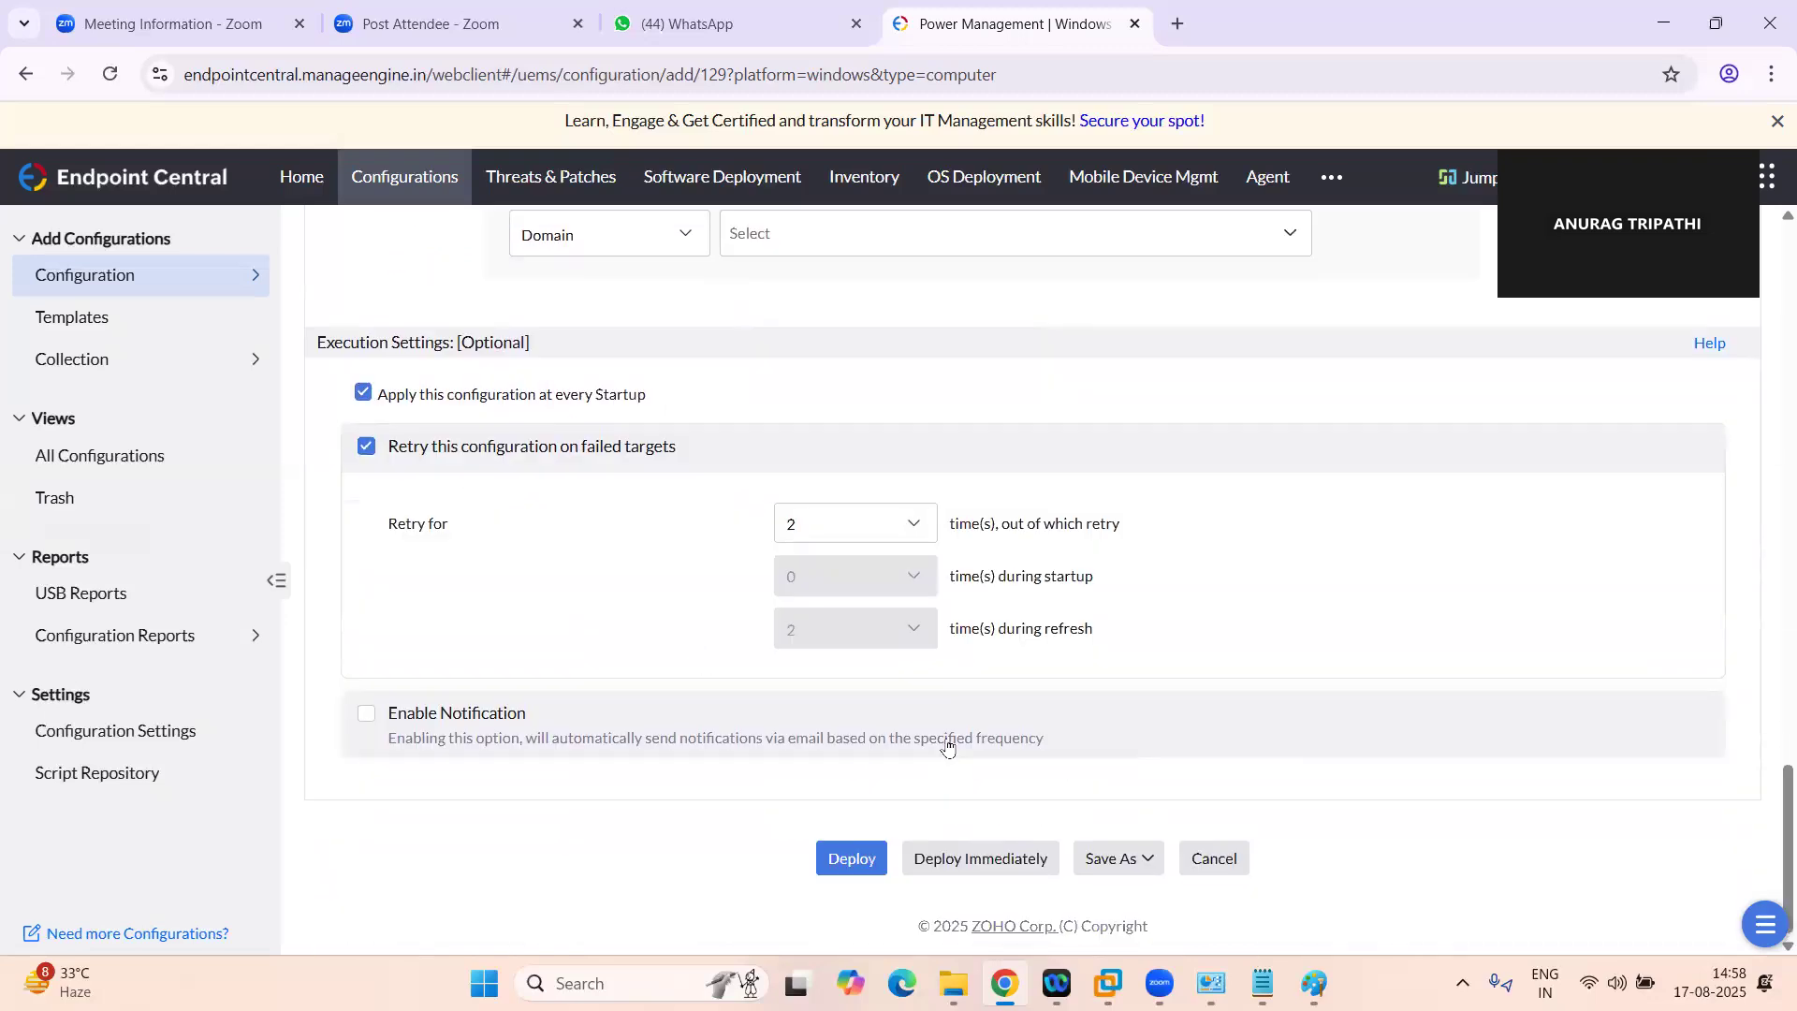
click(975, 859)
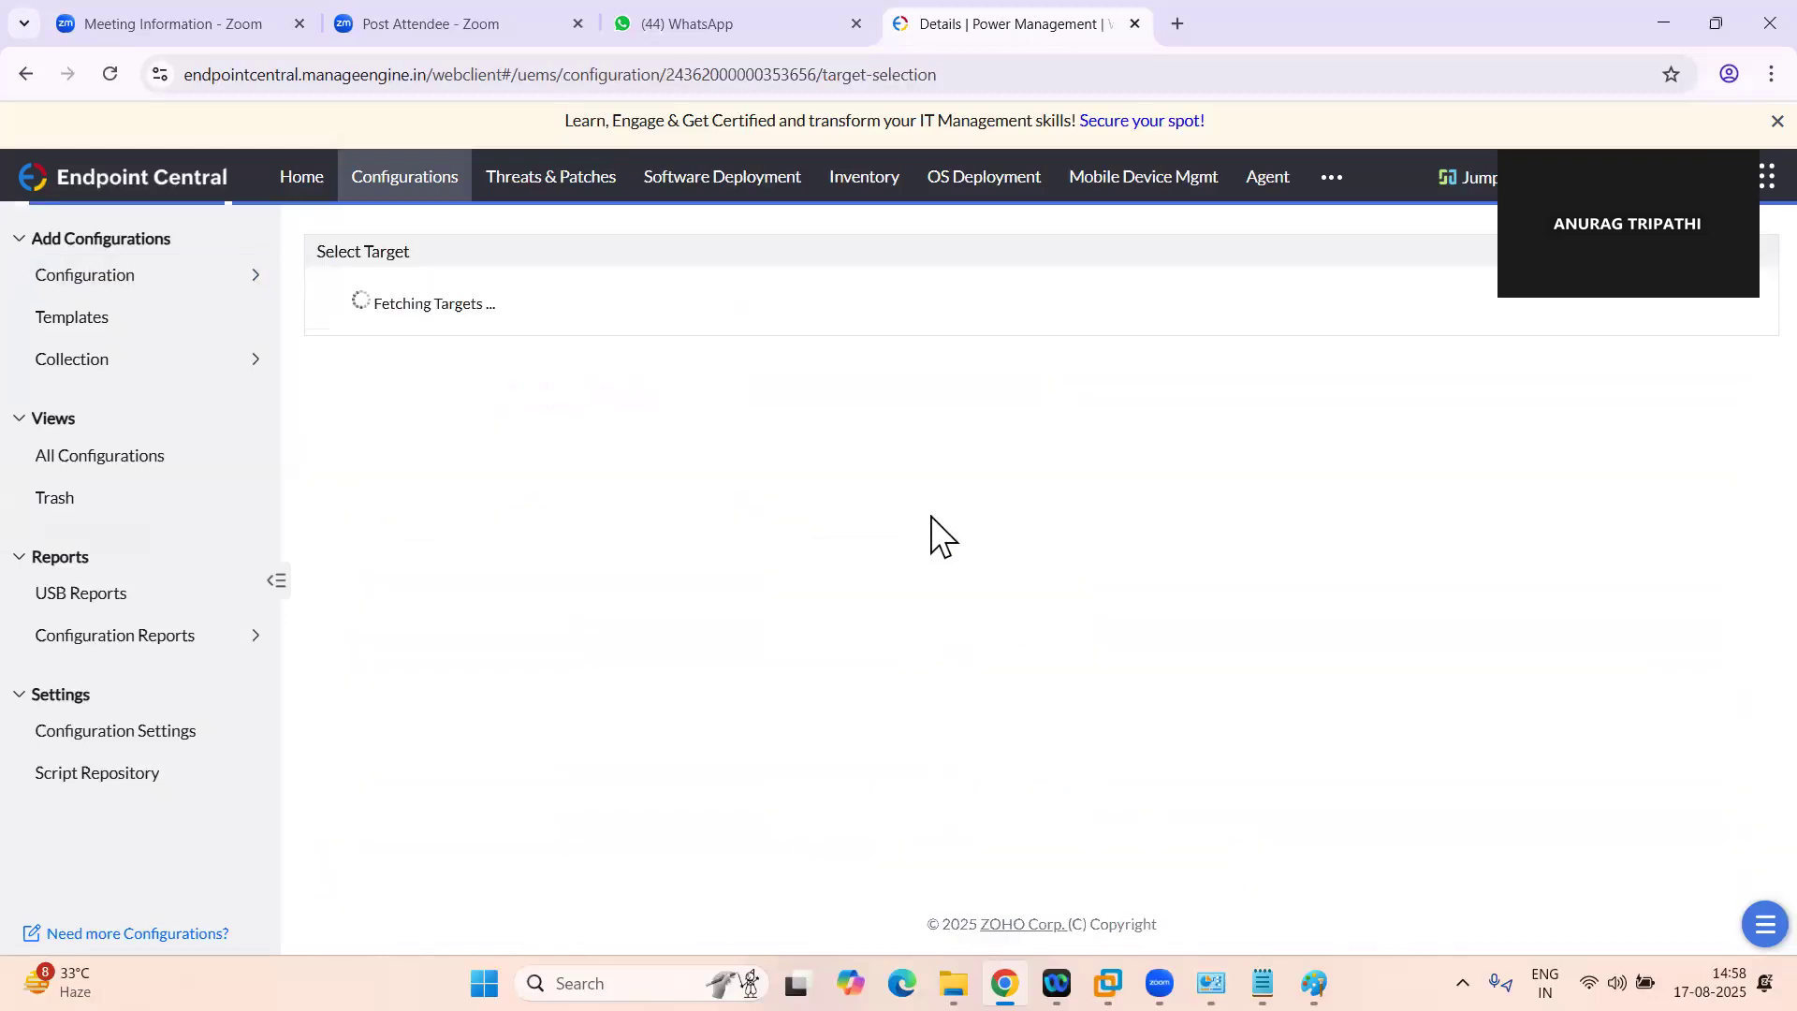
Check the execution status of "power configuration" by opening it from the list of all configurations
click(57, 455)
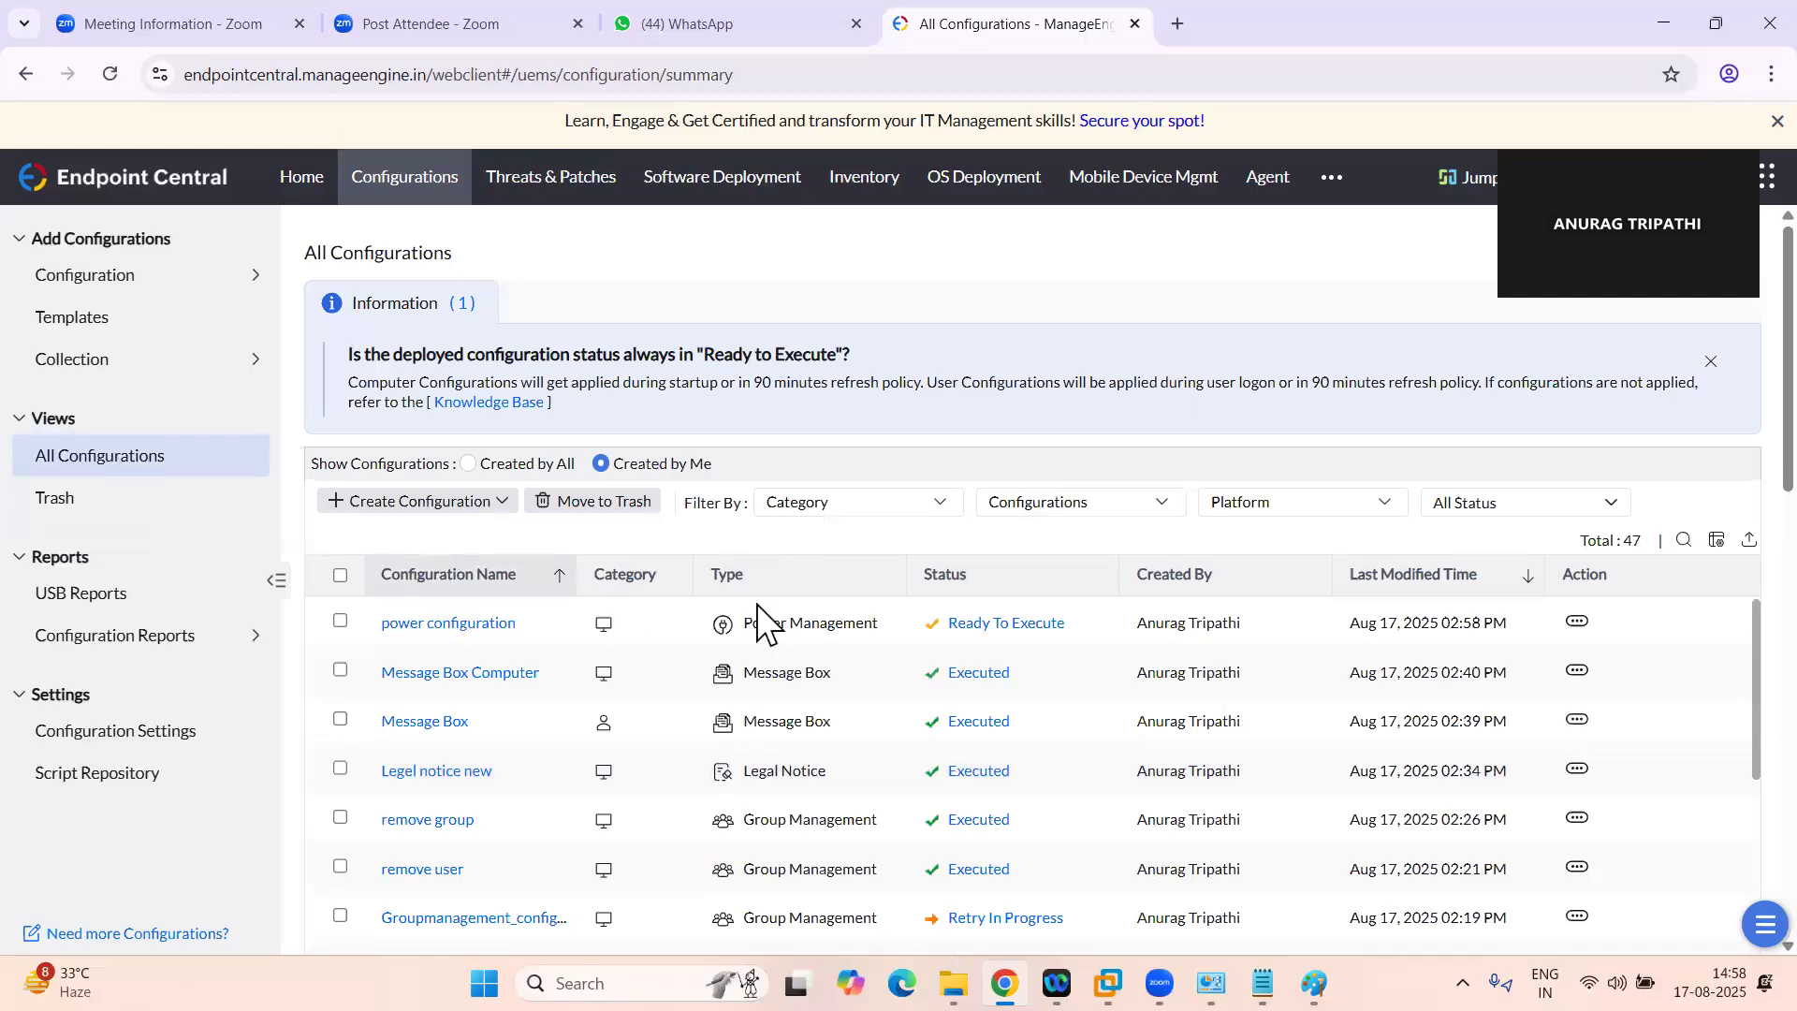
click(402, 623)
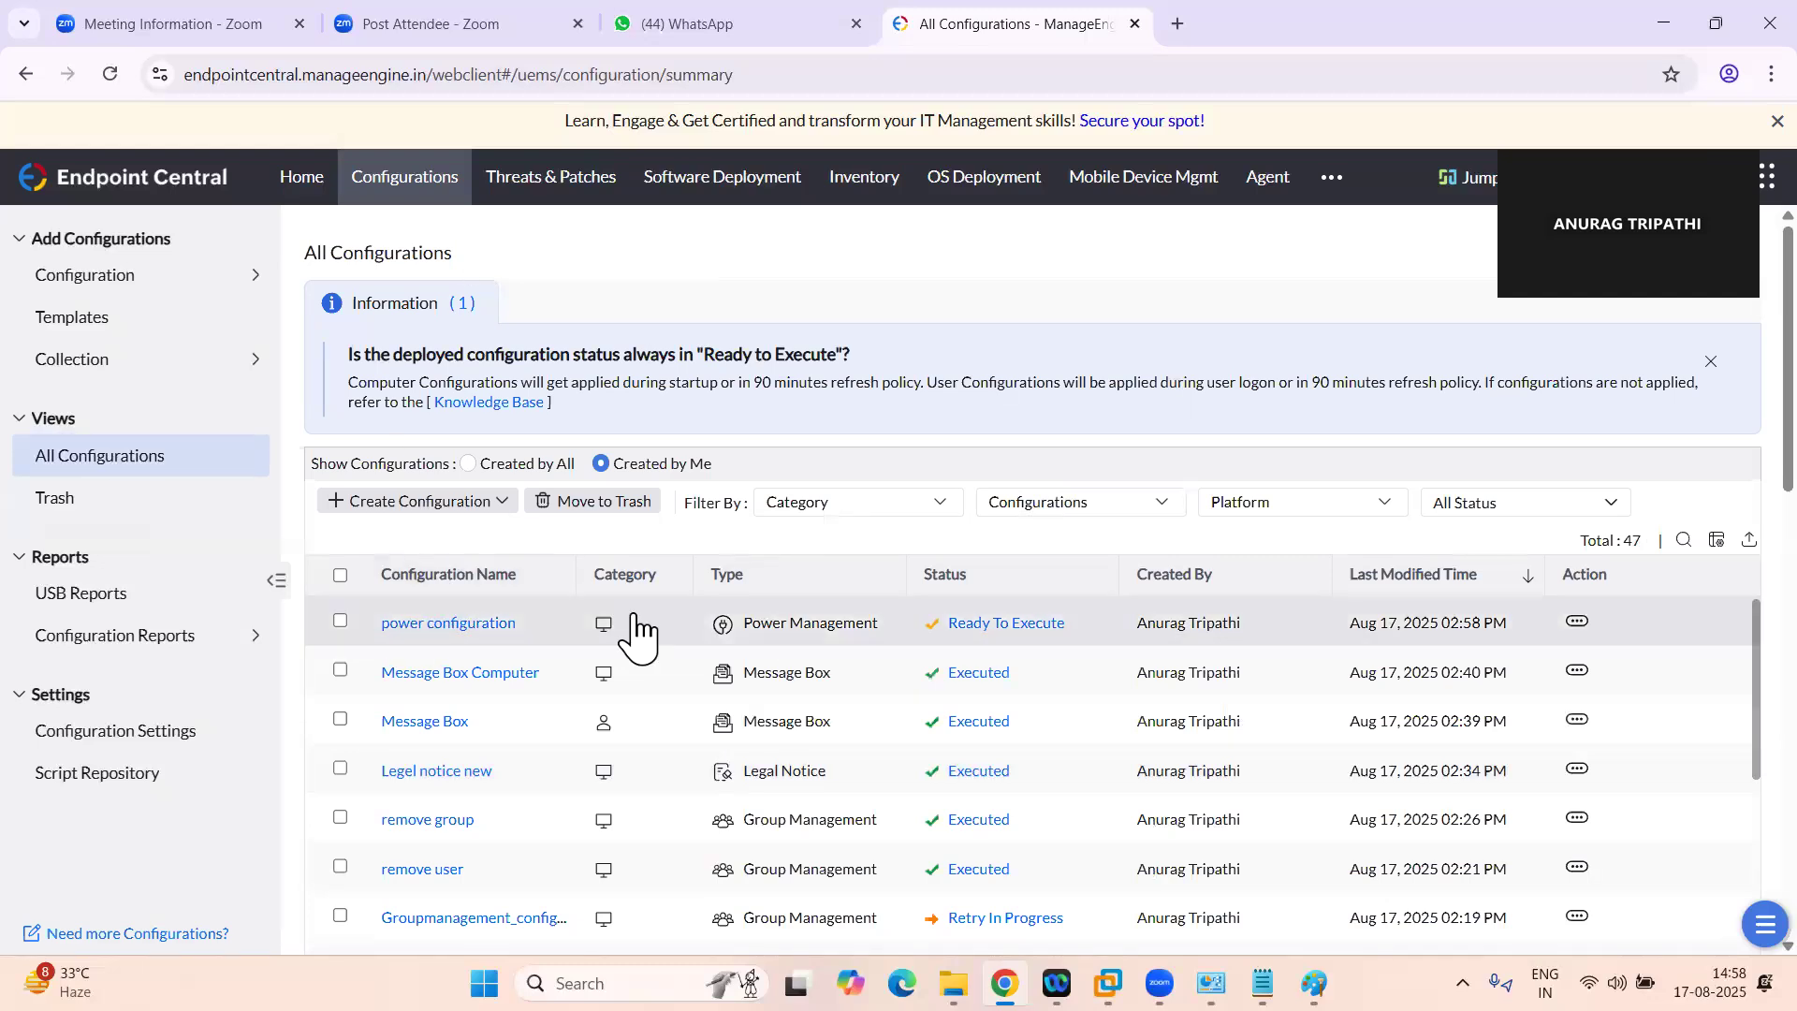
click(1652, 438)
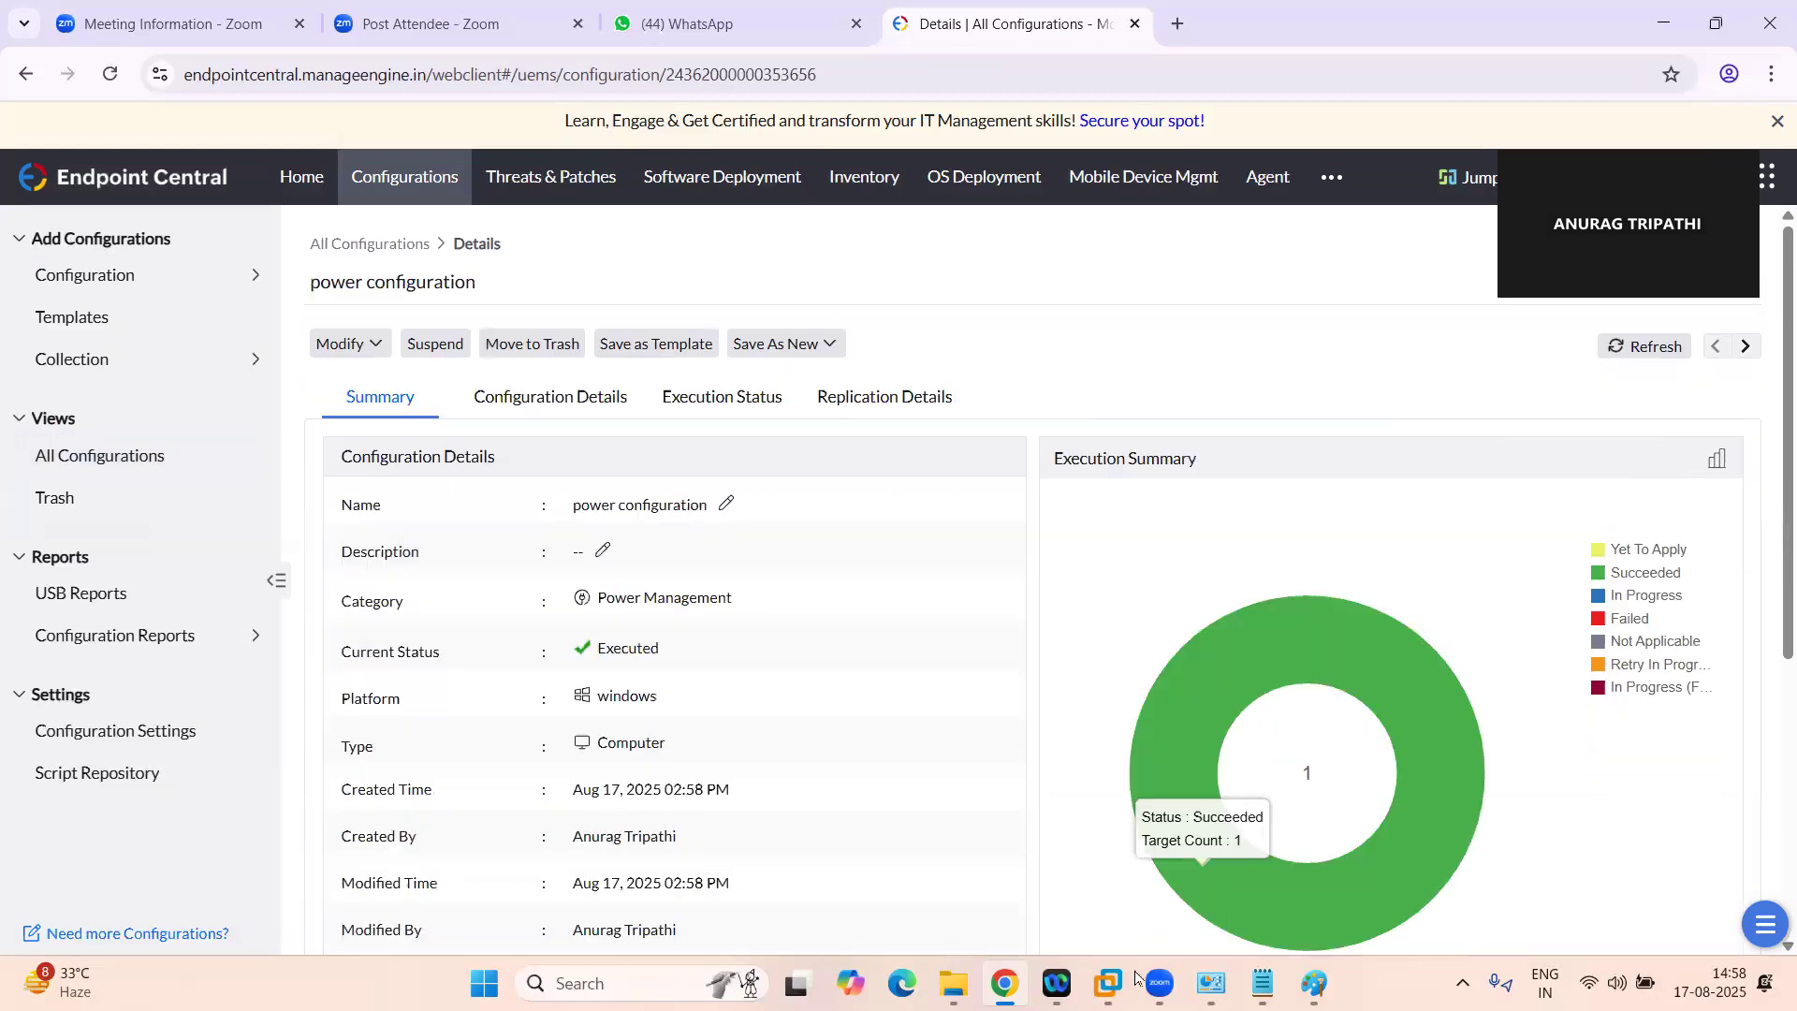
Switch to the Windows 10 virtual machine in VMware Workstation and check its desktop and Start menu
mouse_move(1108, 983)
click(1243, 817)
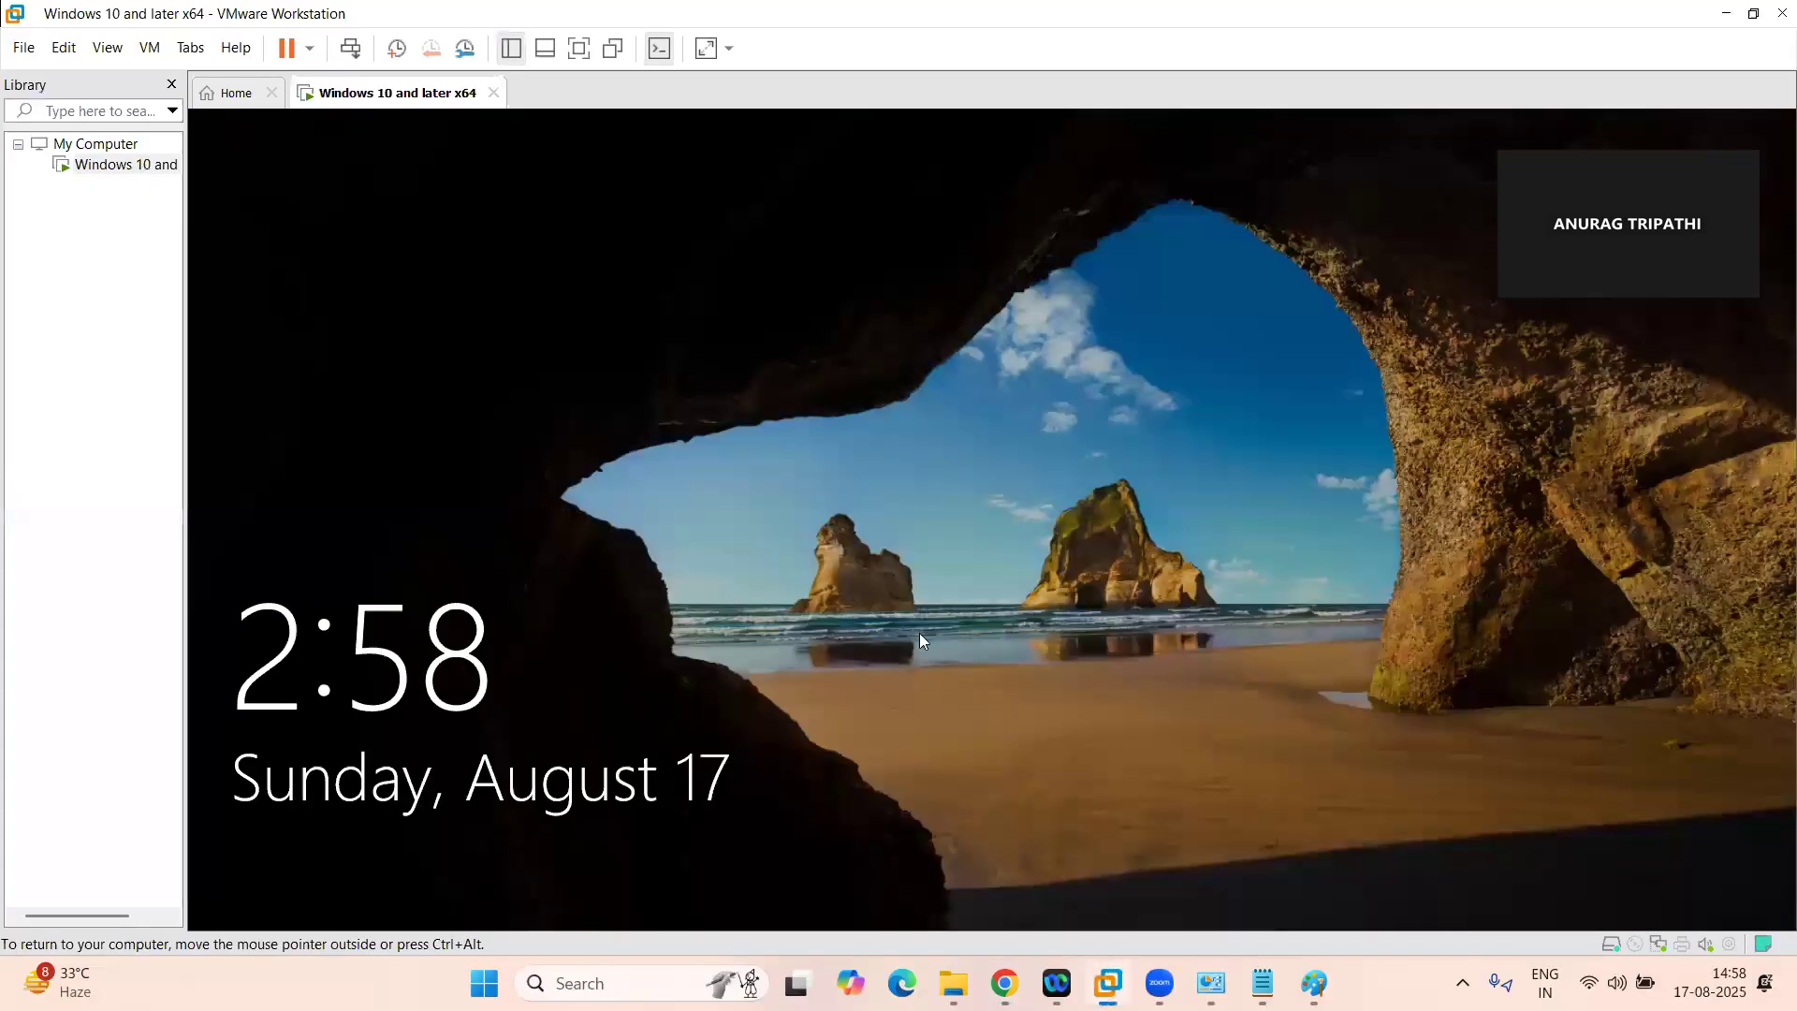
click(920, 633)
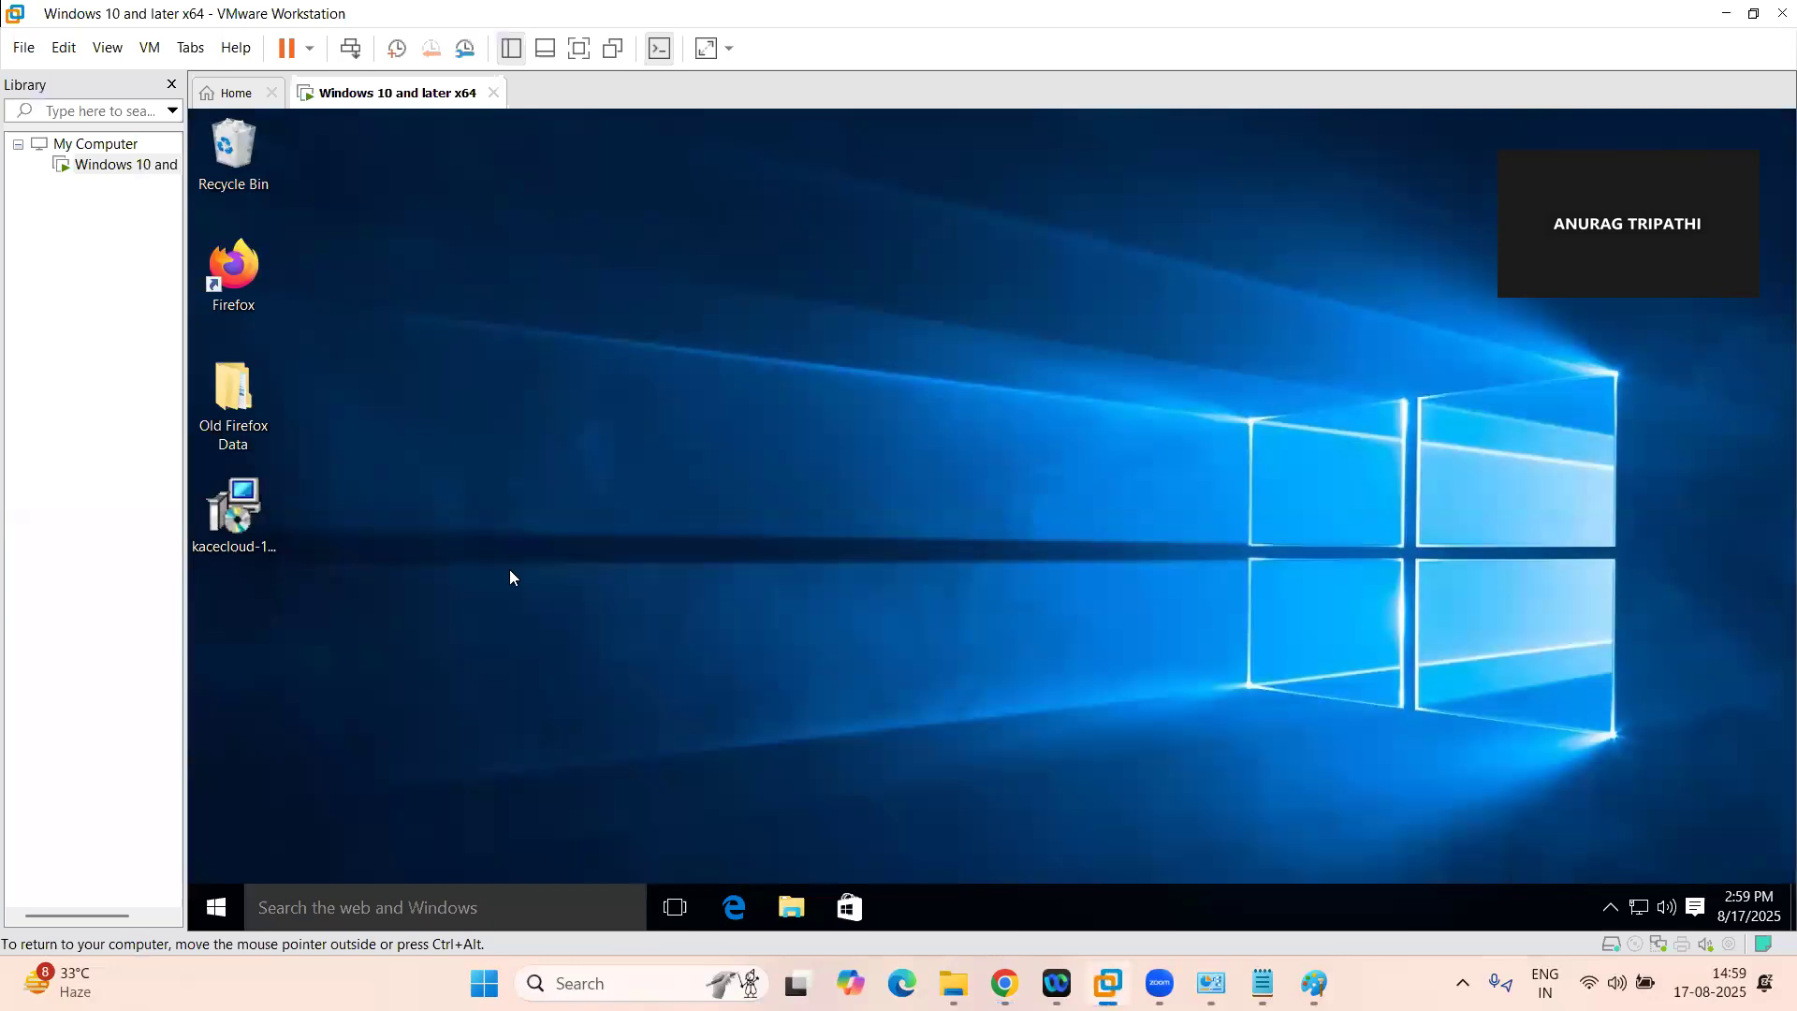
click(217, 904)
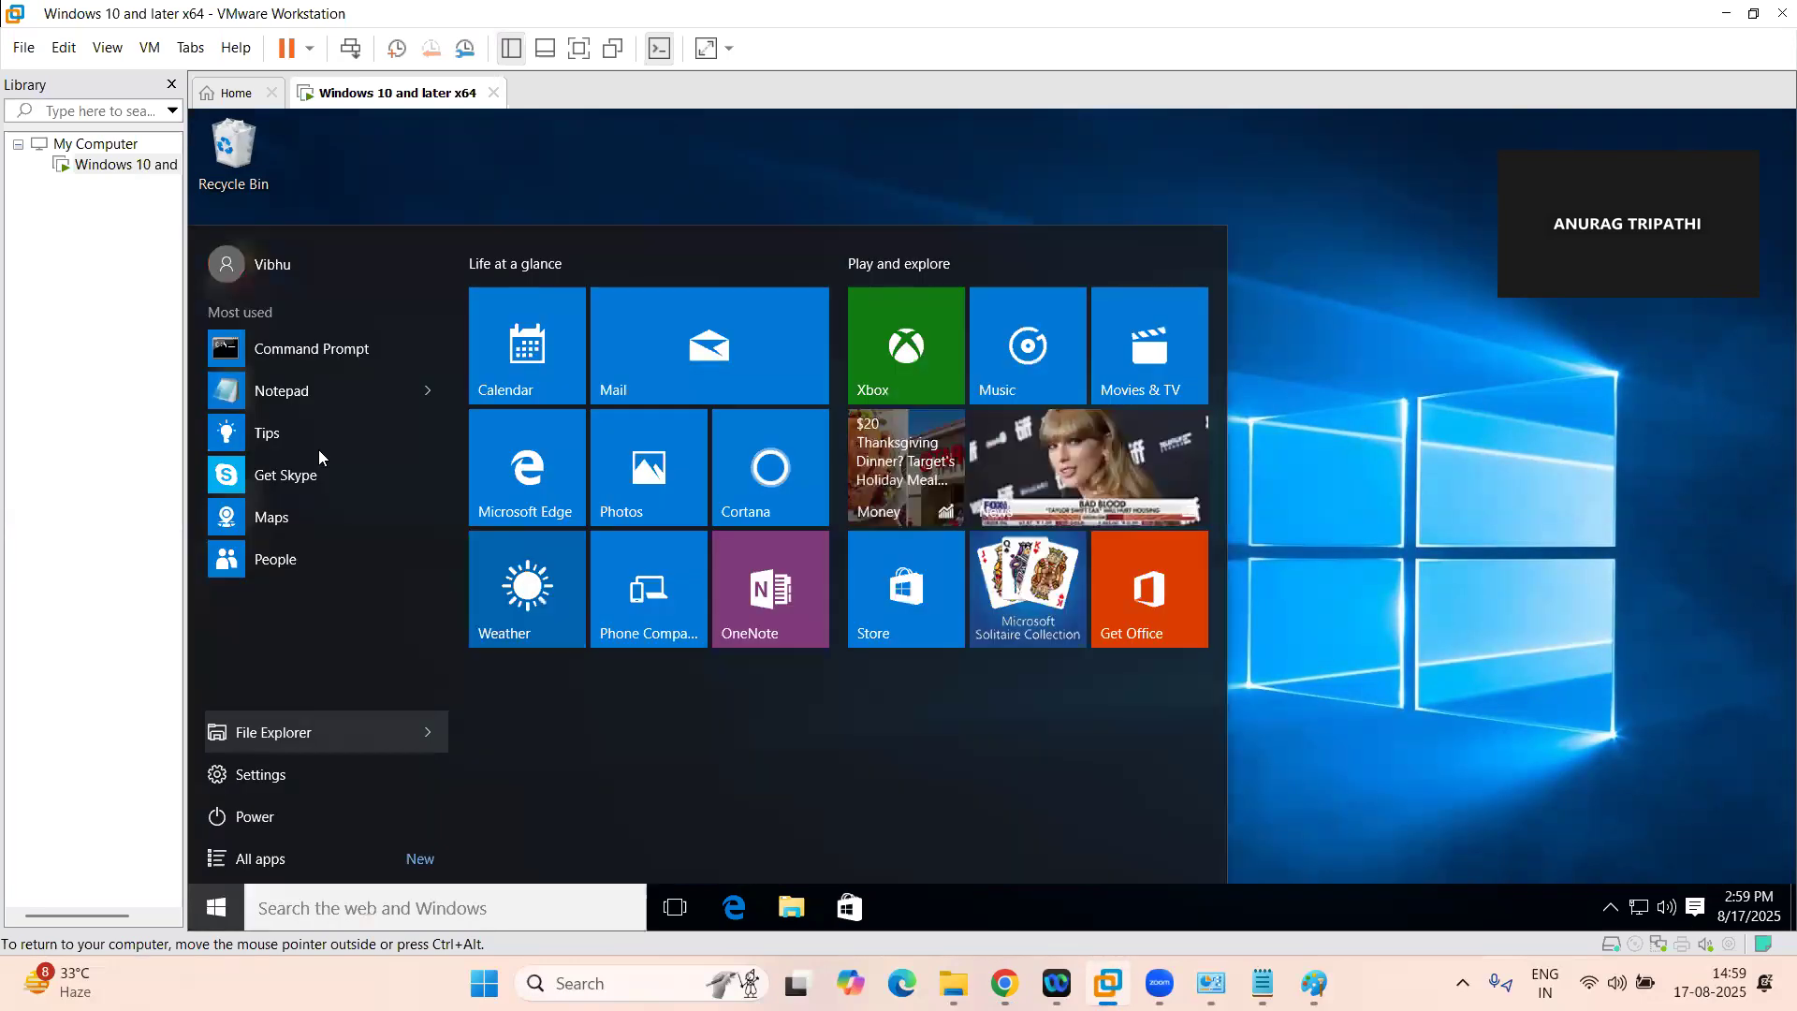
click(839, 188)
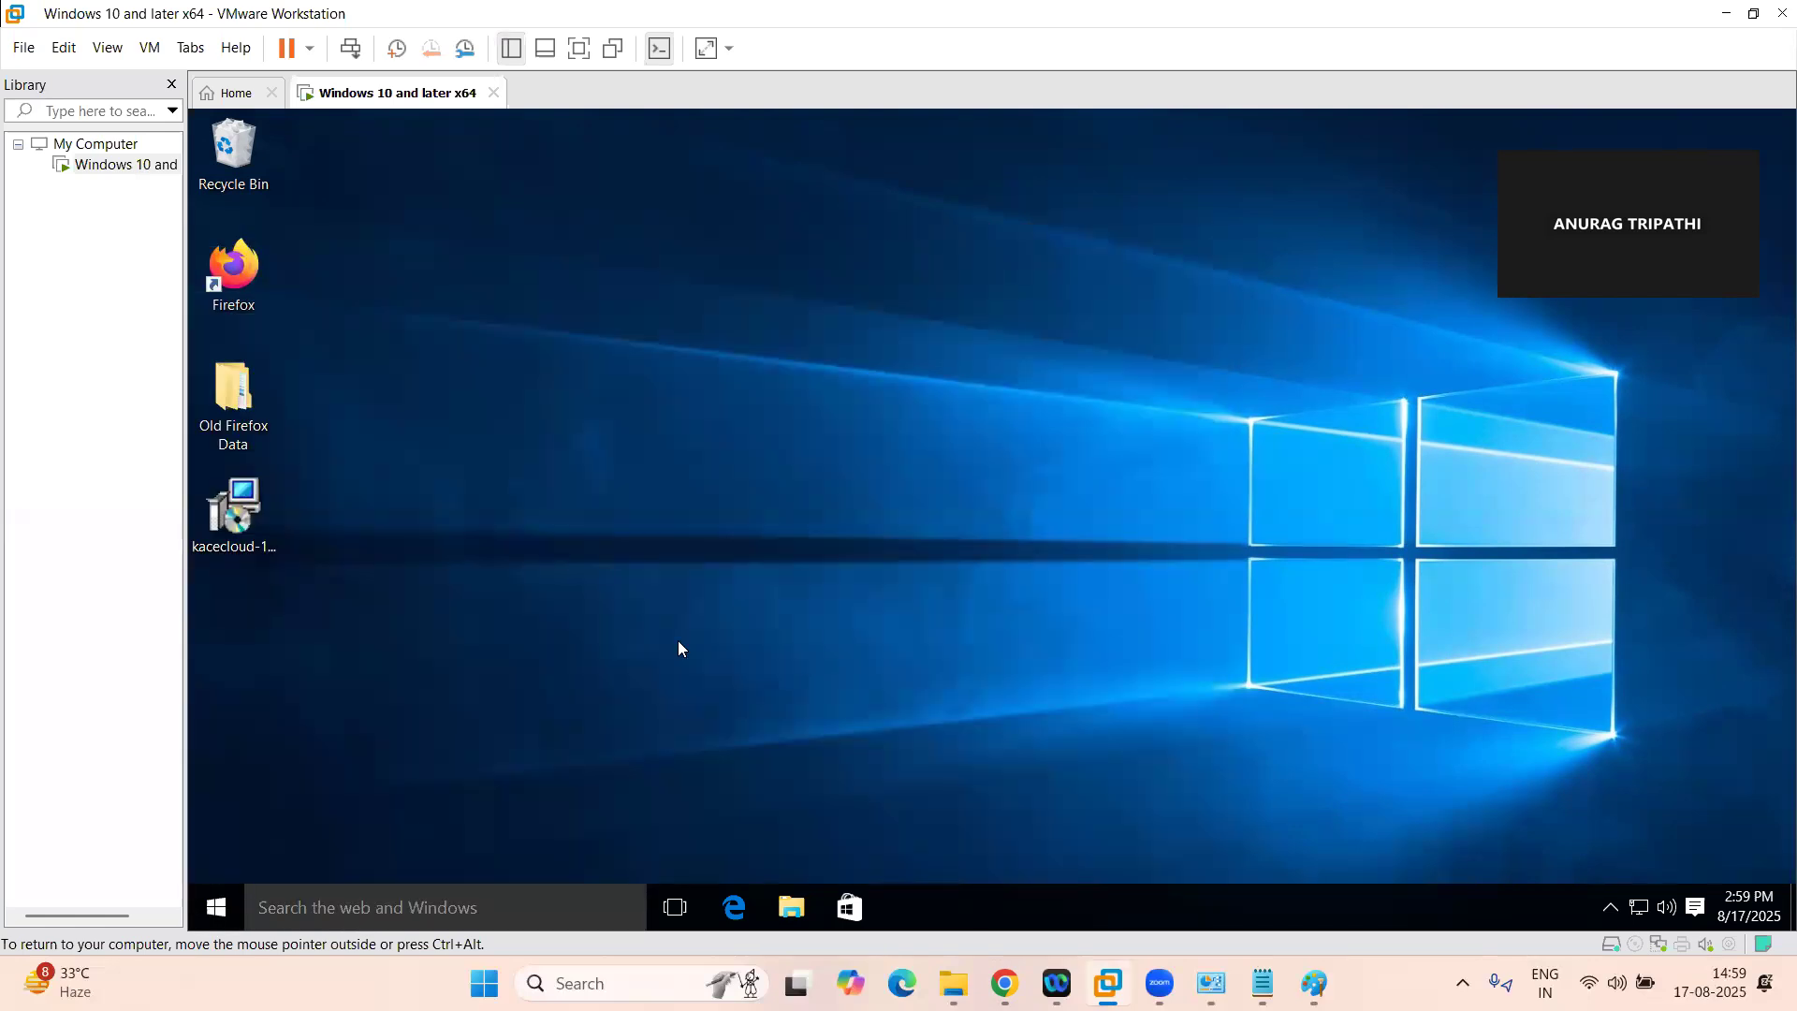
click(783, 677)
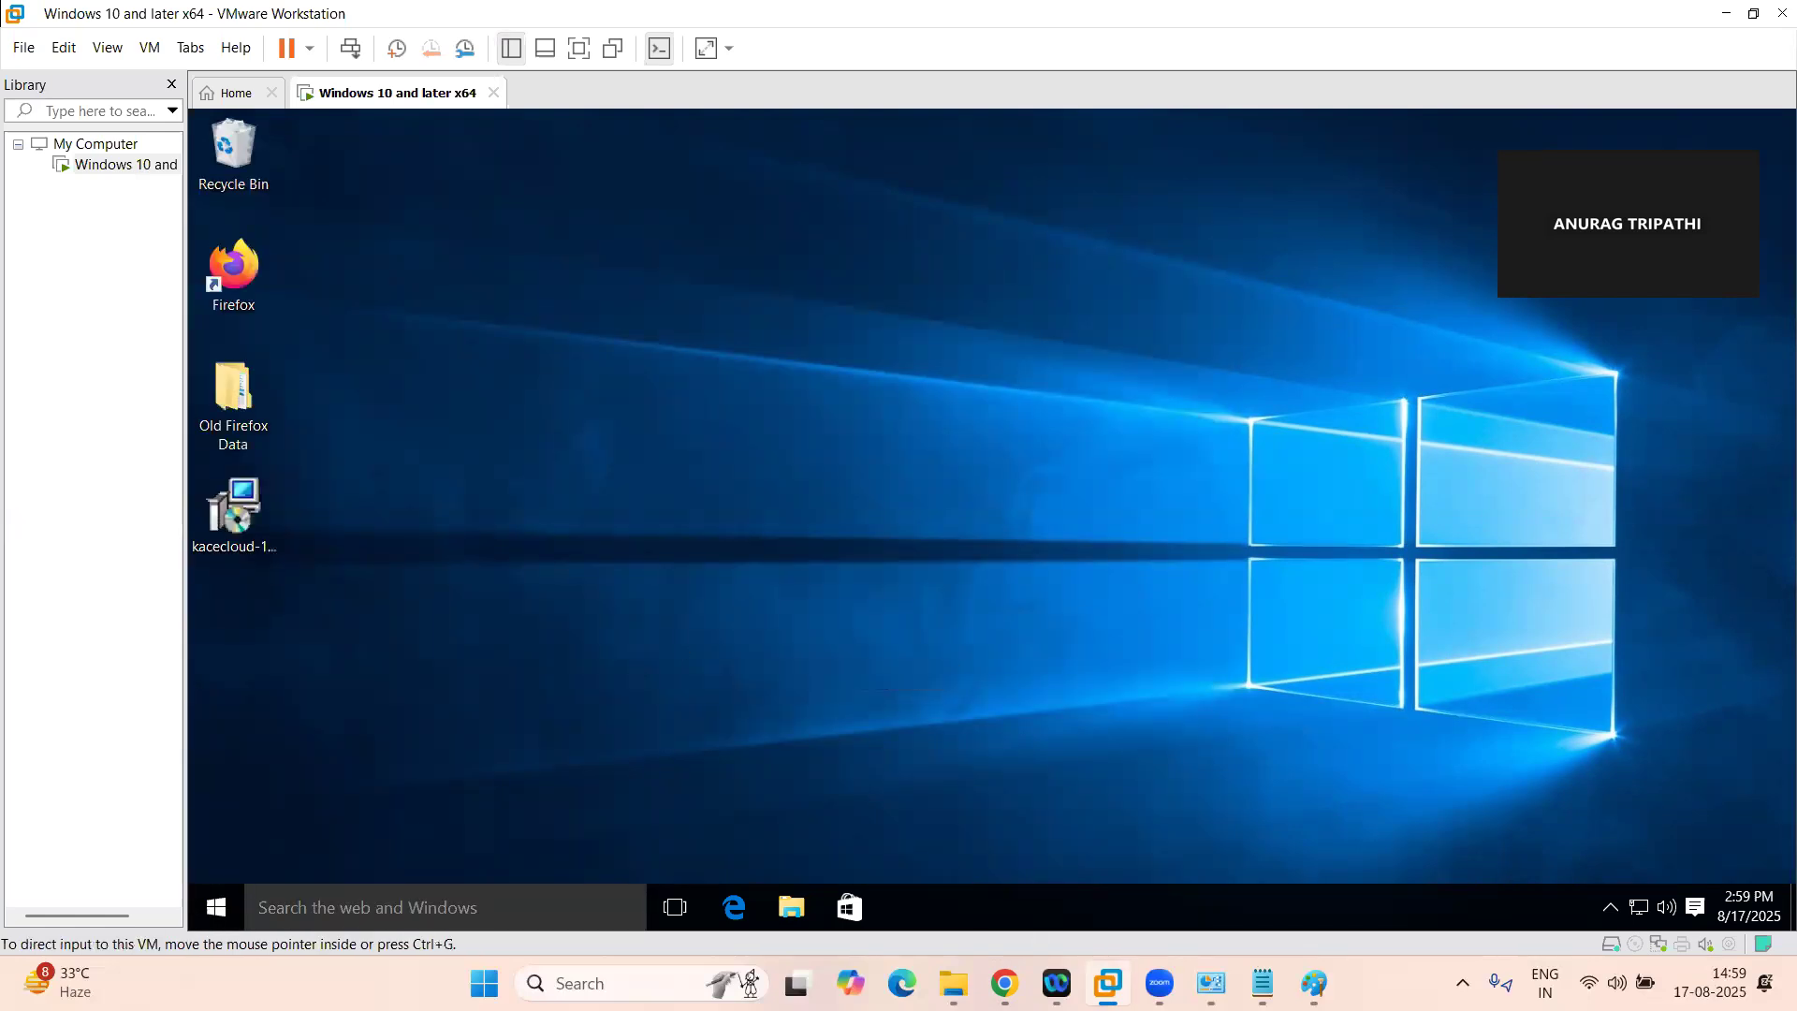
Review the deployed power scheme's configuration details in Chrome and compare them with the virtual machine's behaviour in VMware Workstation
click(1004, 983)
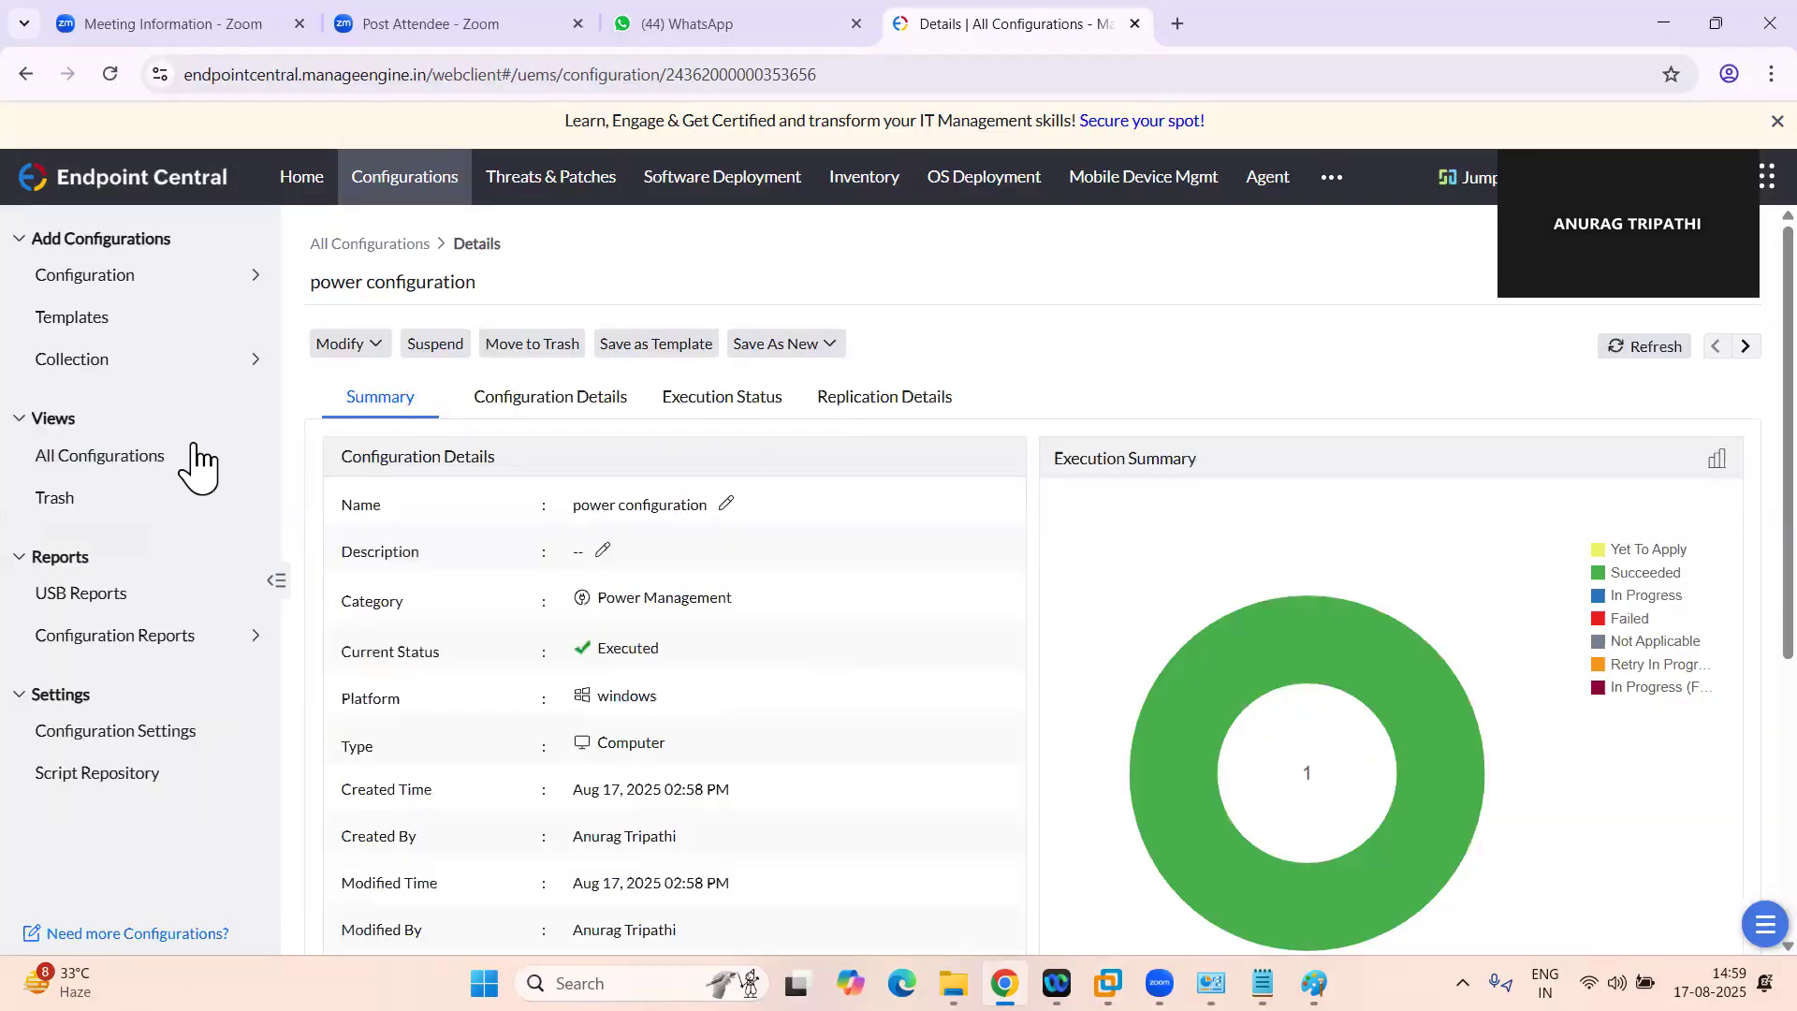
click(534, 402)
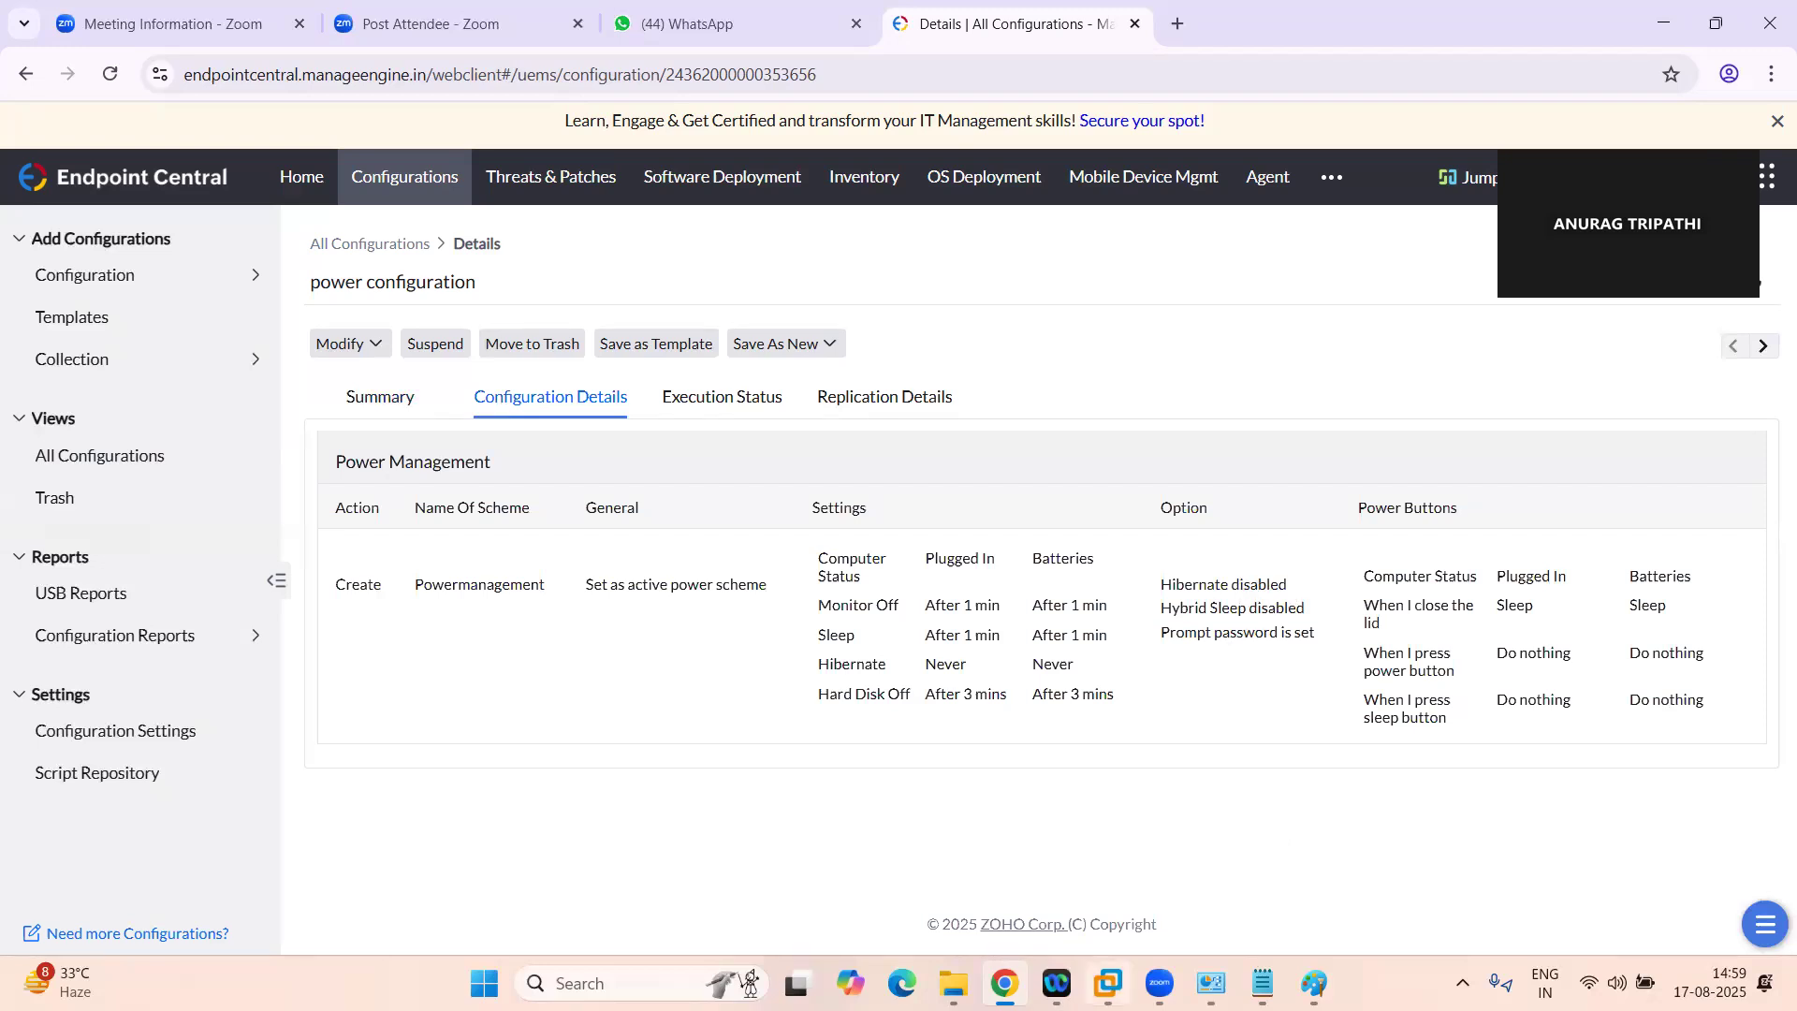
mouse_move(1108, 984)
click(1108, 984)
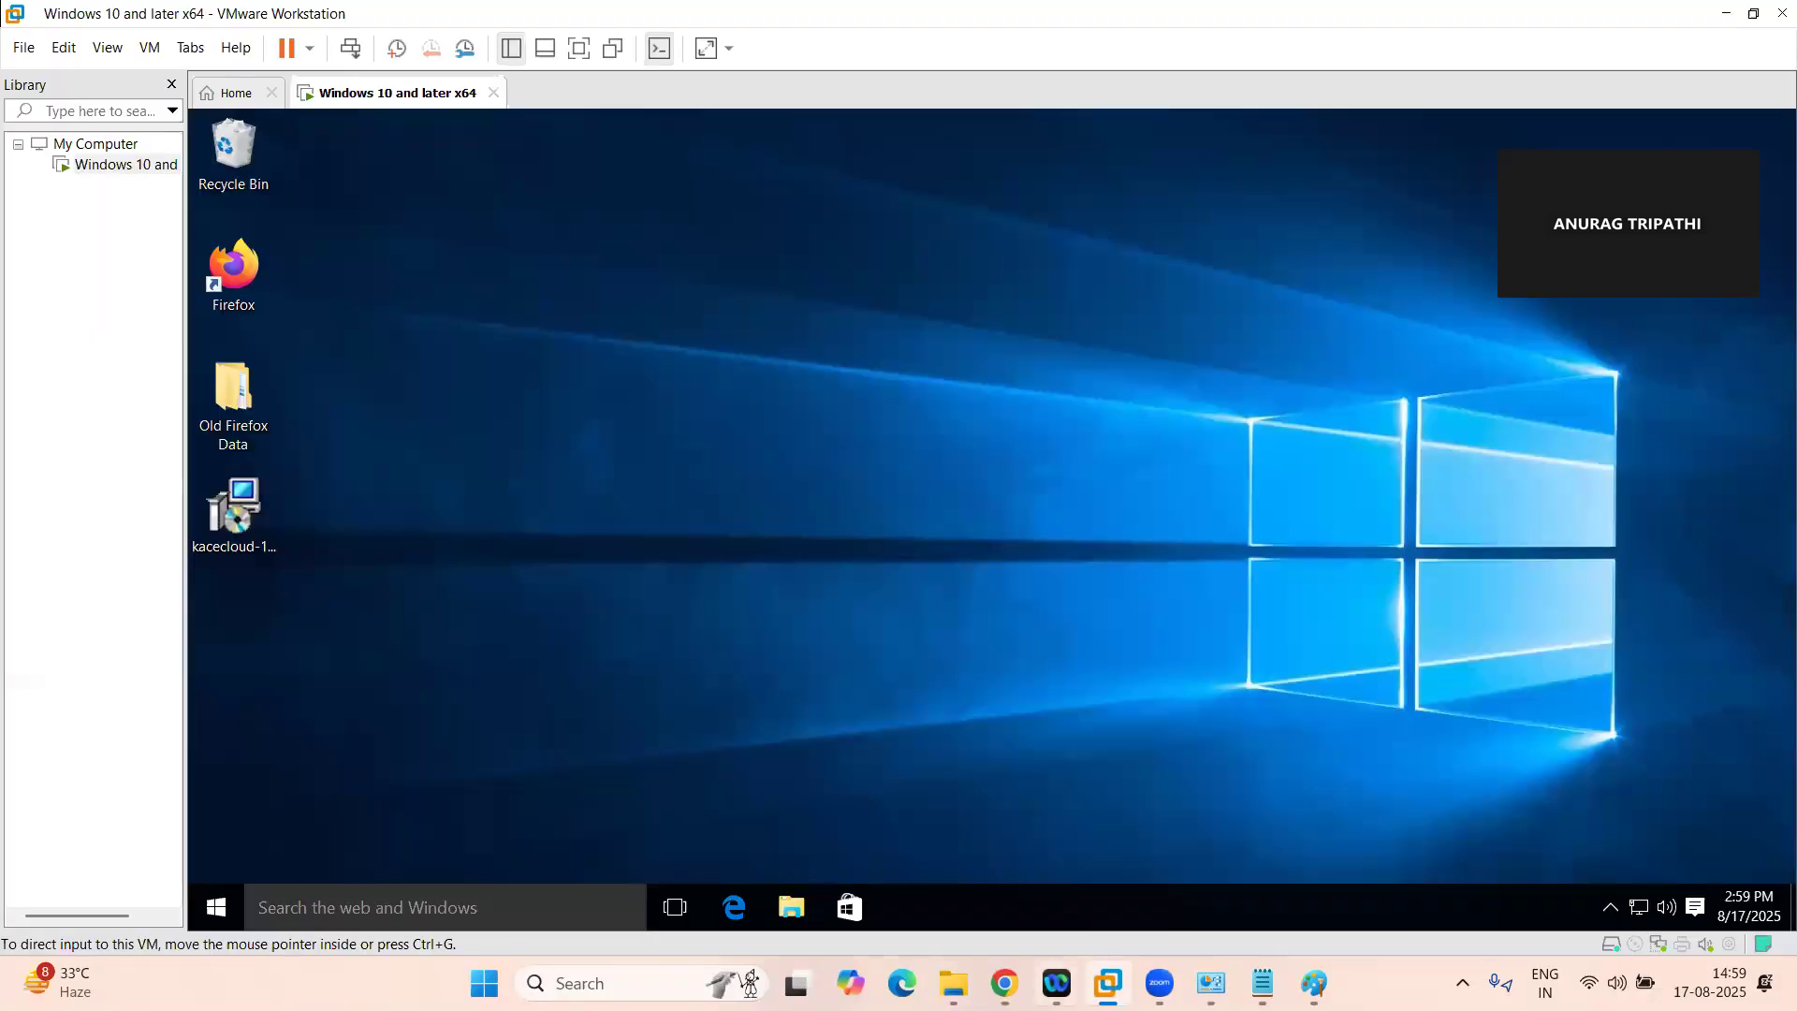
mouse_move(1004, 982)
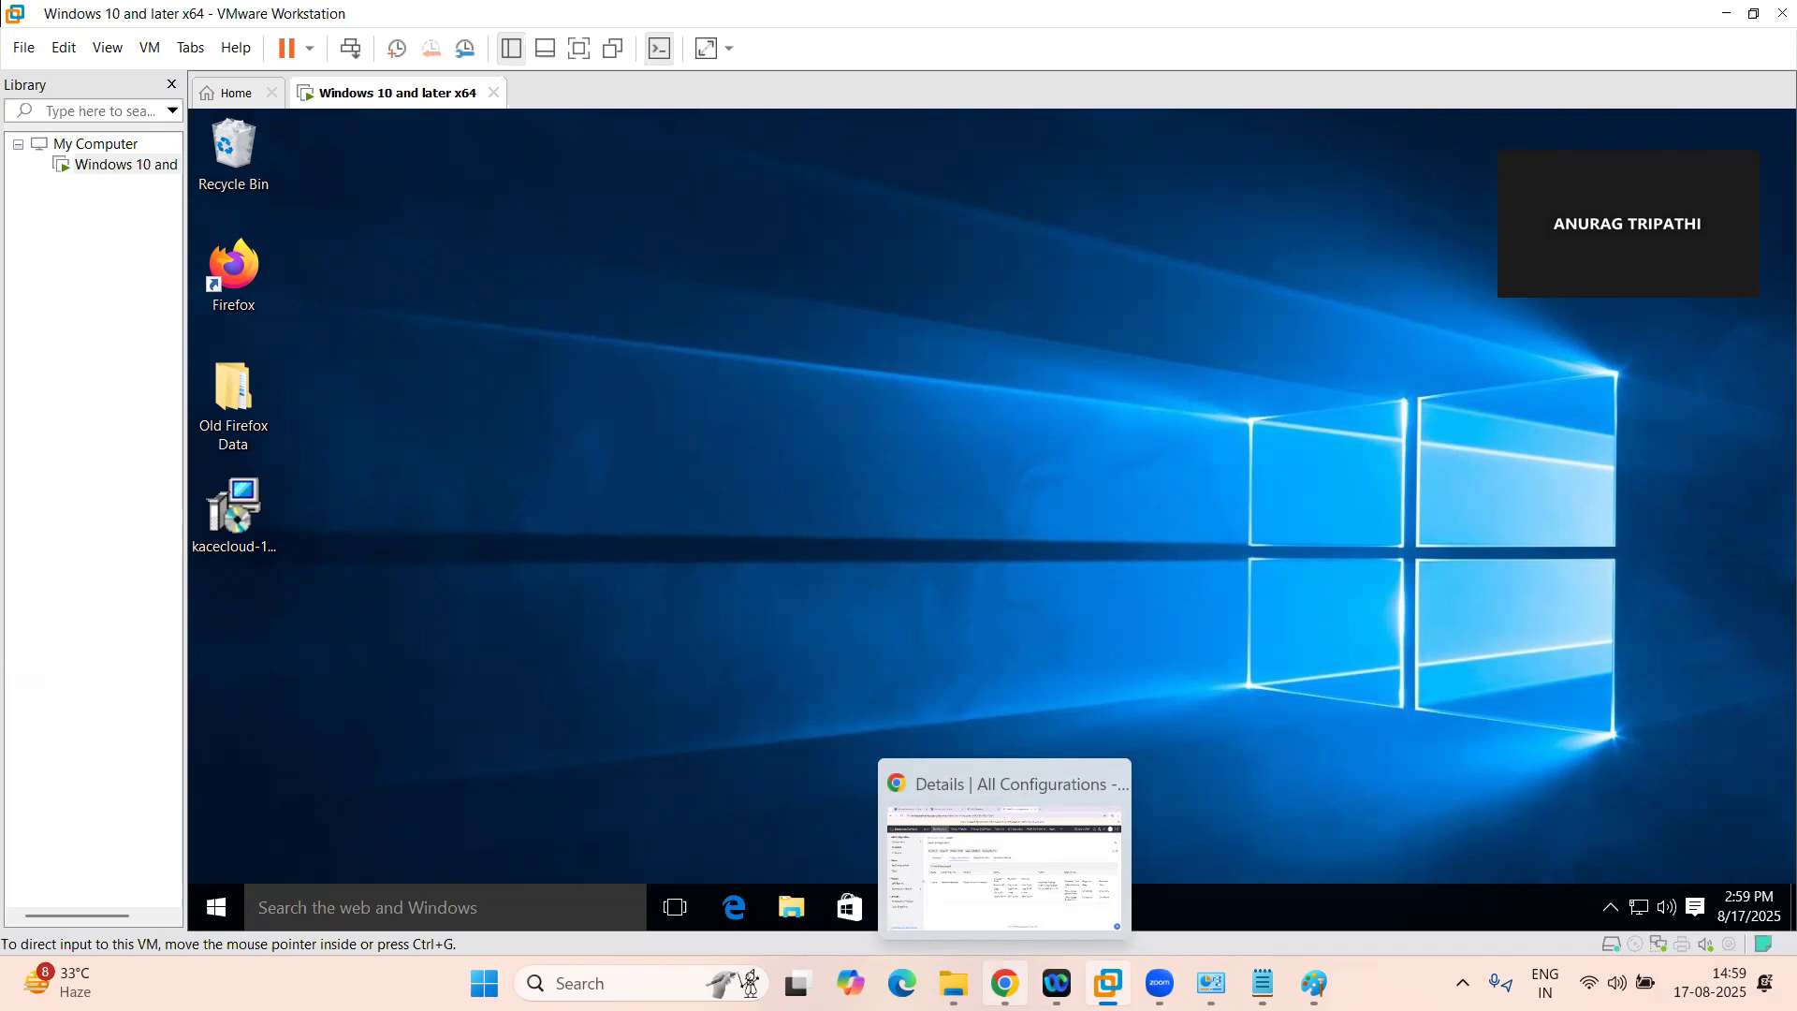
mouse_move(1210, 983)
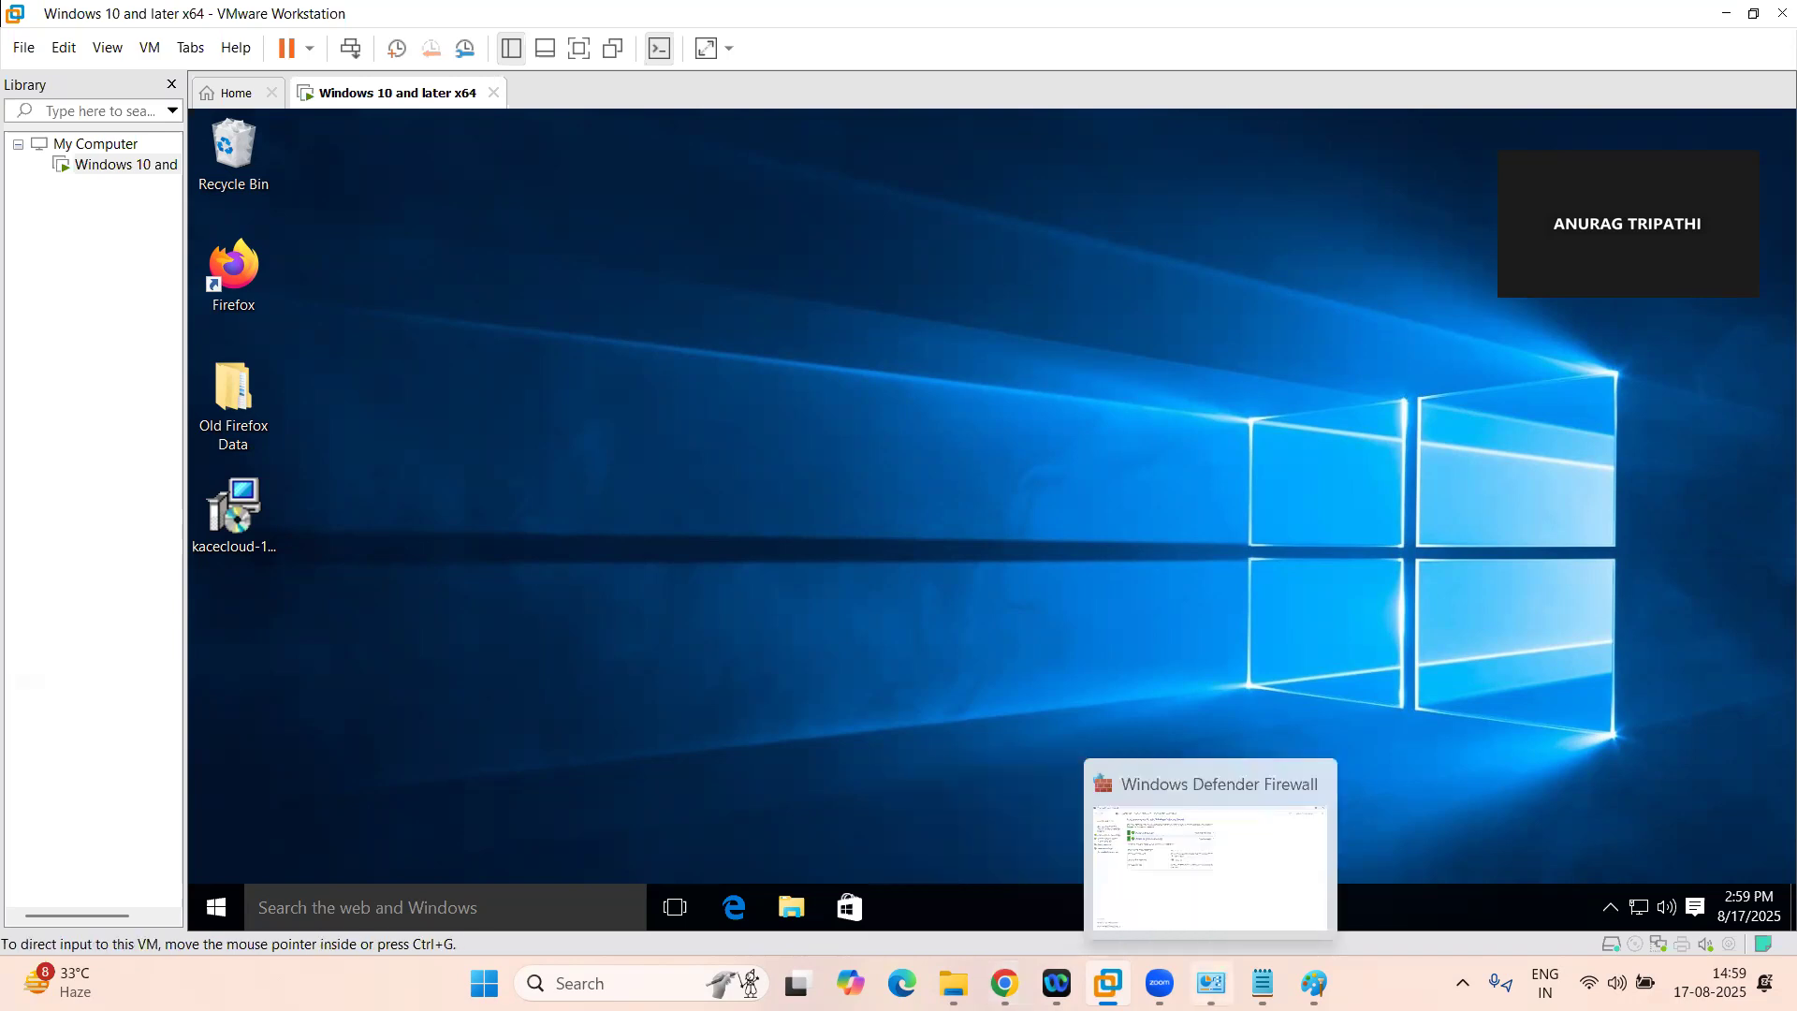
mouse_move(1108, 983)
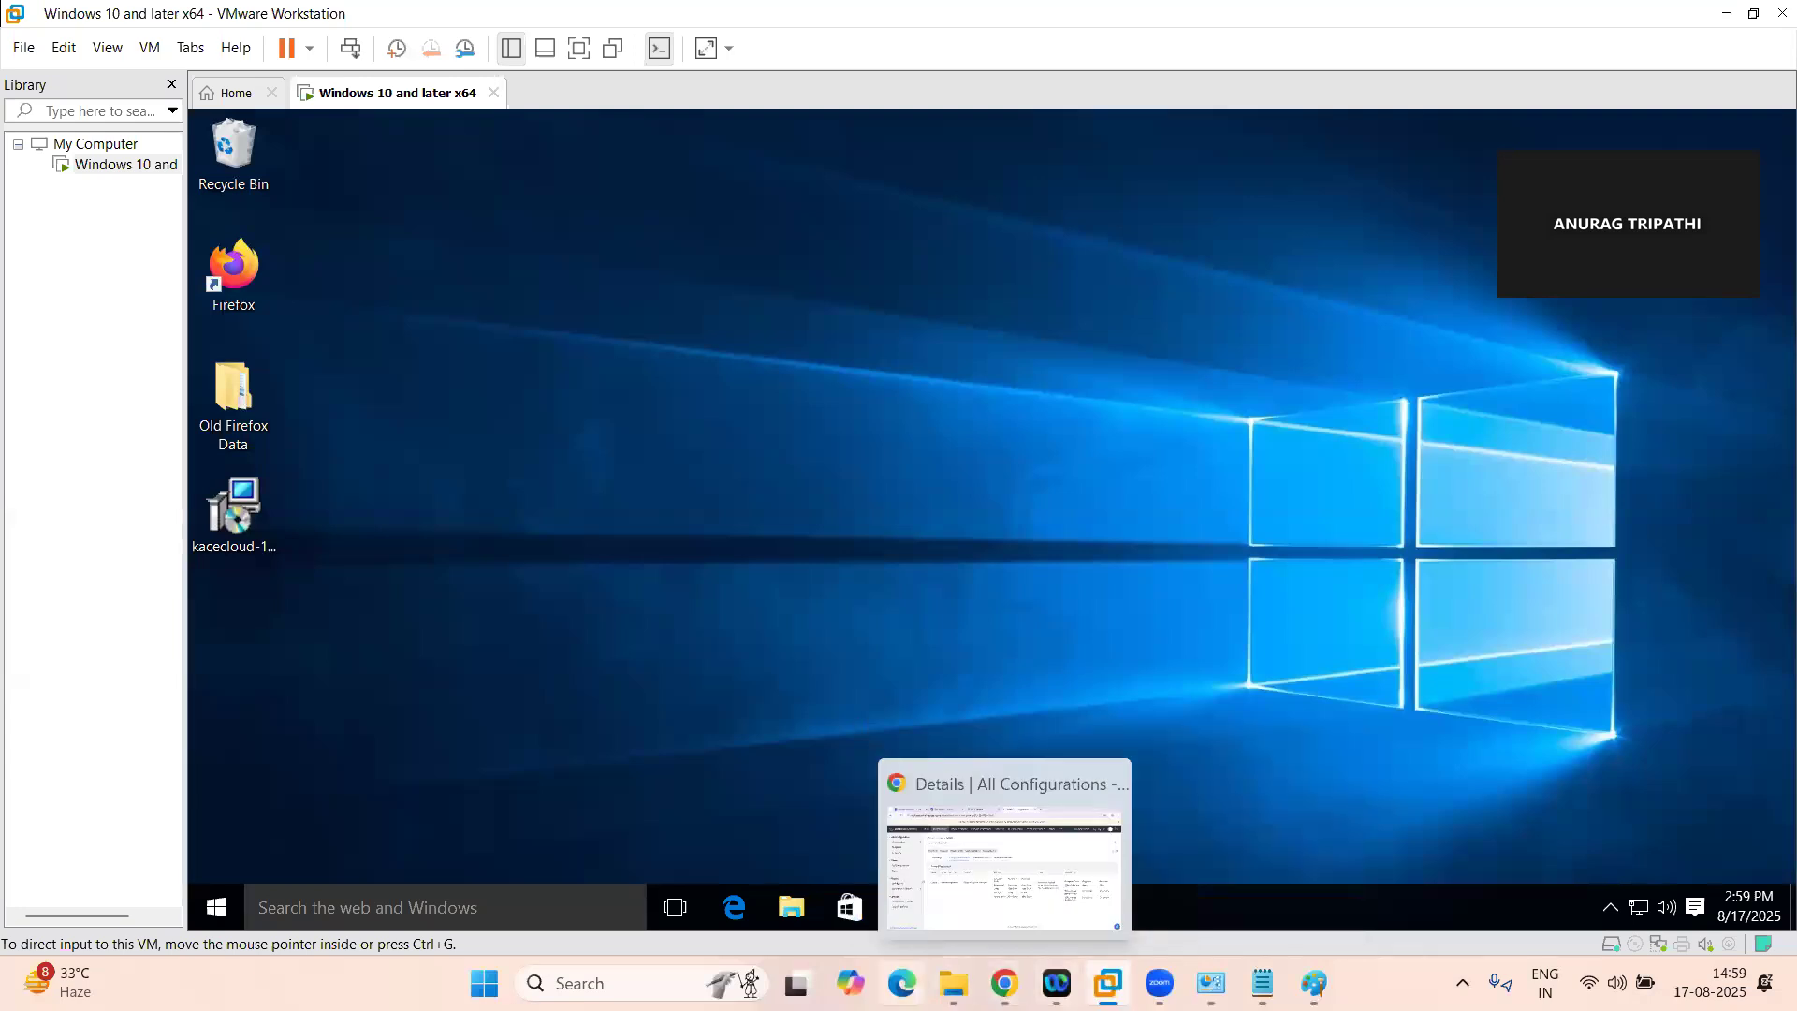
Return to Endpoint Central in Chrome and view the available Windows configuration types
click(1005, 983)
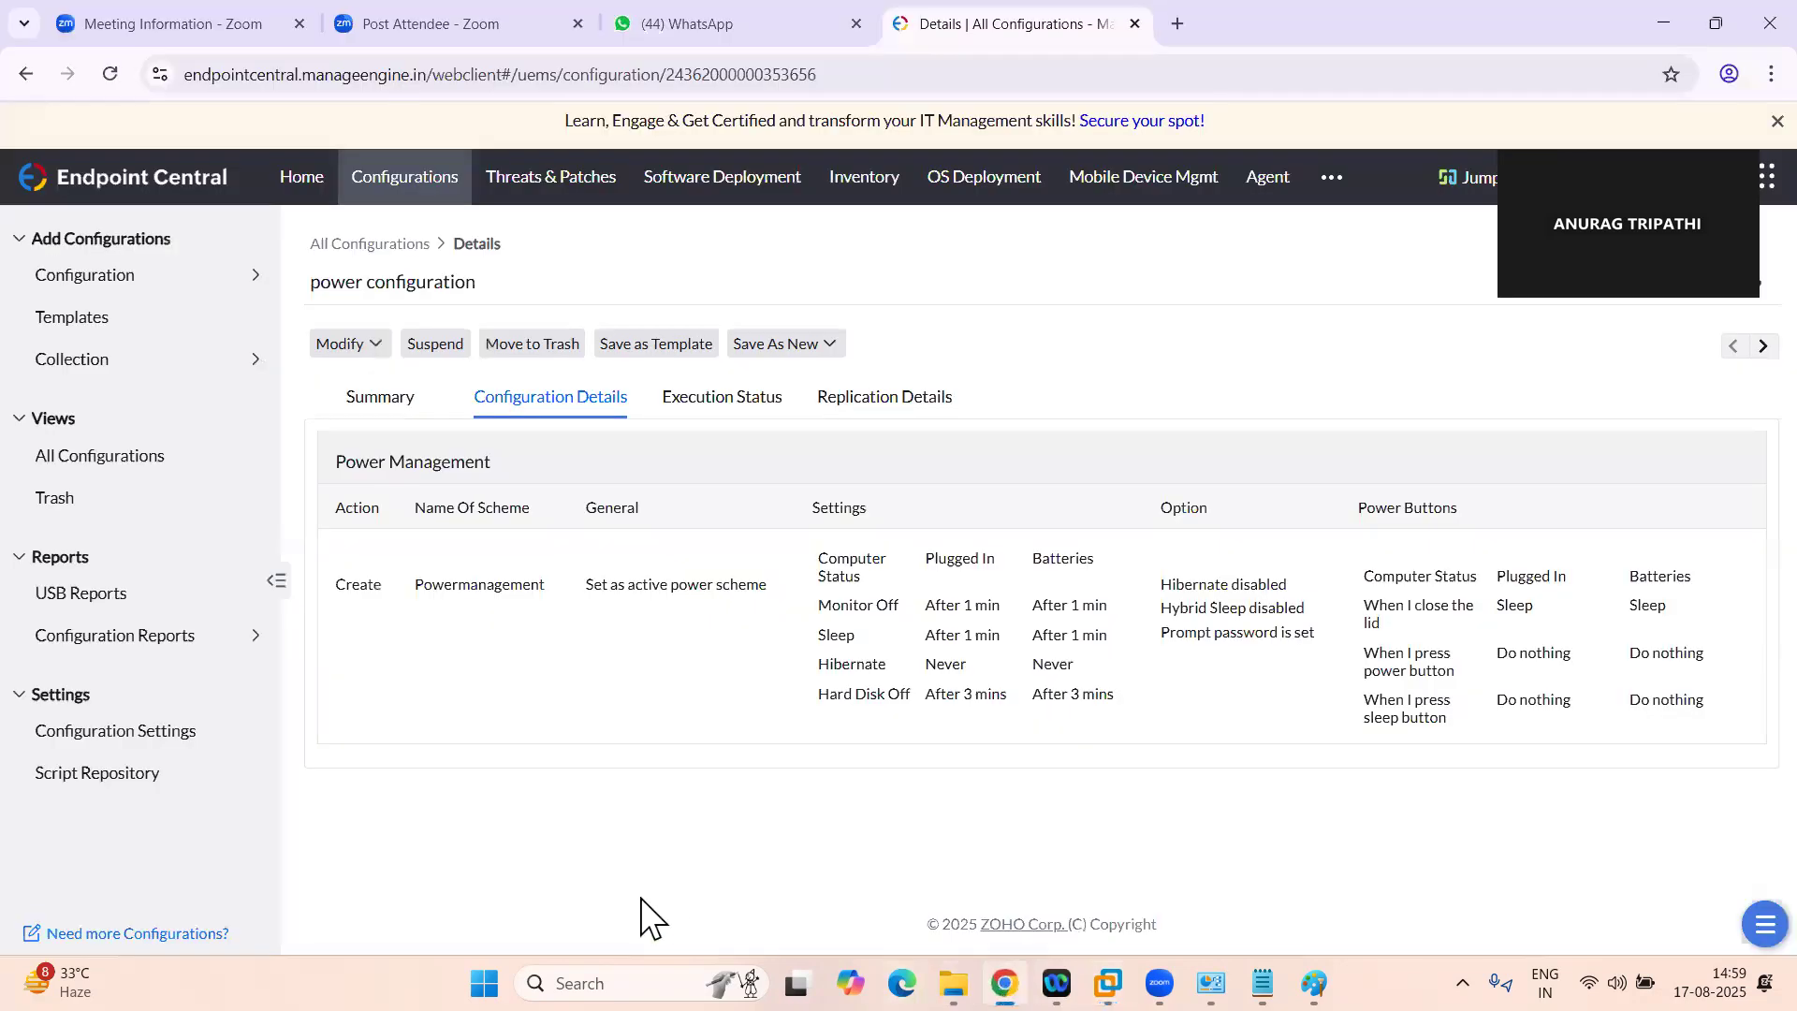
click(128, 276)
scroll(1095, 779, down, 1)
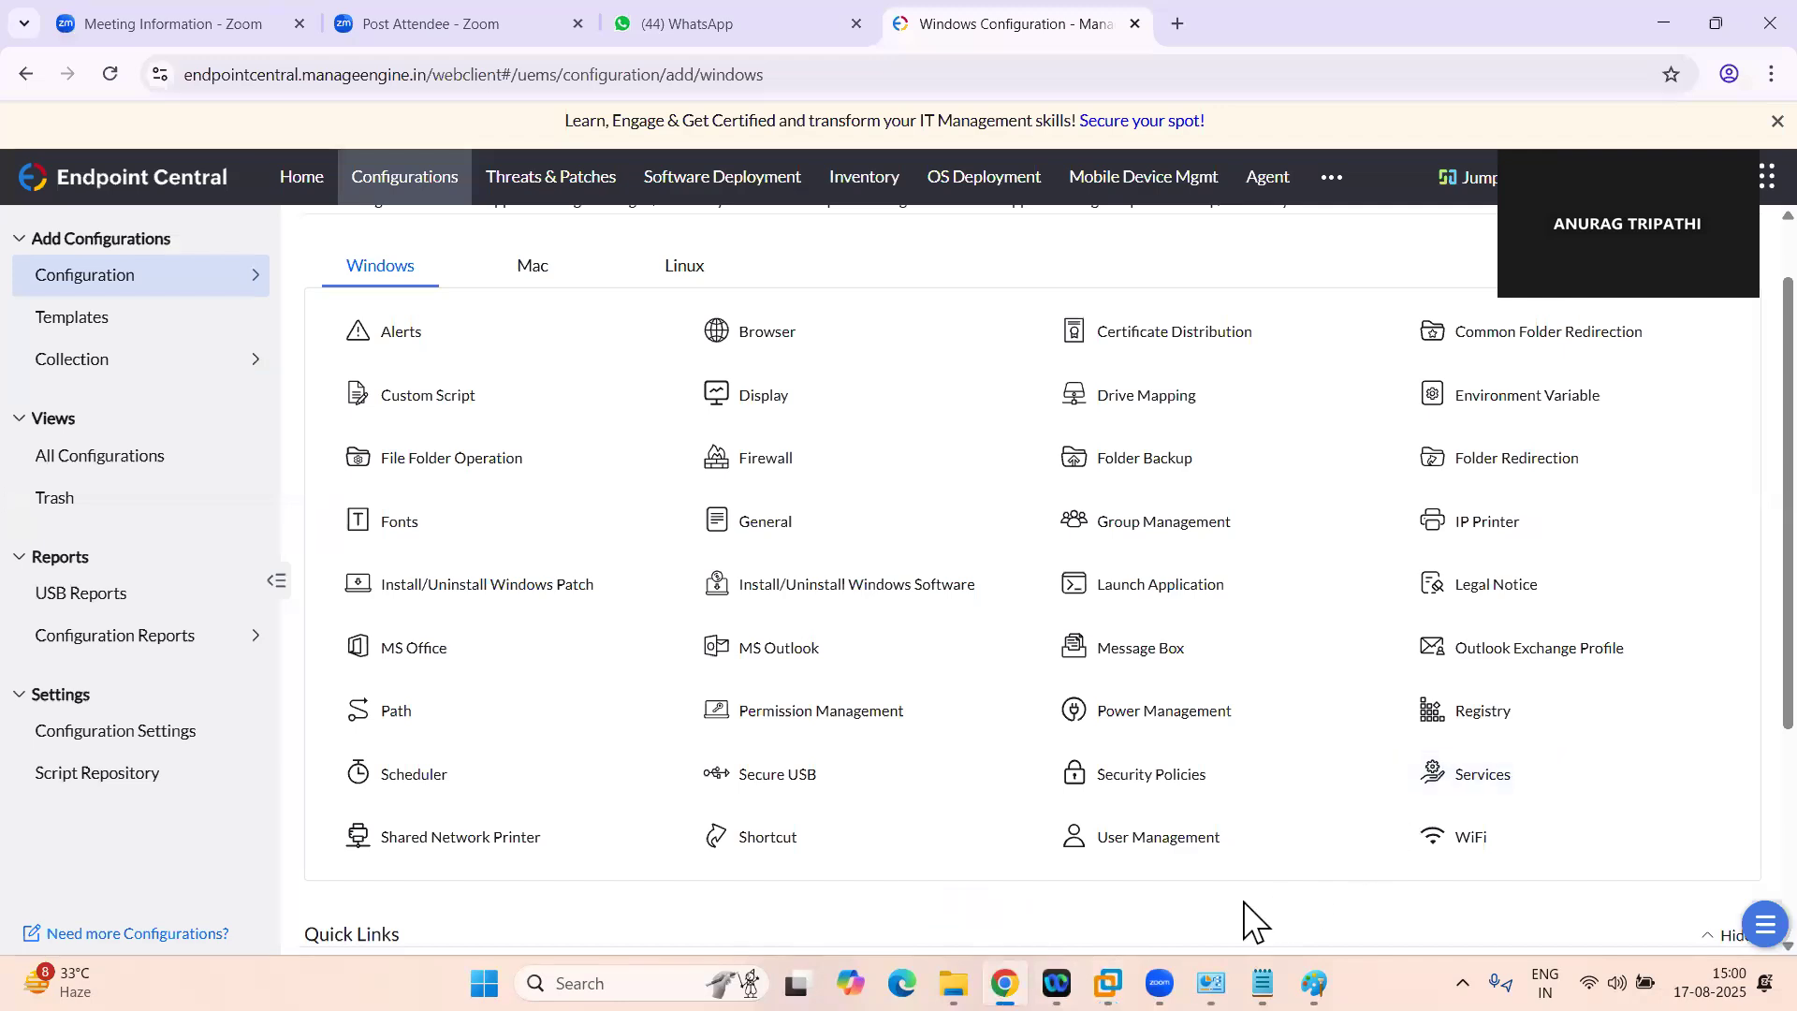
Switch to the Windows 10 virtual machine in VMware Workstation and refresh its desktop
click(1108, 983)
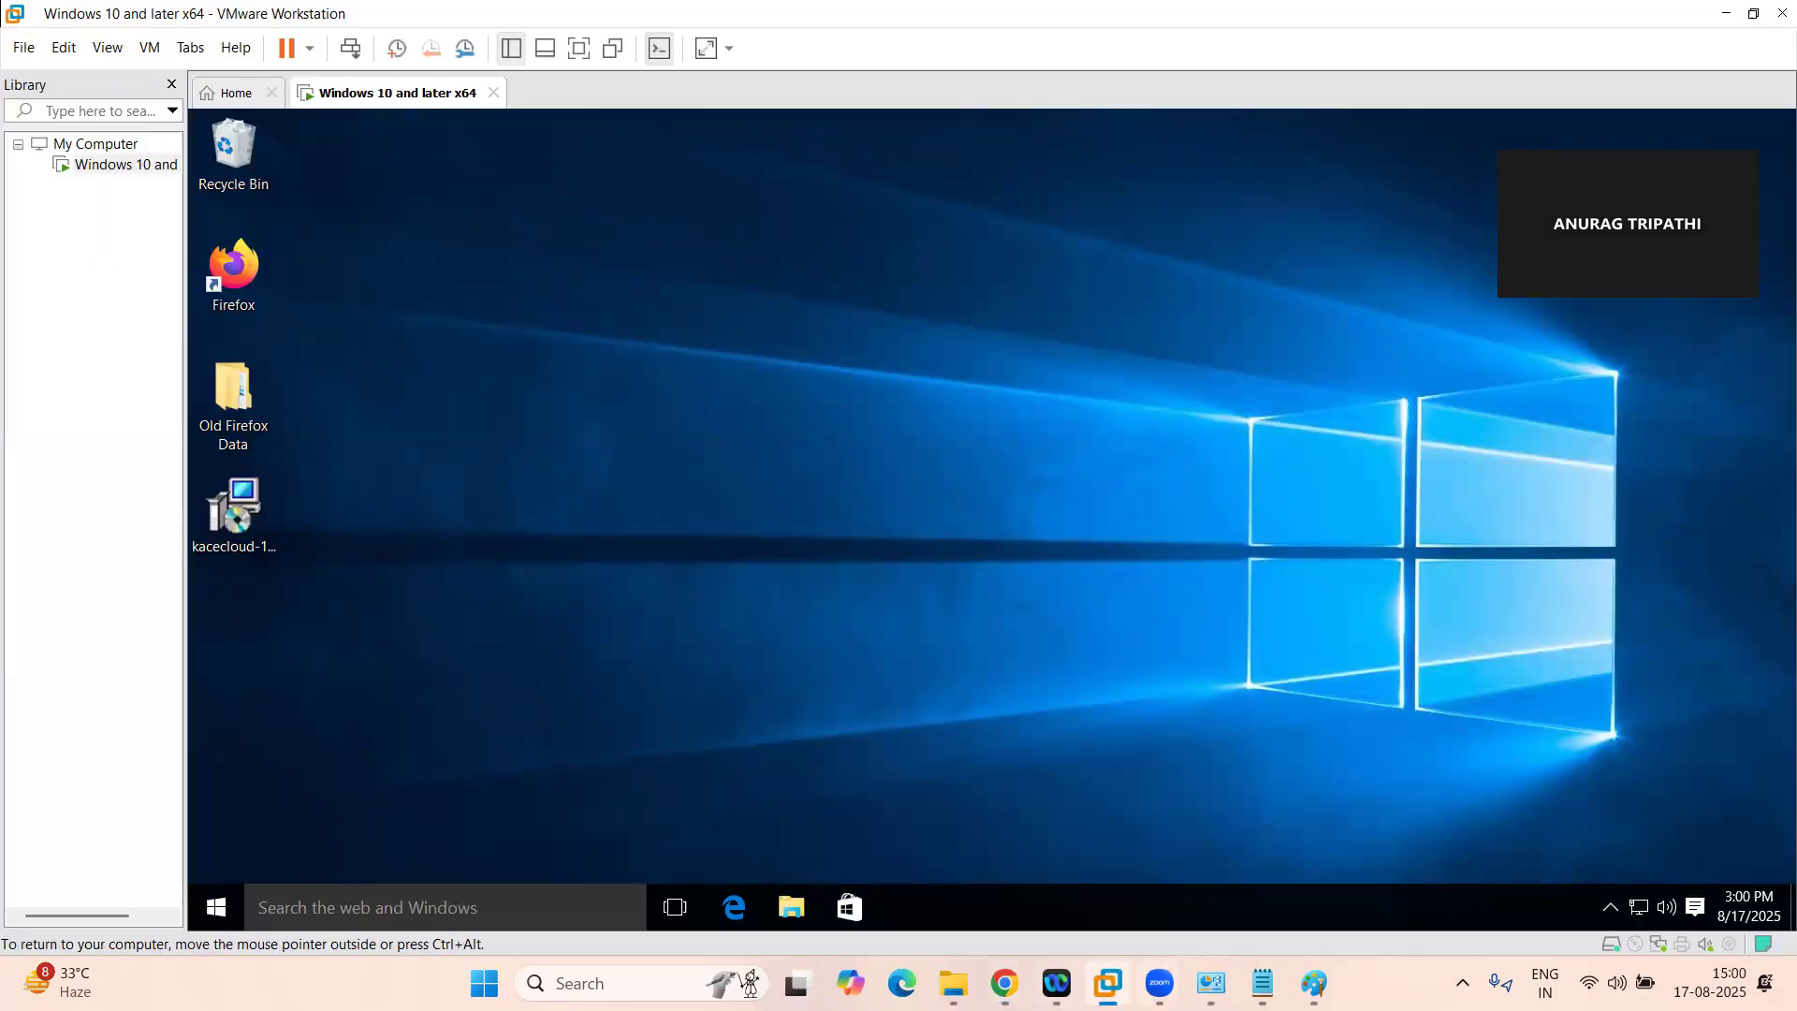
click(1005, 983)
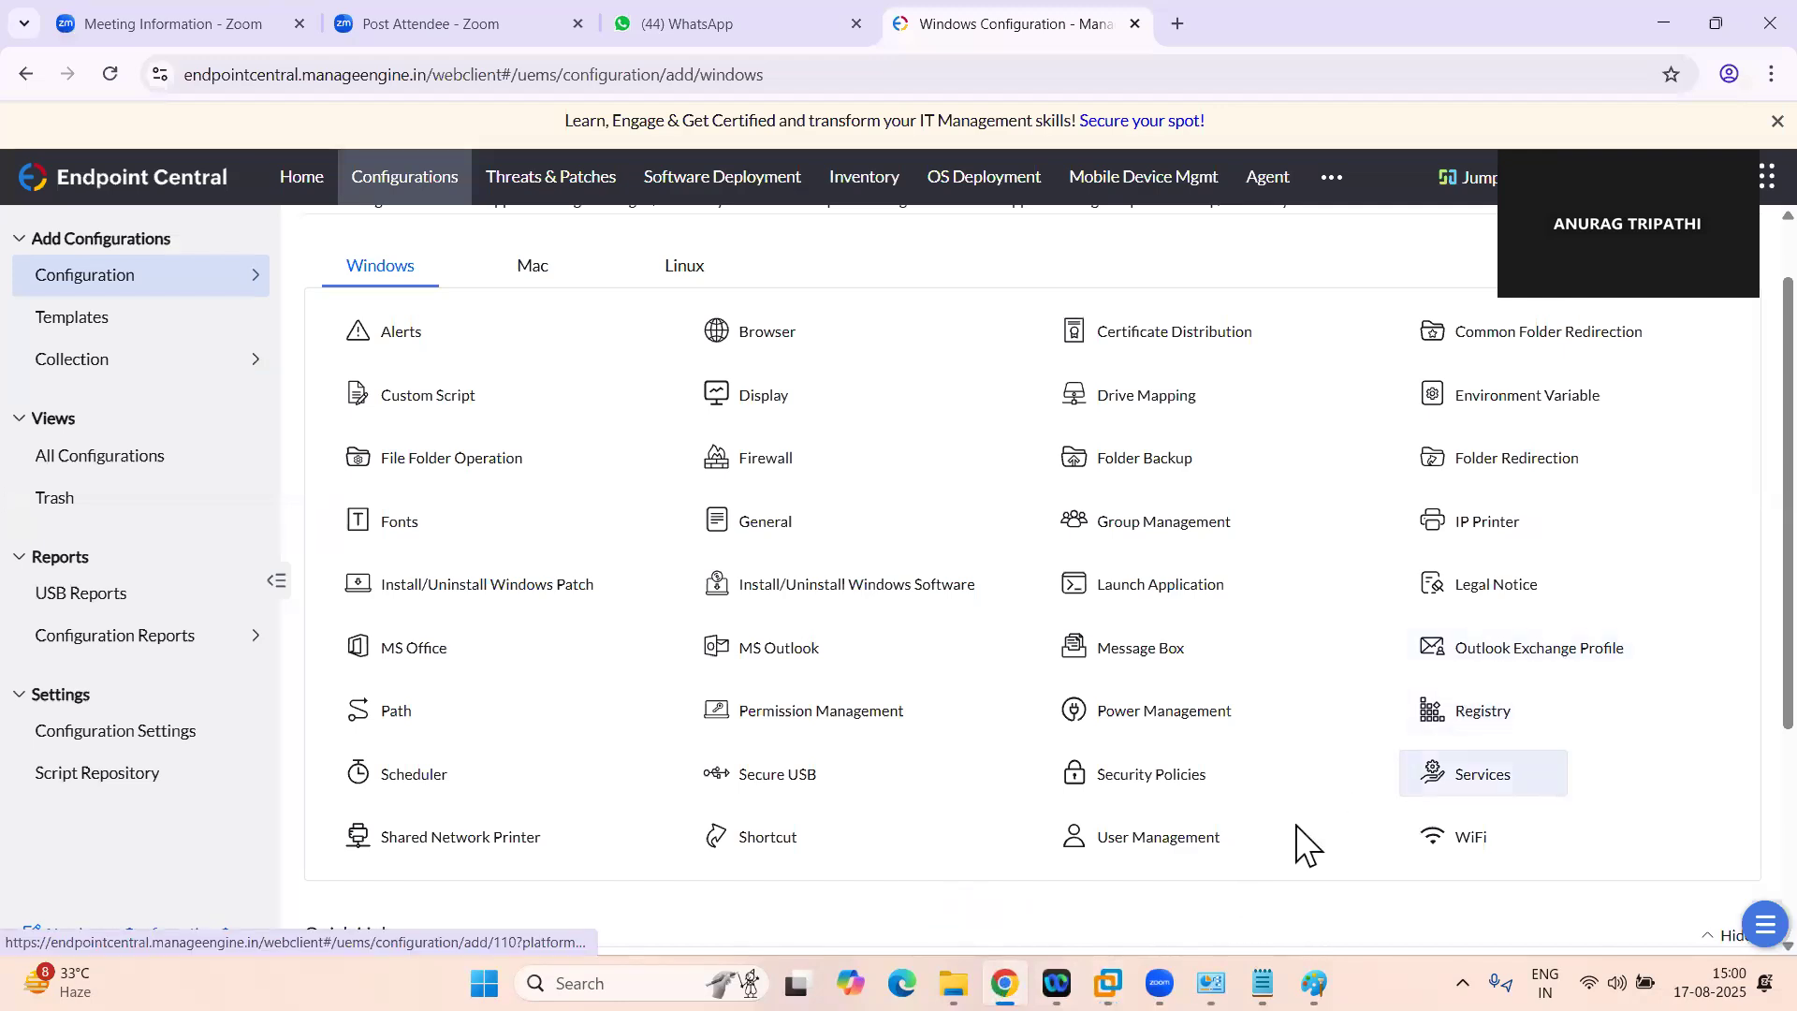
click(1108, 983)
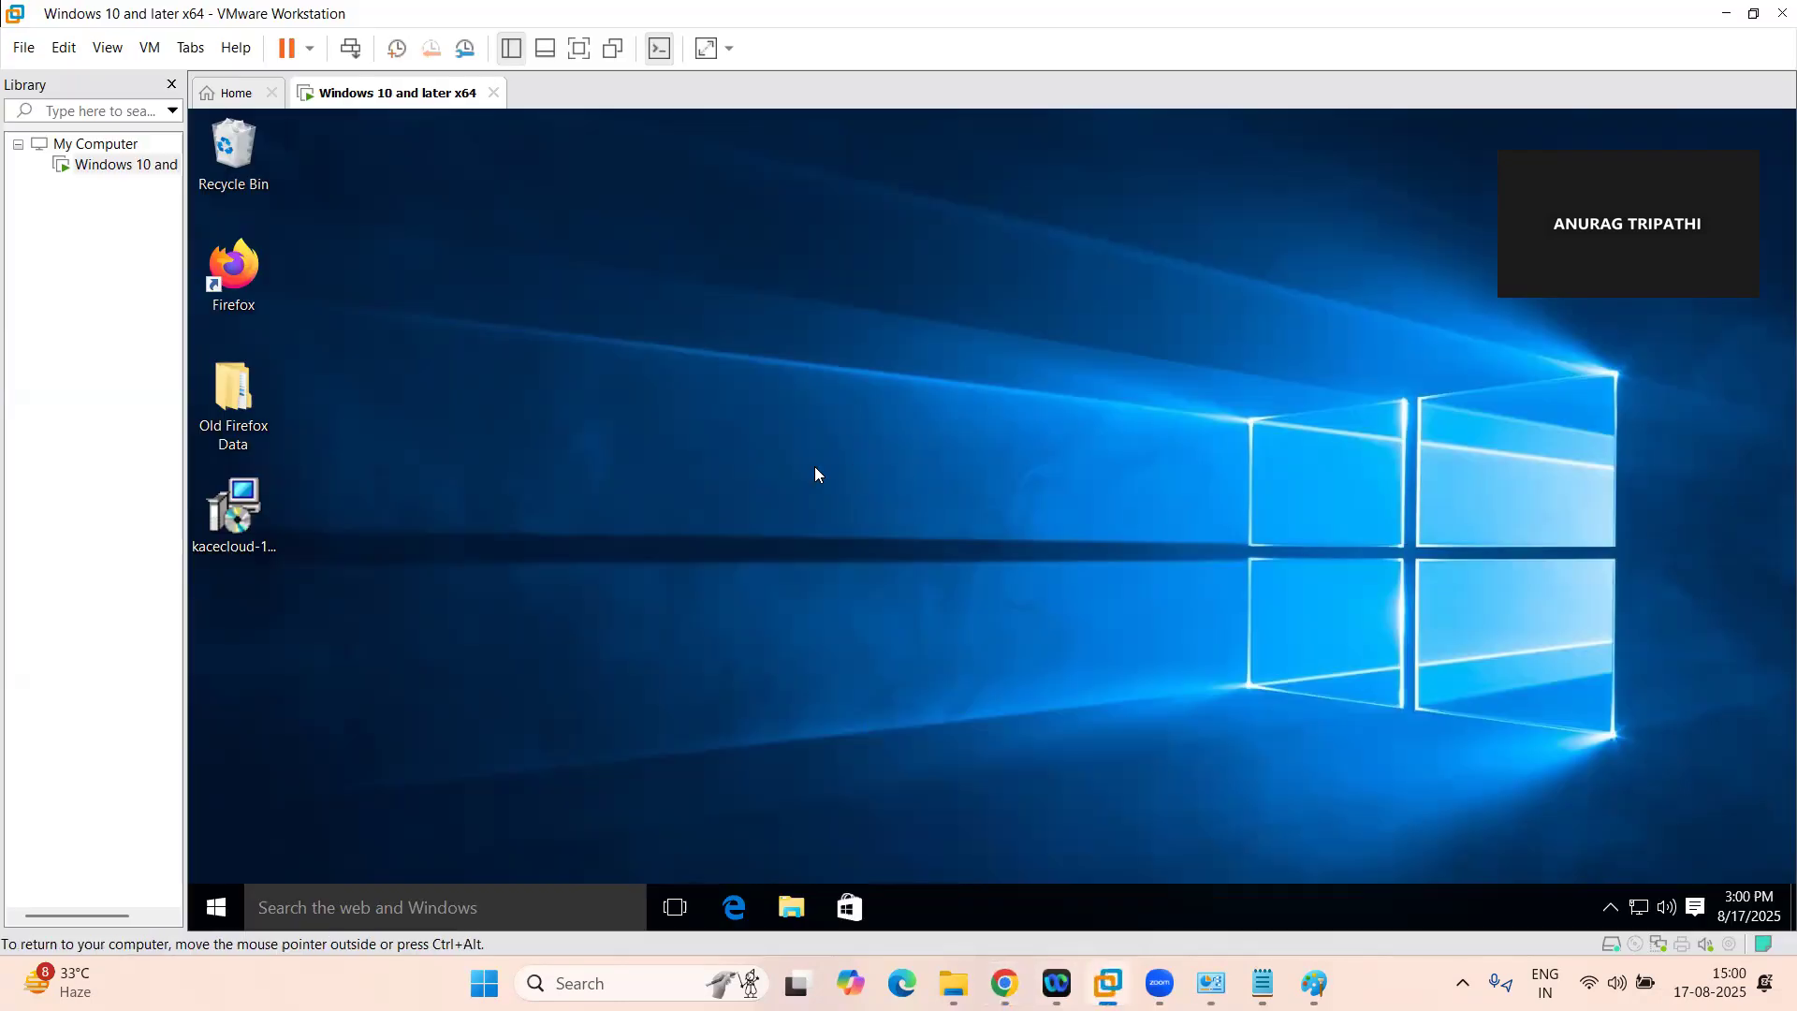
right_click(883, 417)
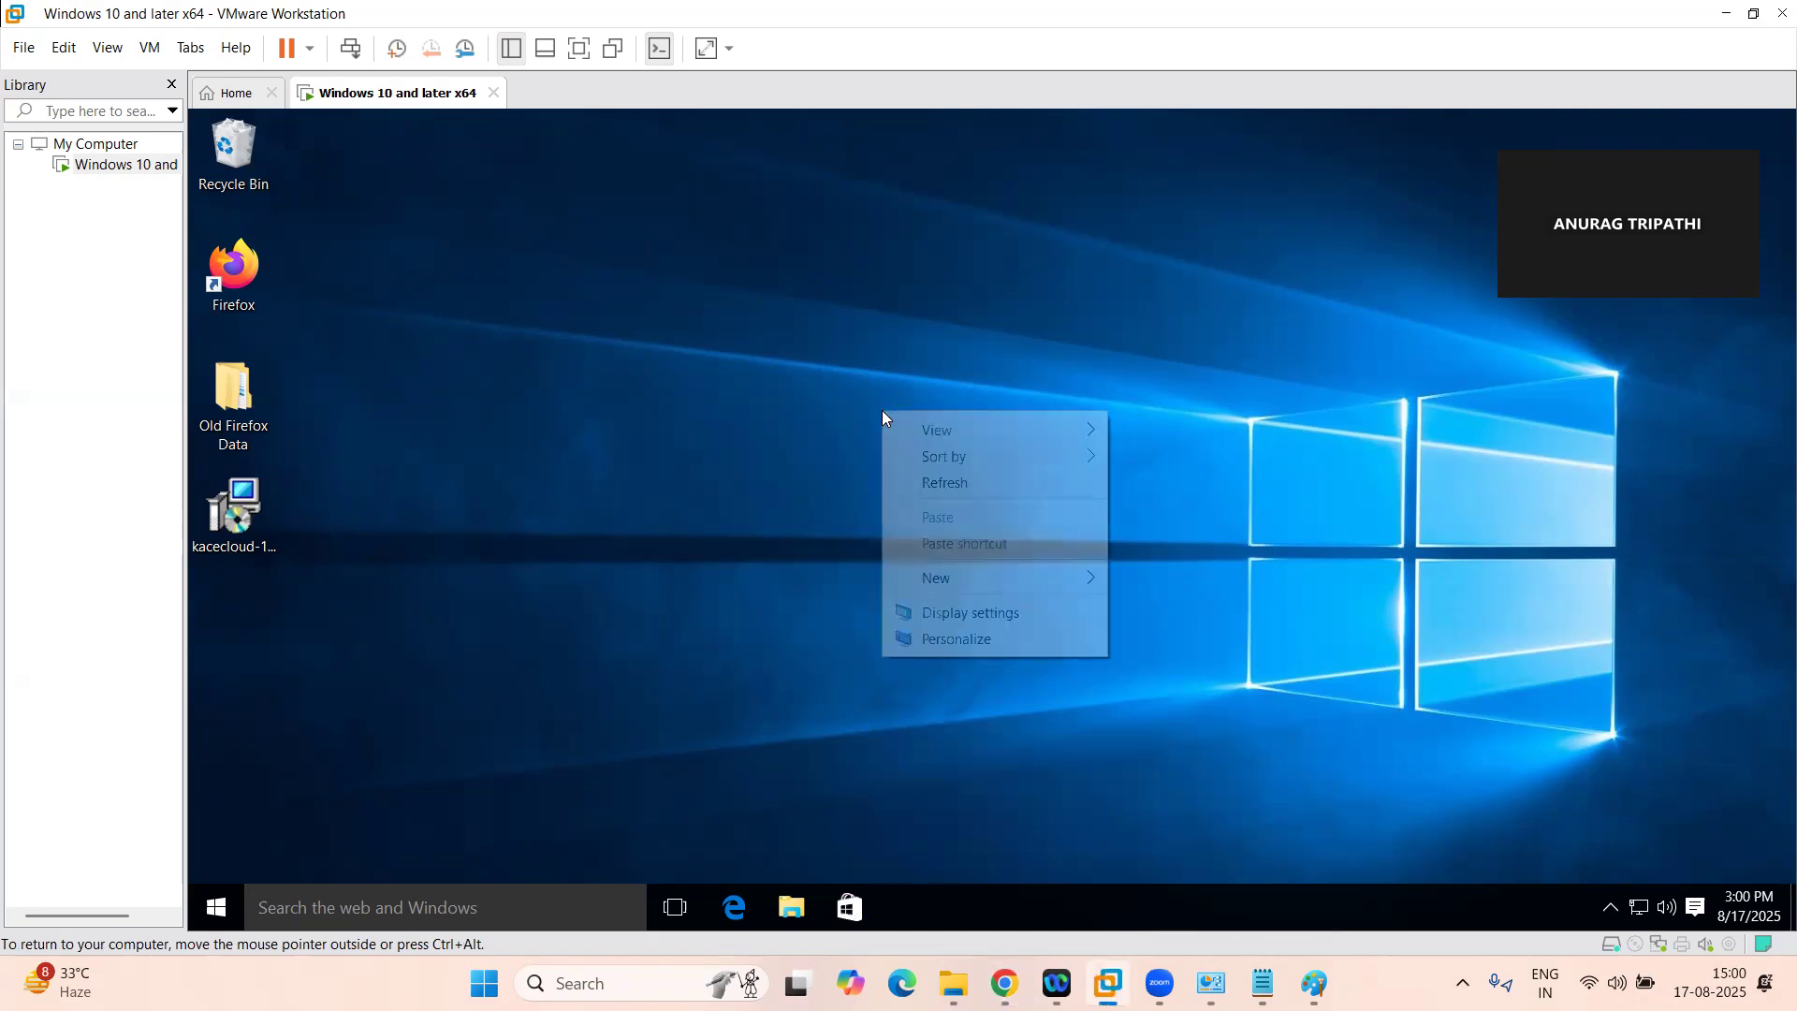
click(938, 484)
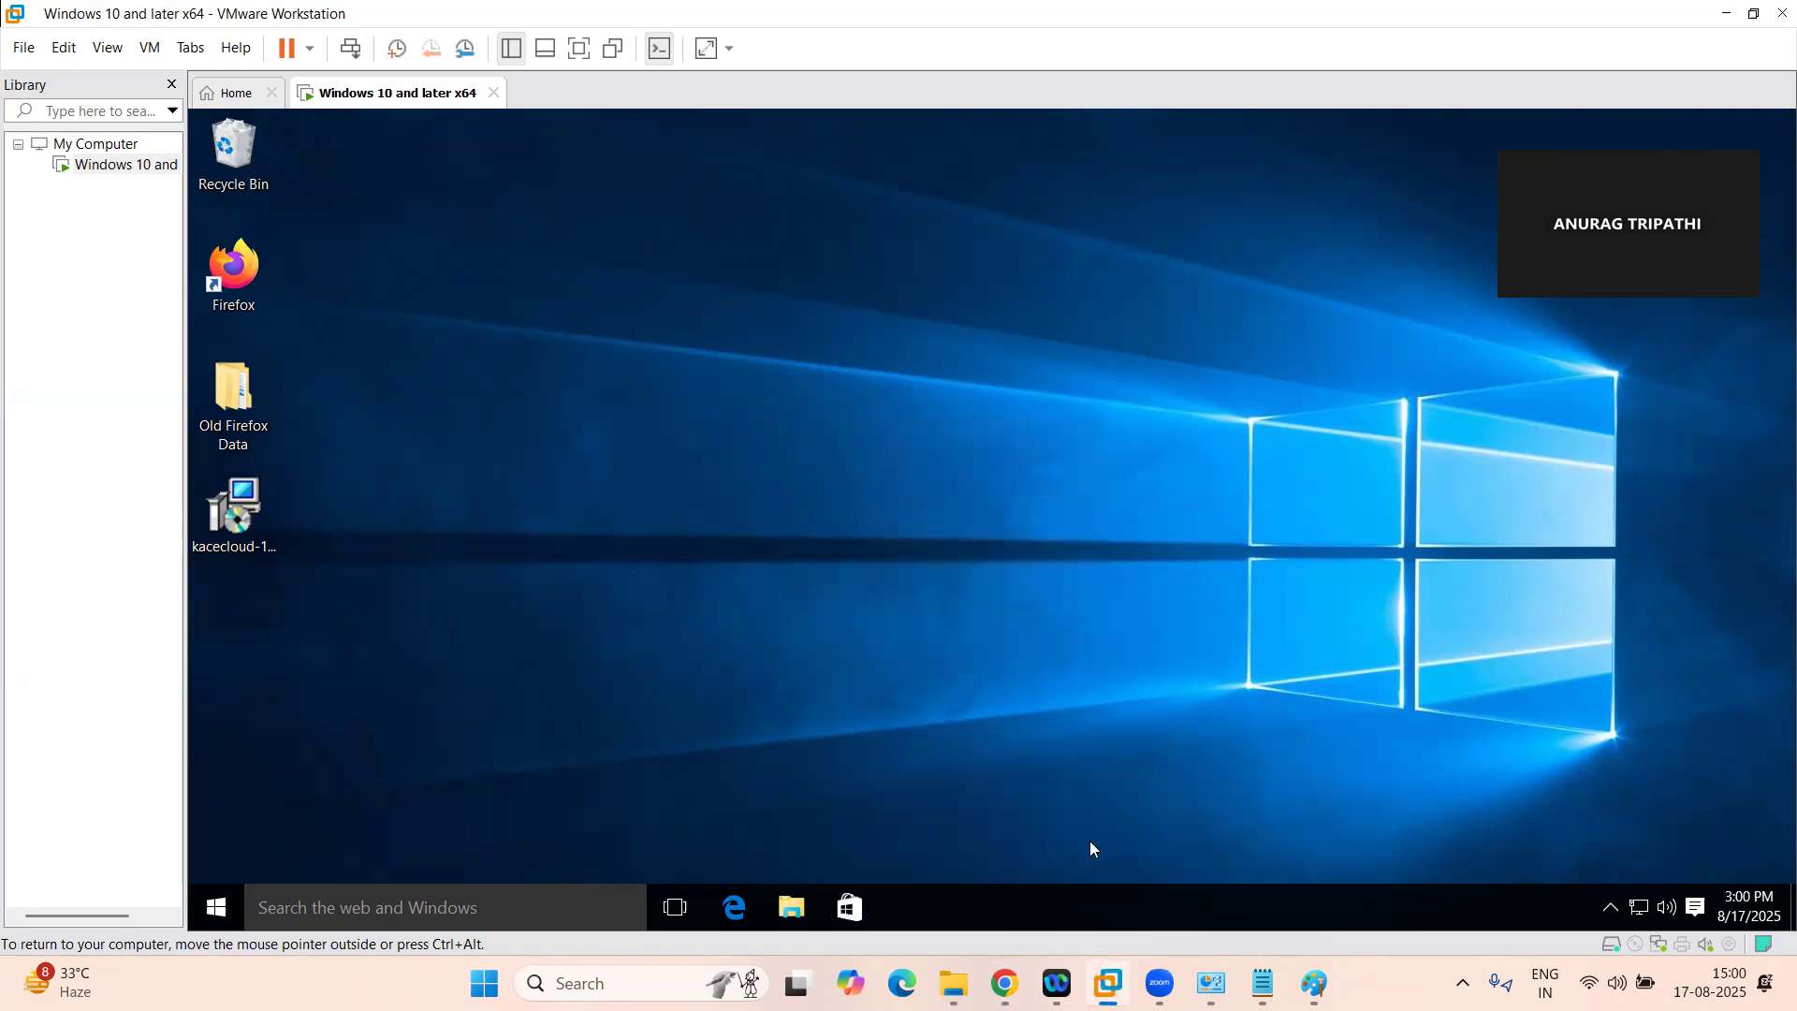
Try sending the Ctrl+Alt+Del command to the Windows 10 virtual machine
click(1005, 983)
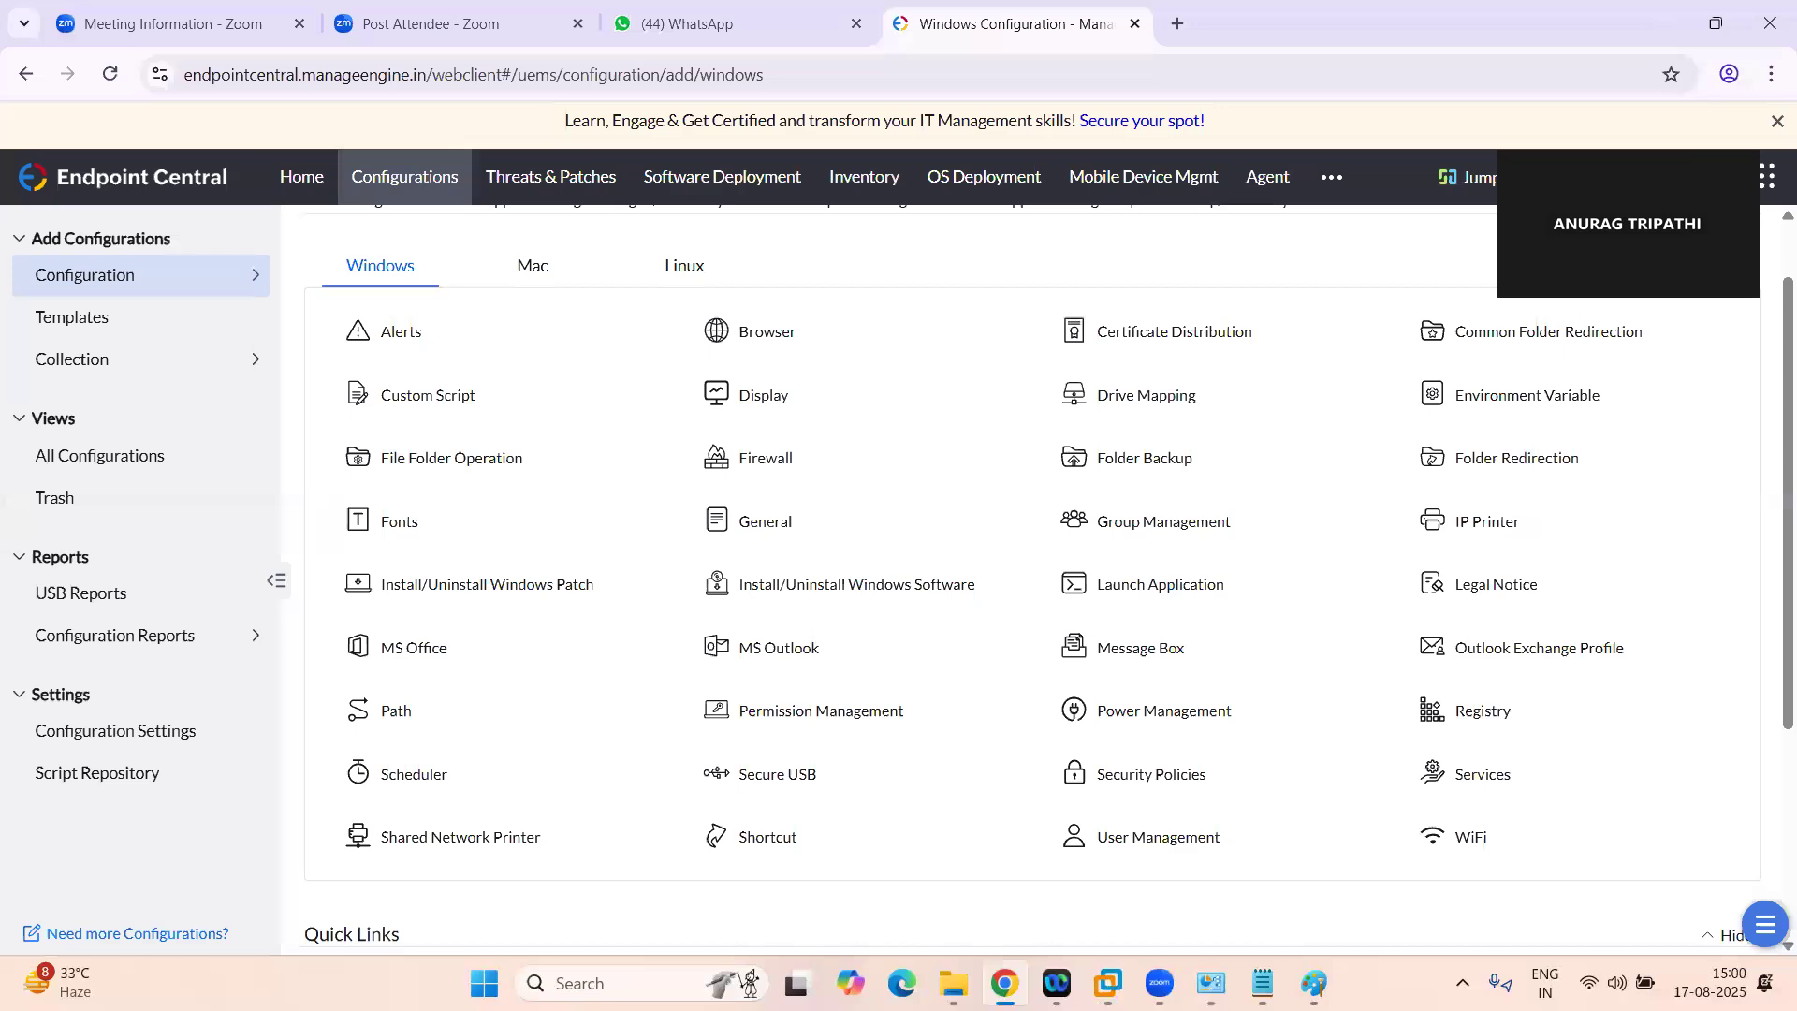
click(1108, 983)
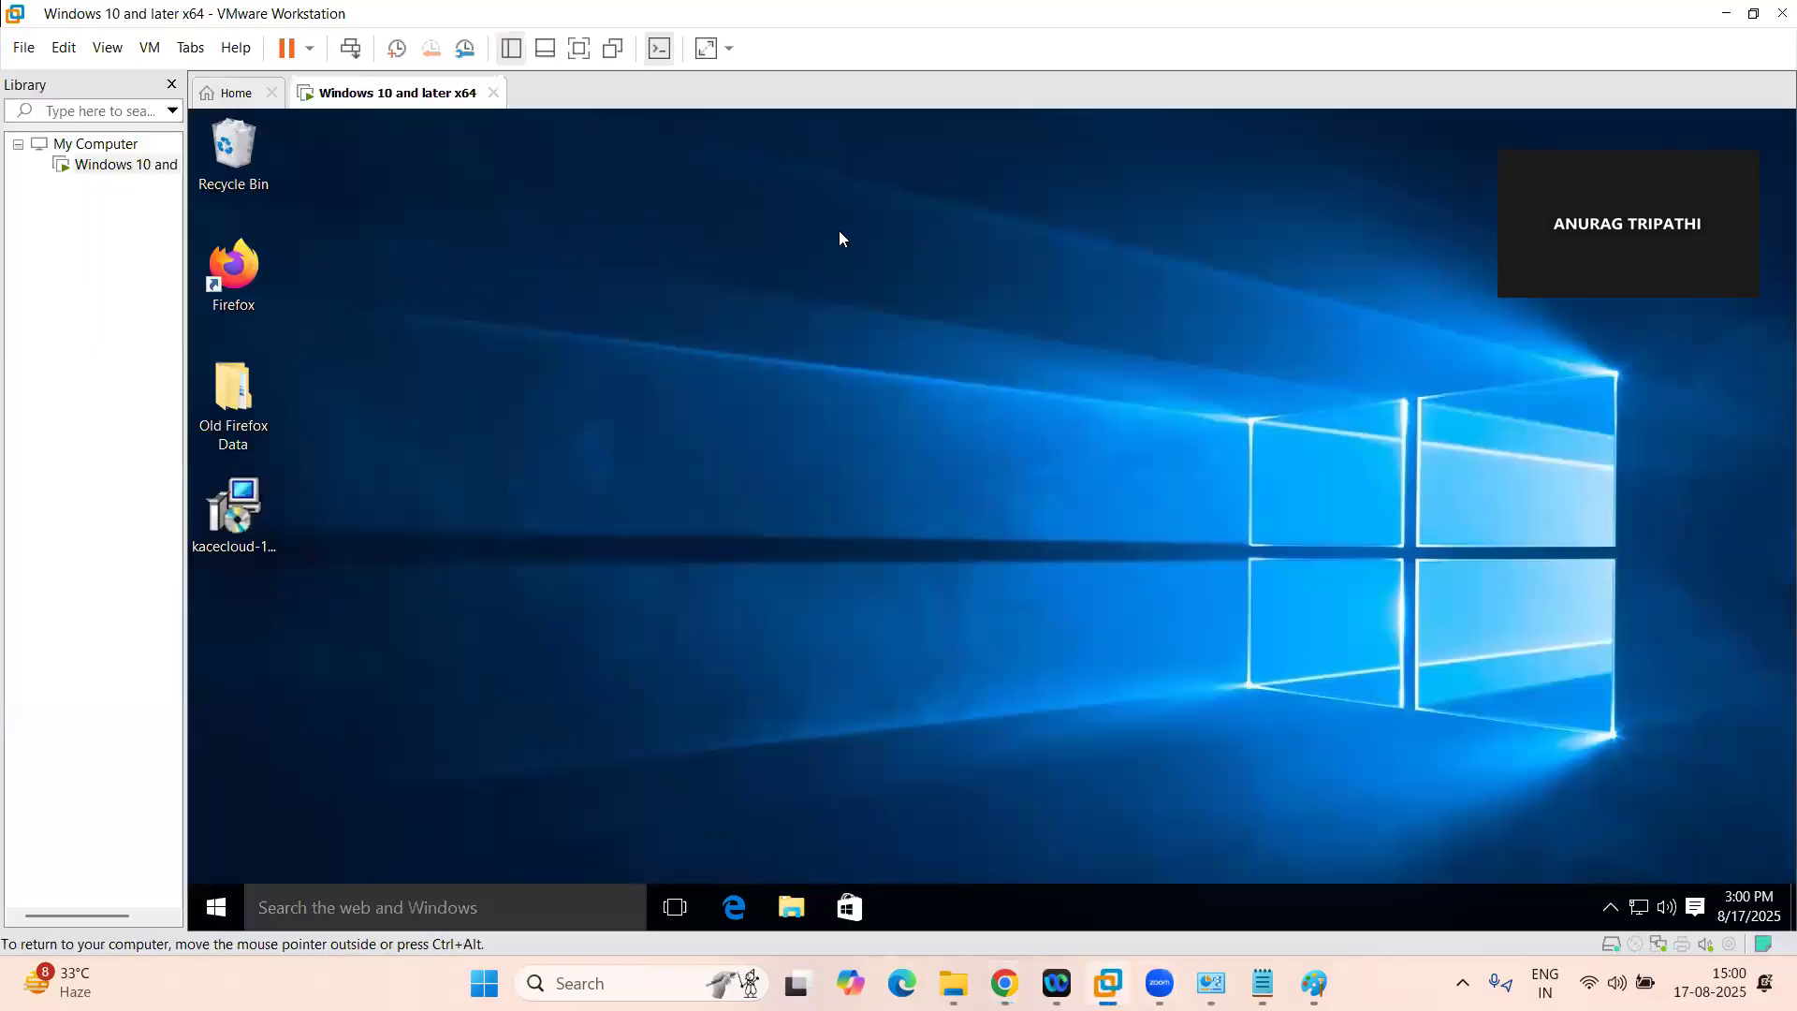
click(350, 49)
click(985, 638)
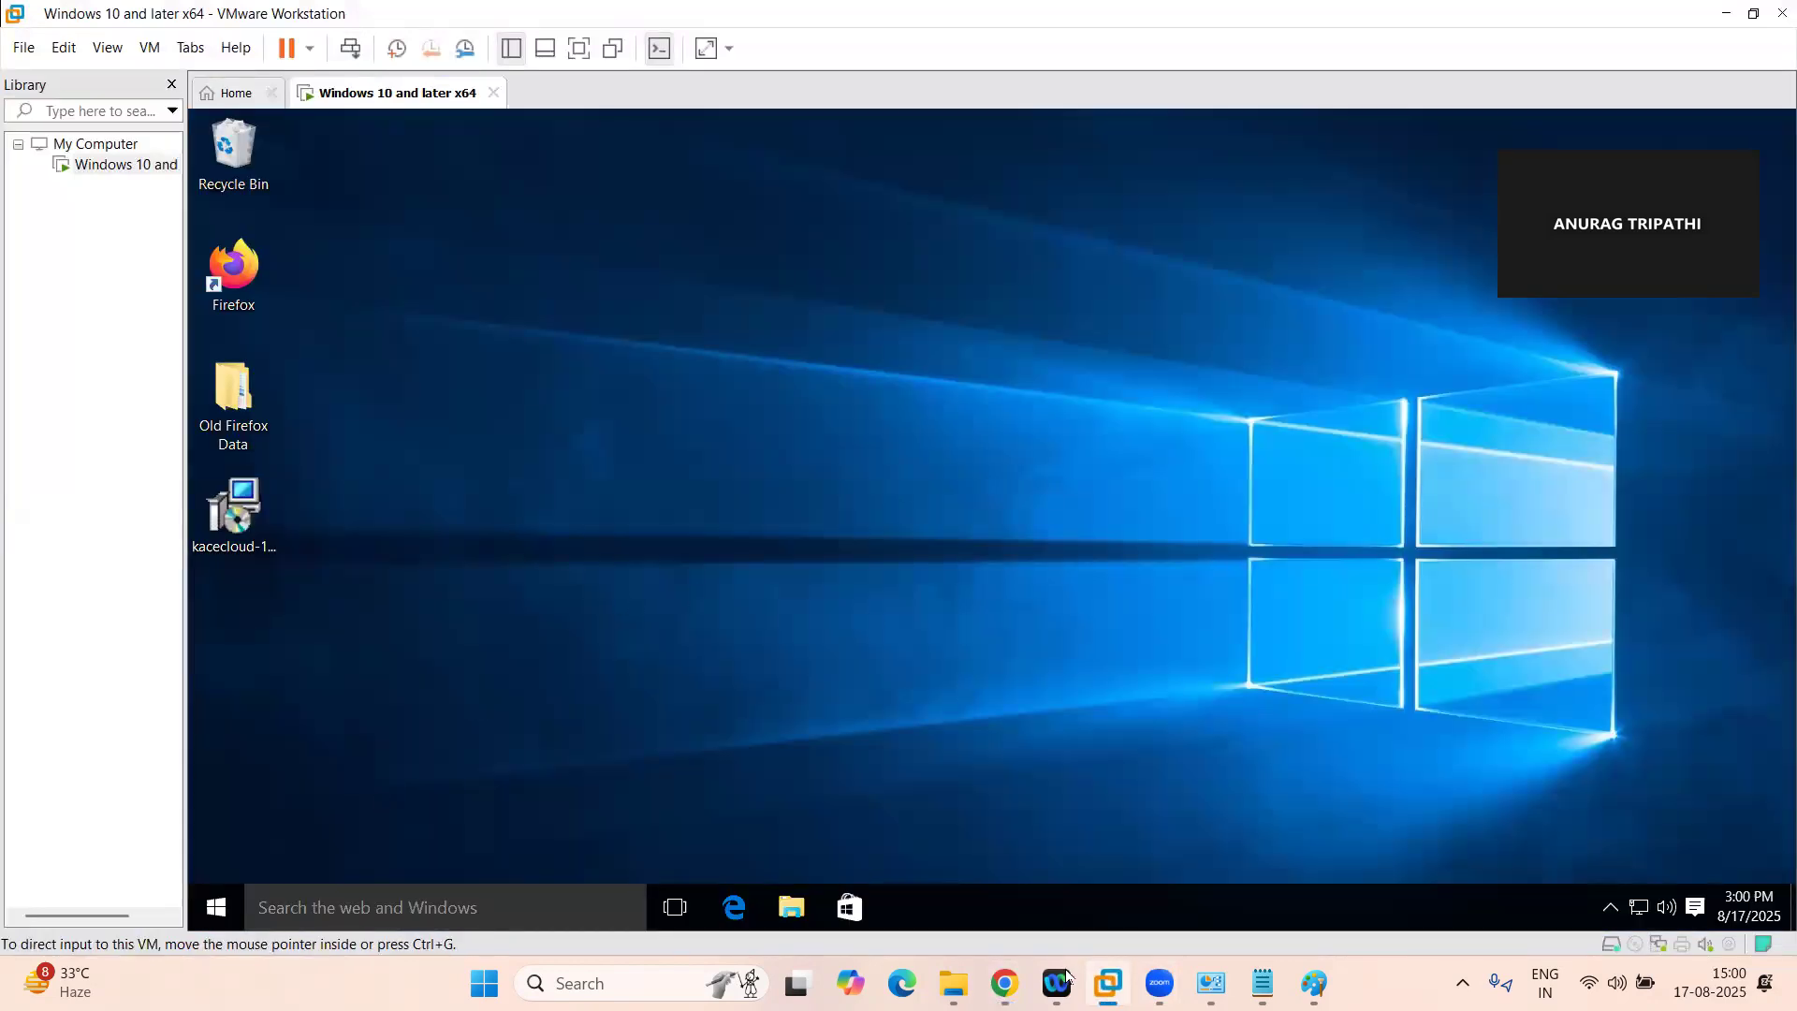
Switch back to Endpoint Central in Chrome and open the inventory list of scanned computers
click(1005, 983)
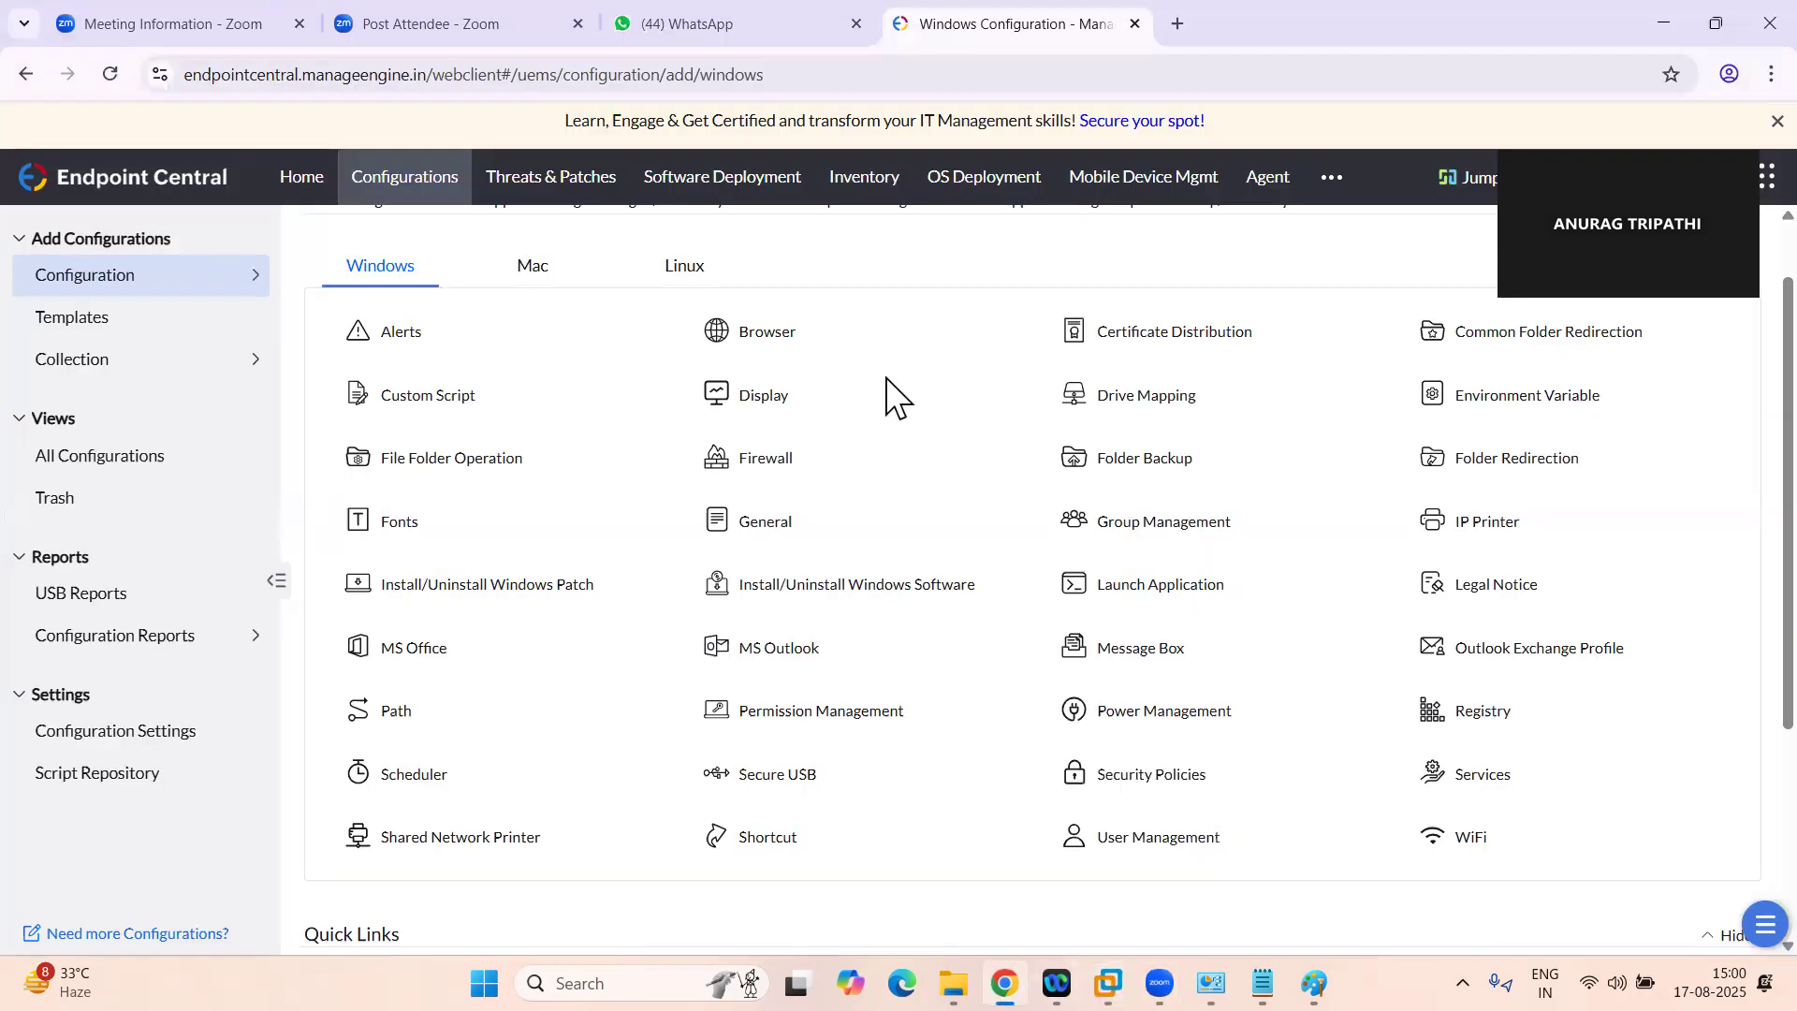
click(856, 192)
click(115, 285)
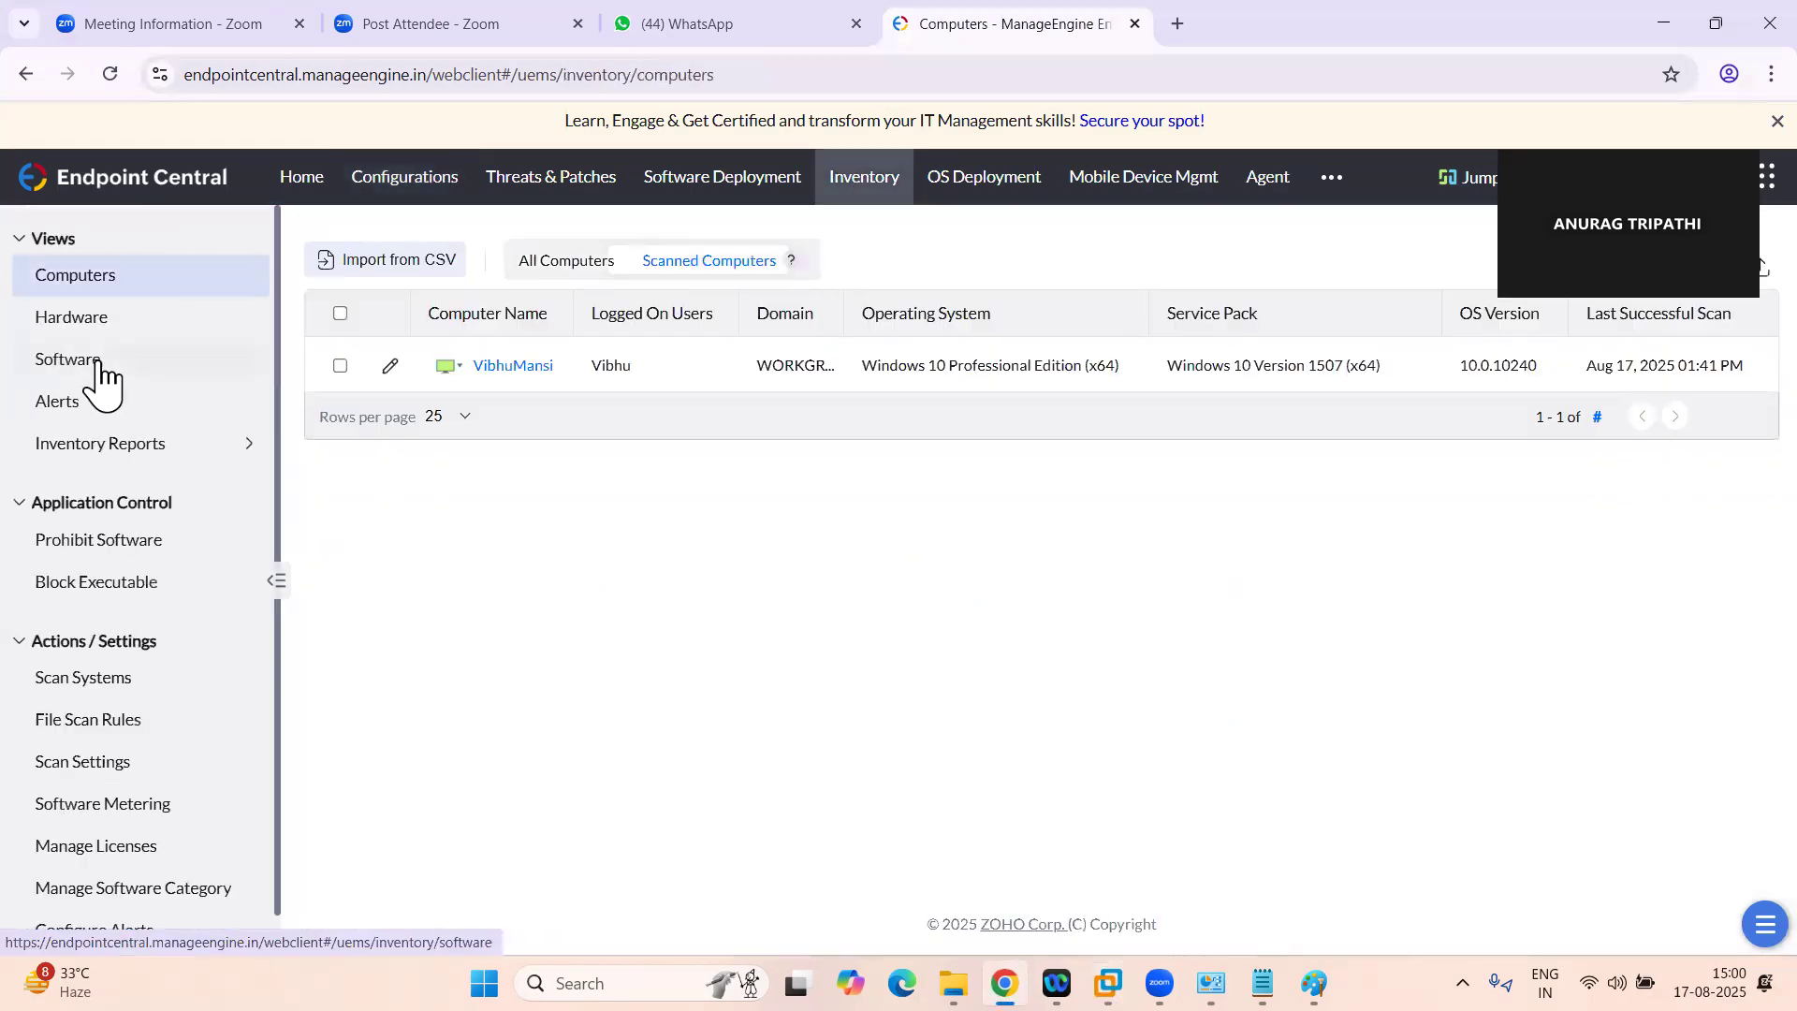
Force a restart of the scanned Windows 10 computer with a time out of 0 seconds and confirm it
mouse_move(473, 350)
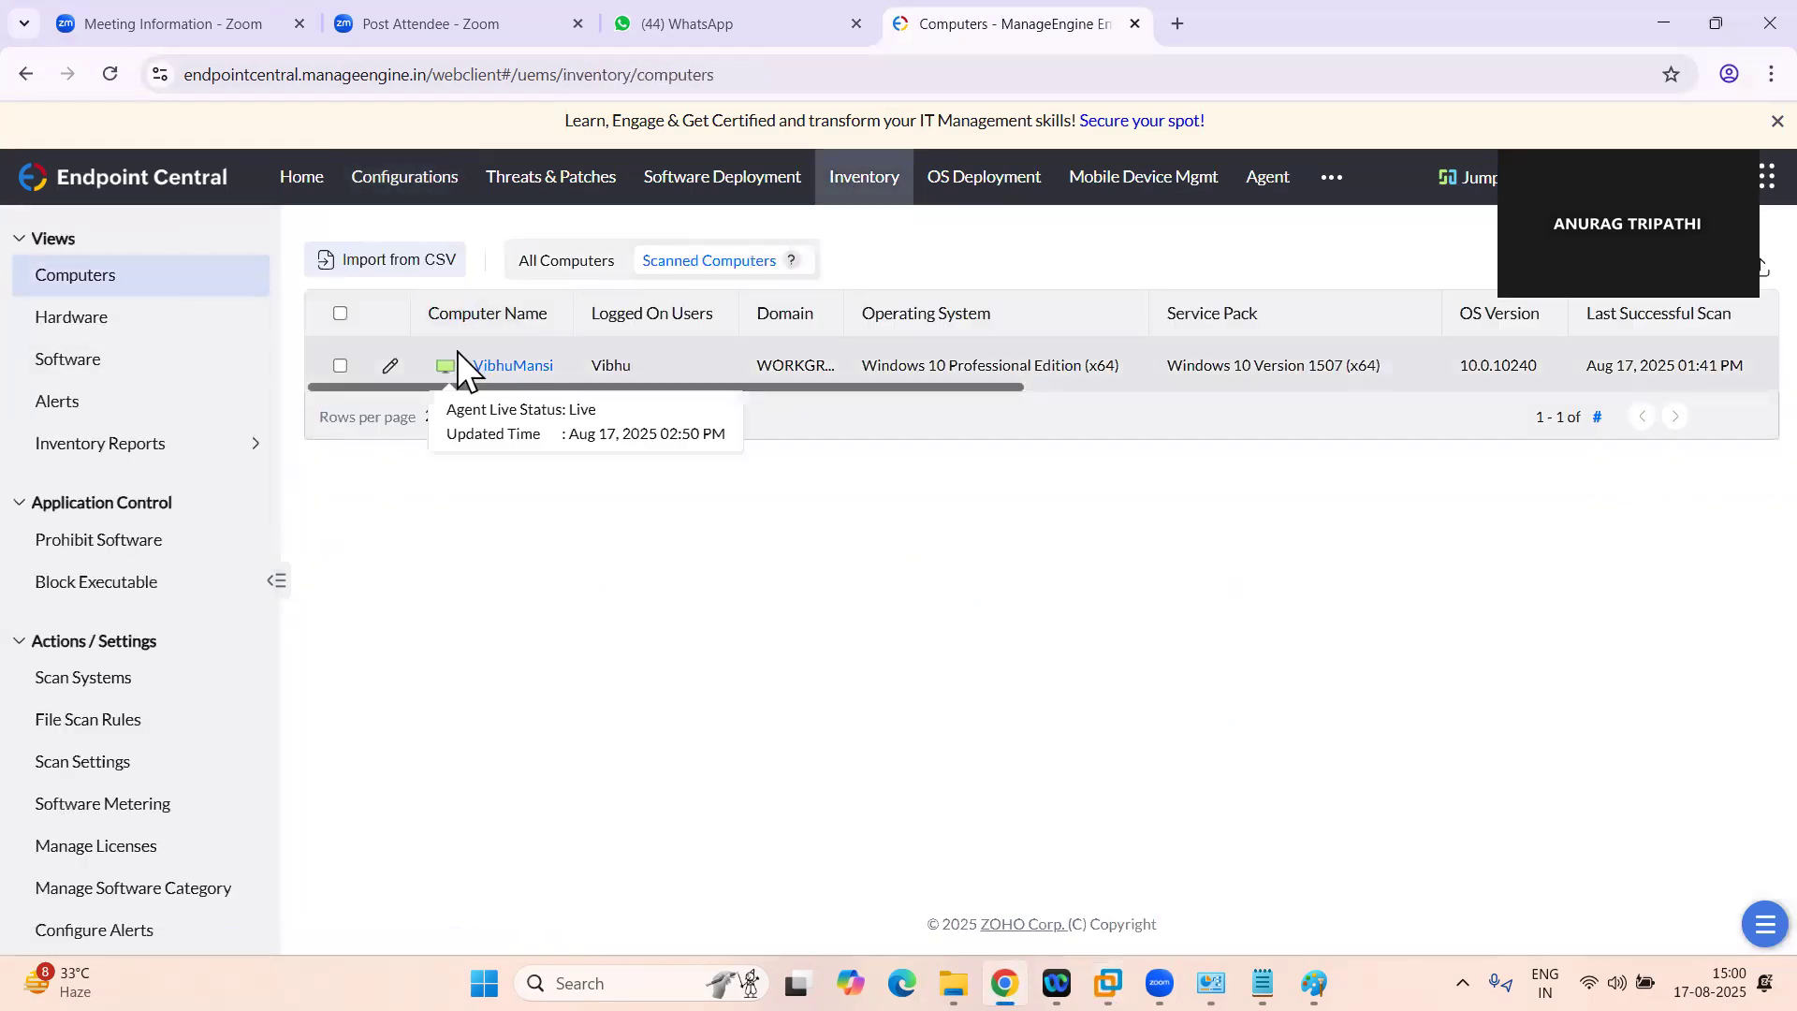
click(459, 369)
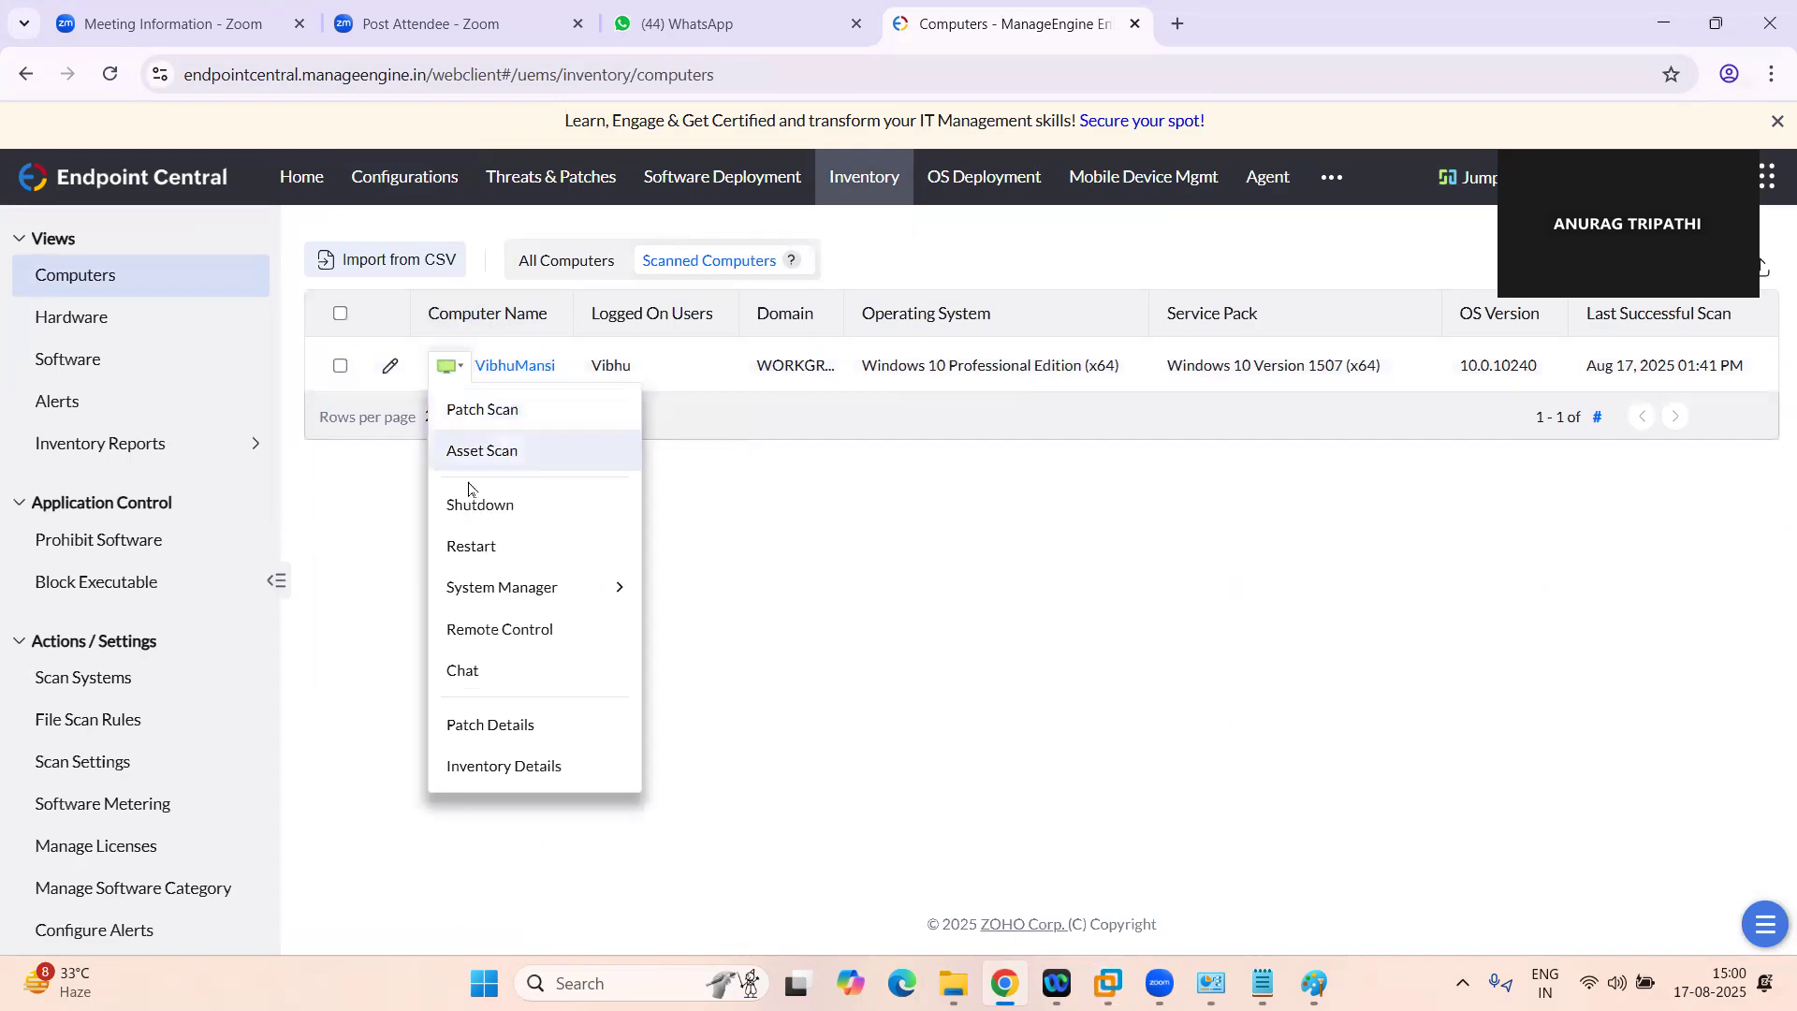
click(480, 544)
drag(667, 507, 549, 505)
text(0)
click(641, 449)
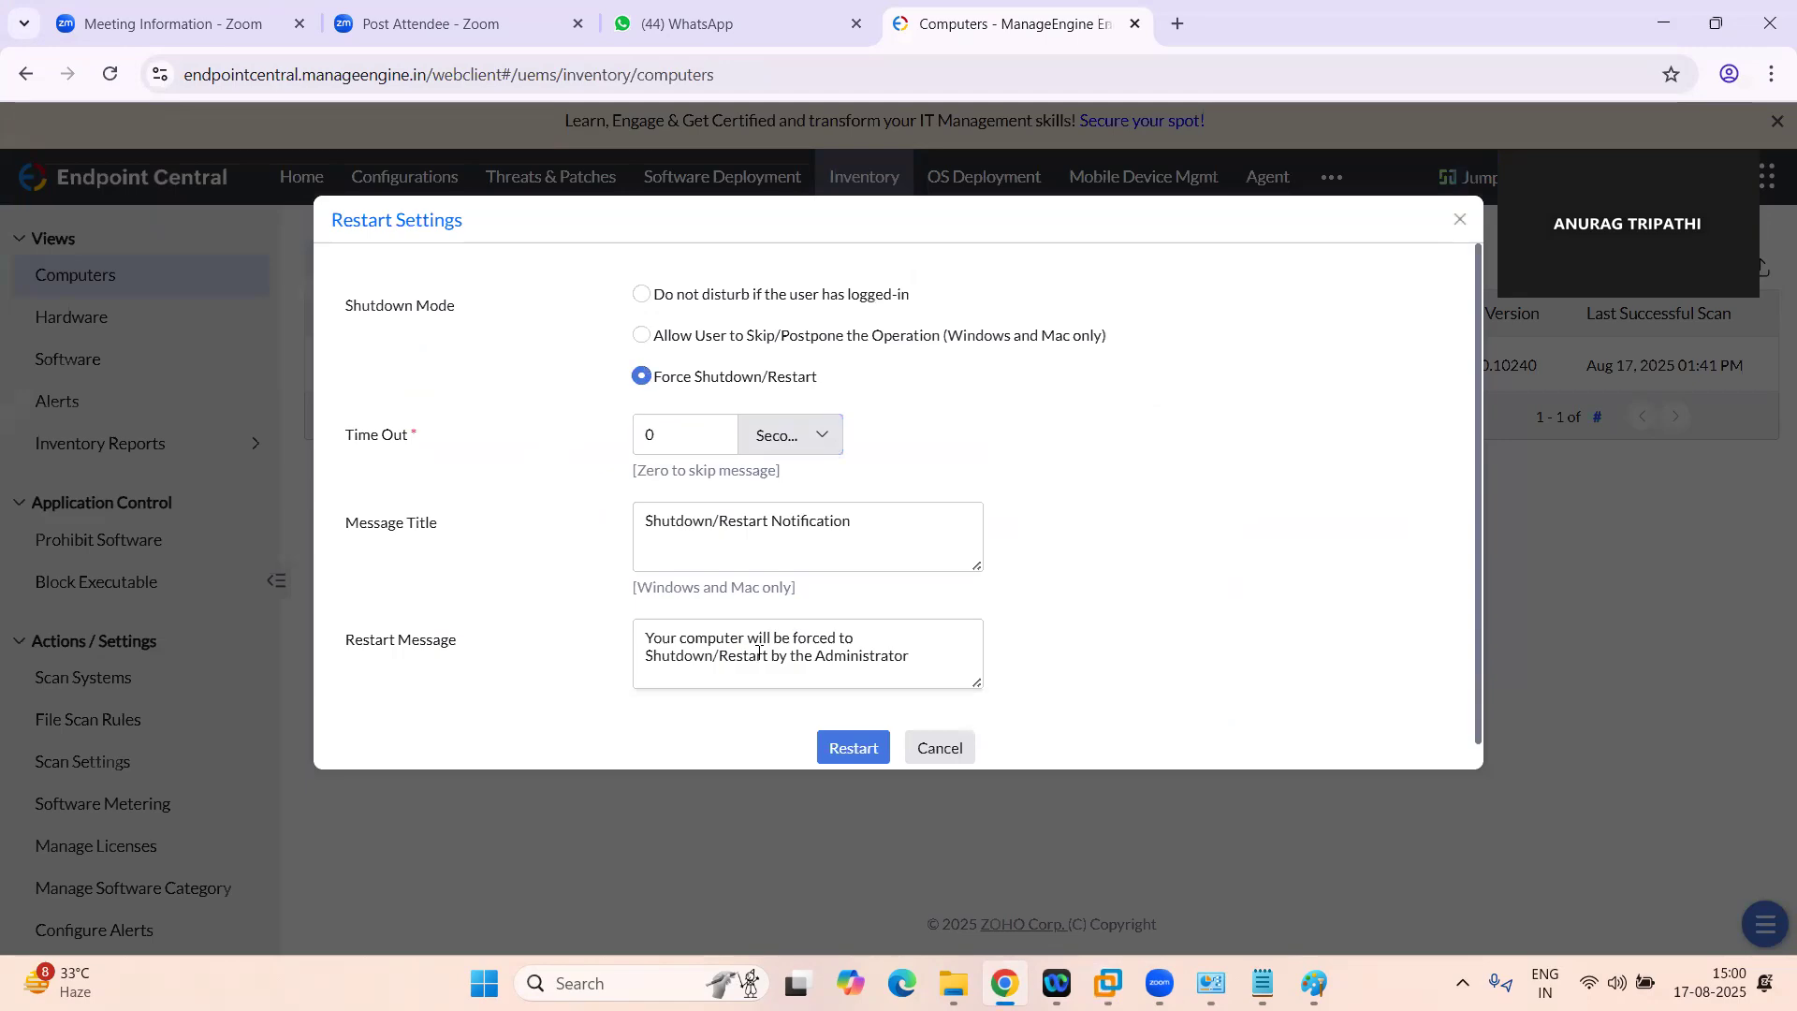
click(854, 725)
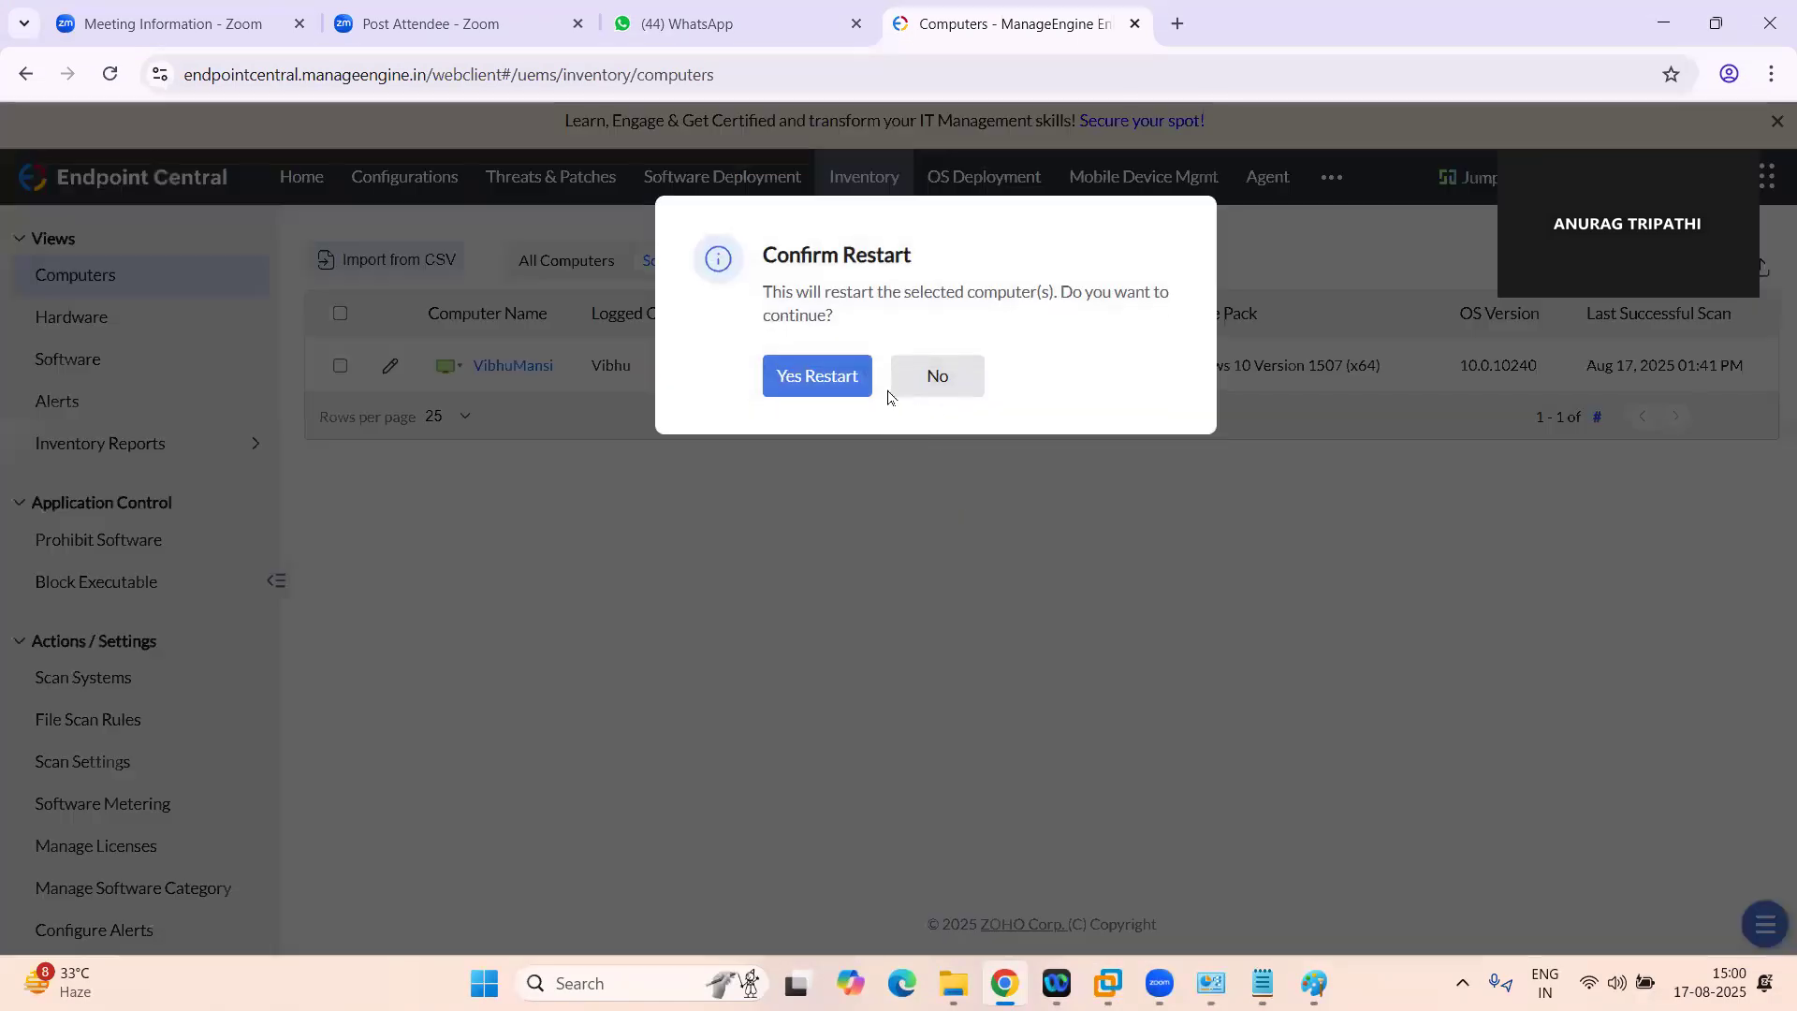
click(835, 375)
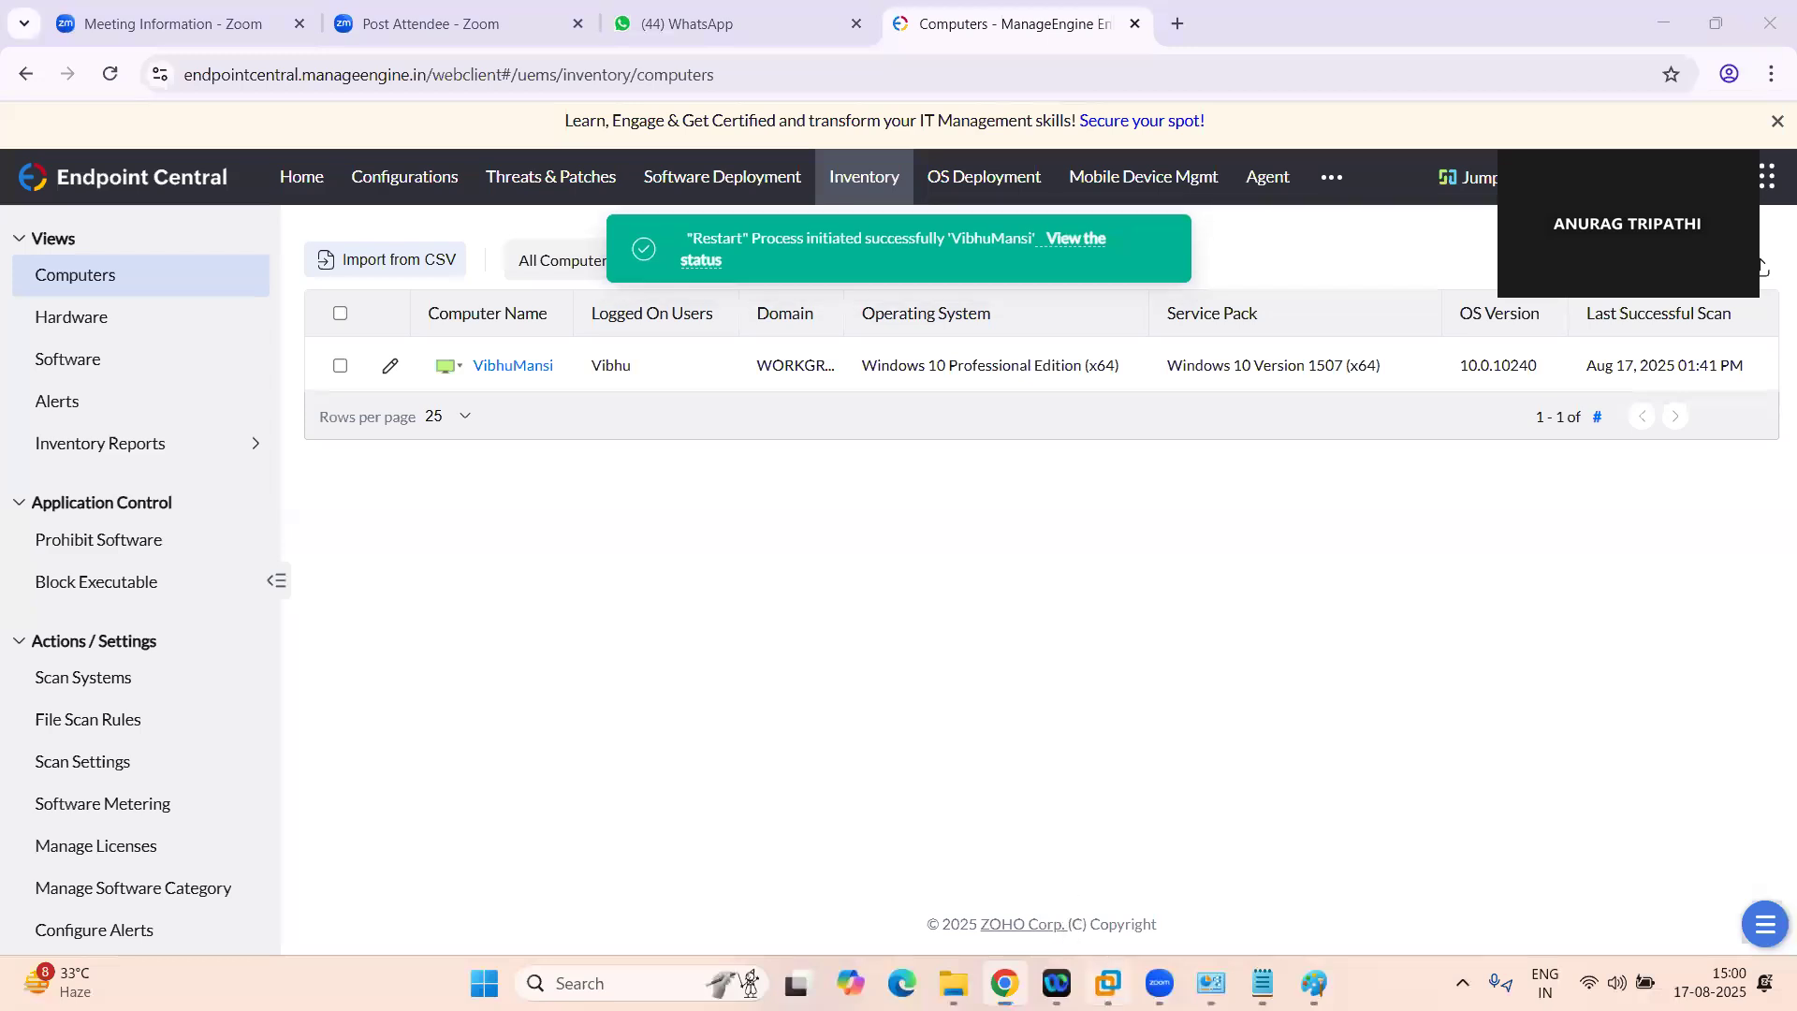
Switch to the Windows 10 virtual machine in VMware Workstation and check its restart progress
click(1108, 982)
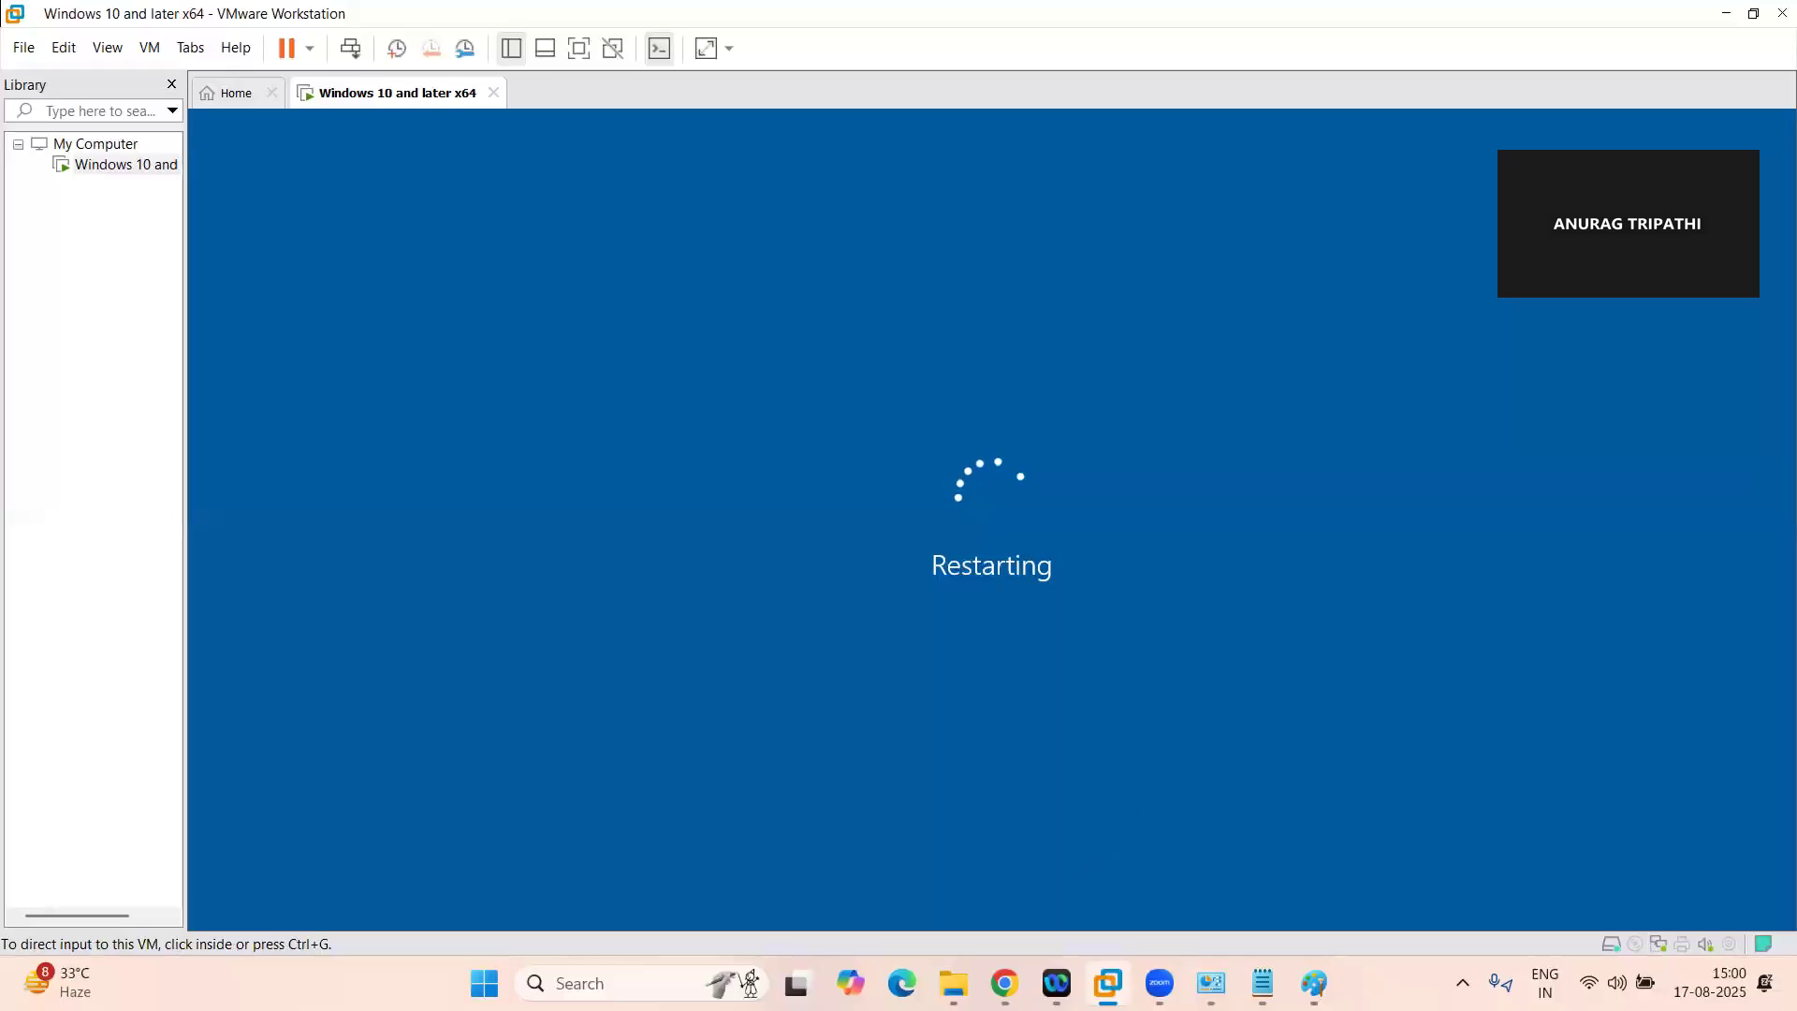
key(alt+Tab)
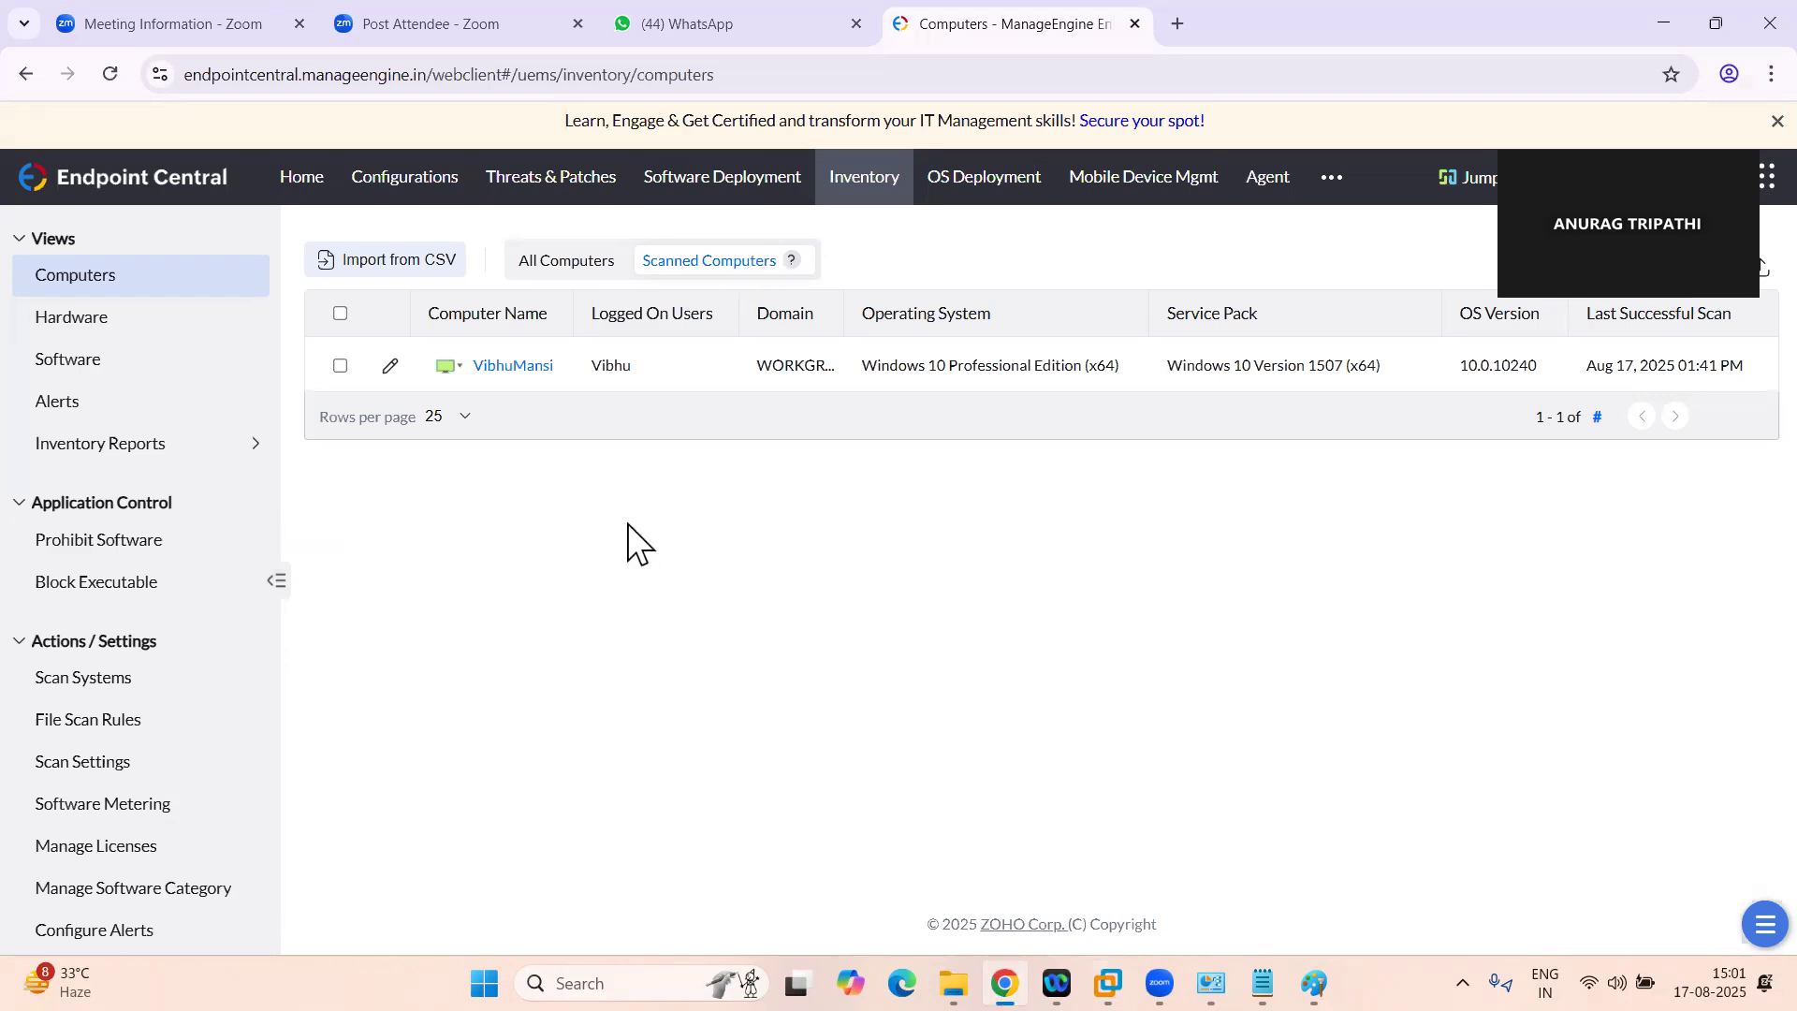
click(1108, 982)
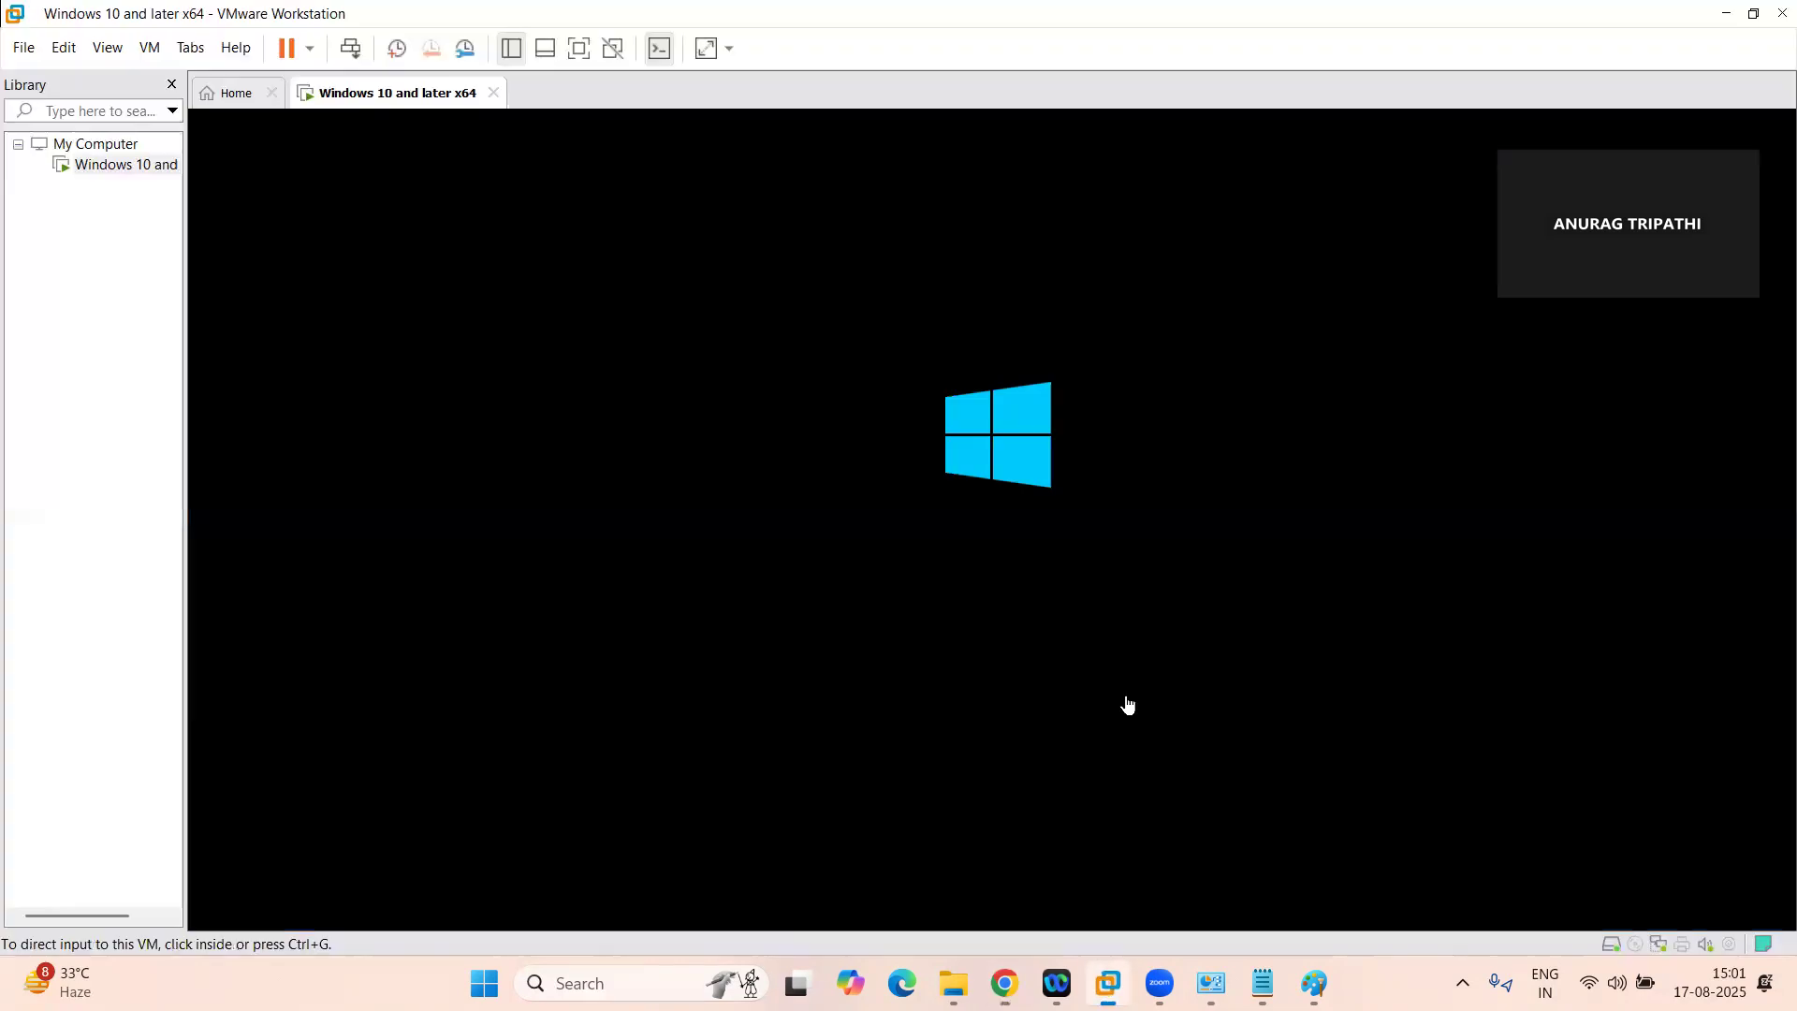
click(1092, 660)
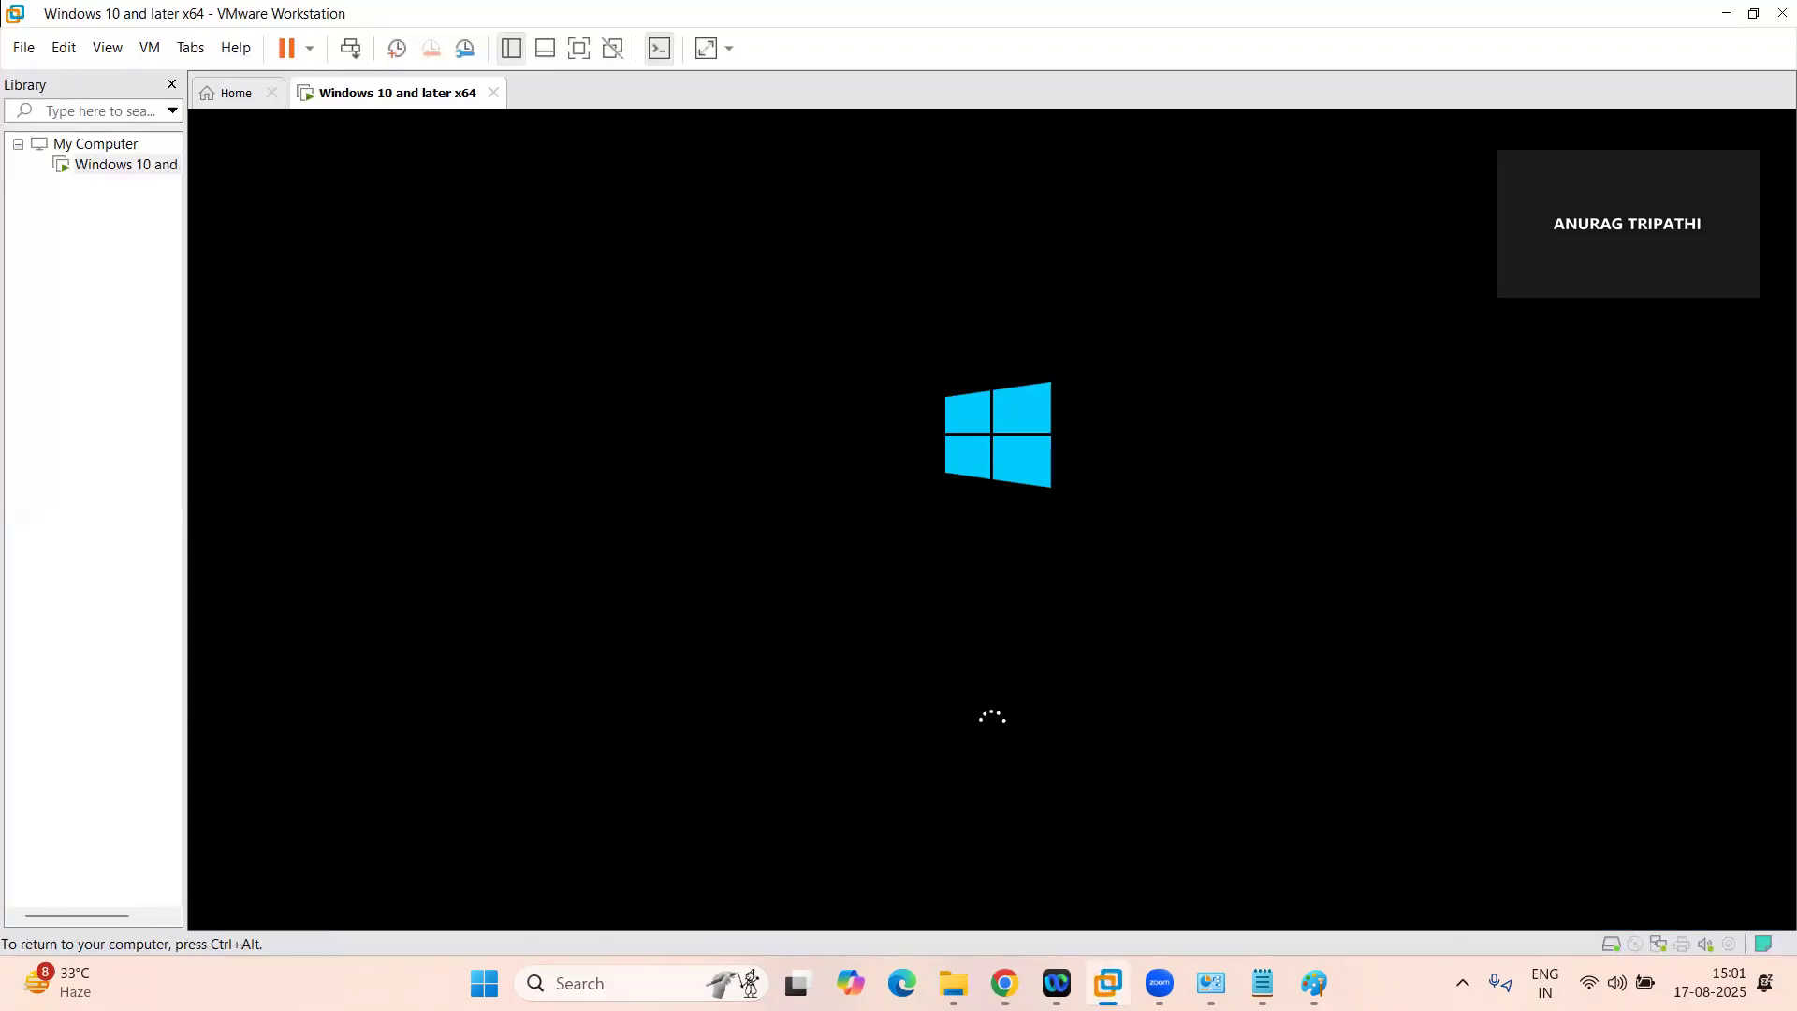
mouse_move(1004, 982)
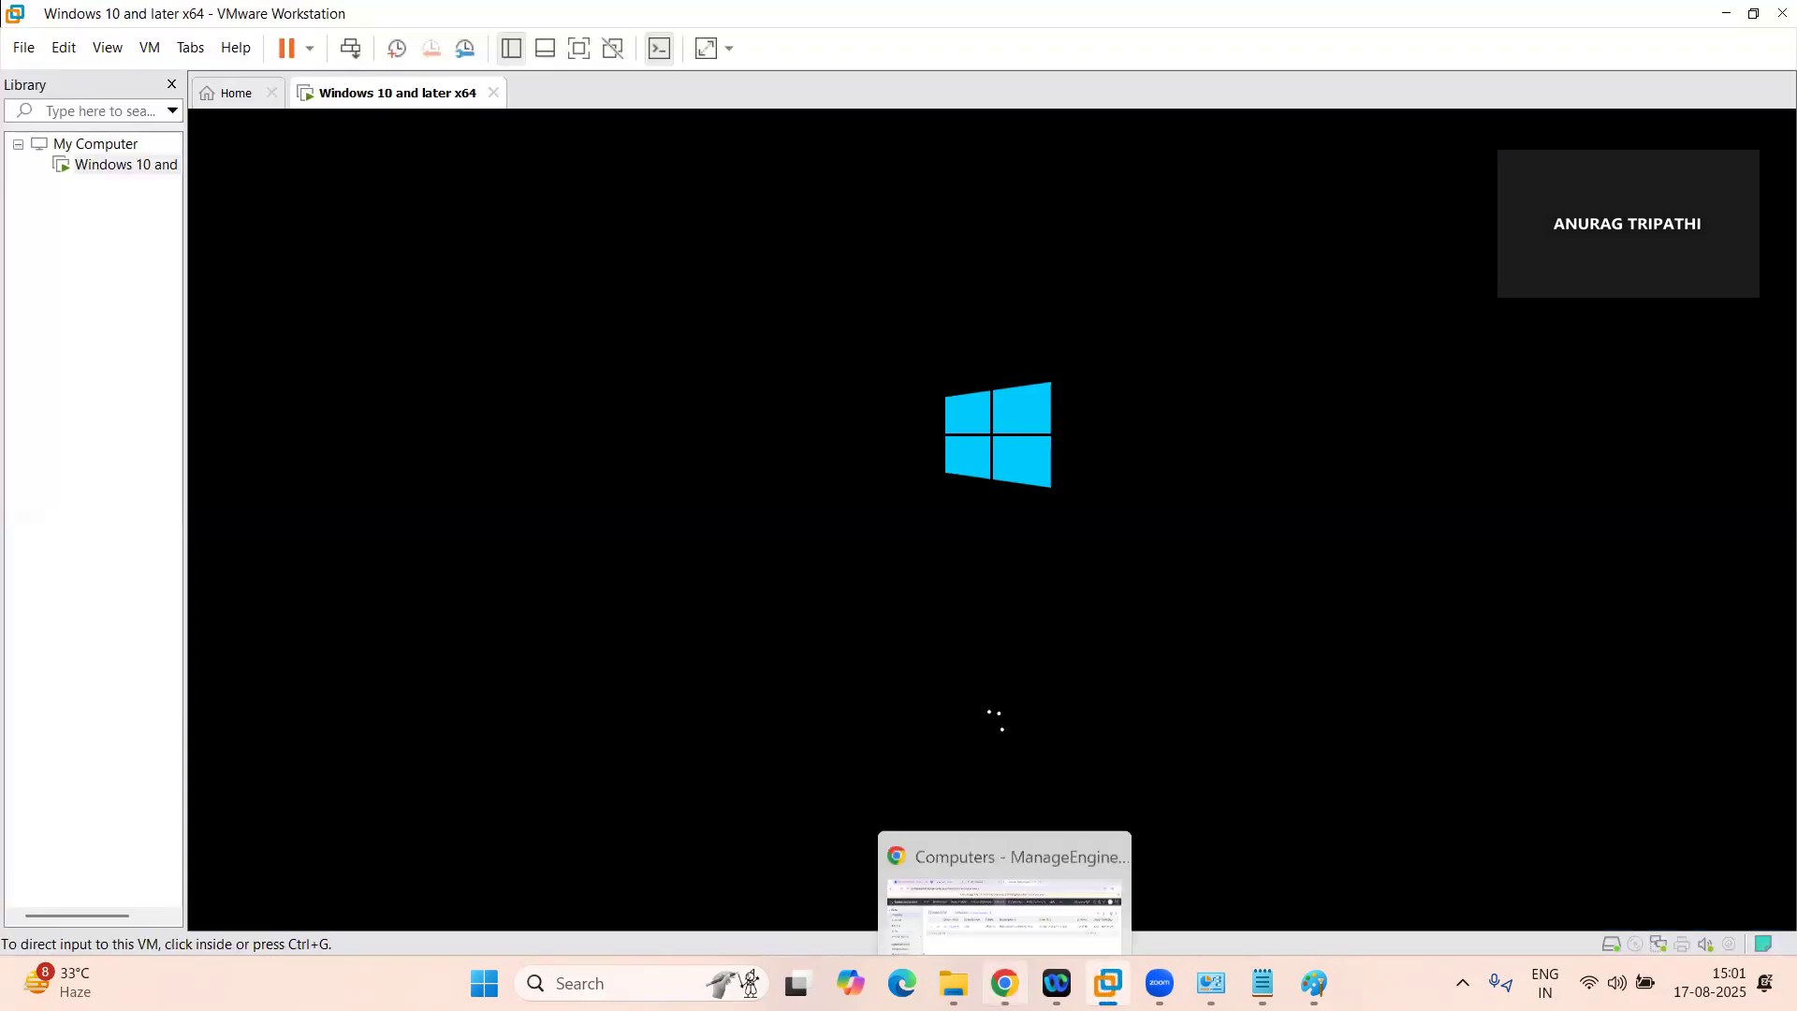
Switch back to Endpoint Central in Chrome and look through the list of all configurations
key(alt+Tab)
click(386, 192)
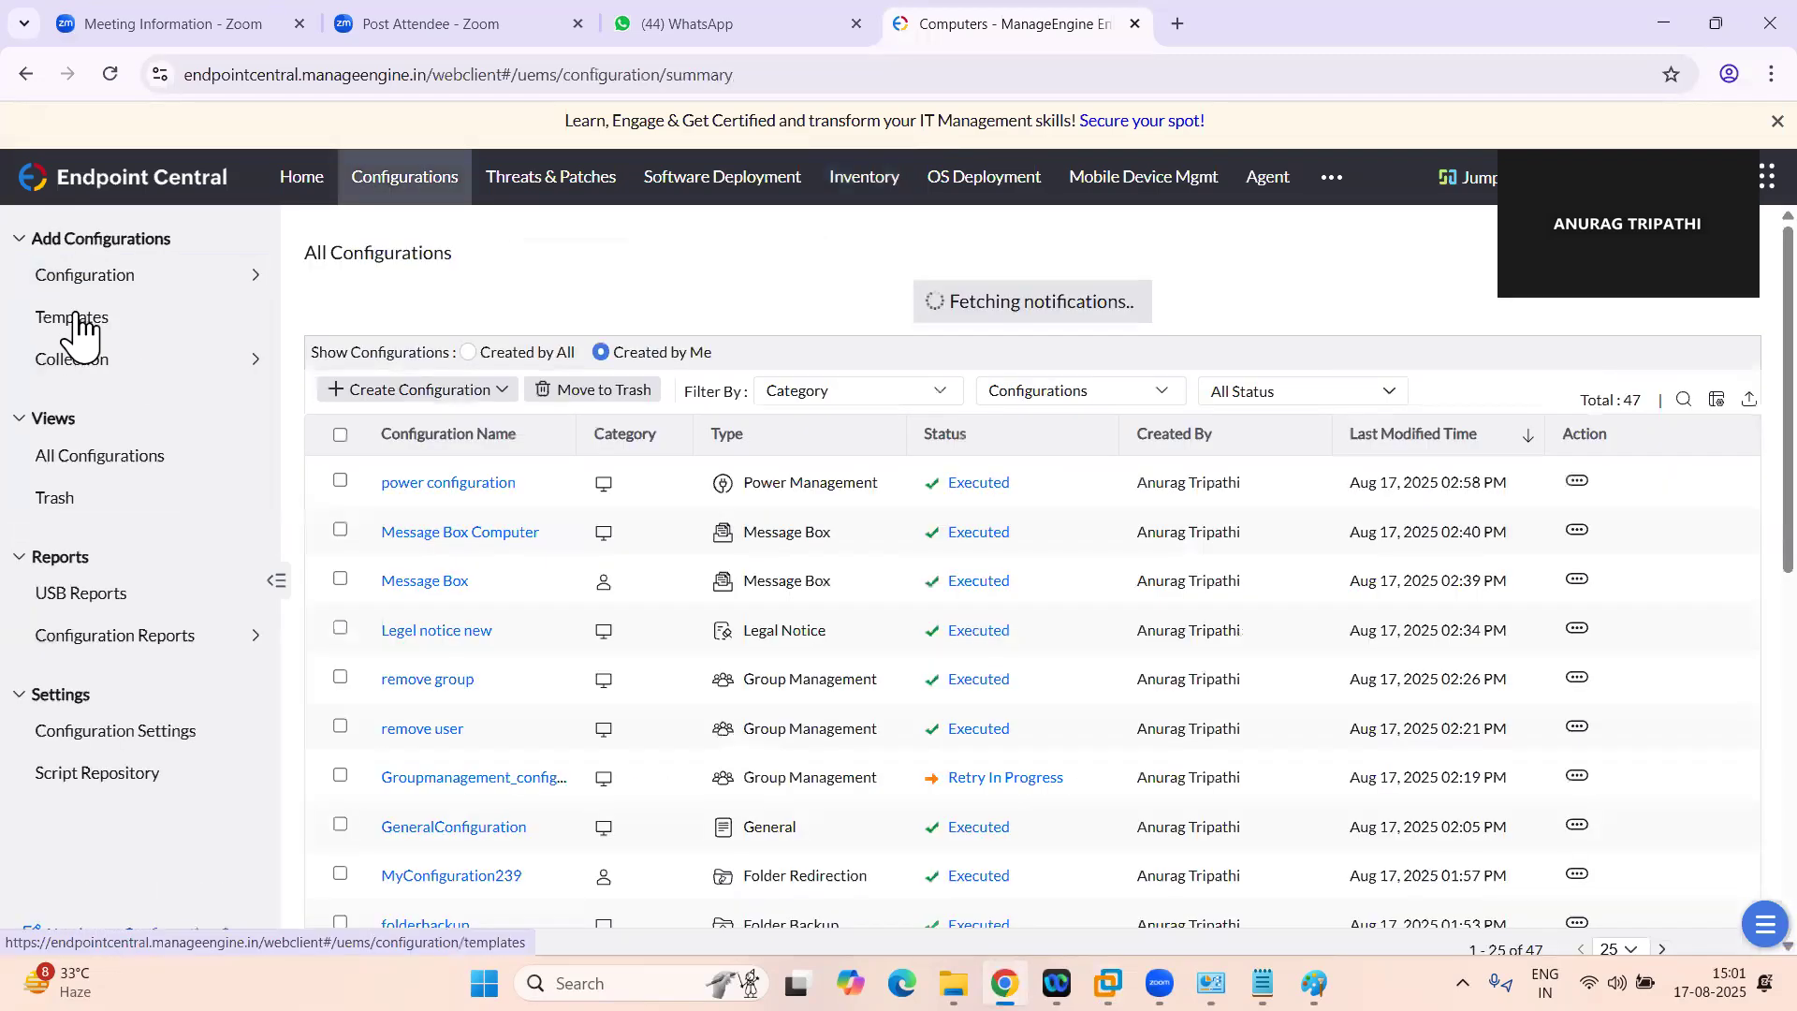
scroll(747, 697, down, 1)
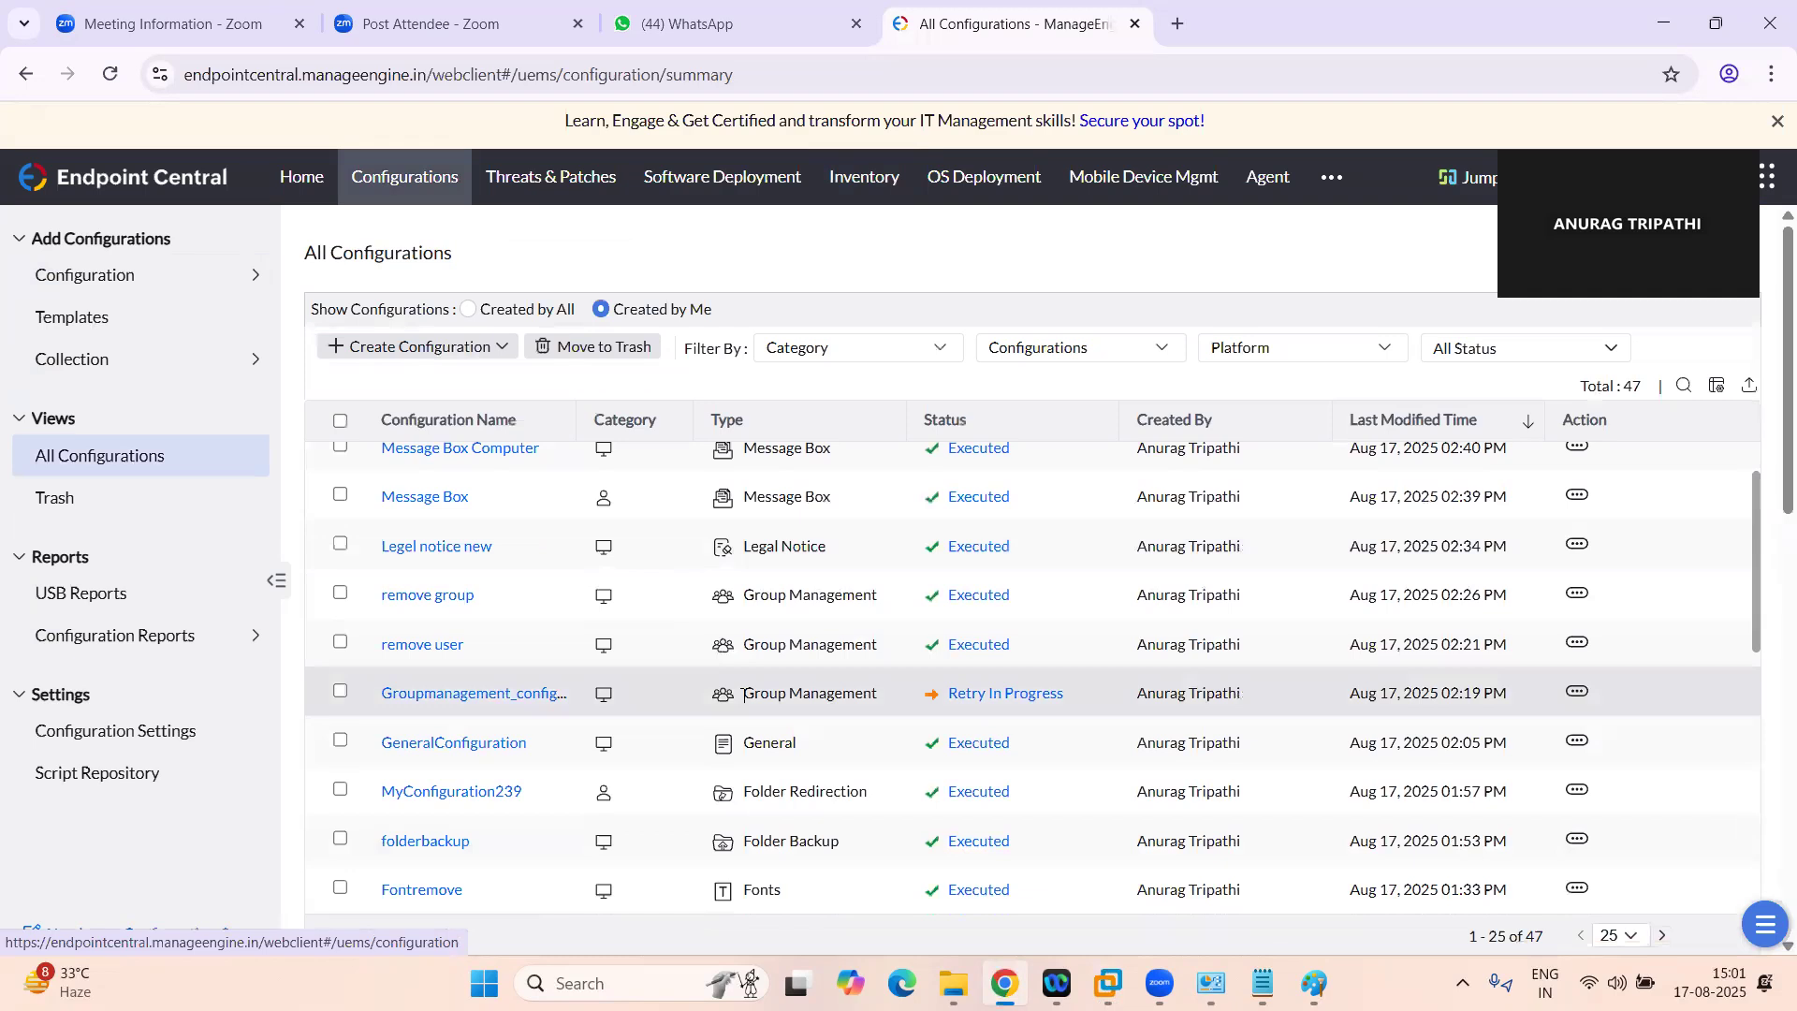
scroll(685, 686, down, 1)
scroll(686, 702, down, 4)
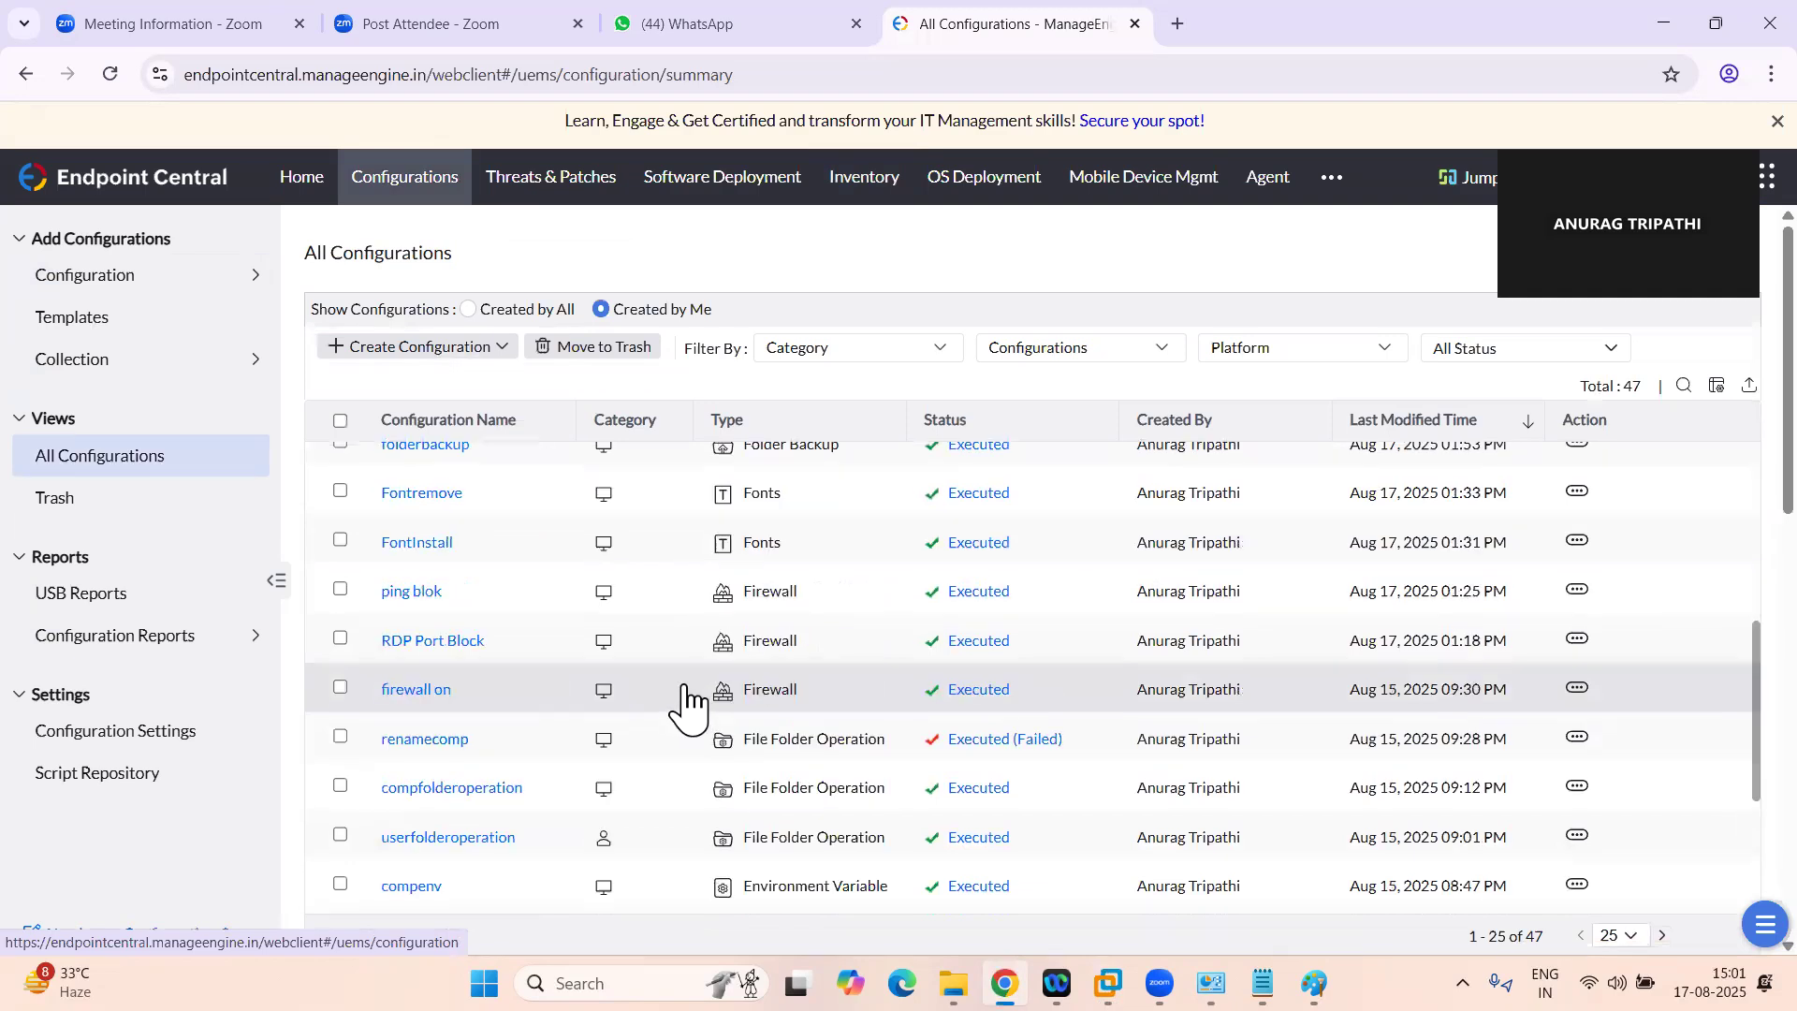
scroll(686, 704, up, 4)
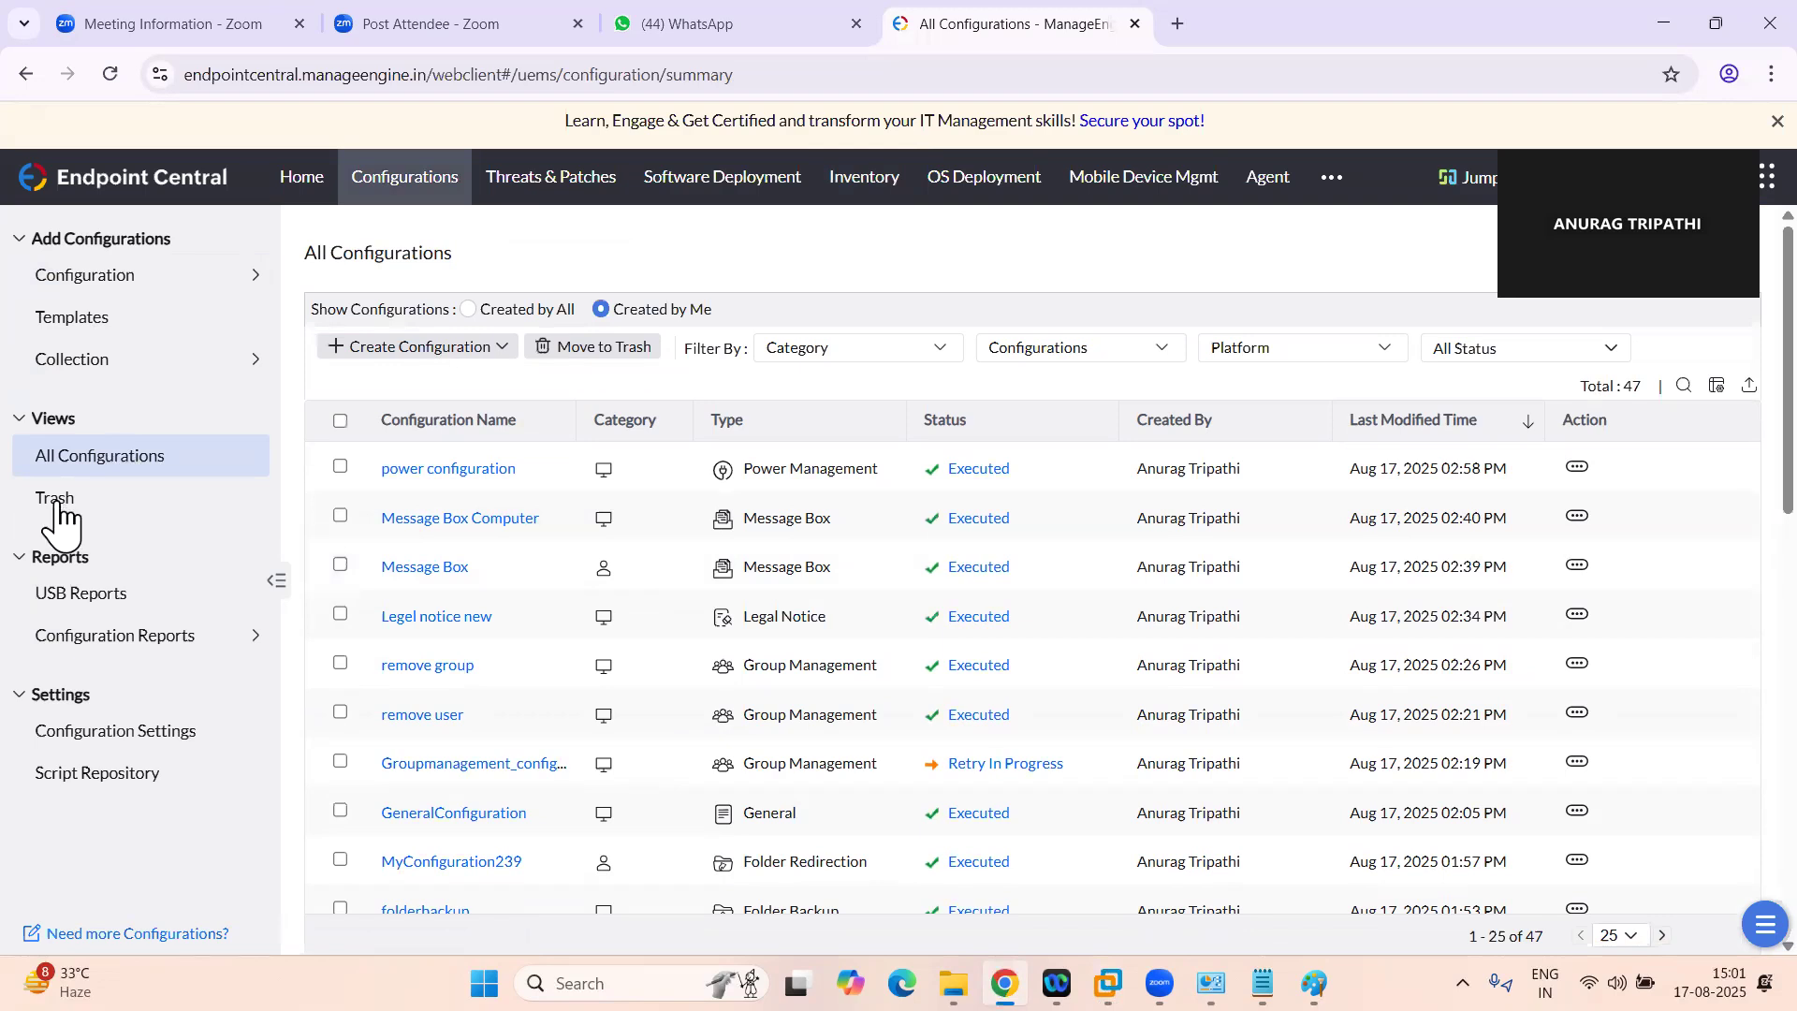
View the script repository and open the list of Windows configuration types
click(145, 779)
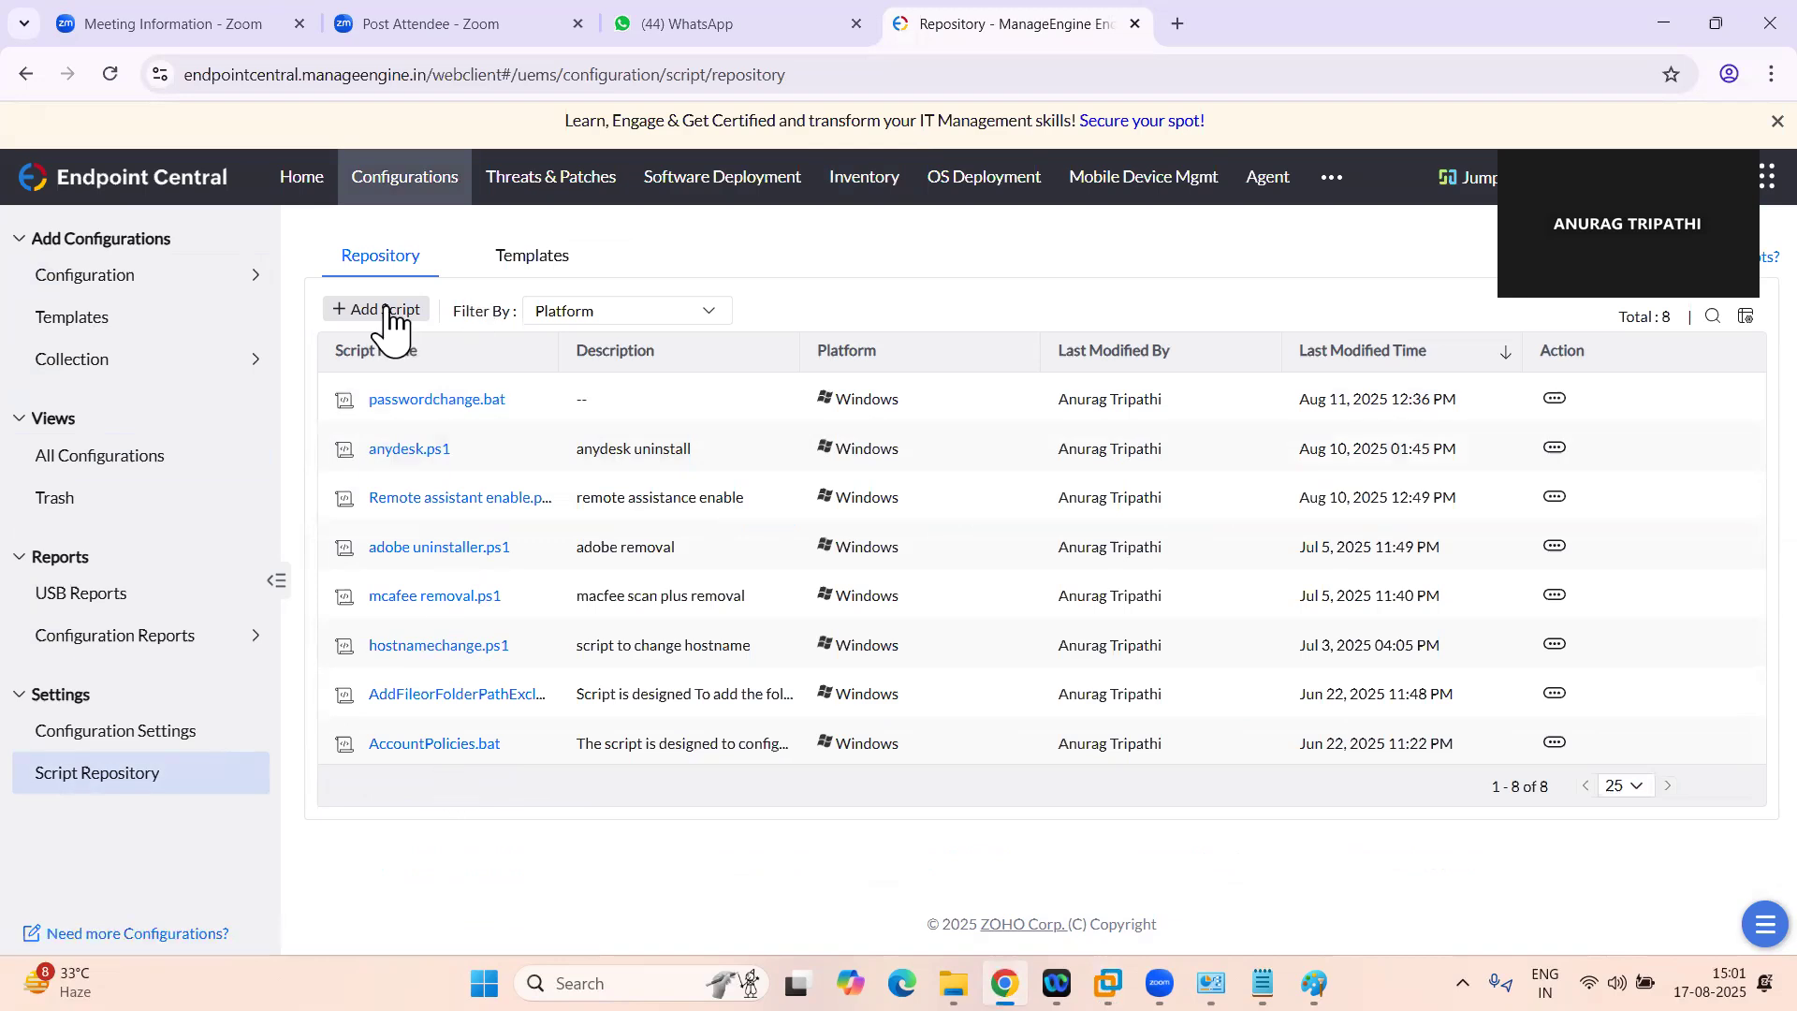
click(123, 281)
click(364, 242)
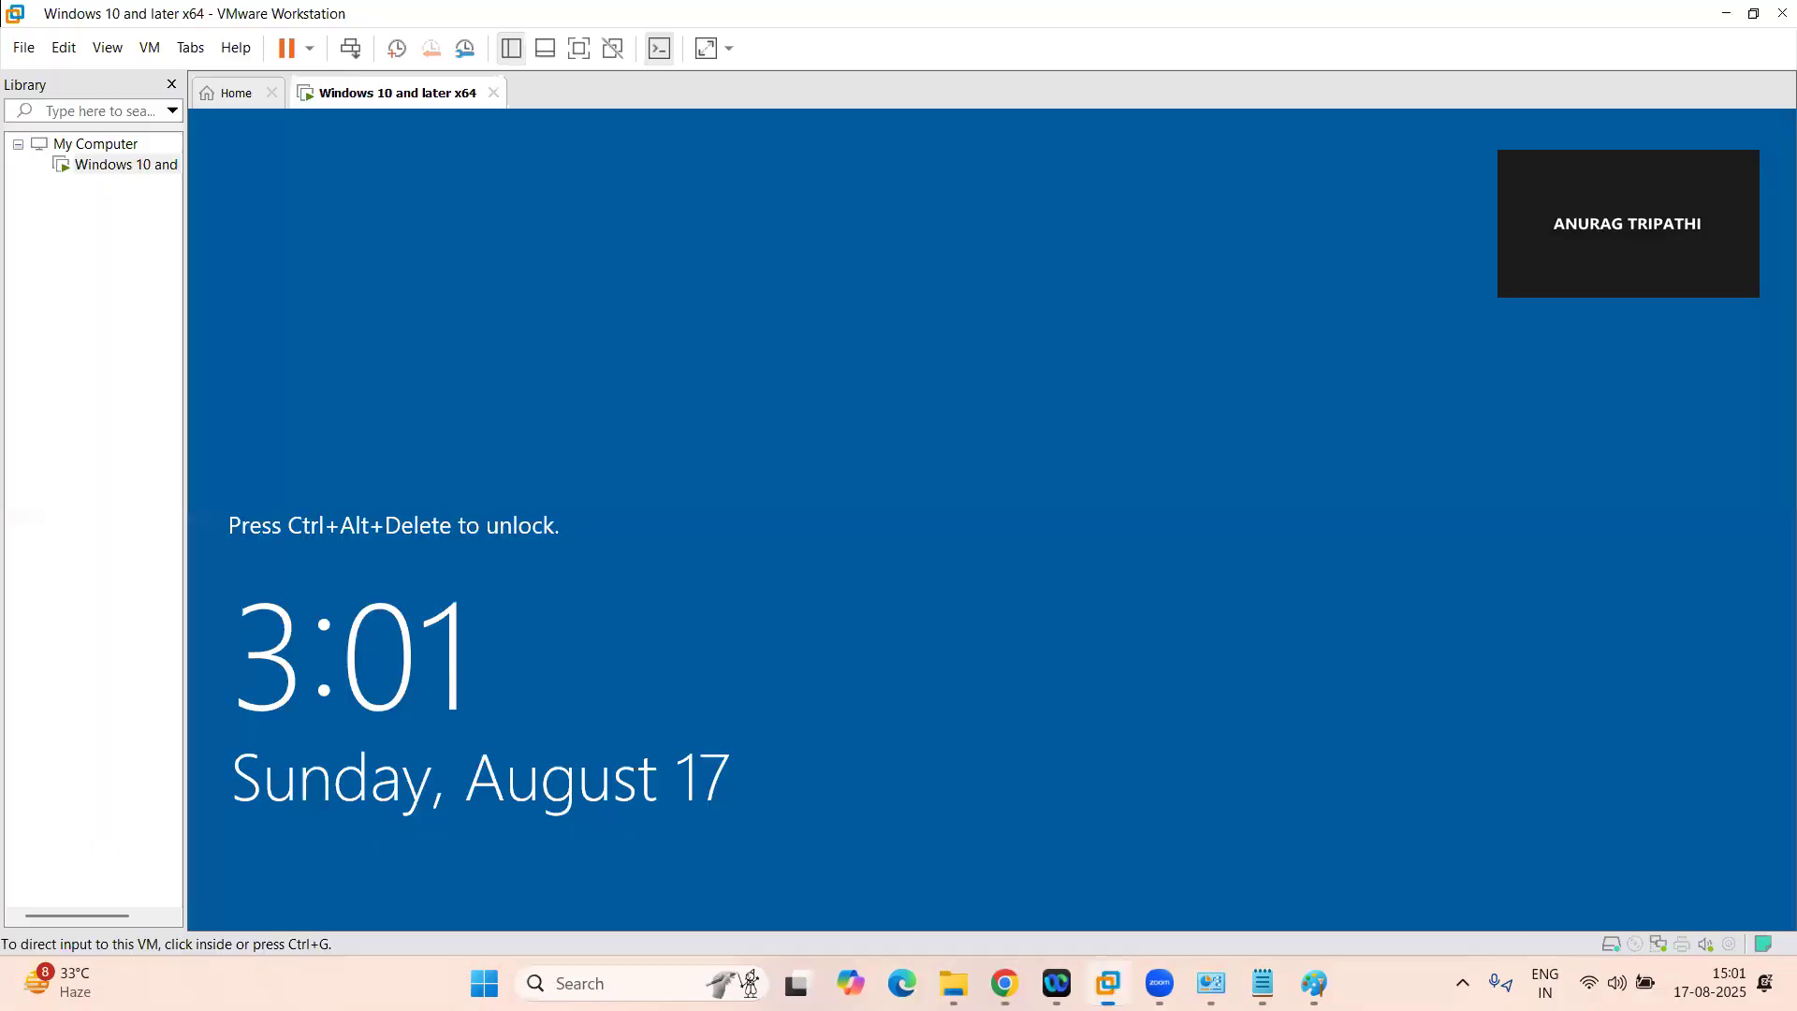
Switch to the Windows 10 virtual machine, accept its legal notice and sign in as System Admin with the account password
click(1109, 983)
click(350, 48)
click(981, 711)
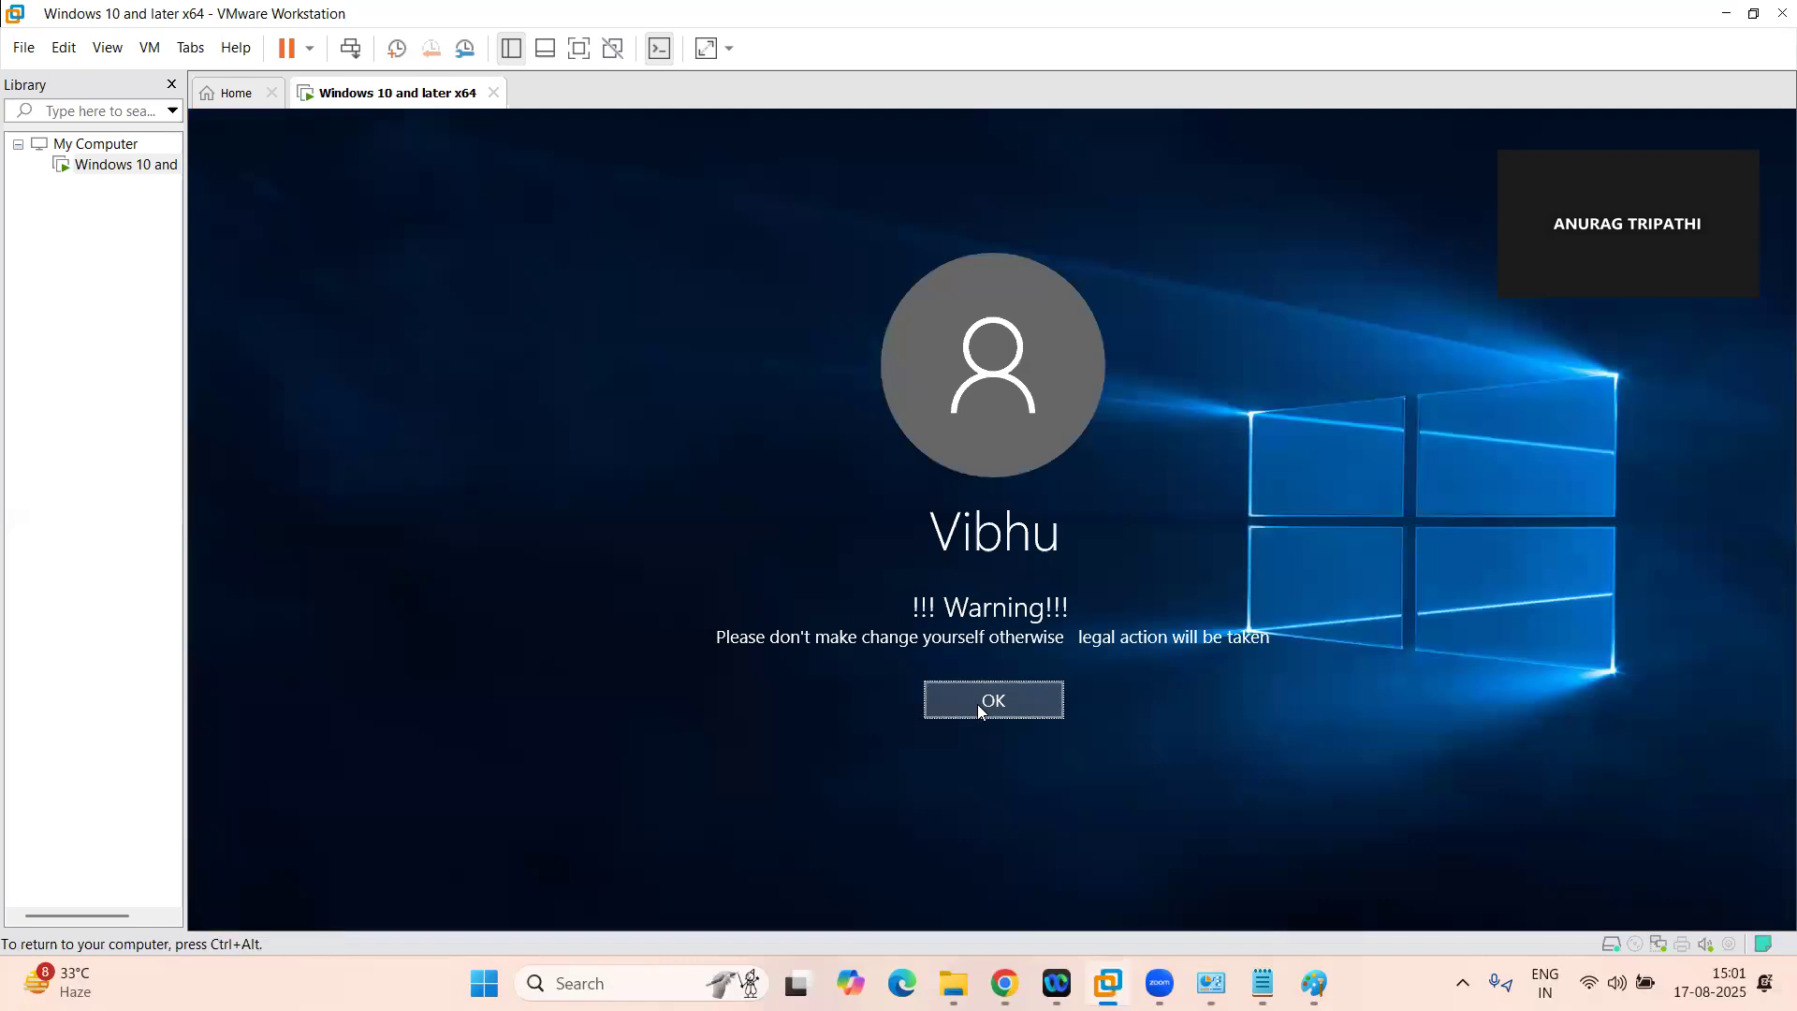
click(980, 704)
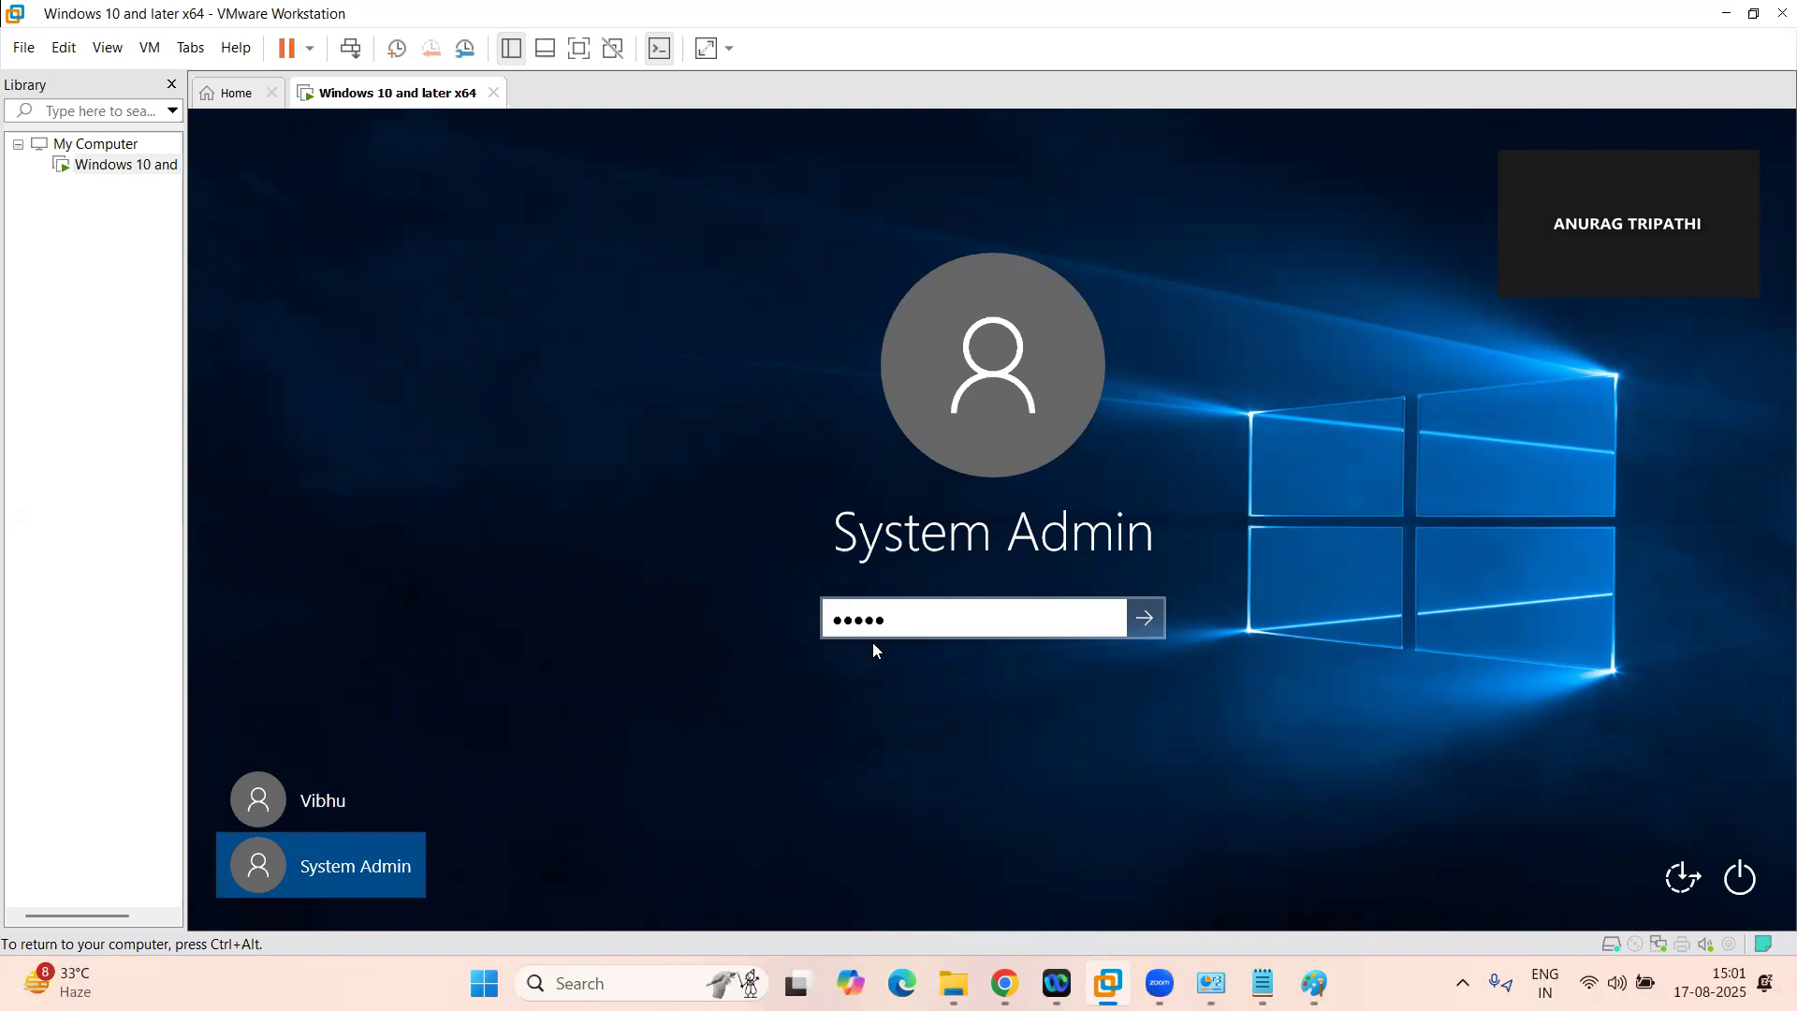
text(**)
key(Return)
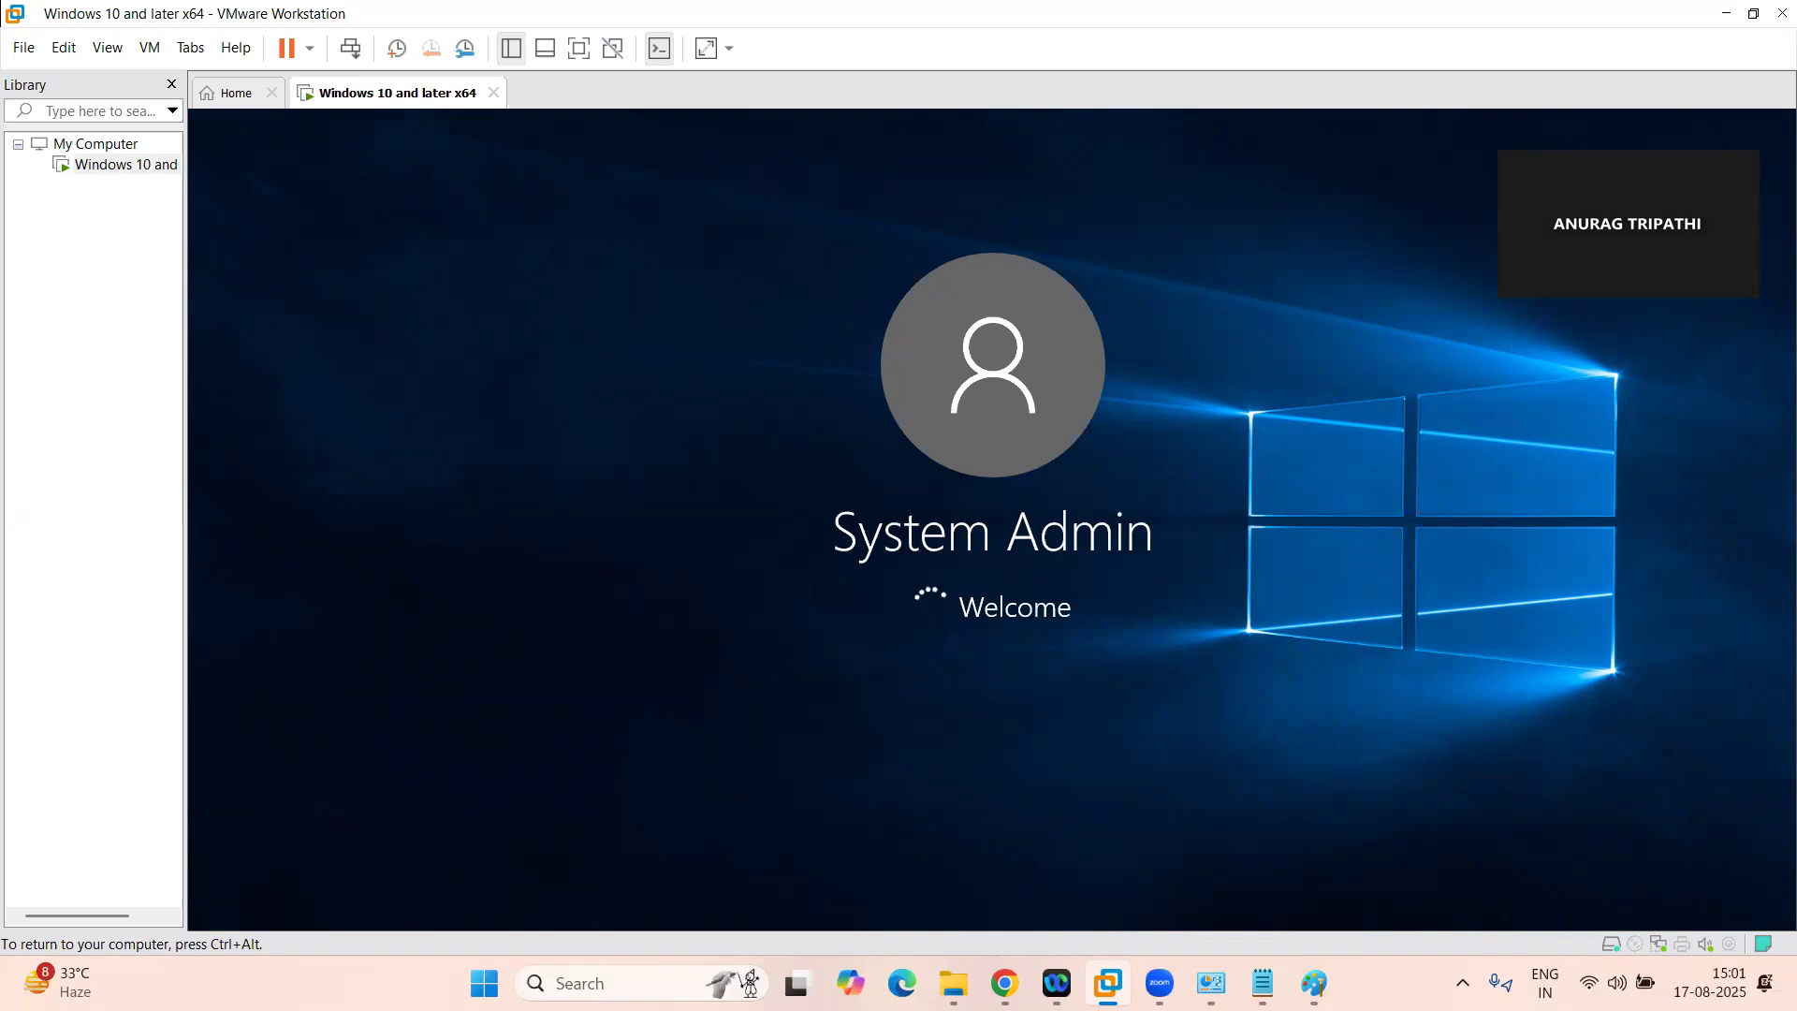
Return to Endpoint Central in Chrome and review the Windows configuration types while the virtual machine signs in
key(ctrl+alt)
mouse_move(1005, 983)
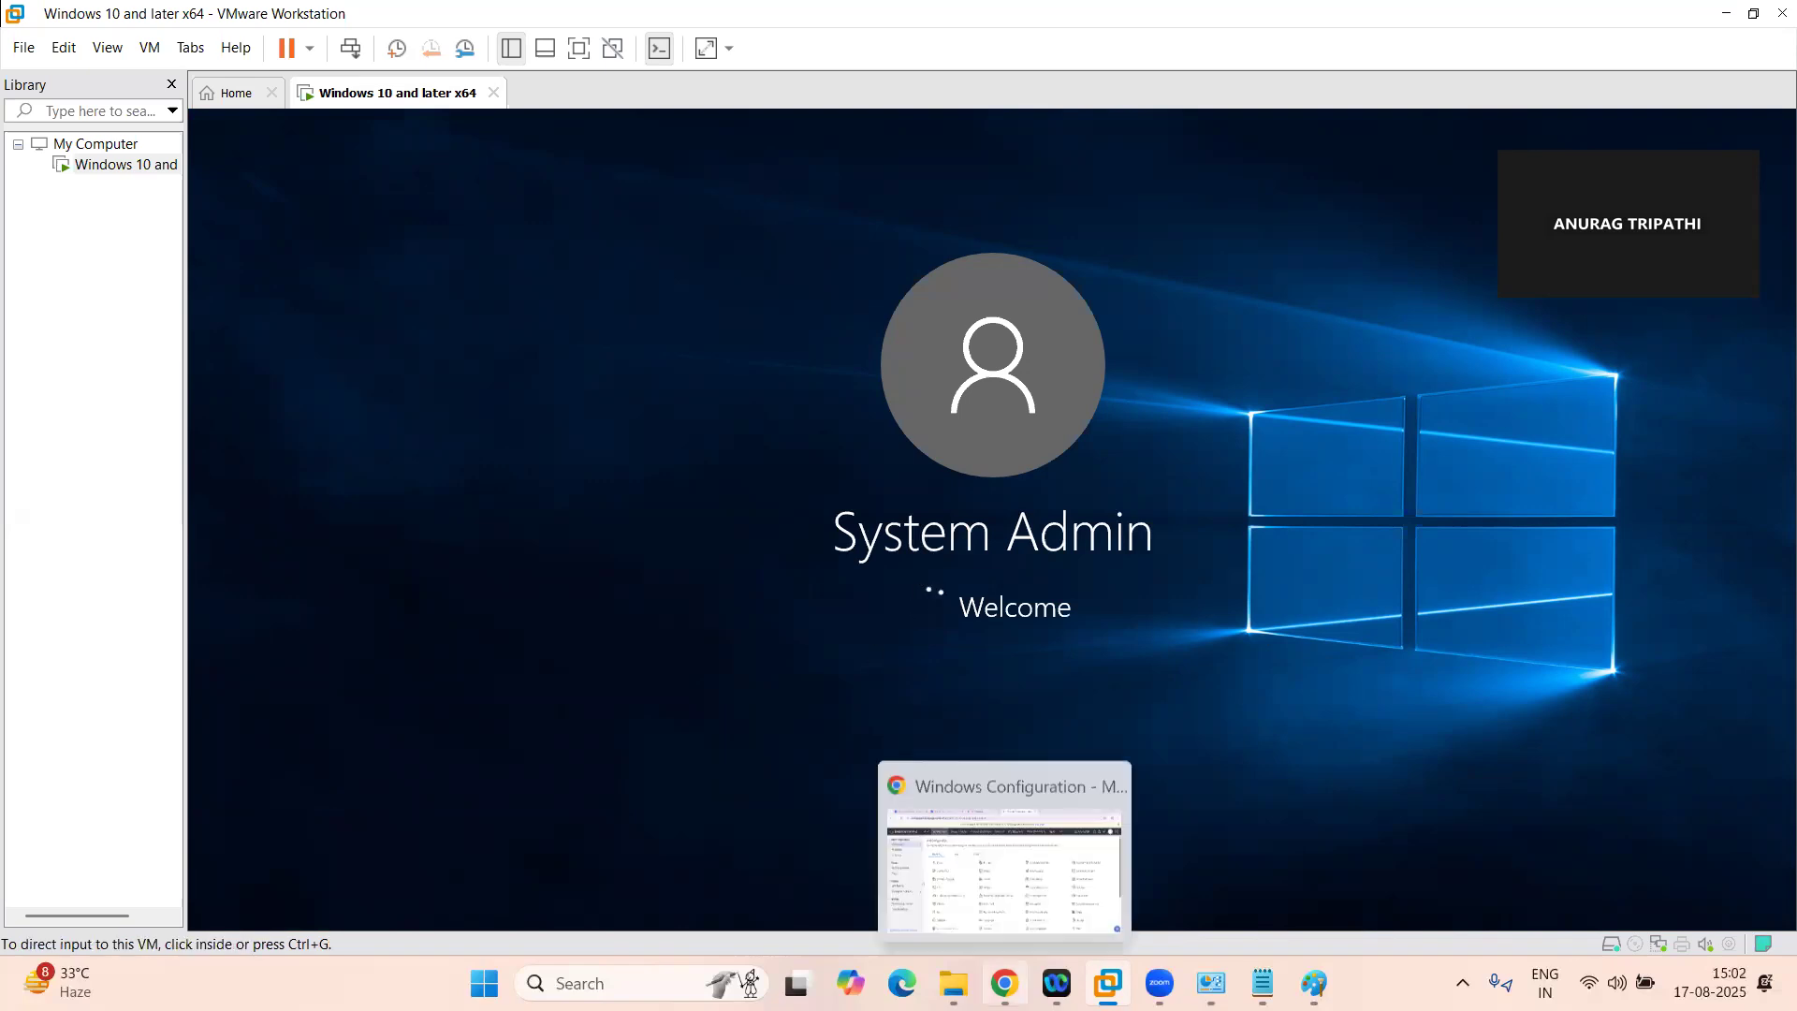
click(951, 725)
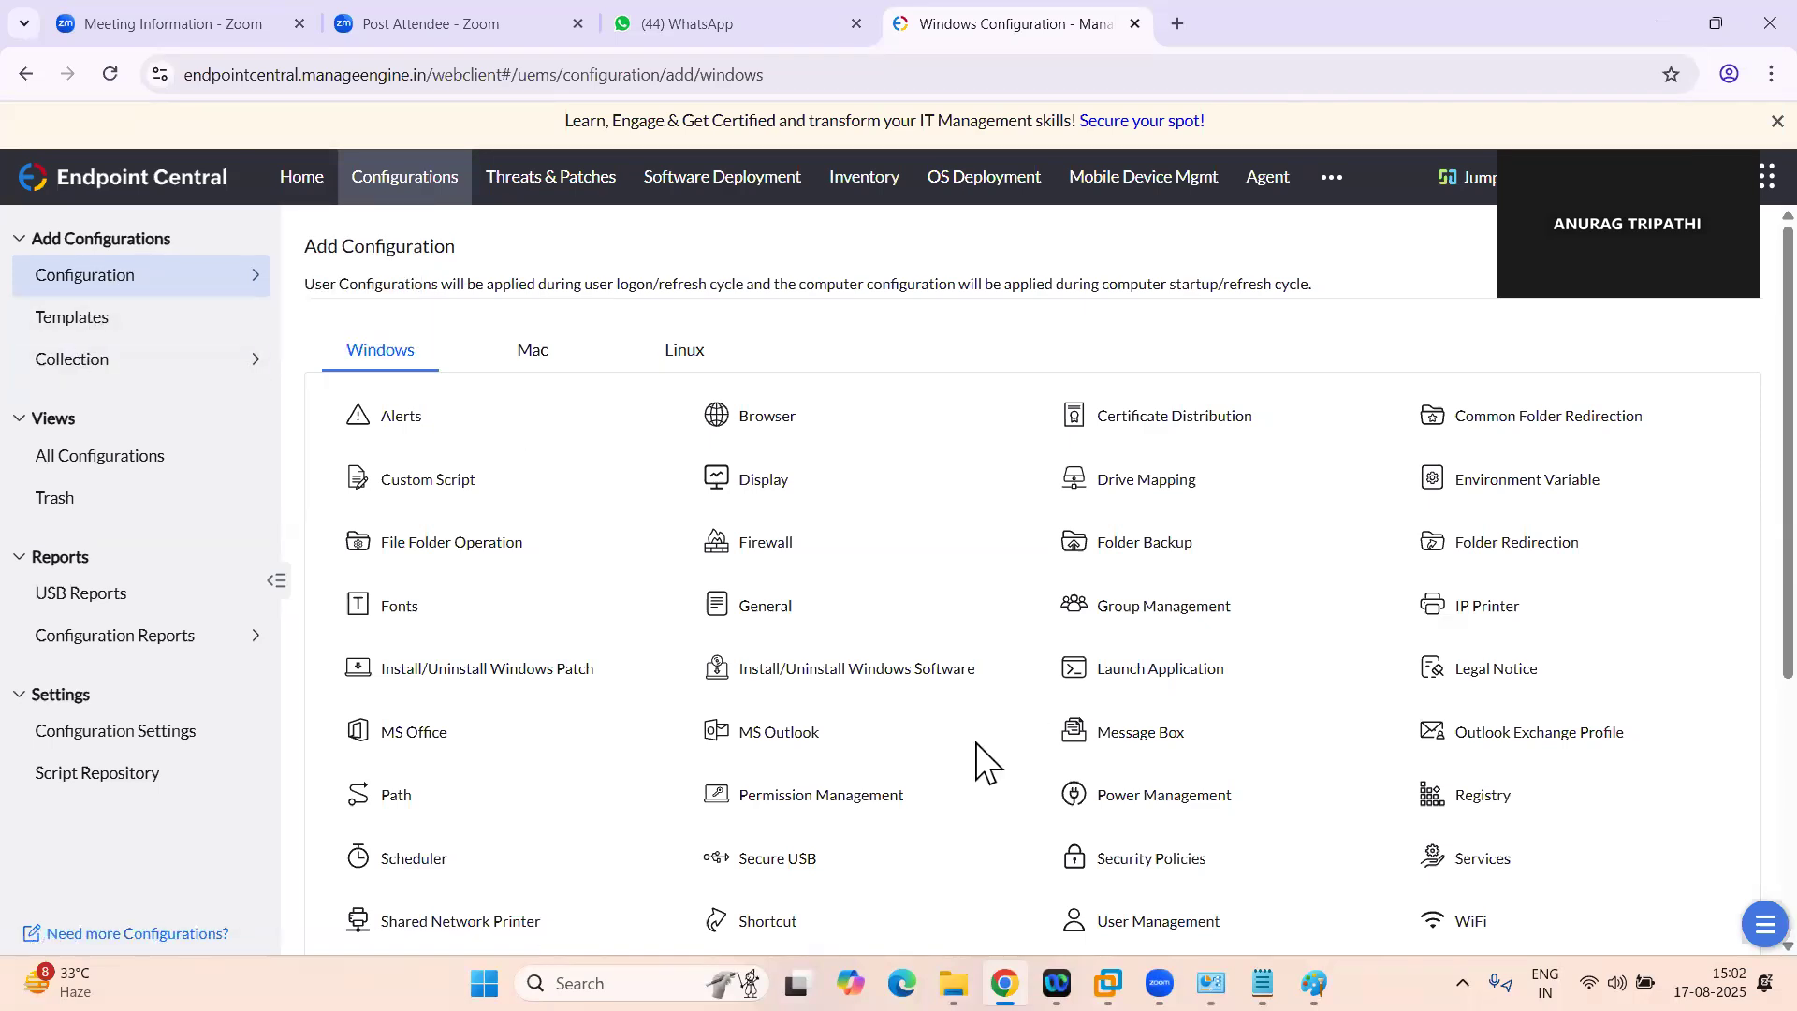
scroll(1489, 529, down, 1)
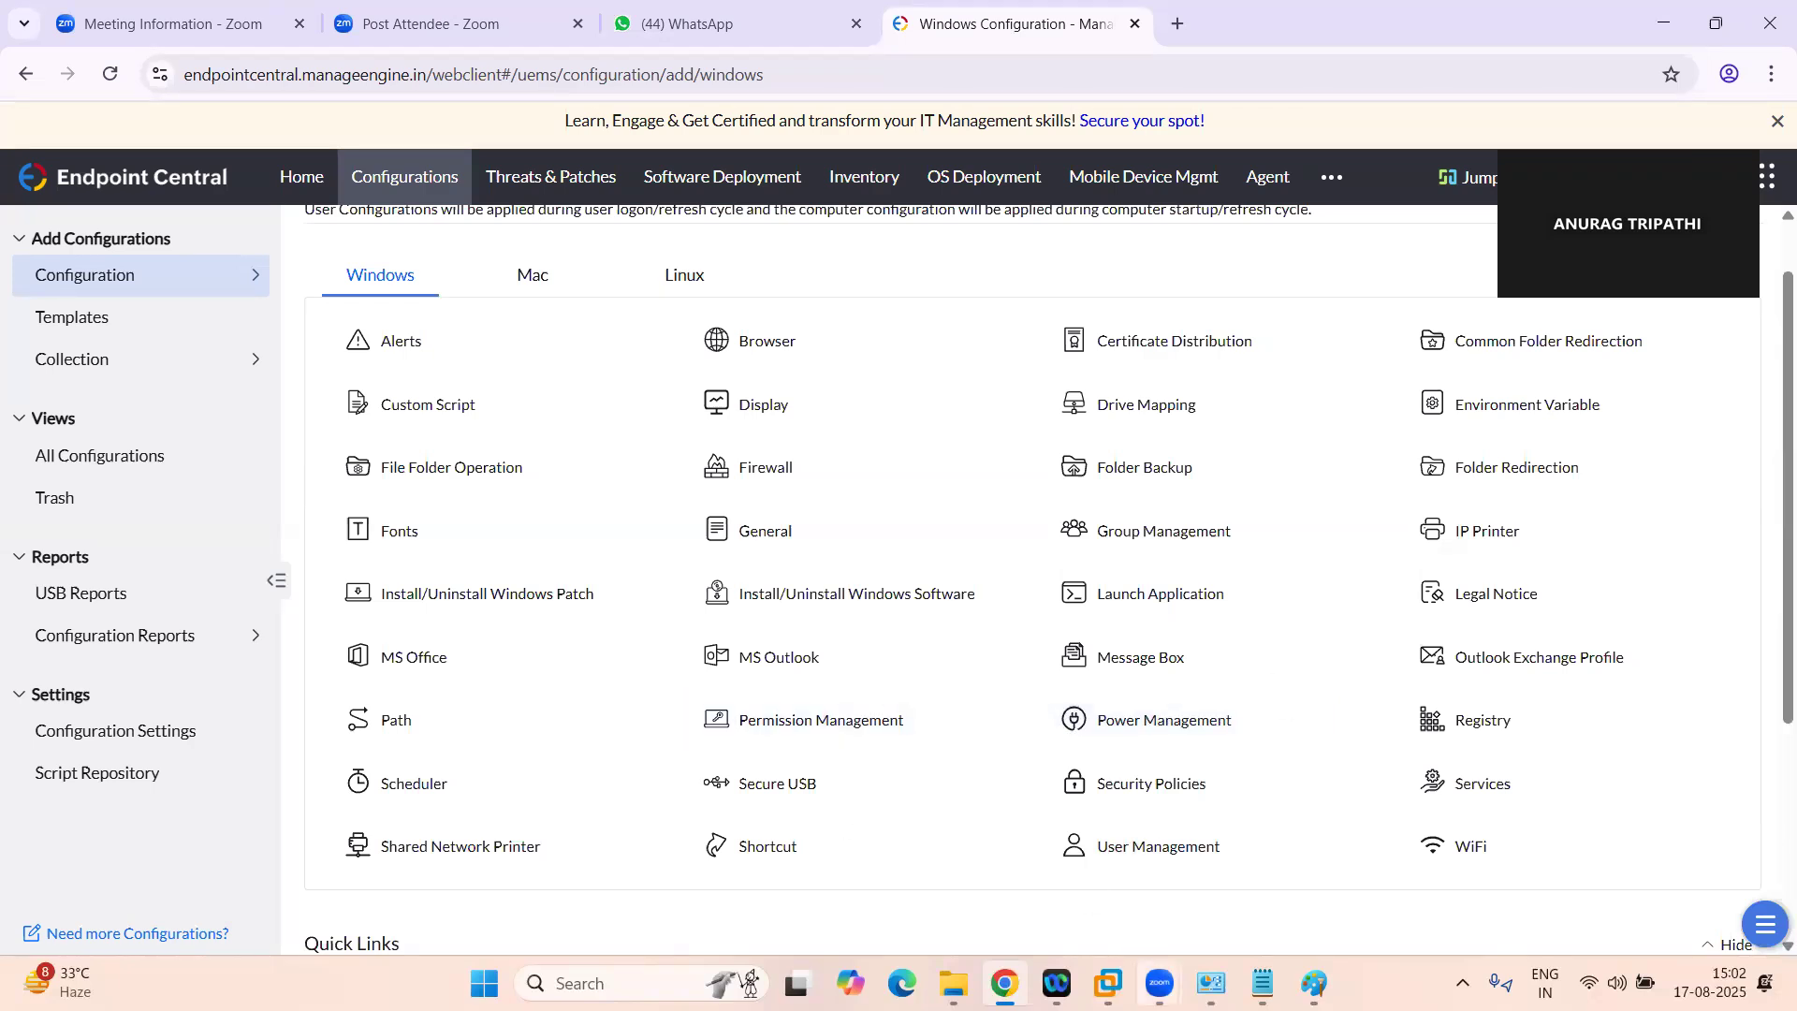
Switch to the Windows 10 virtual machine and dismiss its message box about not changing the wallpaper
key(alt+Tab)
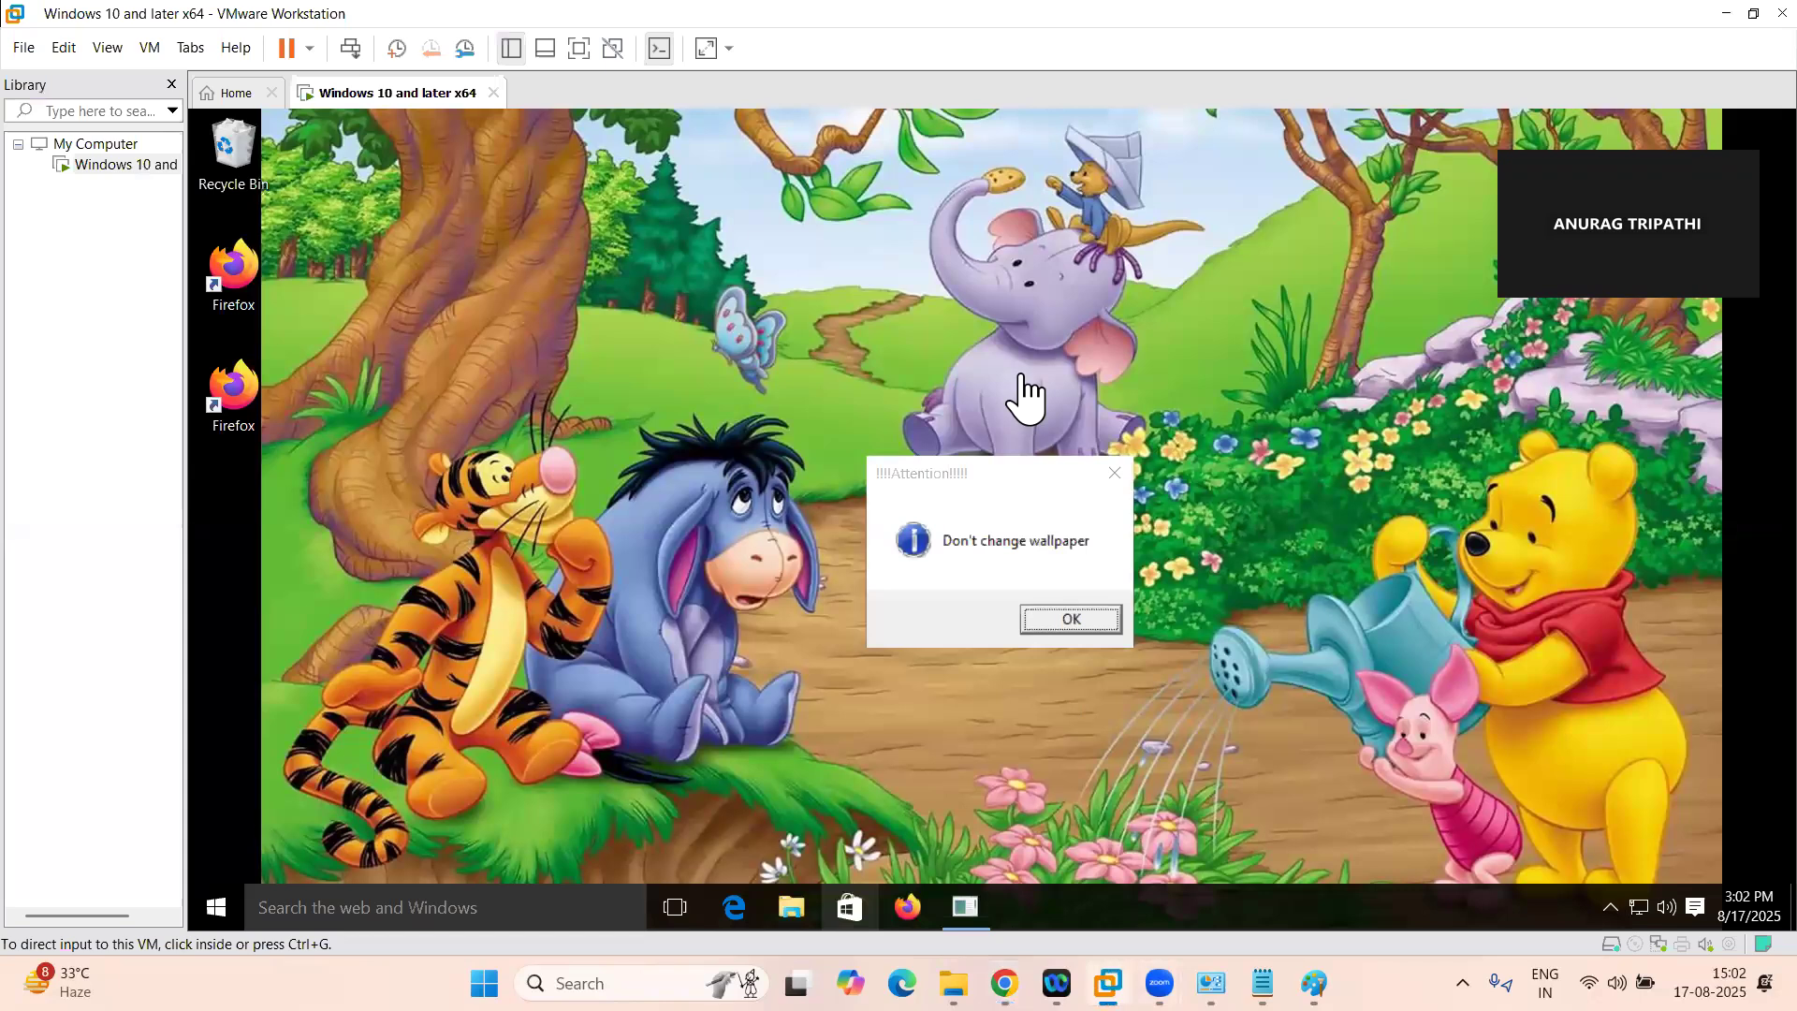
click(1056, 620)
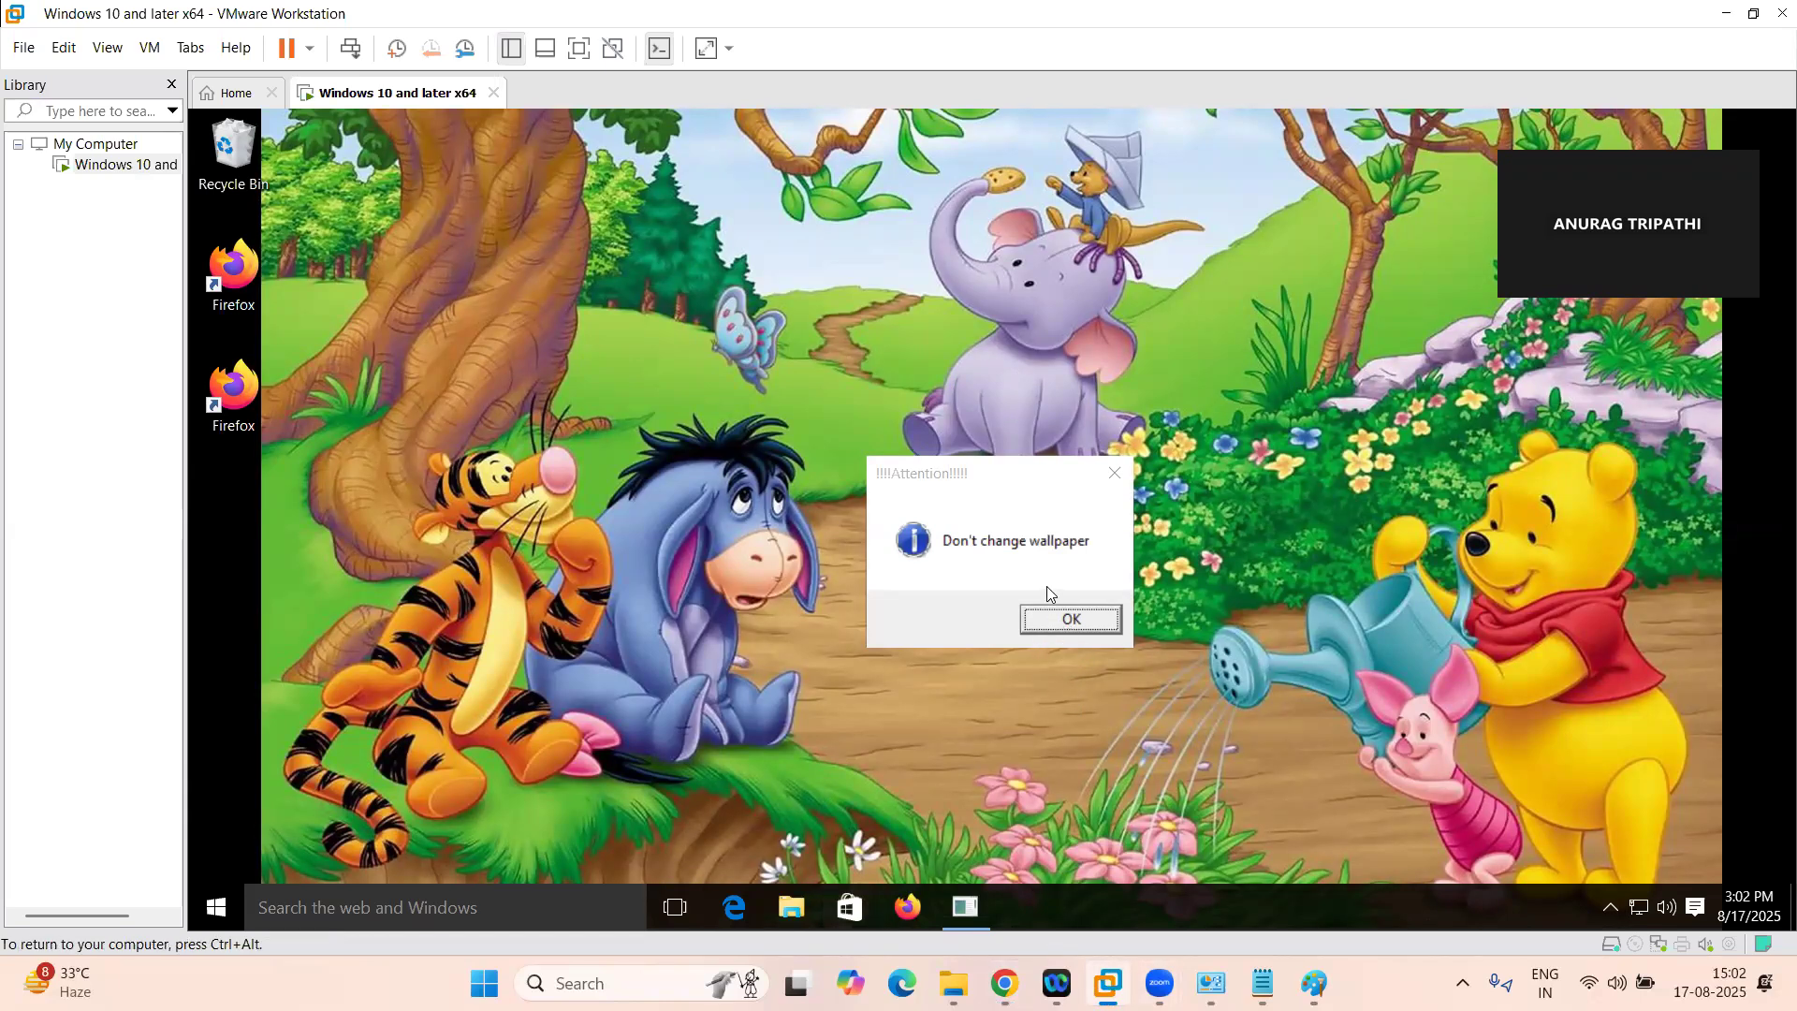
click(1049, 622)
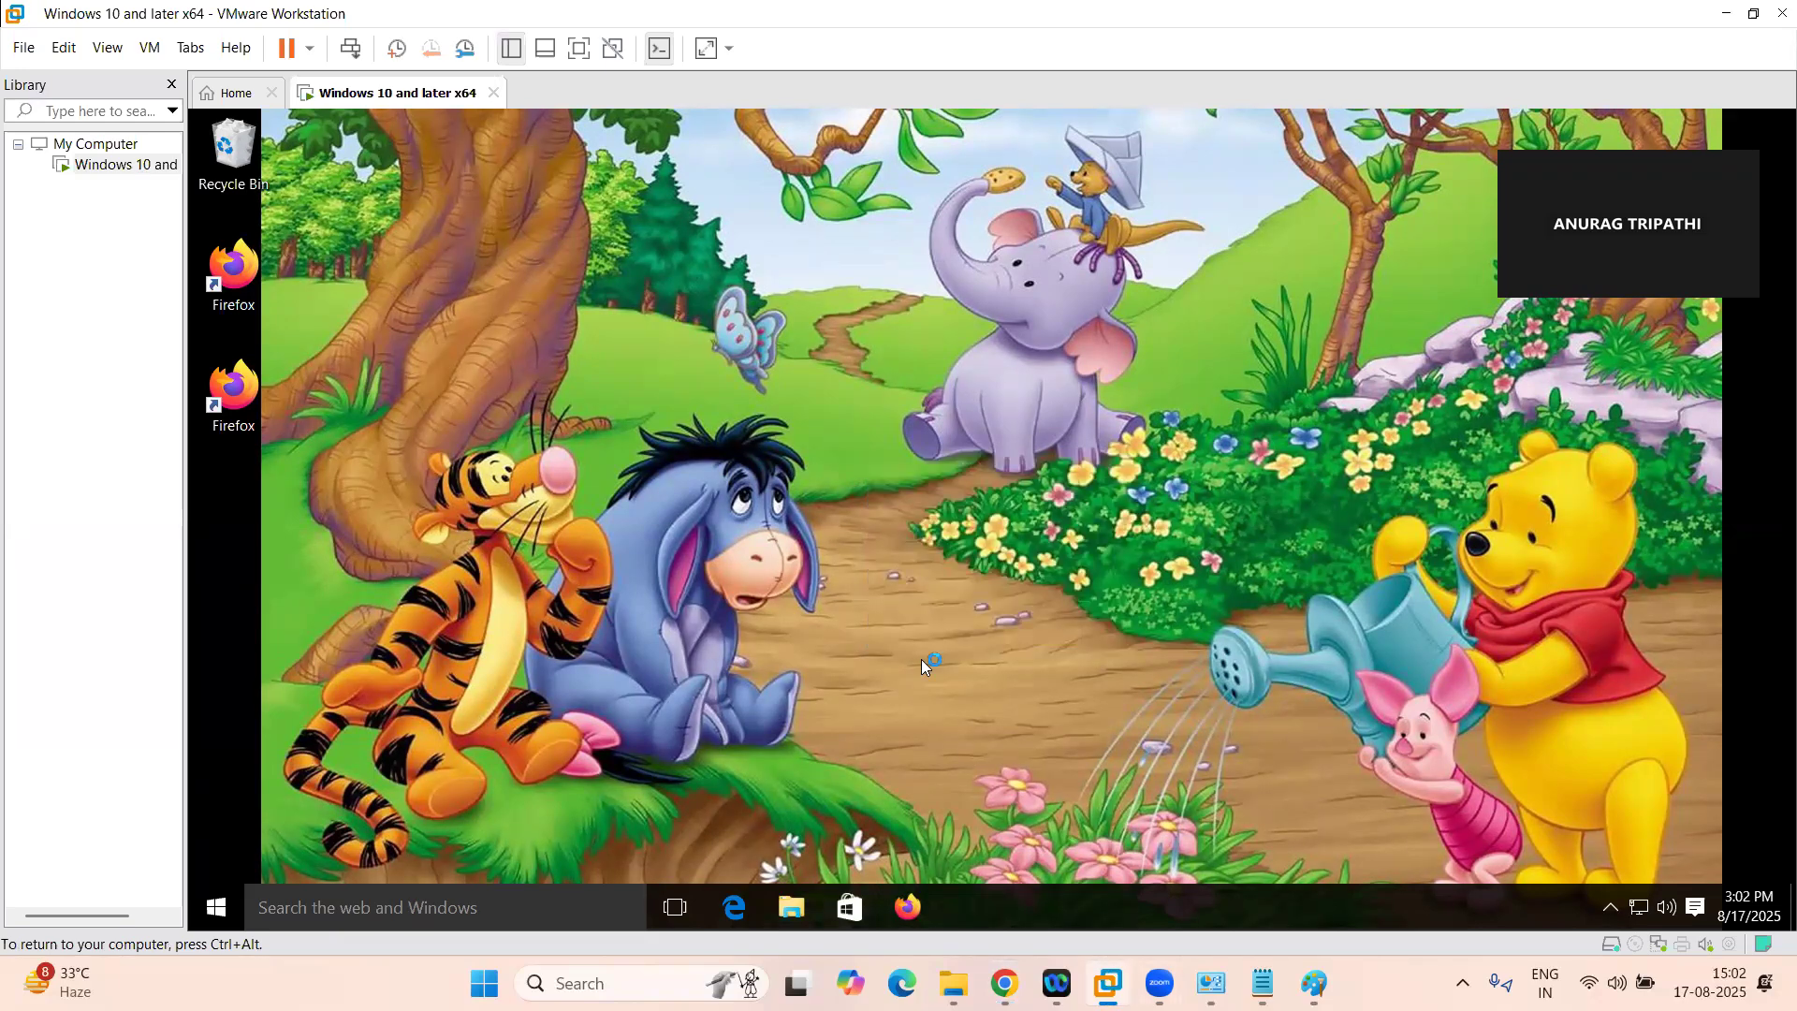
key(ctrl+alt)
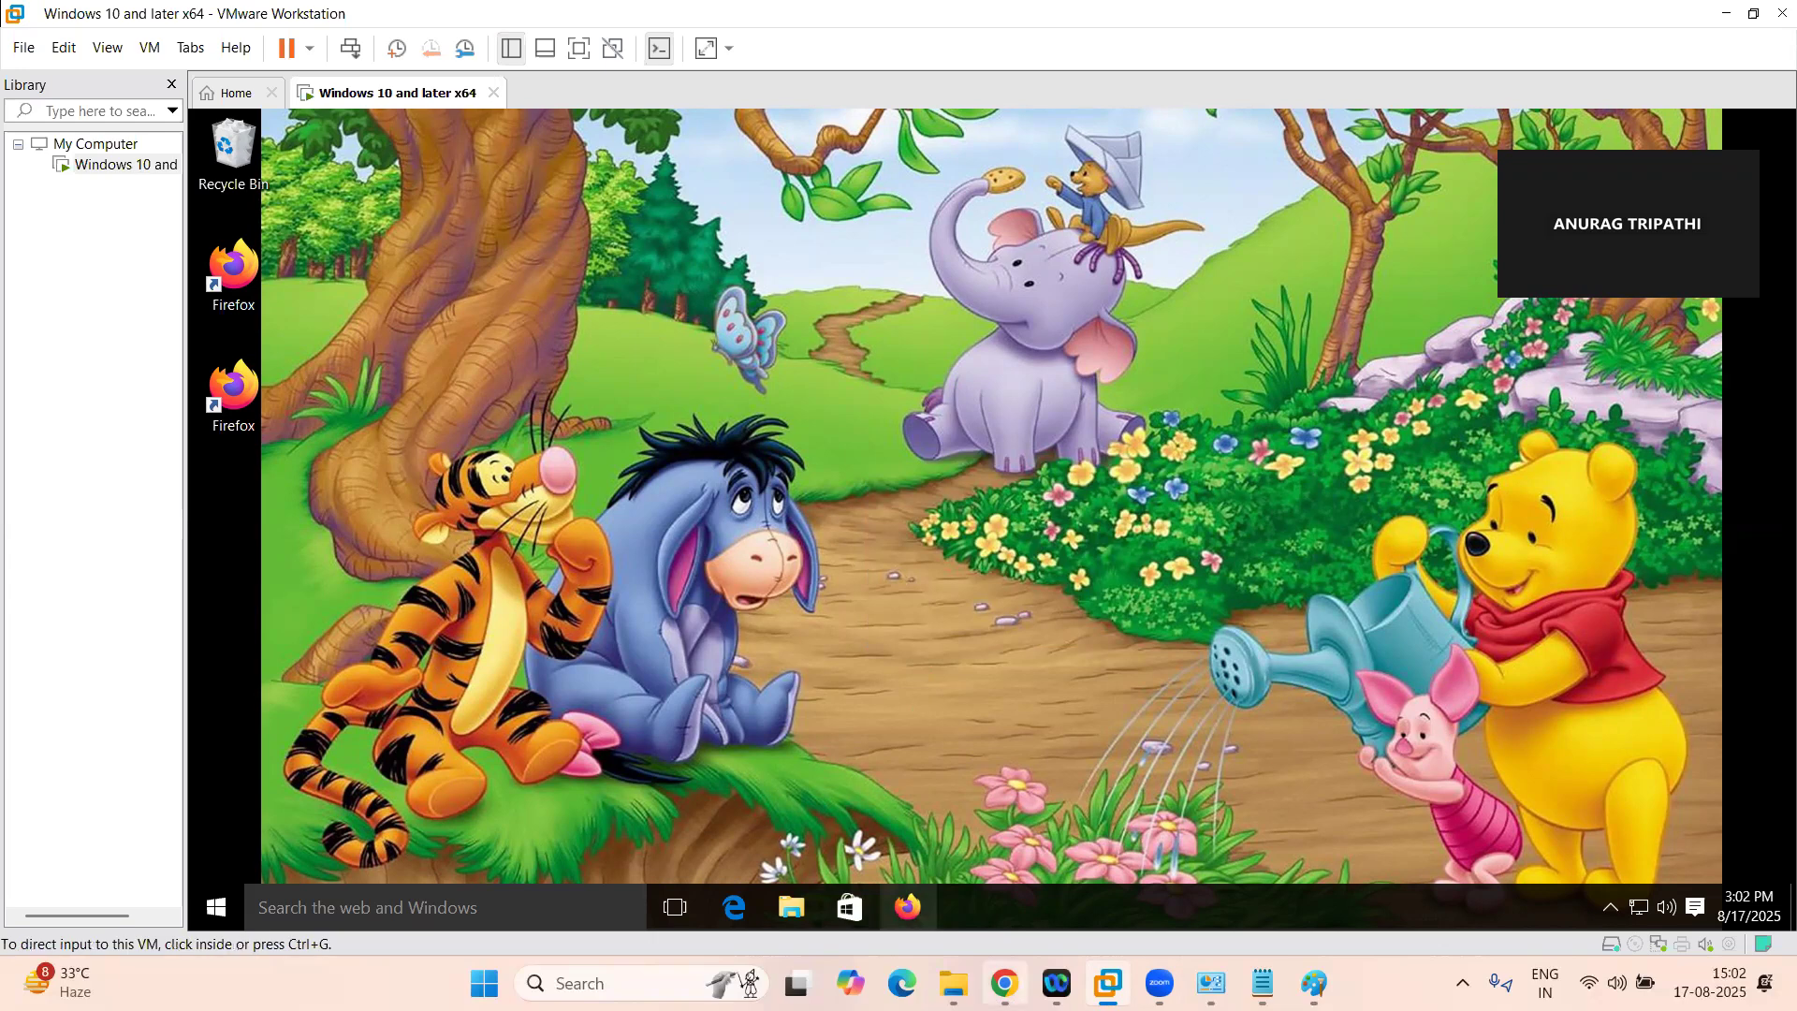
mouse_move(1004, 983)
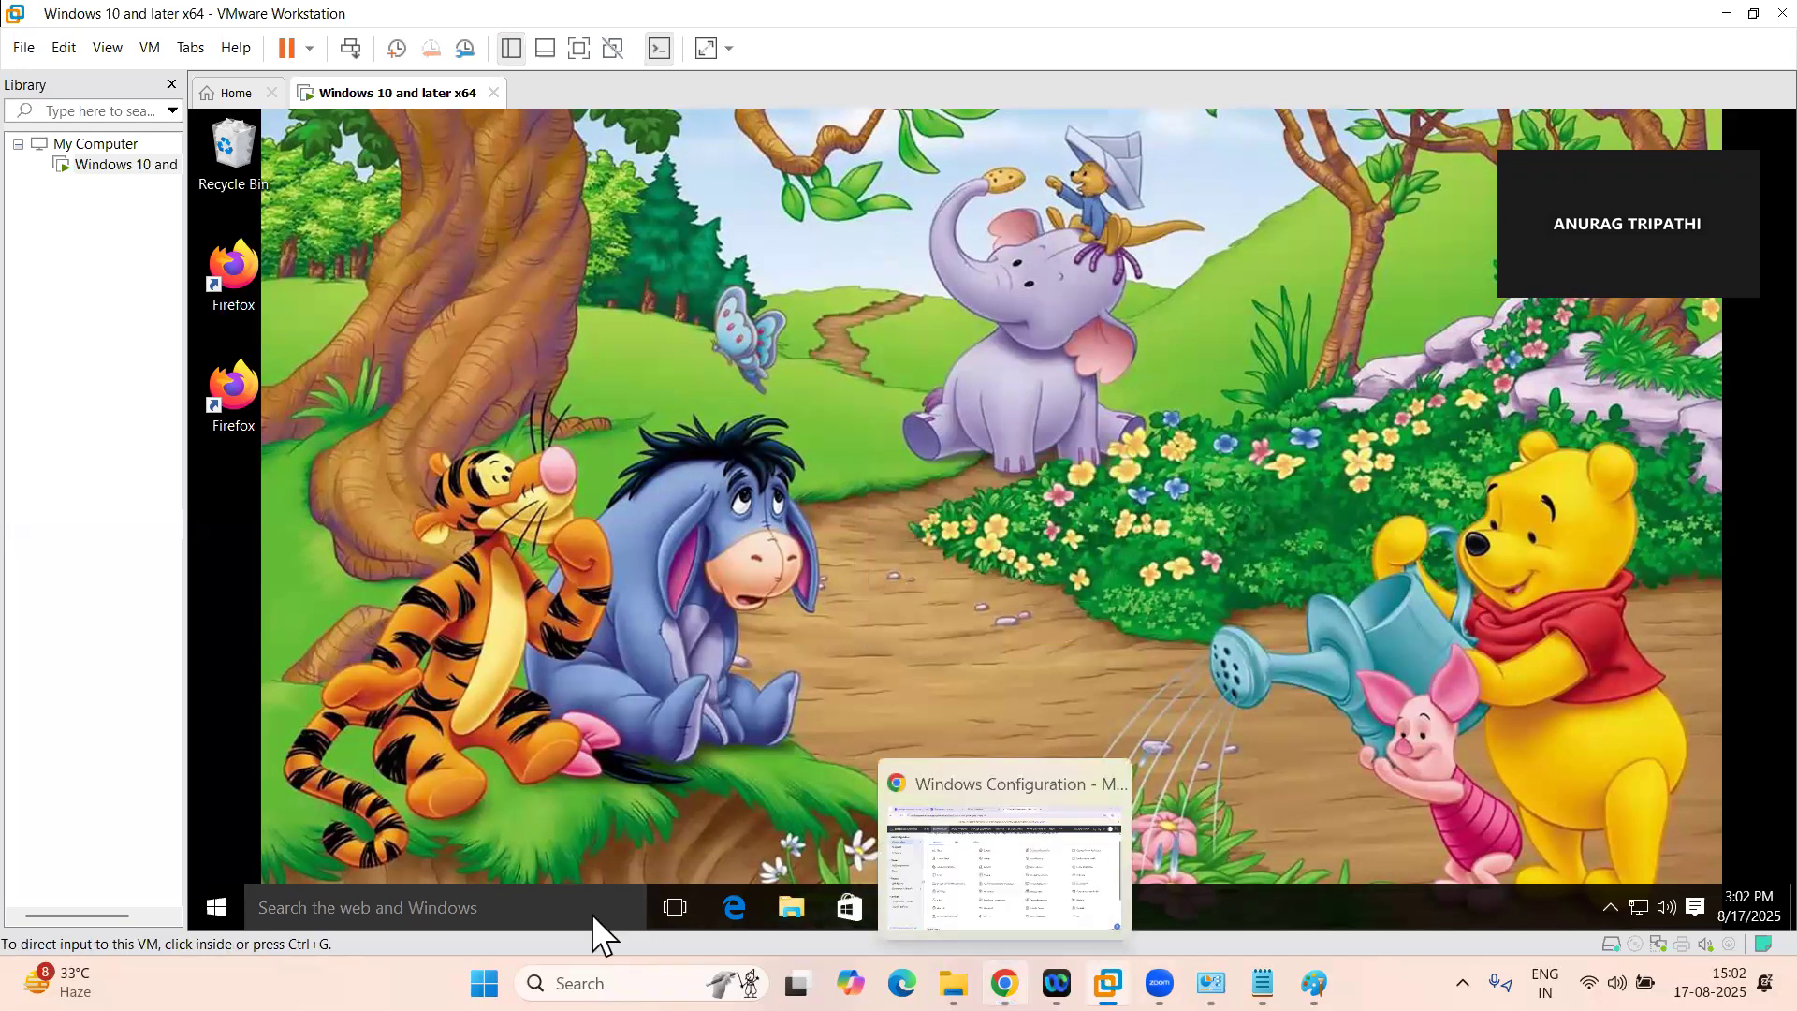
Search the virtual machine for "power op", open Power Options and view the Powermanagement plan's display and sleep settings
click(418, 909)
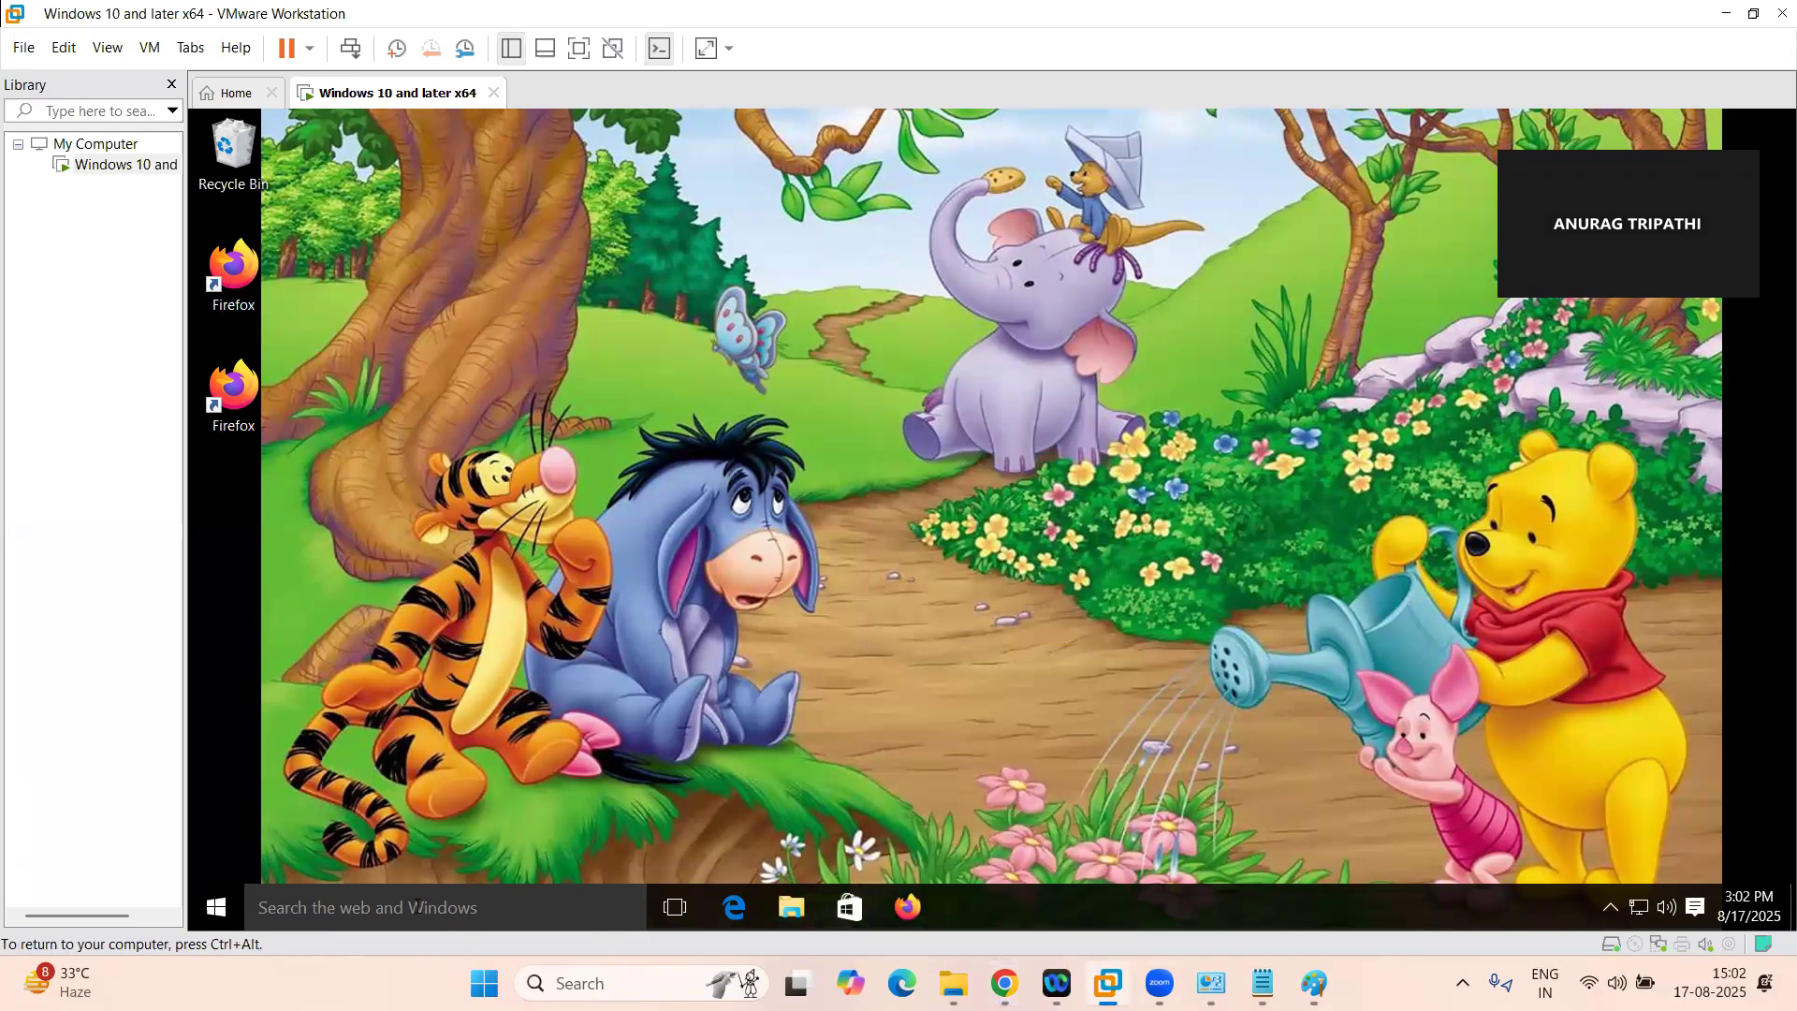
text(power)
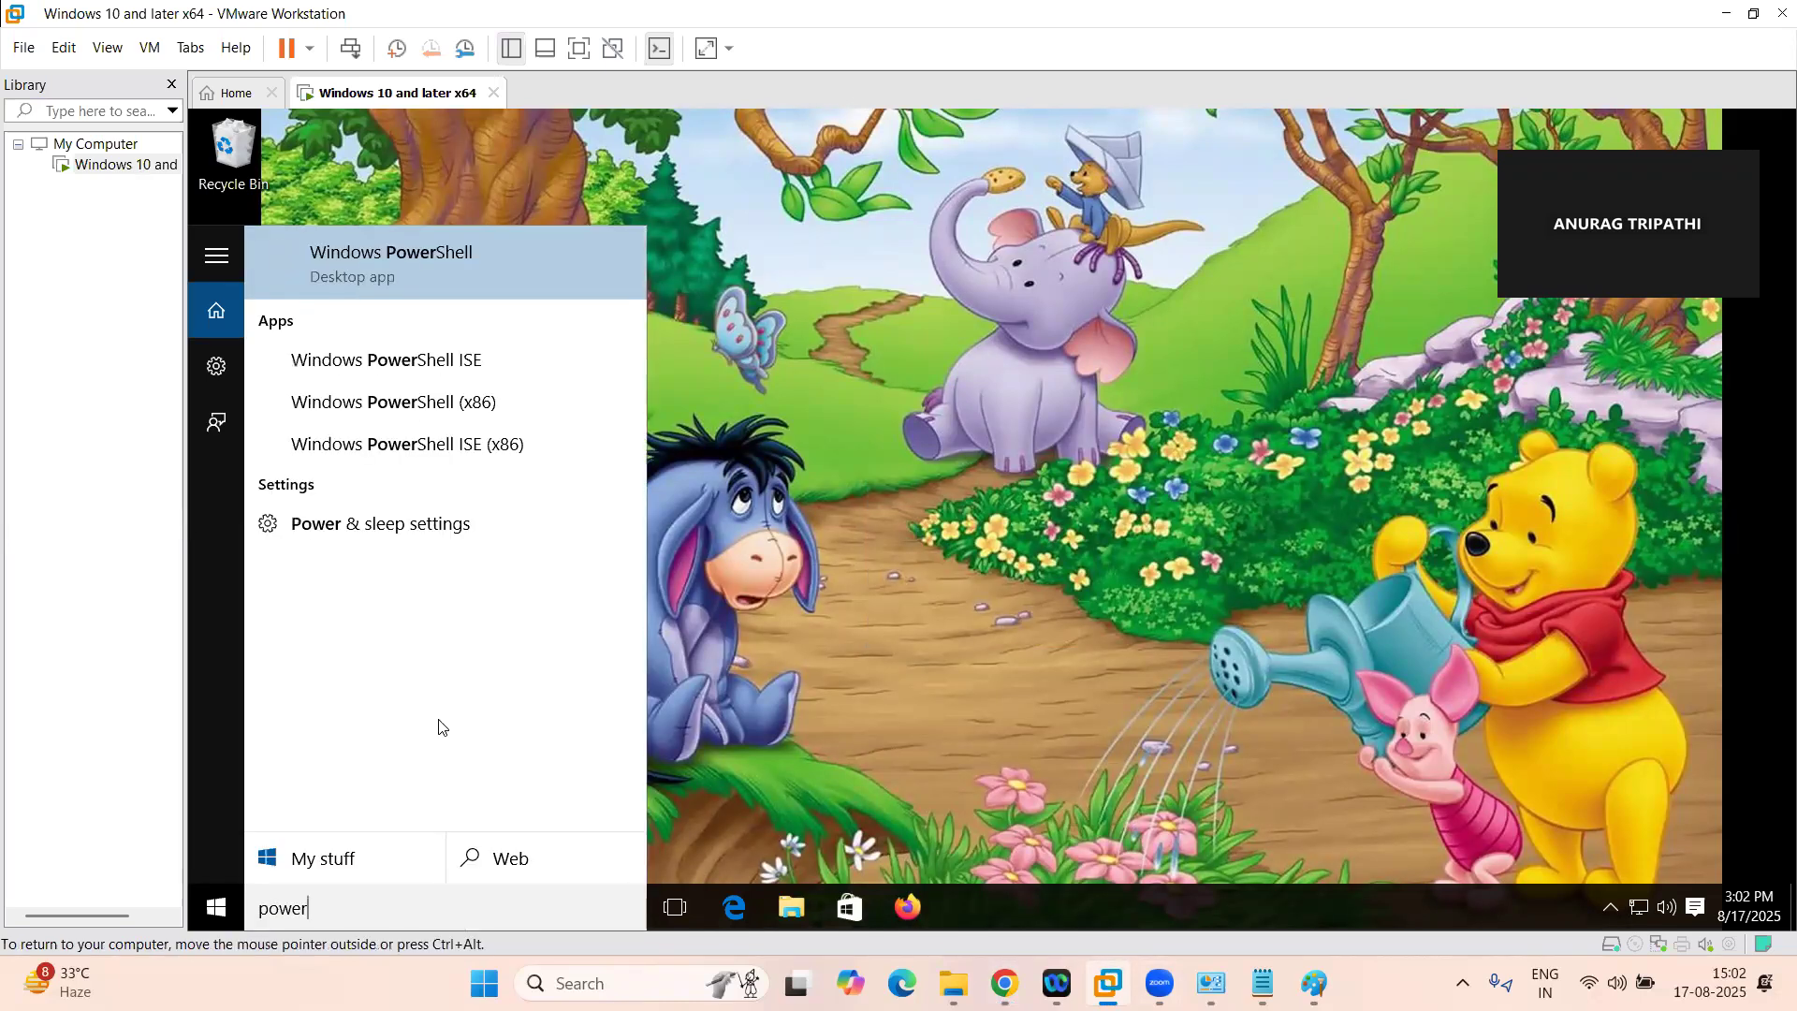
text( op)
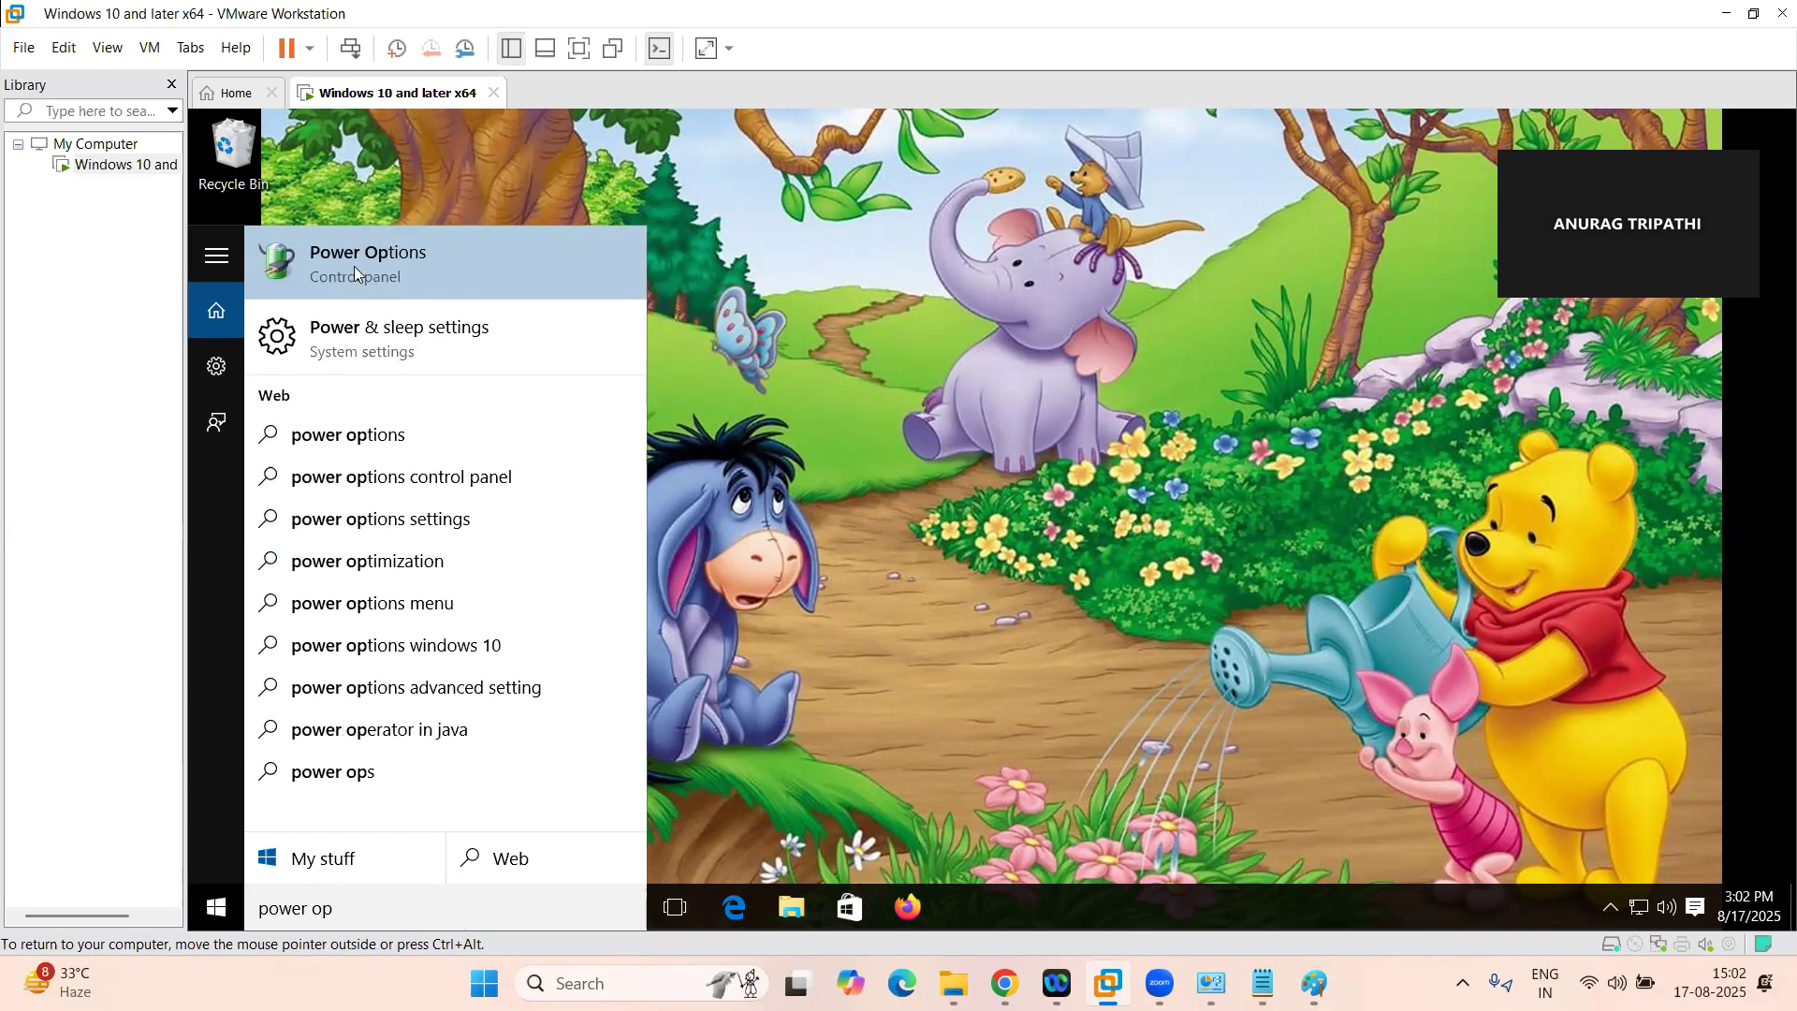
click(386, 276)
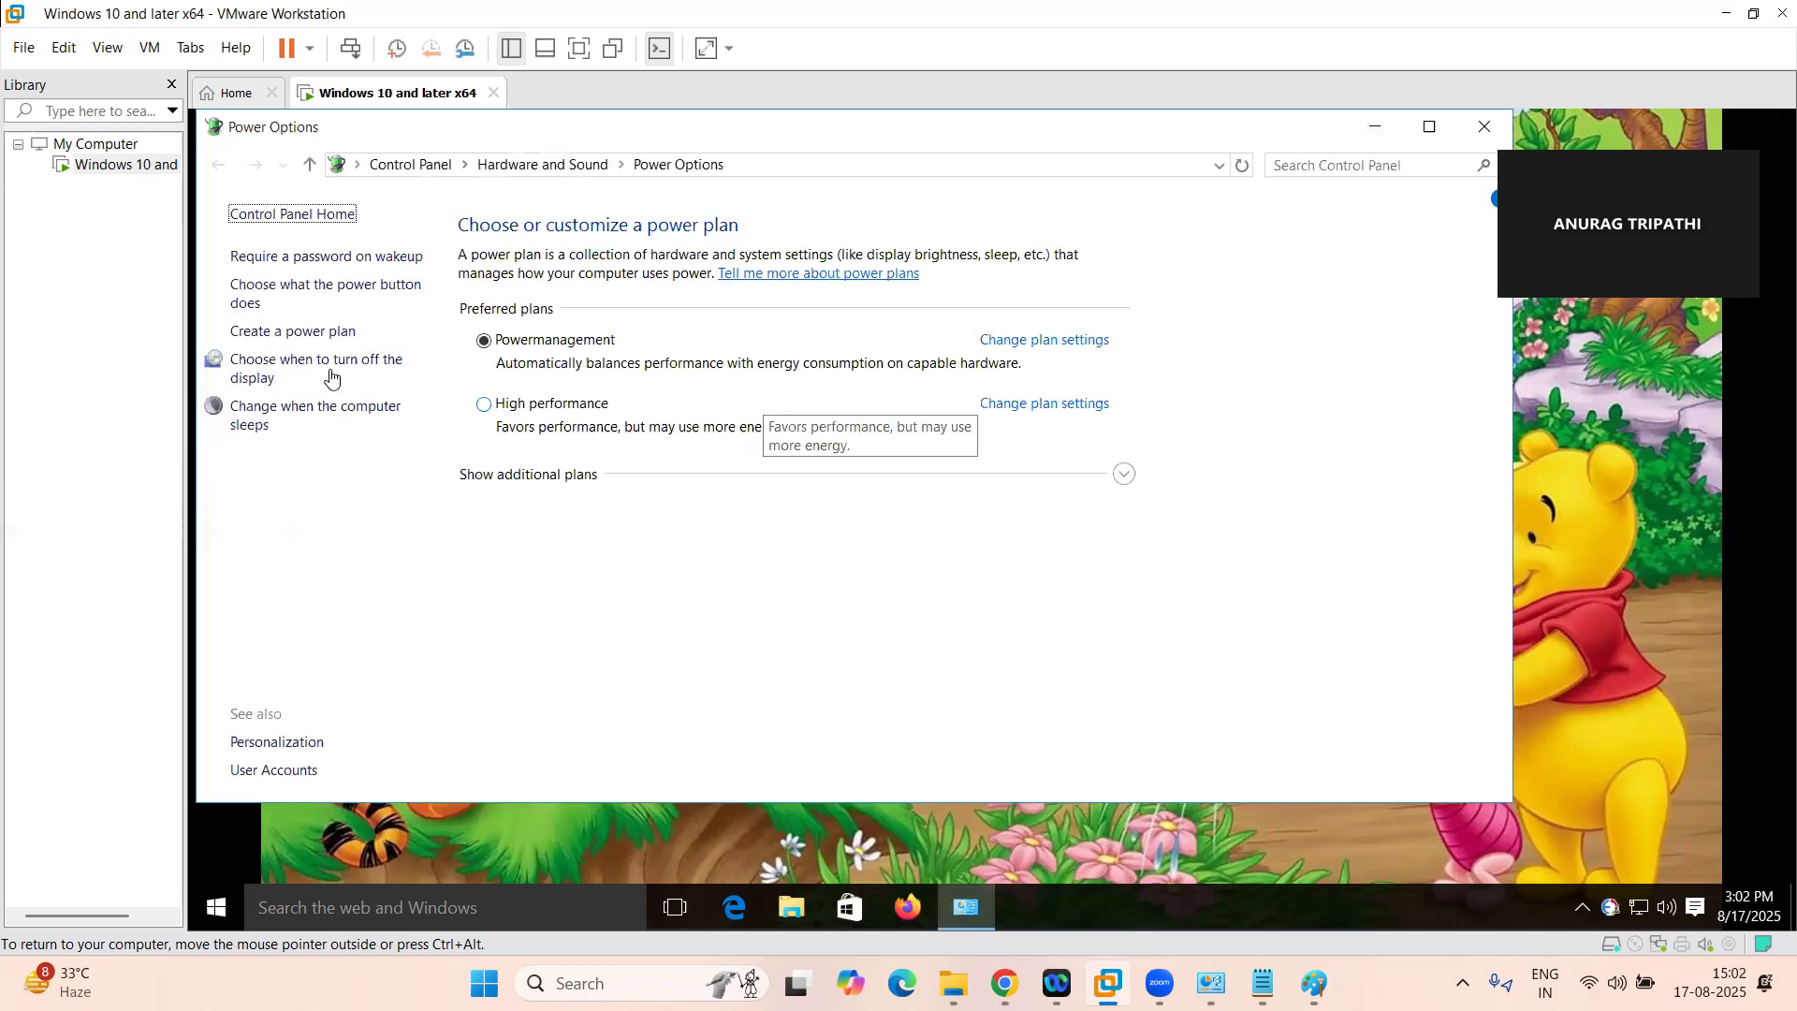
click(260, 373)
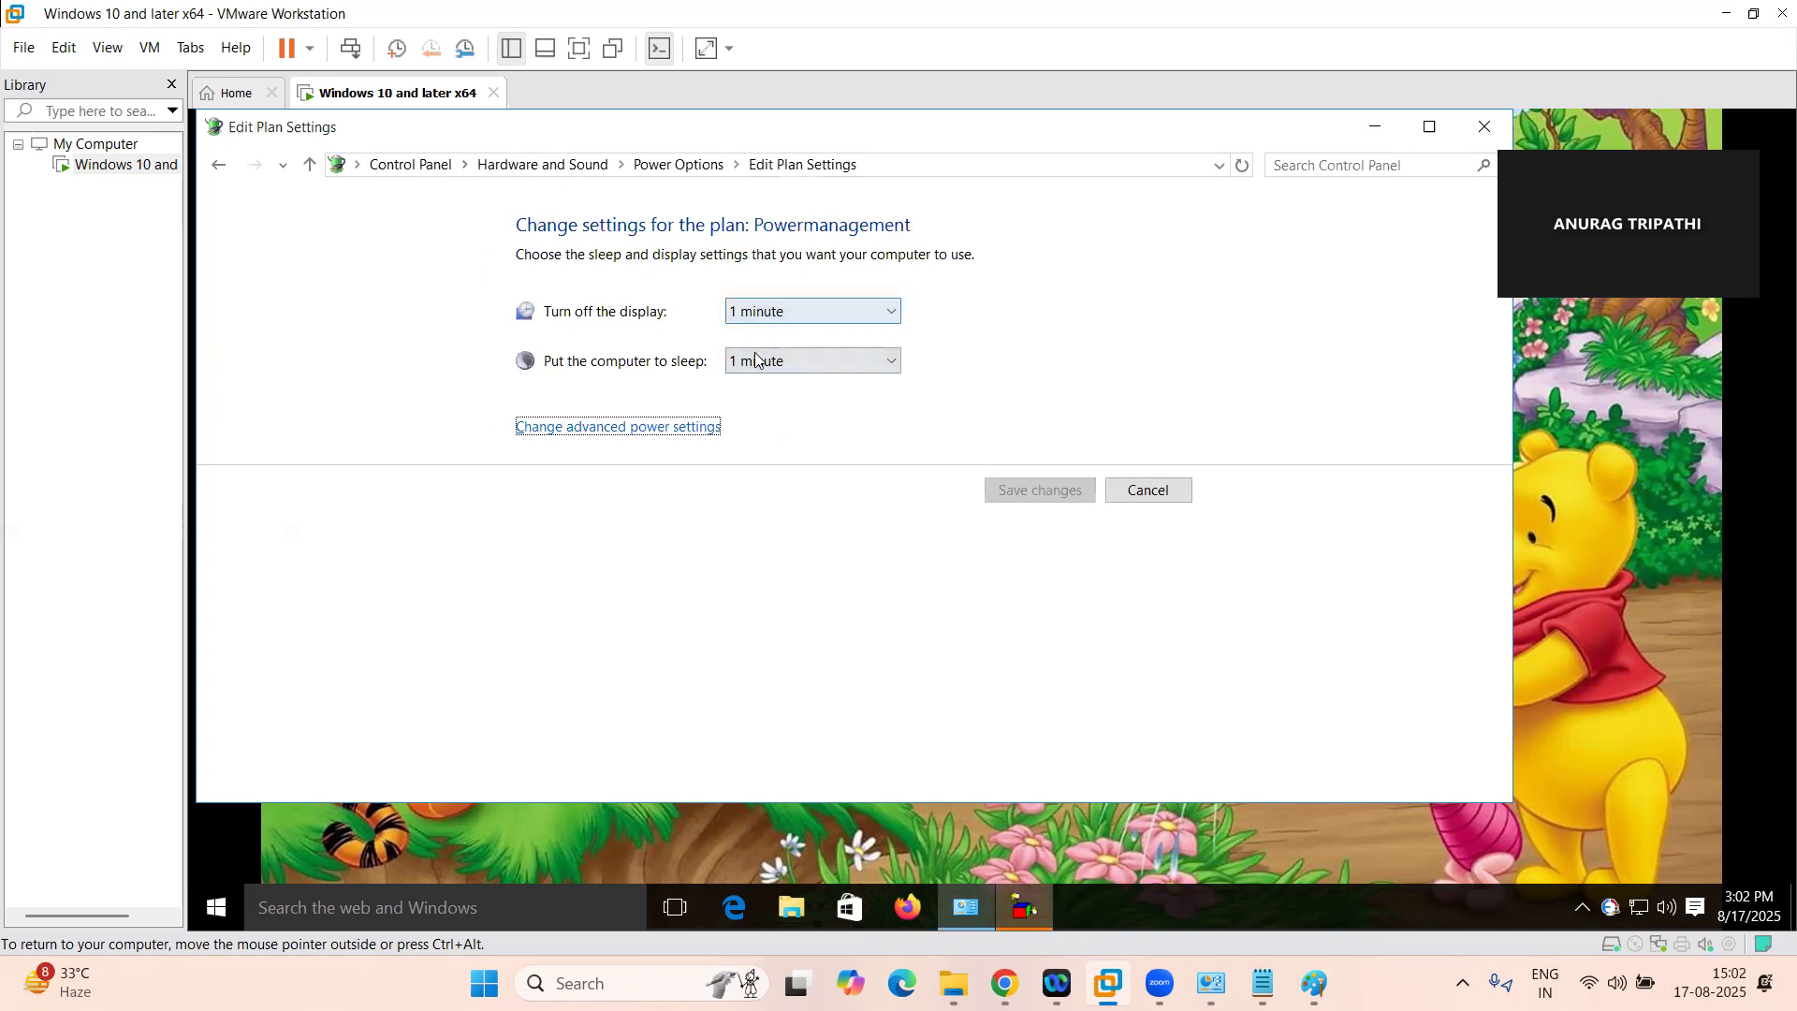
Dismiss the Attention message about the Windows update and open the Powermanagement plan's advanced power settings
click(1022, 910)
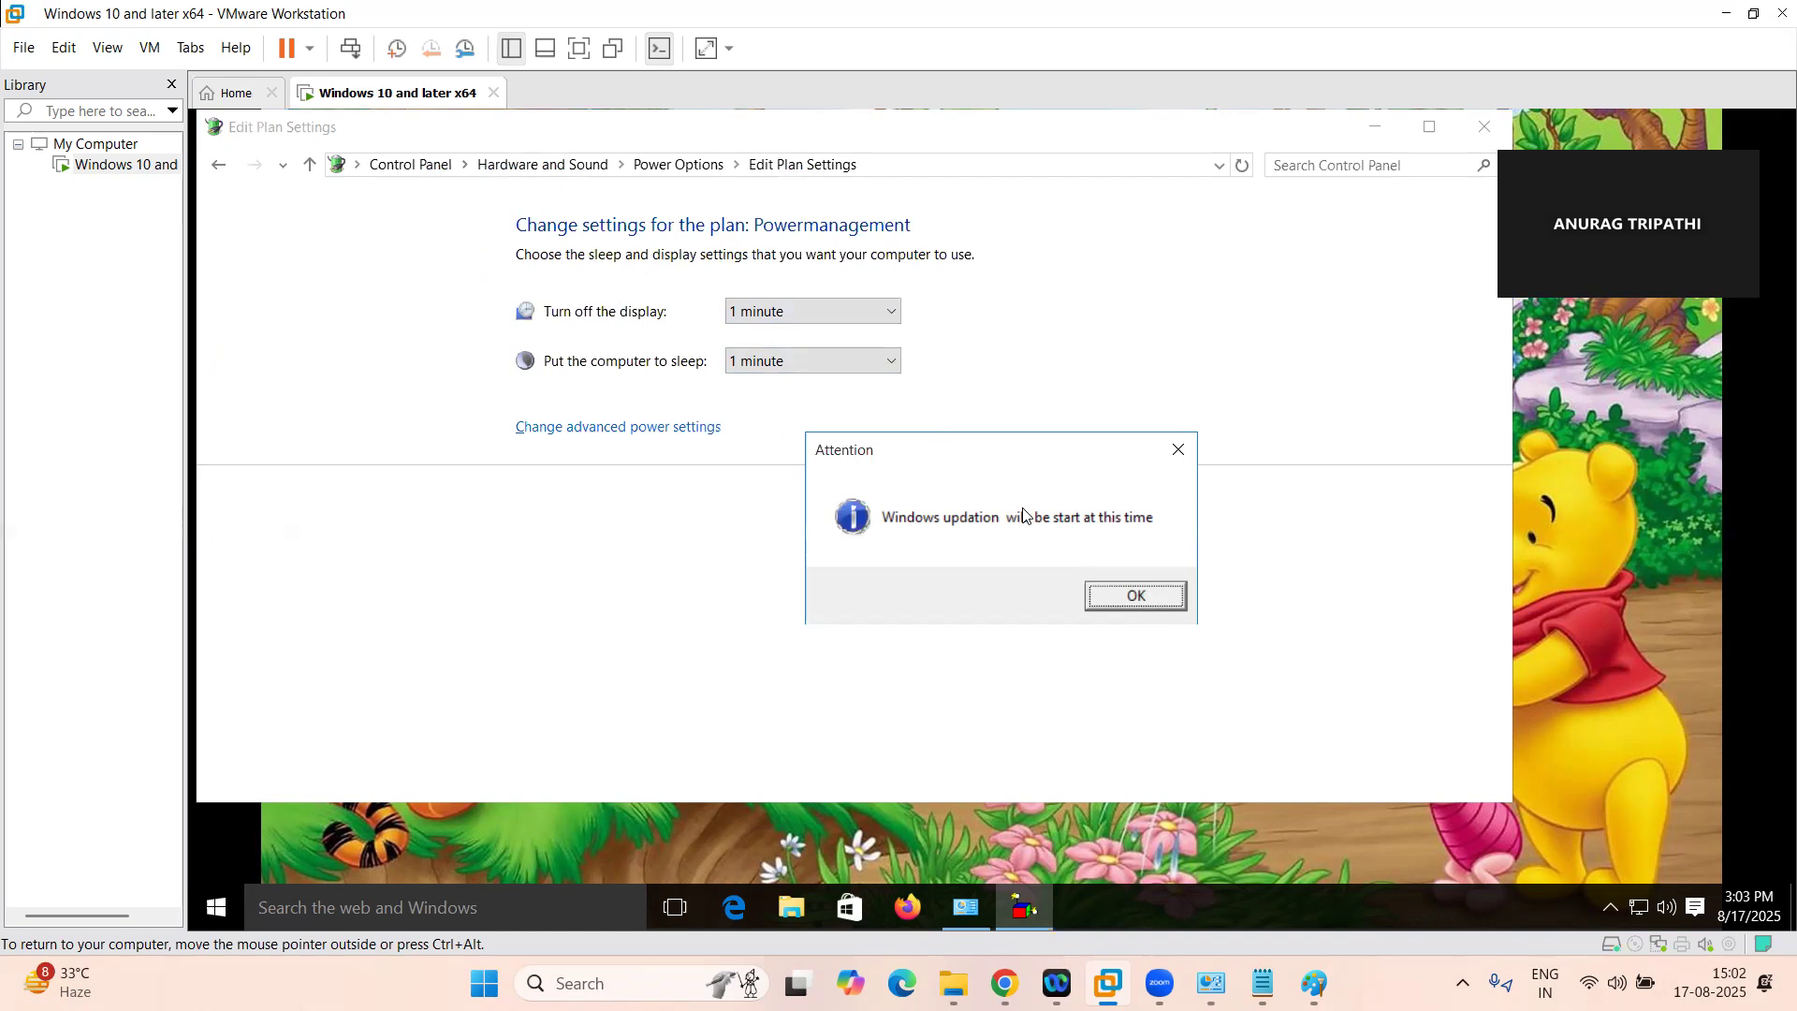
click(1135, 595)
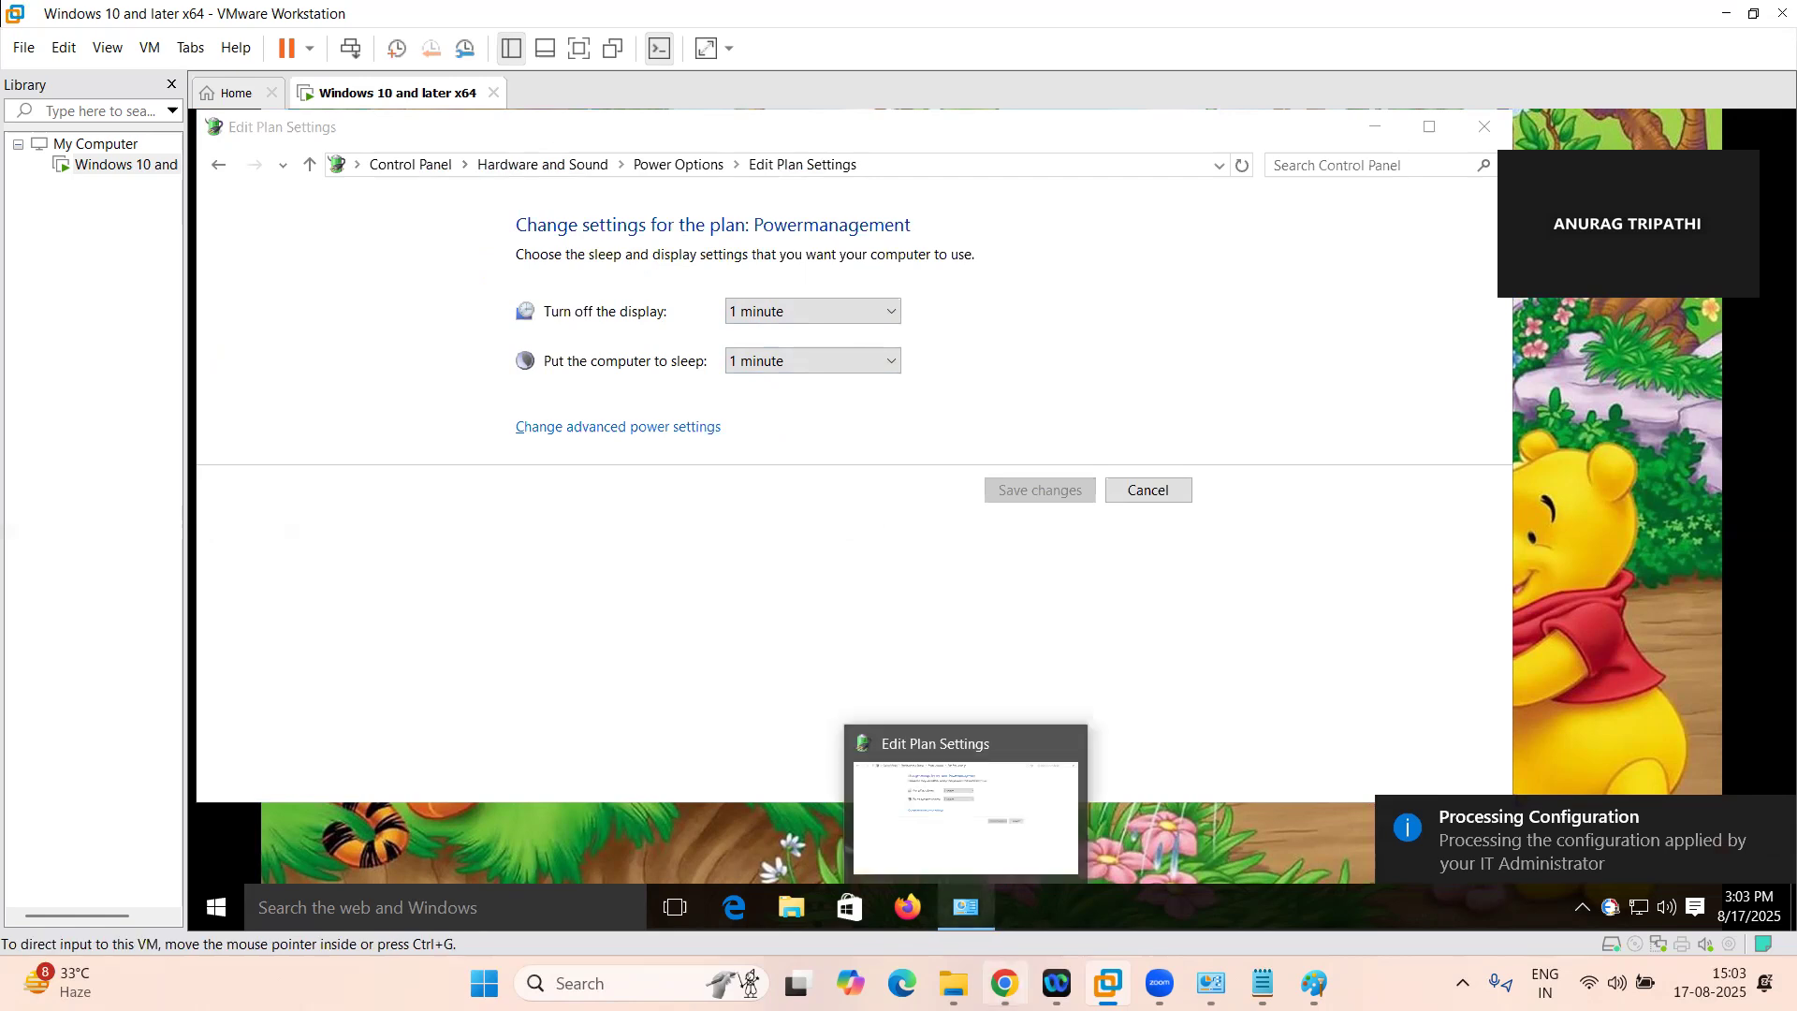
click(1004, 983)
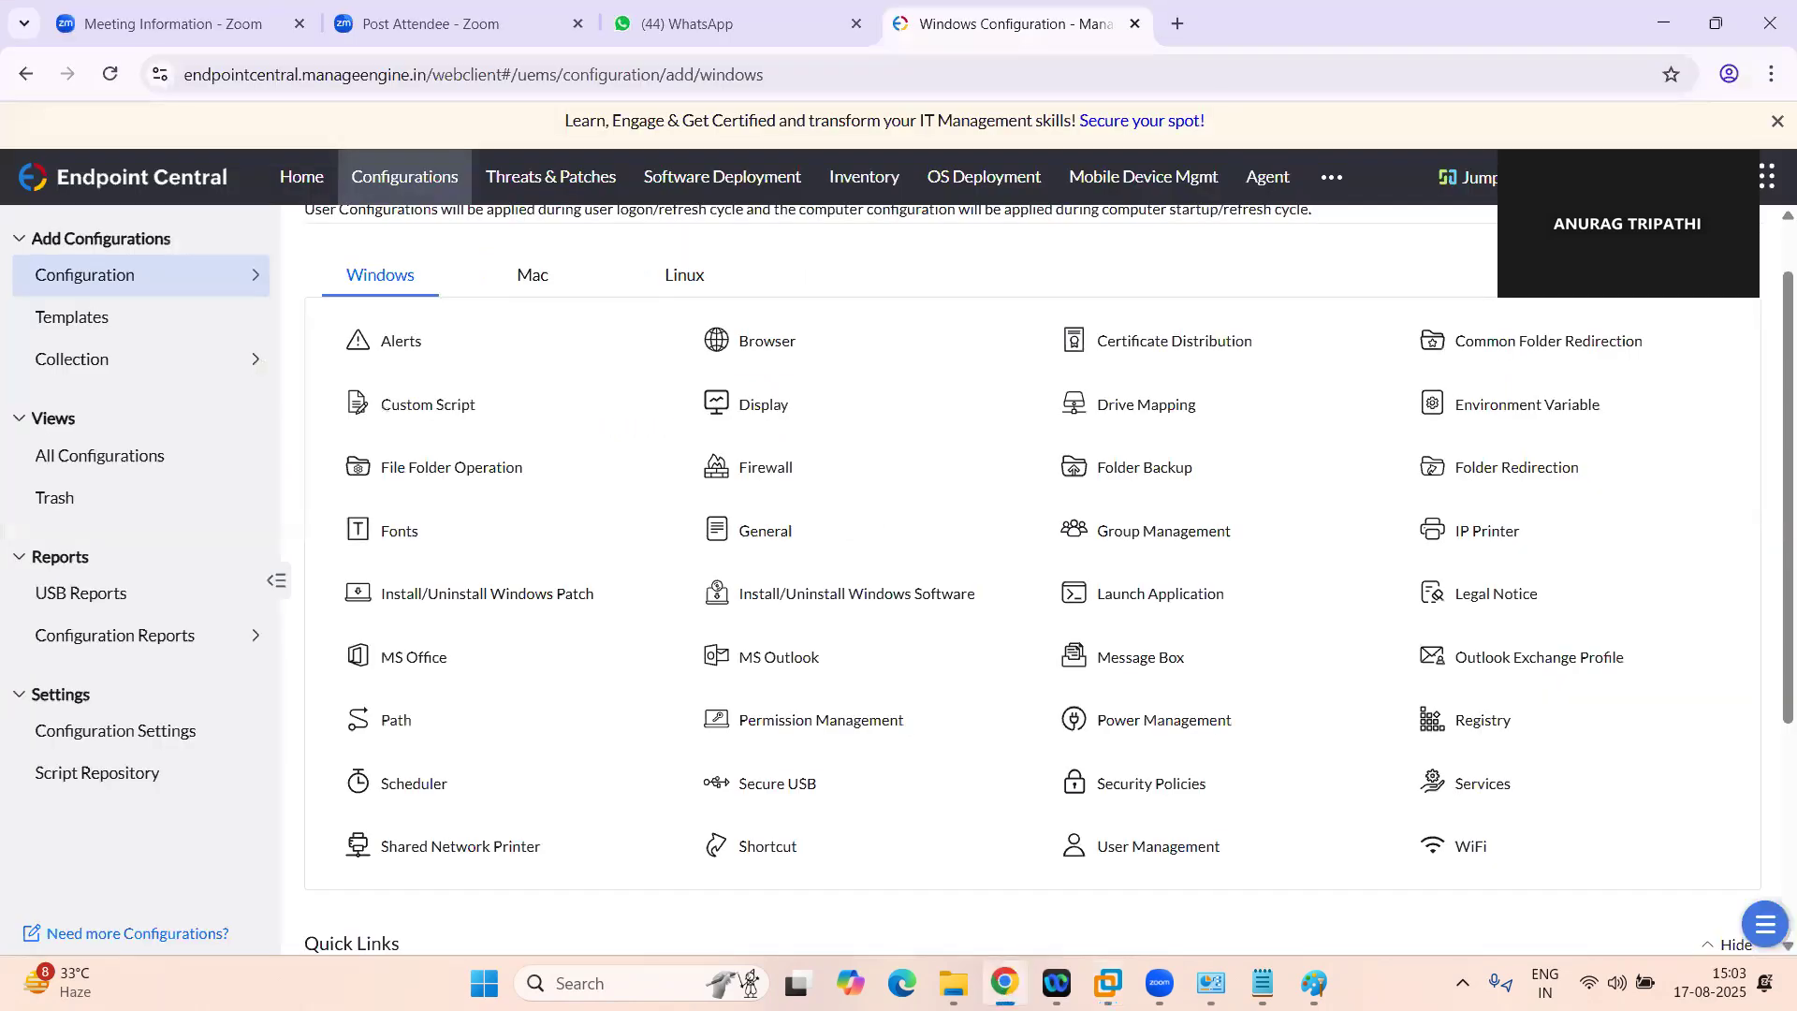
key(alt+Tab)
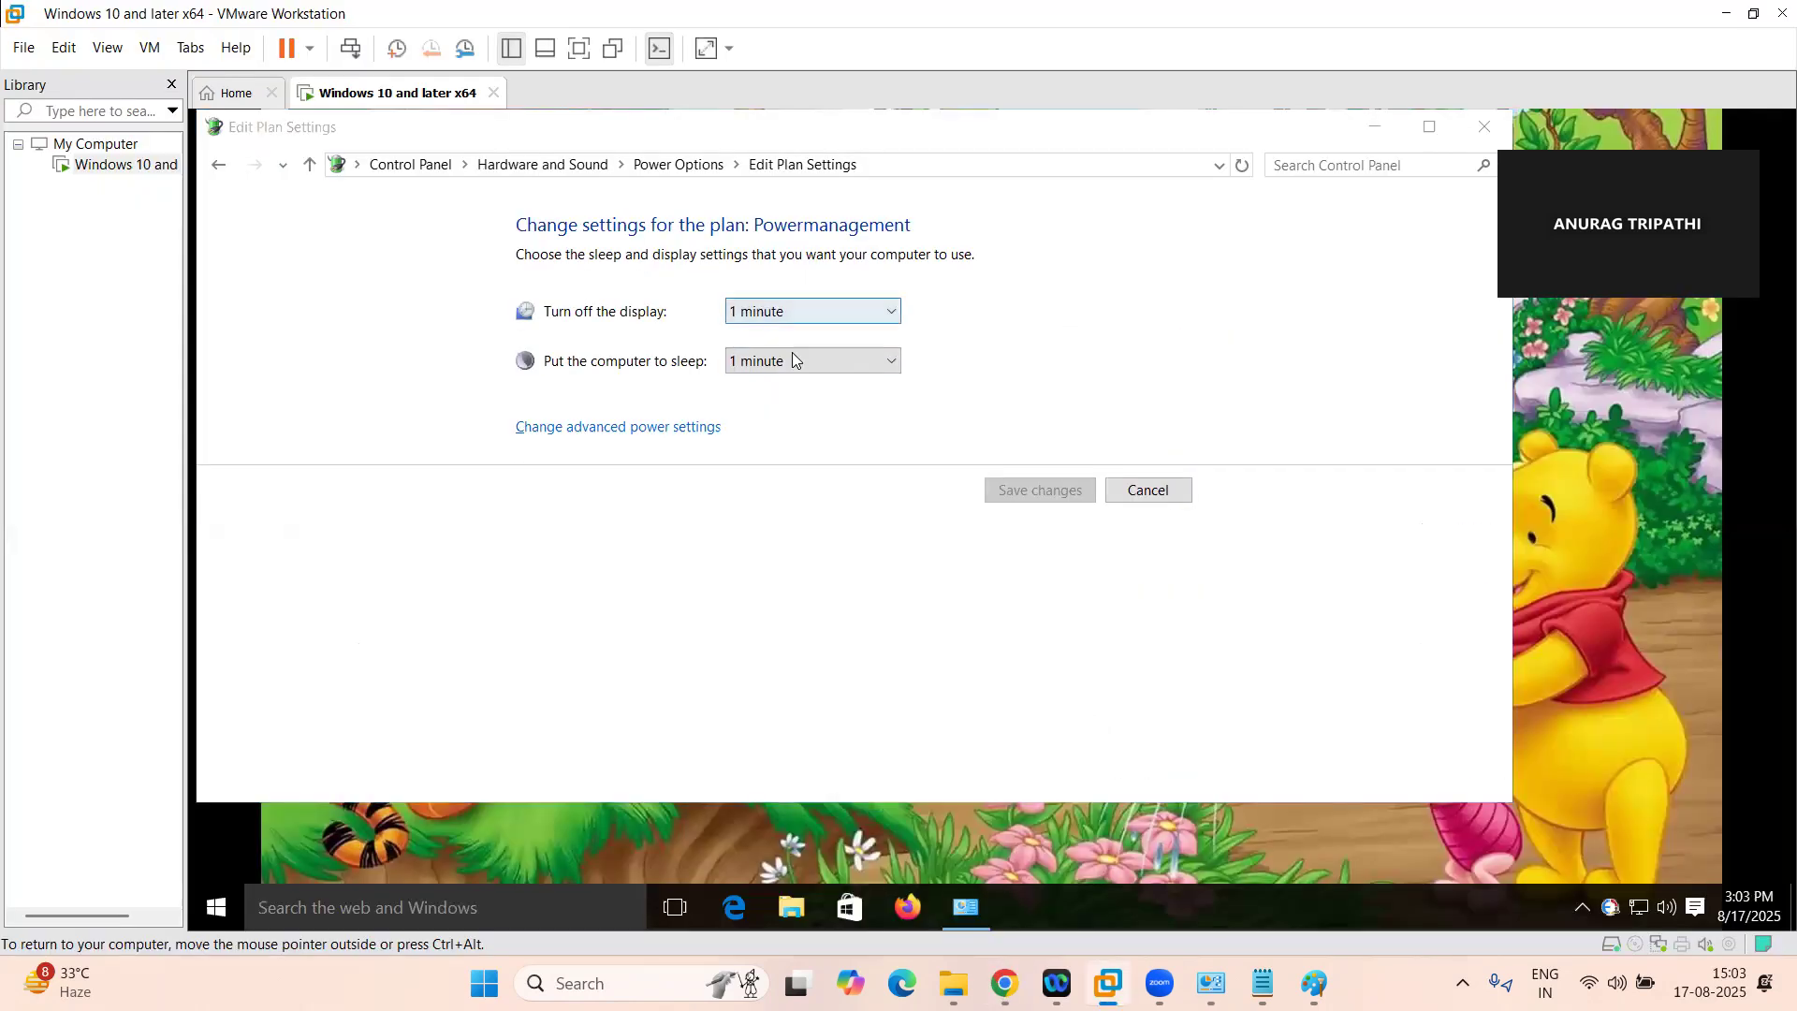
click(634, 431)
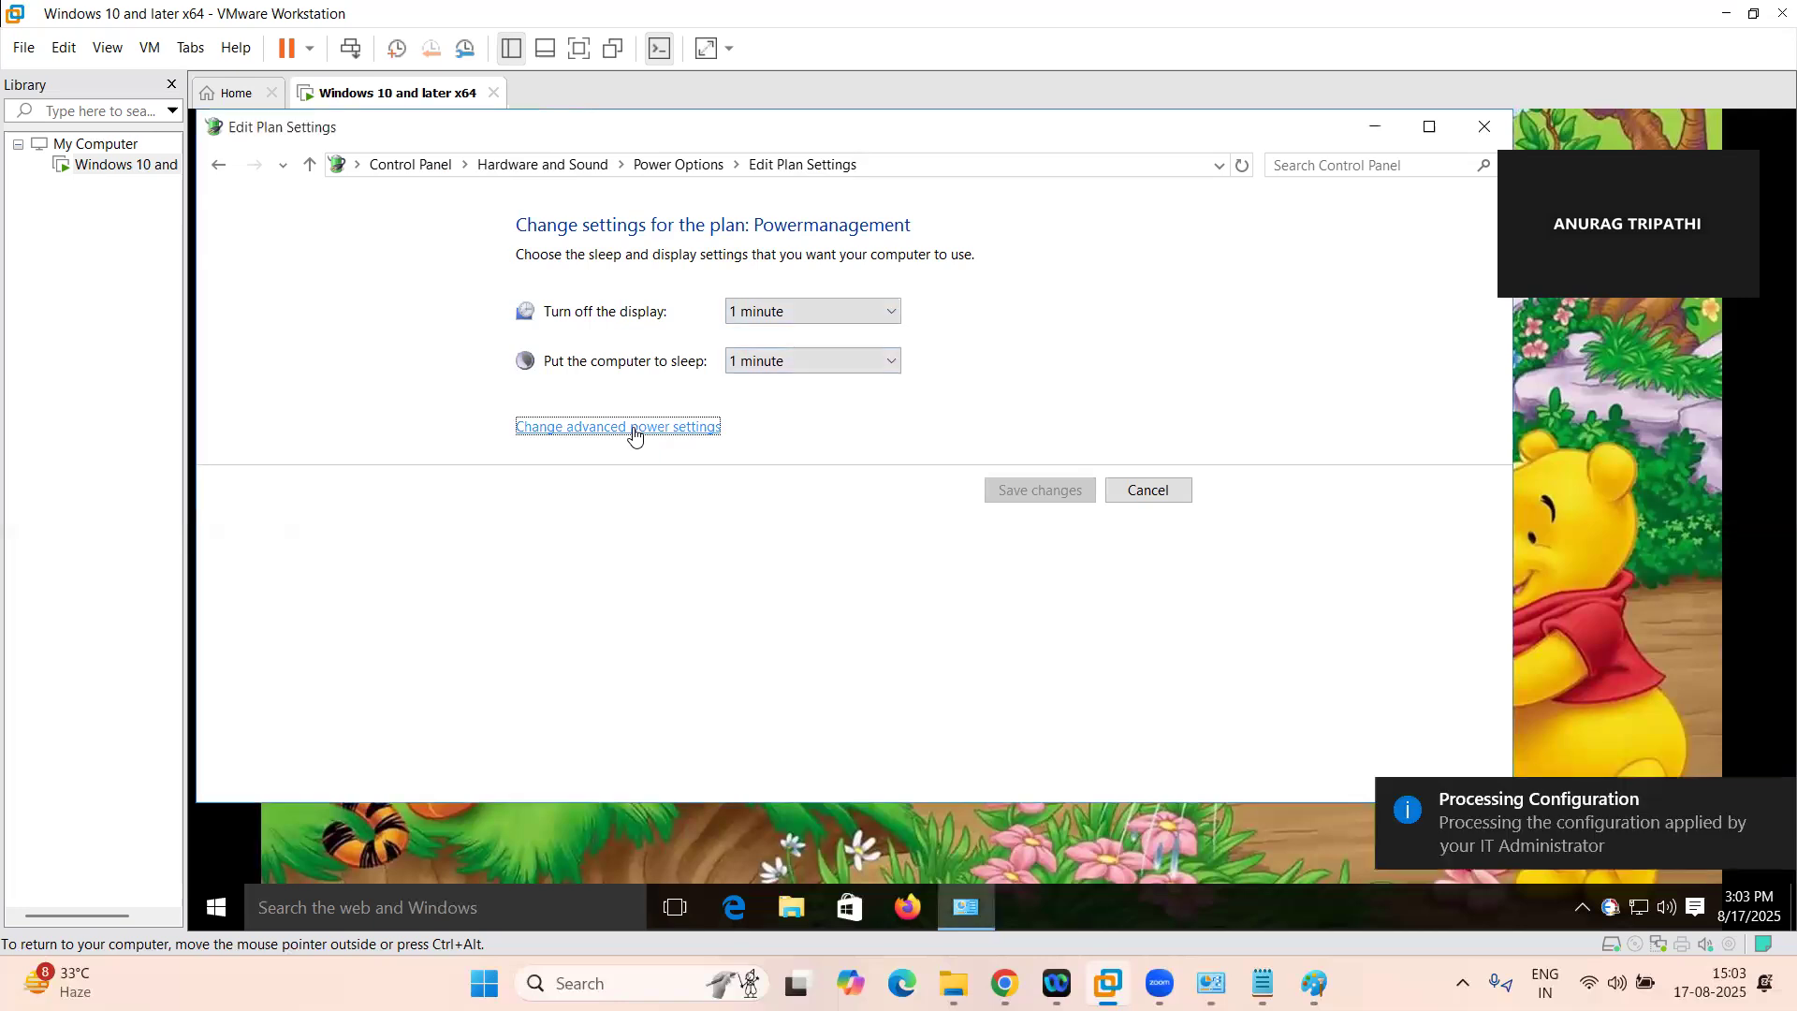